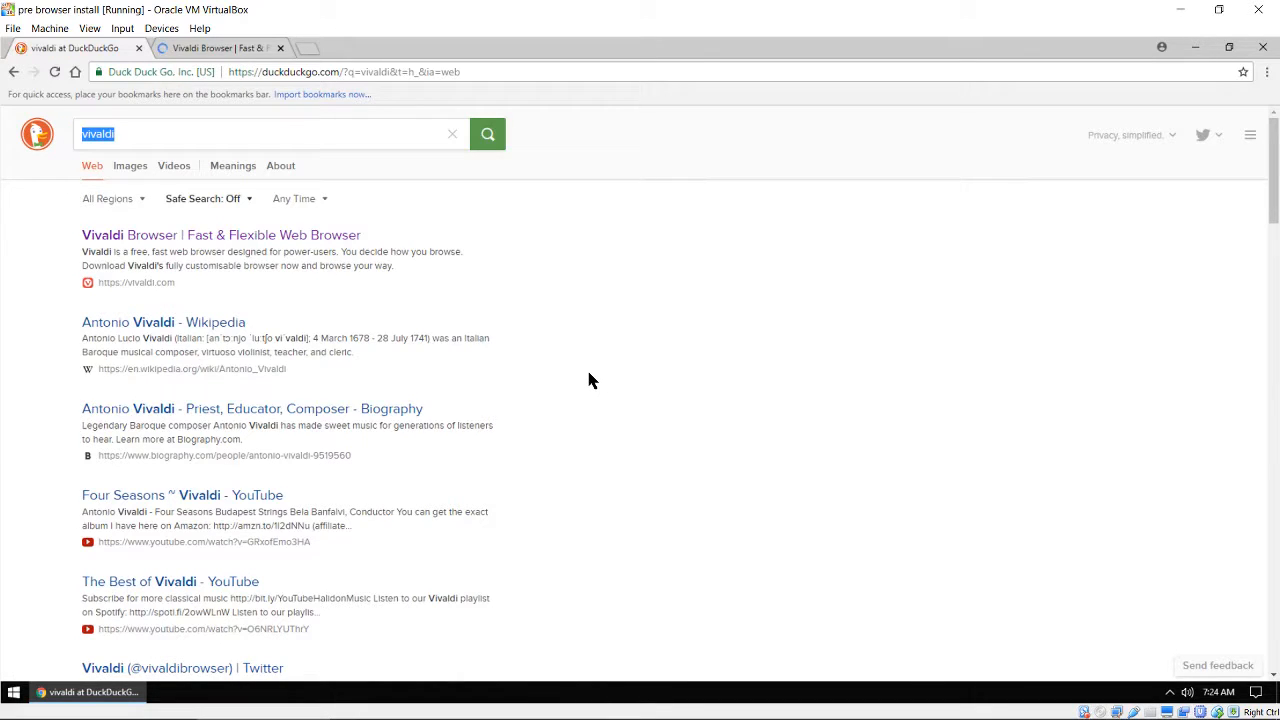
# Search for "xtreme download manager", examine the installers in its SourceForge file list, and close that page.
pyautogui.write('xtreme download manager')
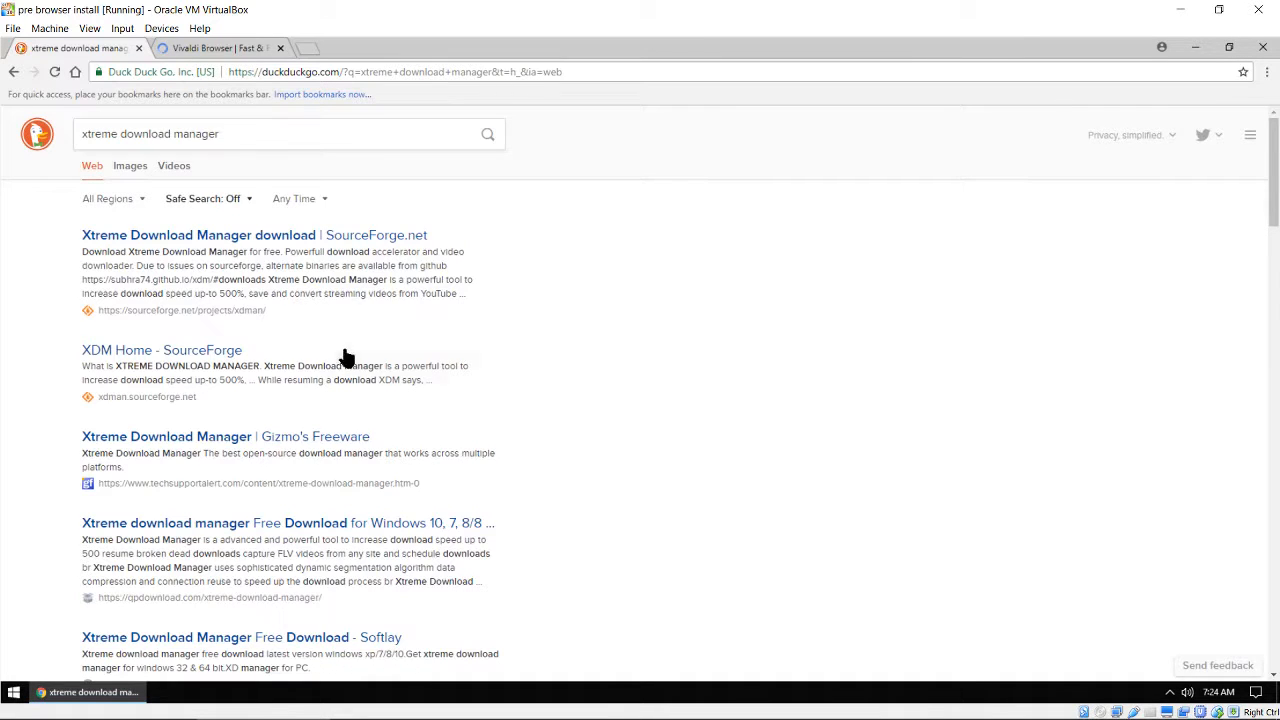
pyautogui.click(133, 238)
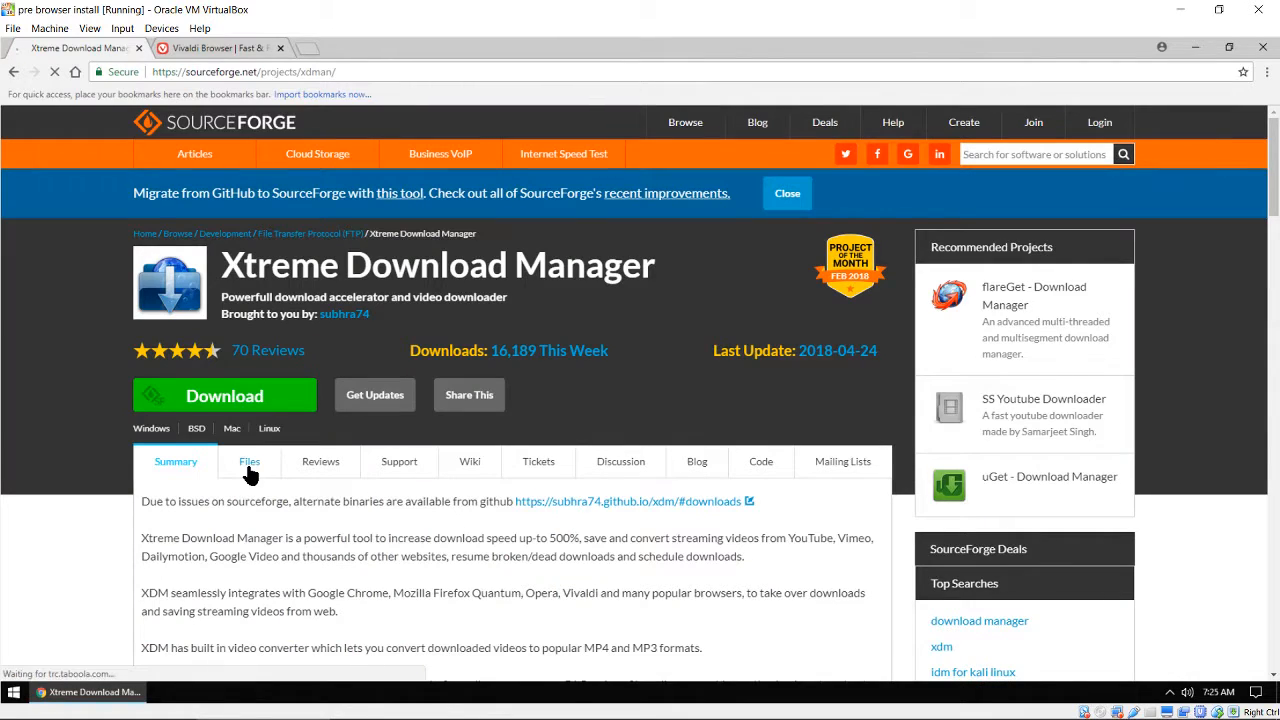
pyautogui.click(249, 467)
pyautogui.scroll(-2, 89, 466)
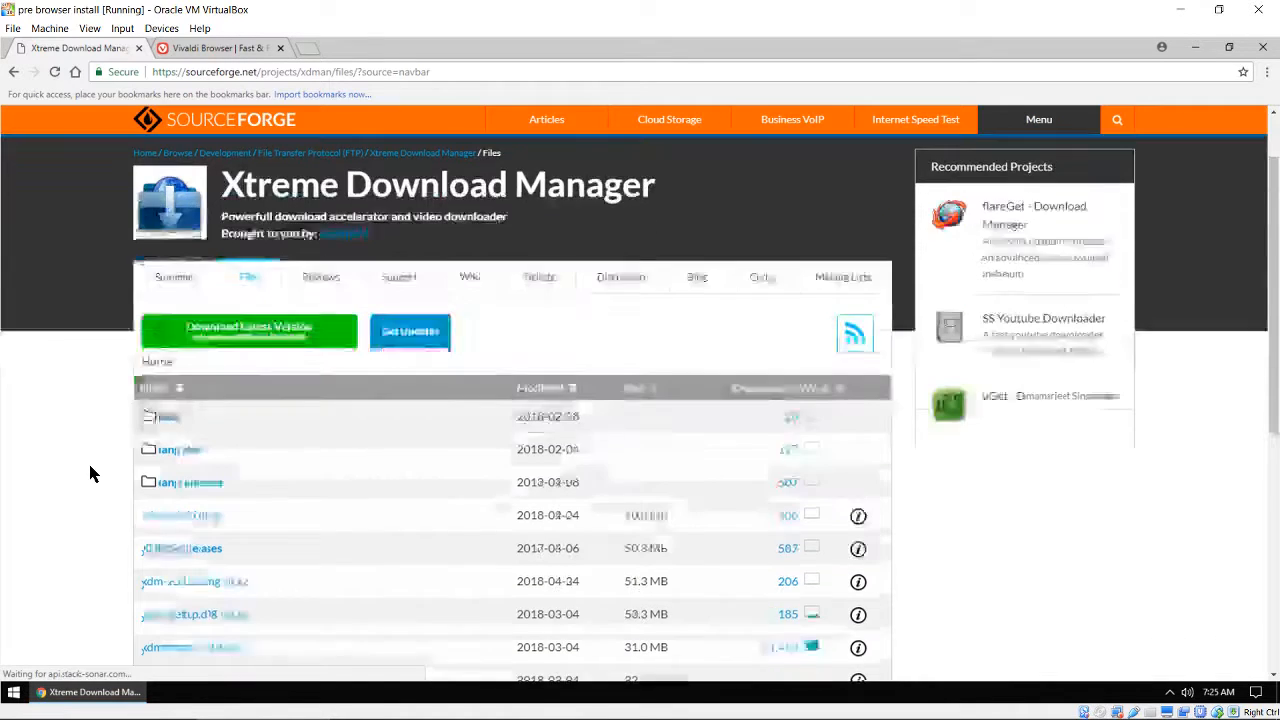
pyautogui.scroll(-1, 89, 466)
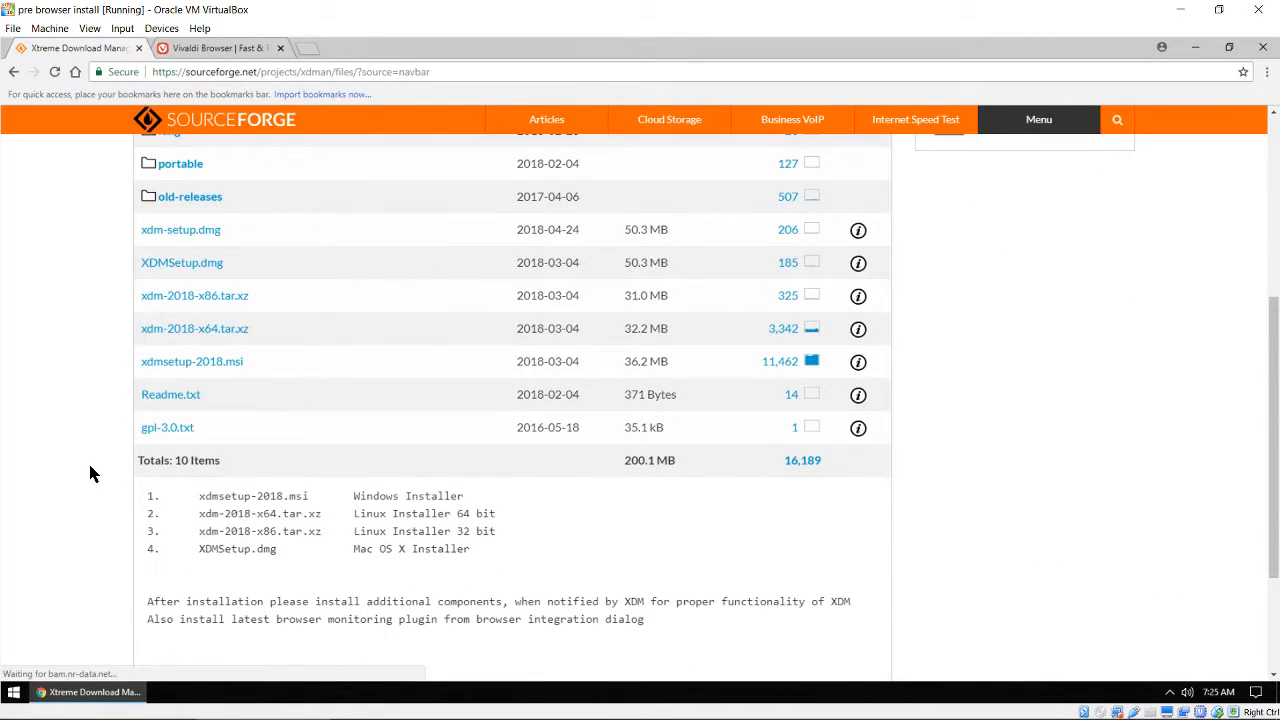
pyautogui.scroll(1, 88, 472)
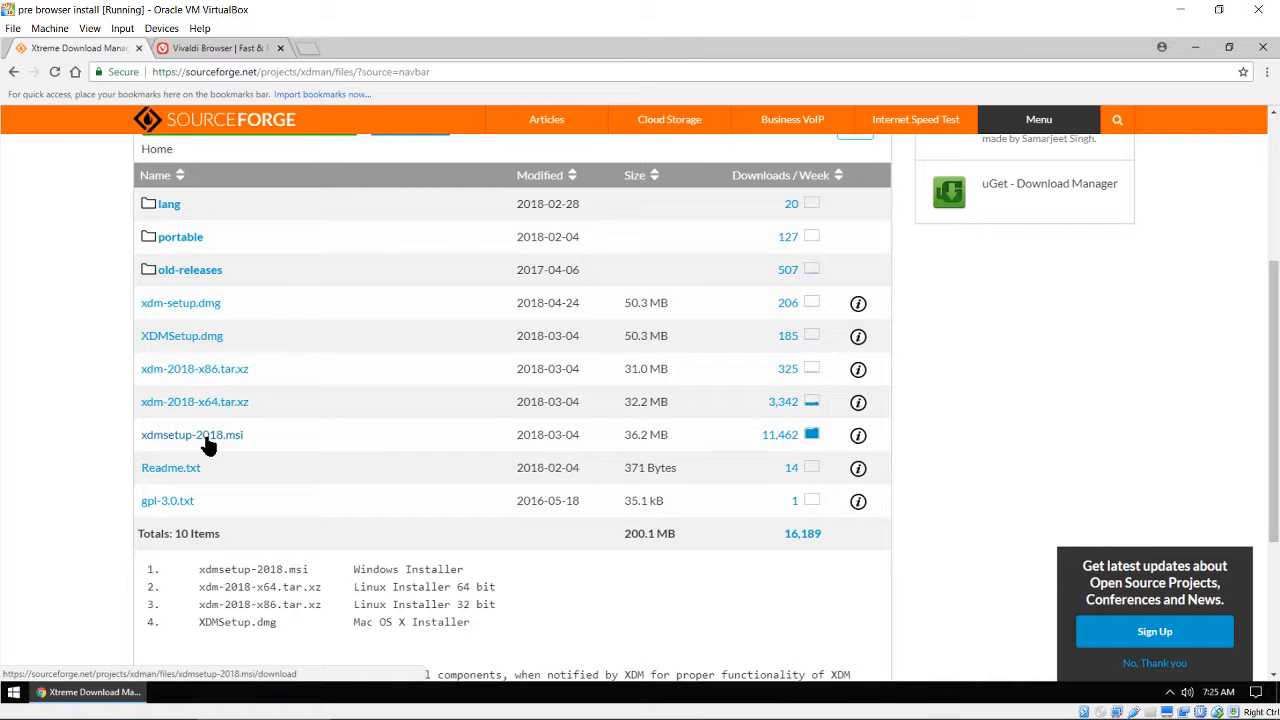
pyautogui.middleClick(66, 48)
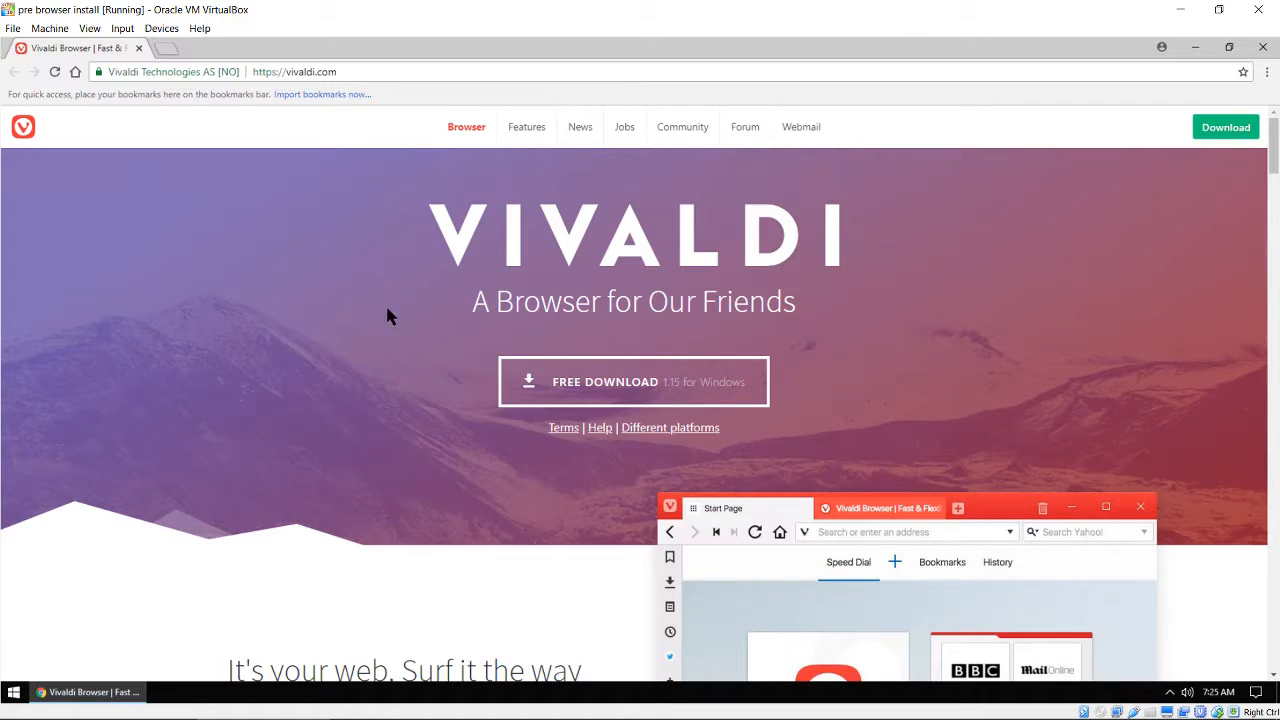
pyautogui.click(601, 394)
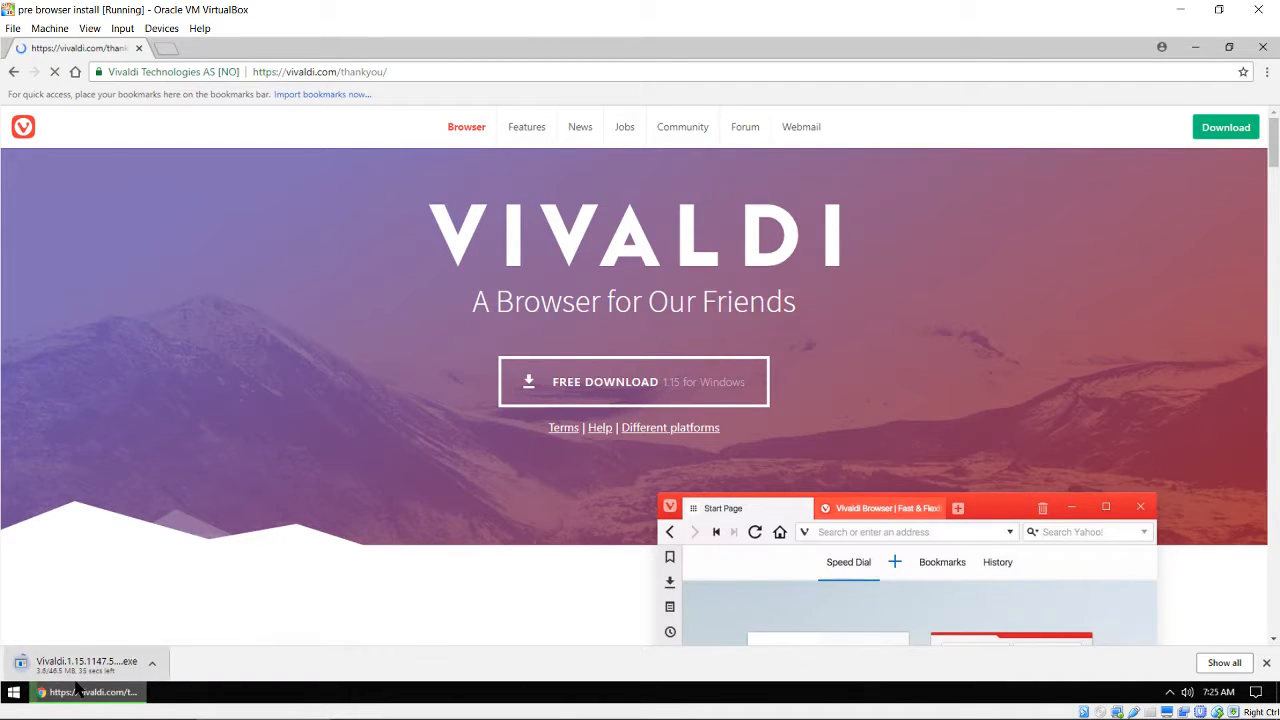
pyautogui.click(154, 663)
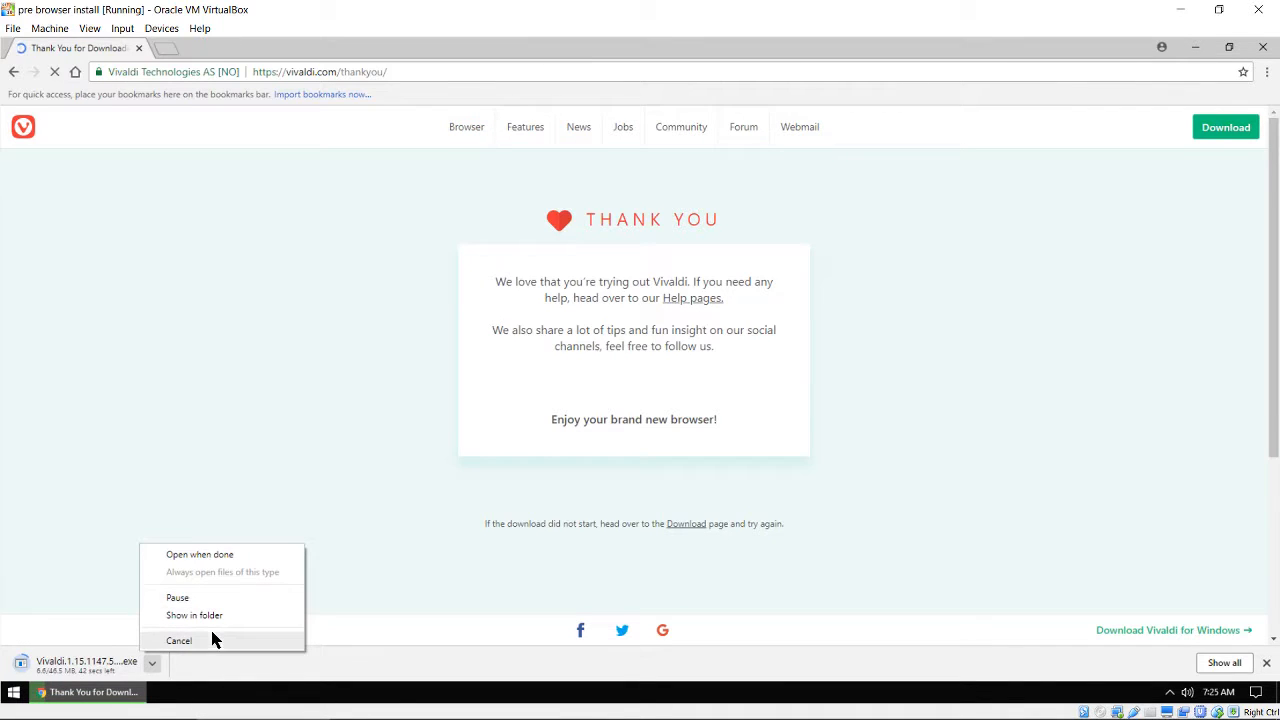
pyautogui.click(179, 641)
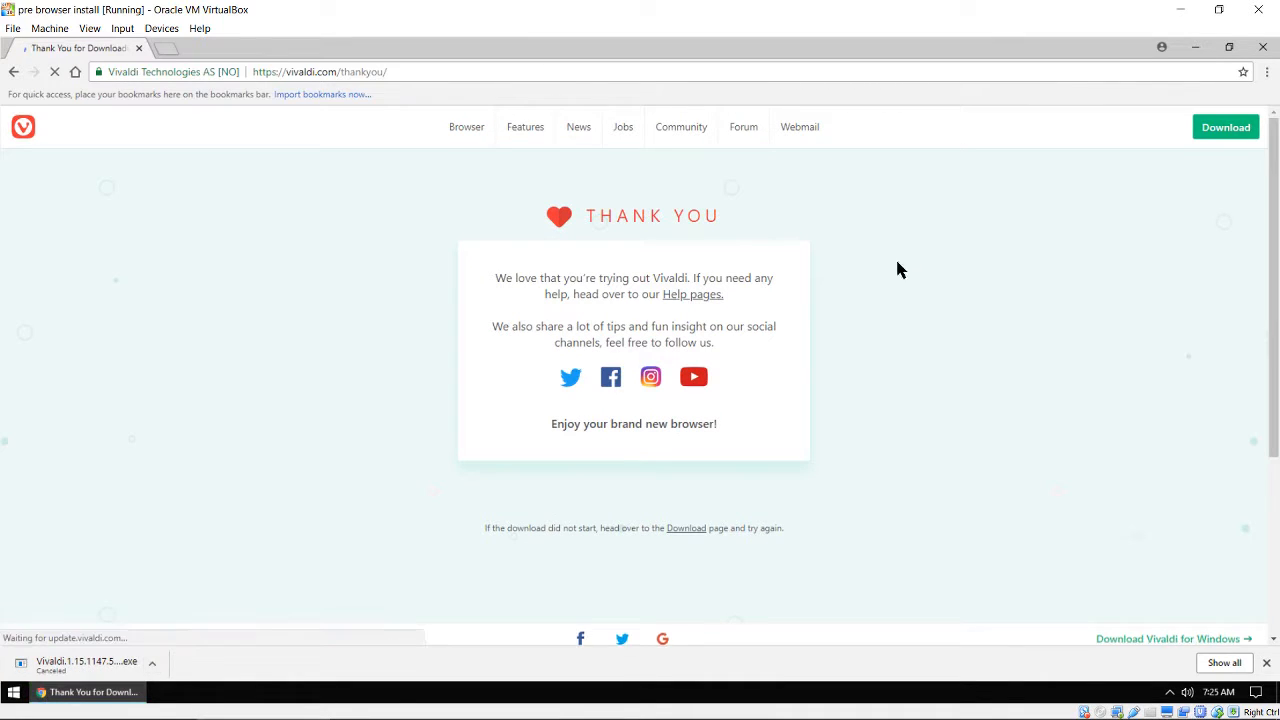
# Close the browser and run the Vivaldi.1.15.1147.55 installer from the Downloads folder.
pyautogui.click(1263, 48)
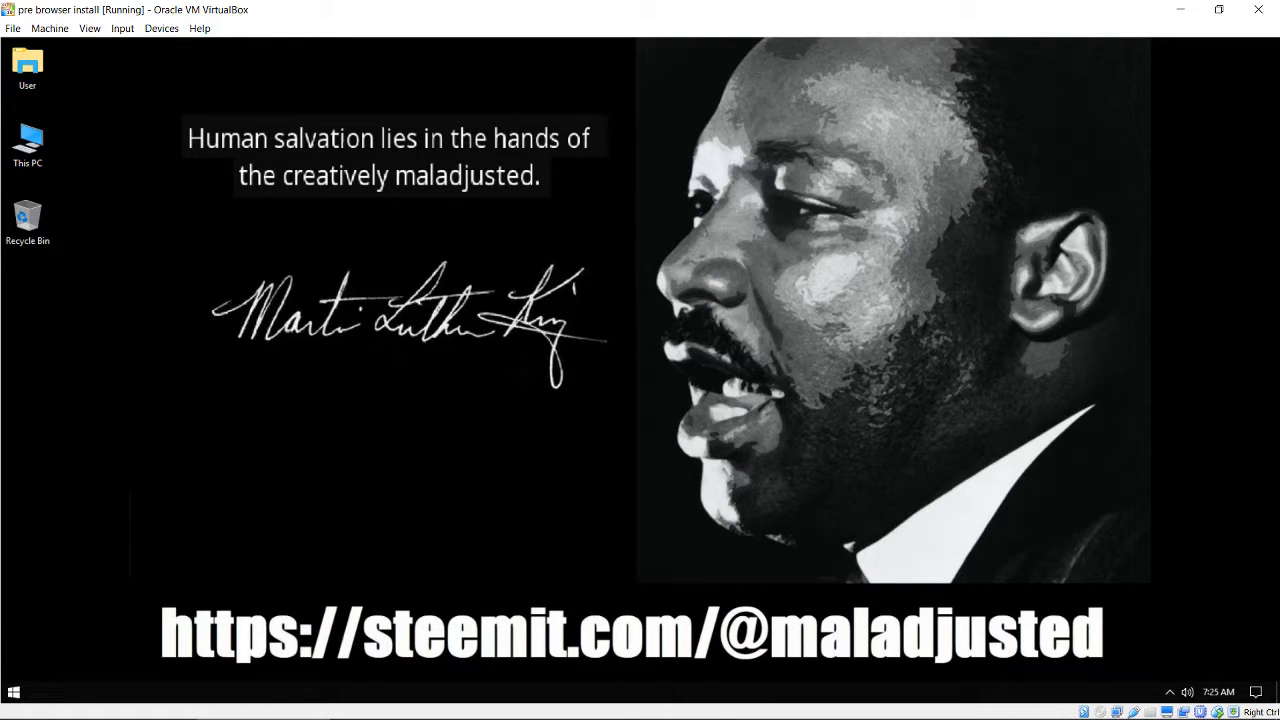
pyautogui.doubleClick(27, 66)
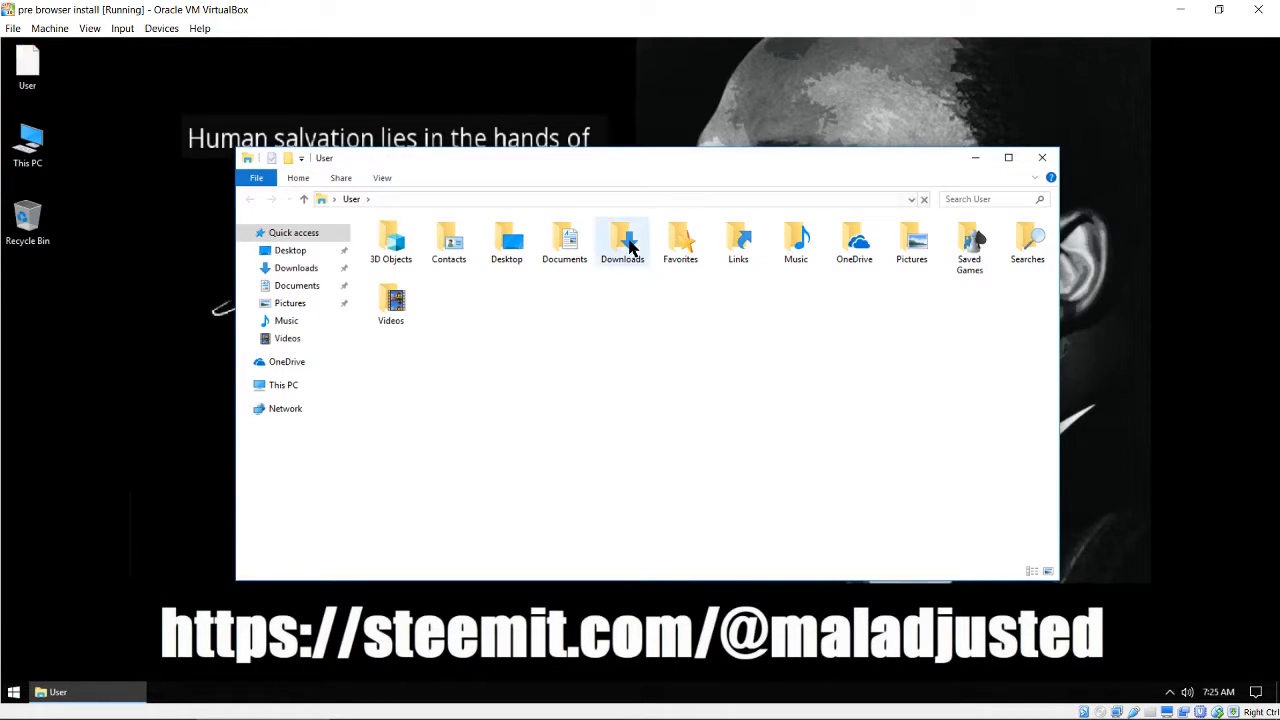
pyautogui.doubleClick(625, 243)
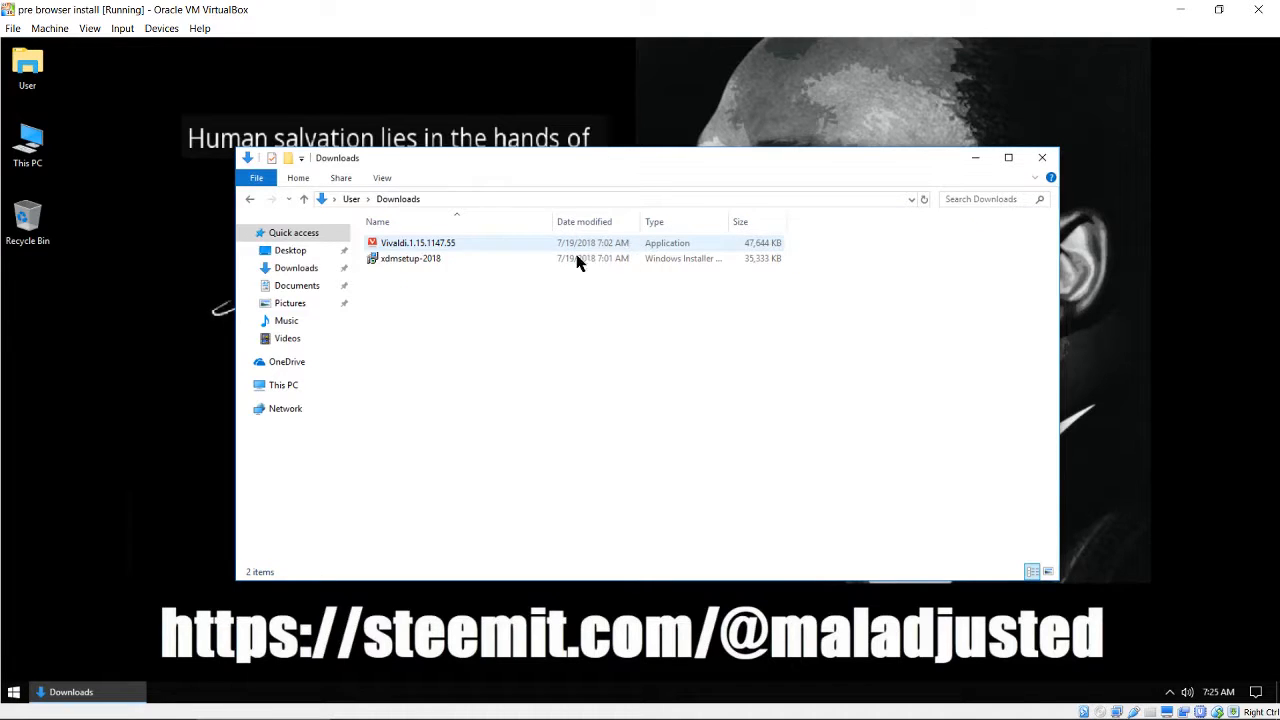
pyautogui.doubleClick(416, 246)
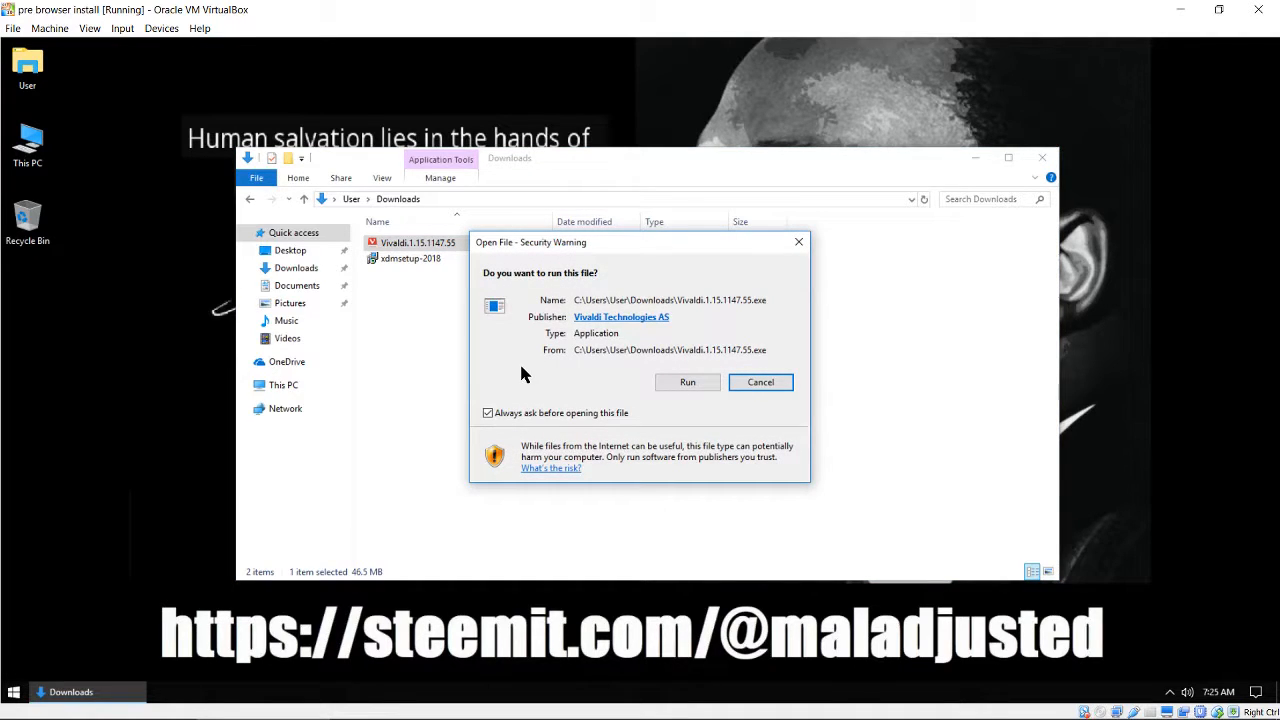
pyautogui.click(668, 381)
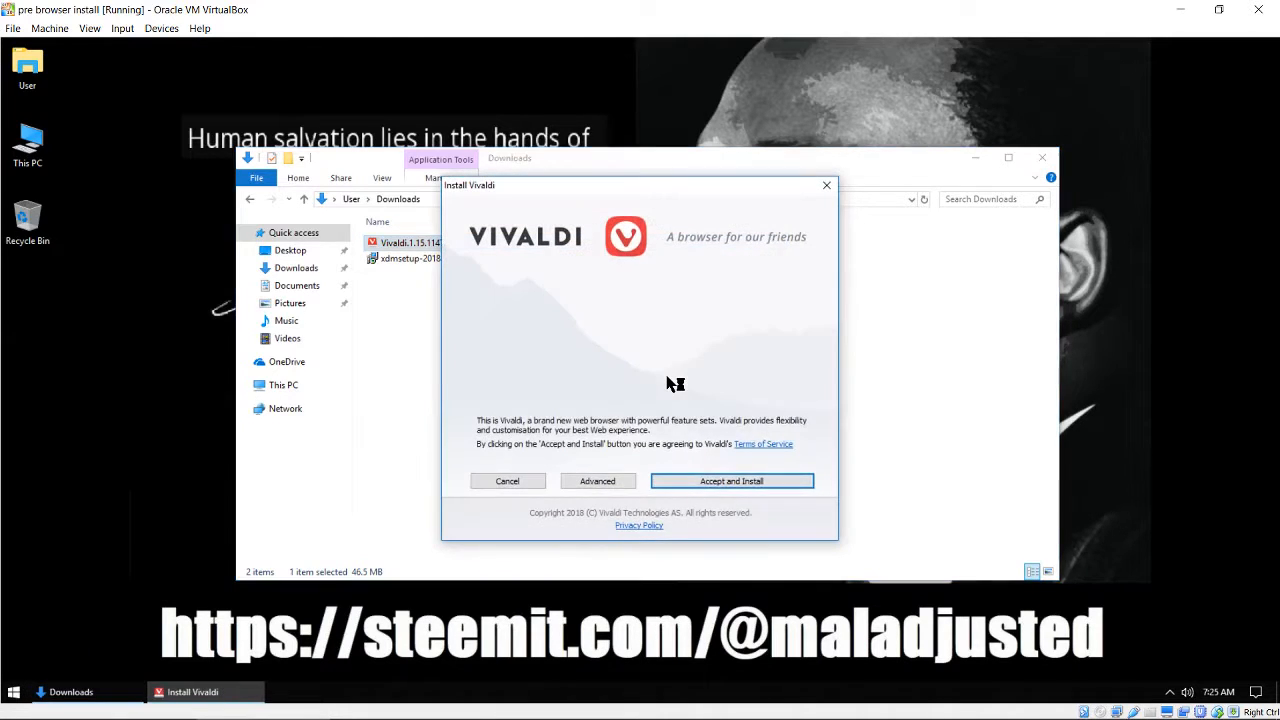
# Set Vivaldi's advanced installation type to "Install for all users", accept the terms and start the installation.
pyautogui.click(594, 485)
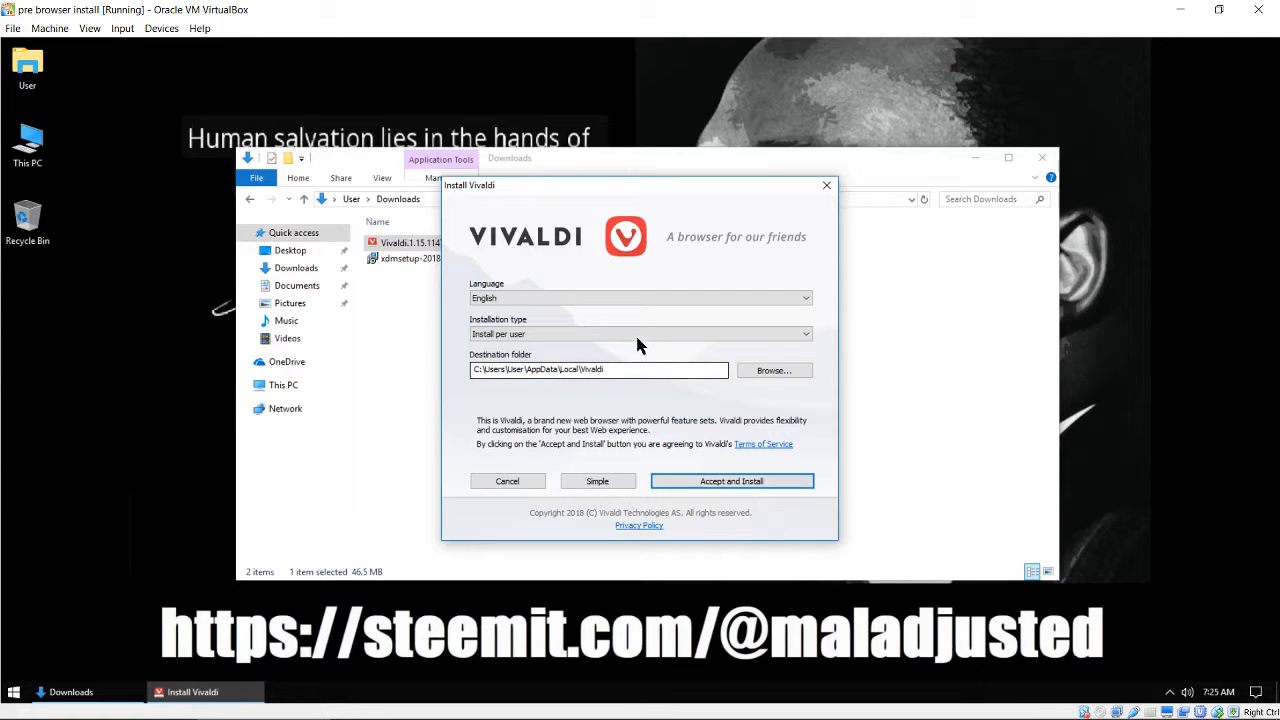
pyautogui.click(680, 337)
pyautogui.click(590, 358)
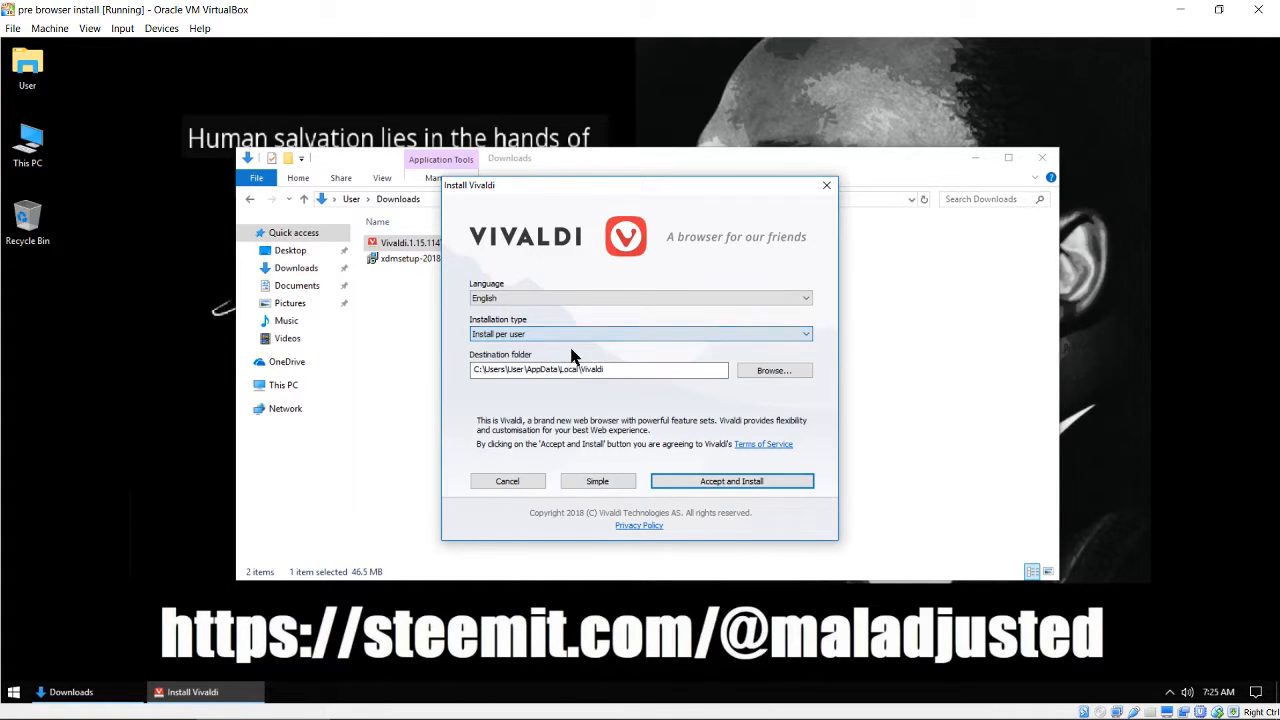
pyautogui.click(565, 335)
pyautogui.click(540, 347)
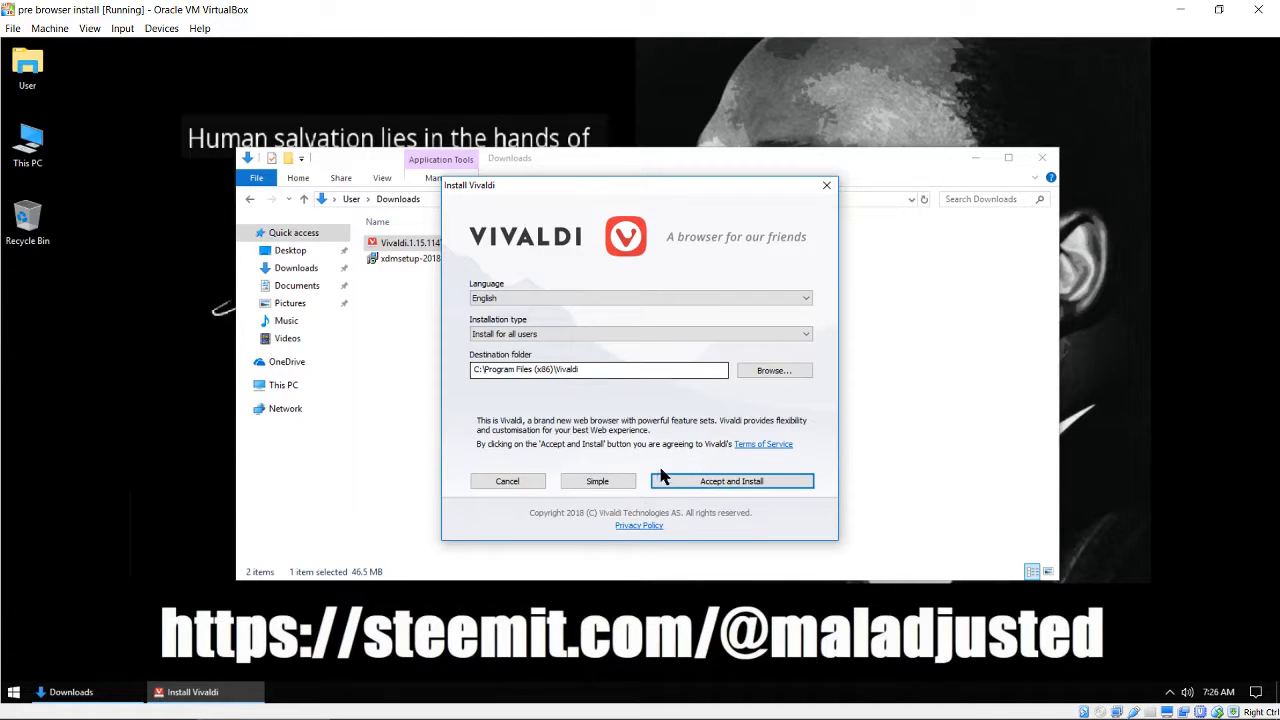
pyautogui.click(688, 484)
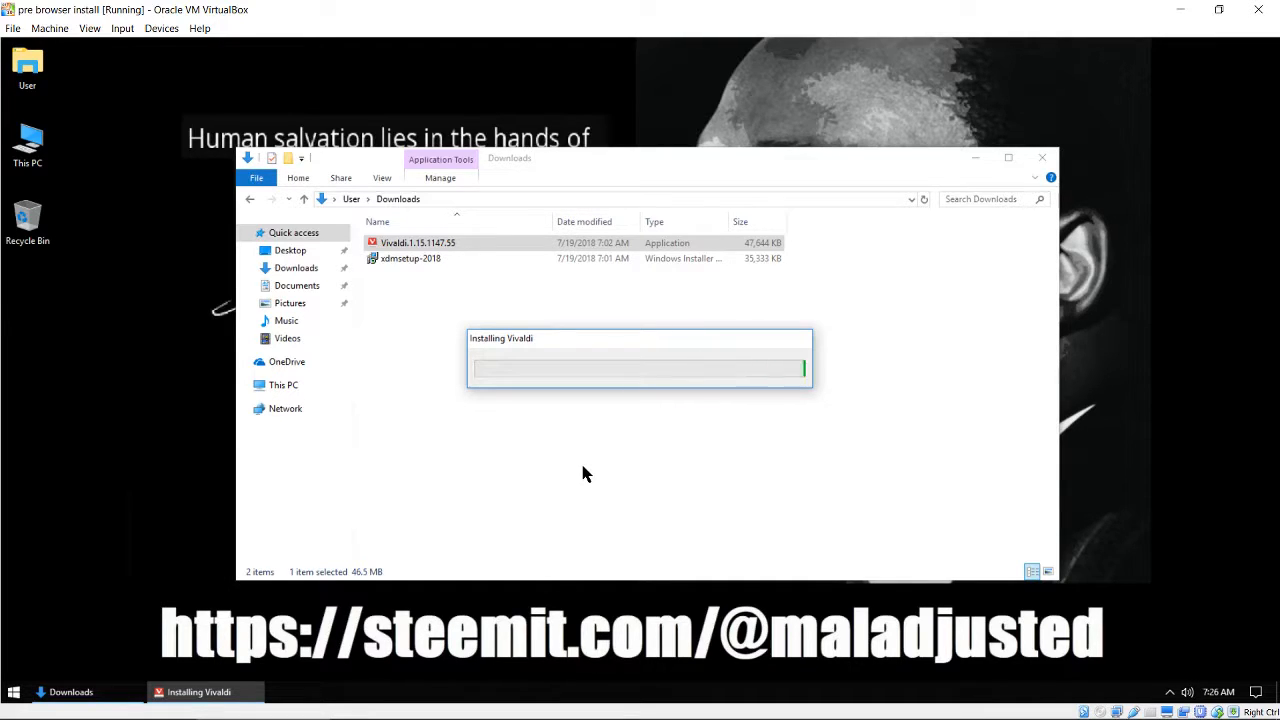
# Run the xdmsetup-2018 installer from the Downloads folder and close the folder window.
pyautogui.doubleClick(400, 260)
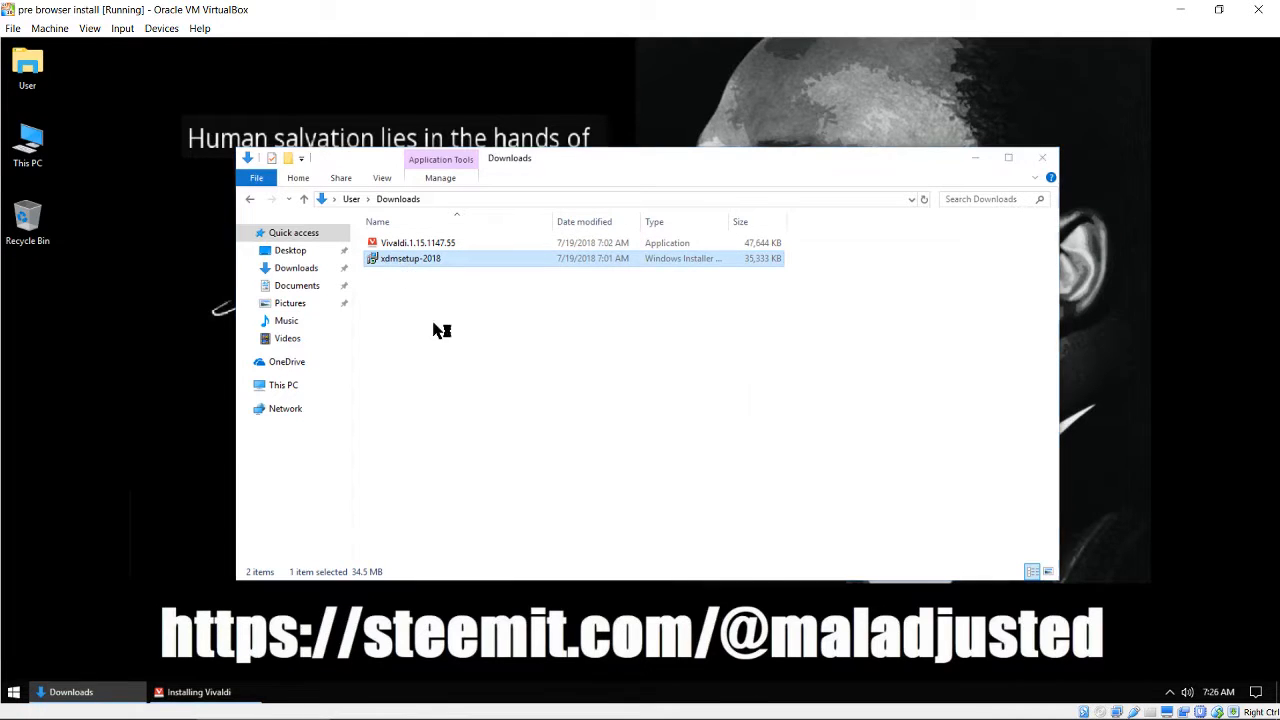
pyautogui.click(686, 383)
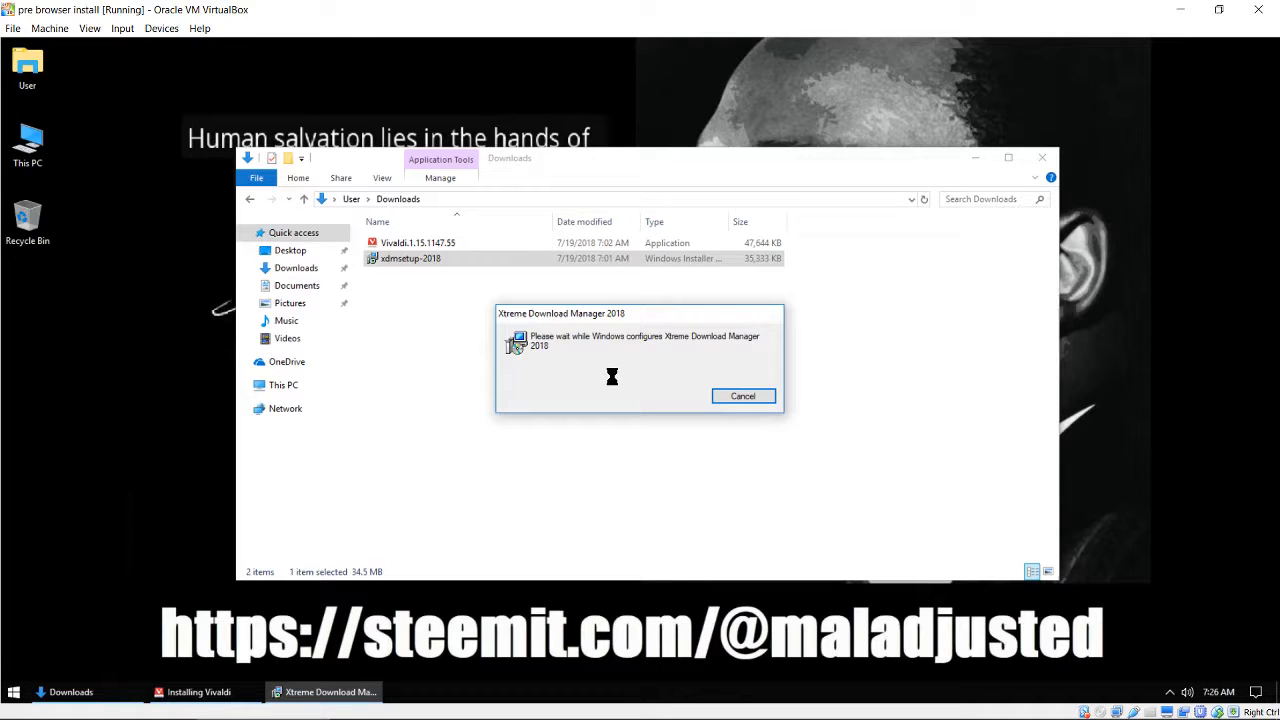
pyautogui.click(1043, 158)
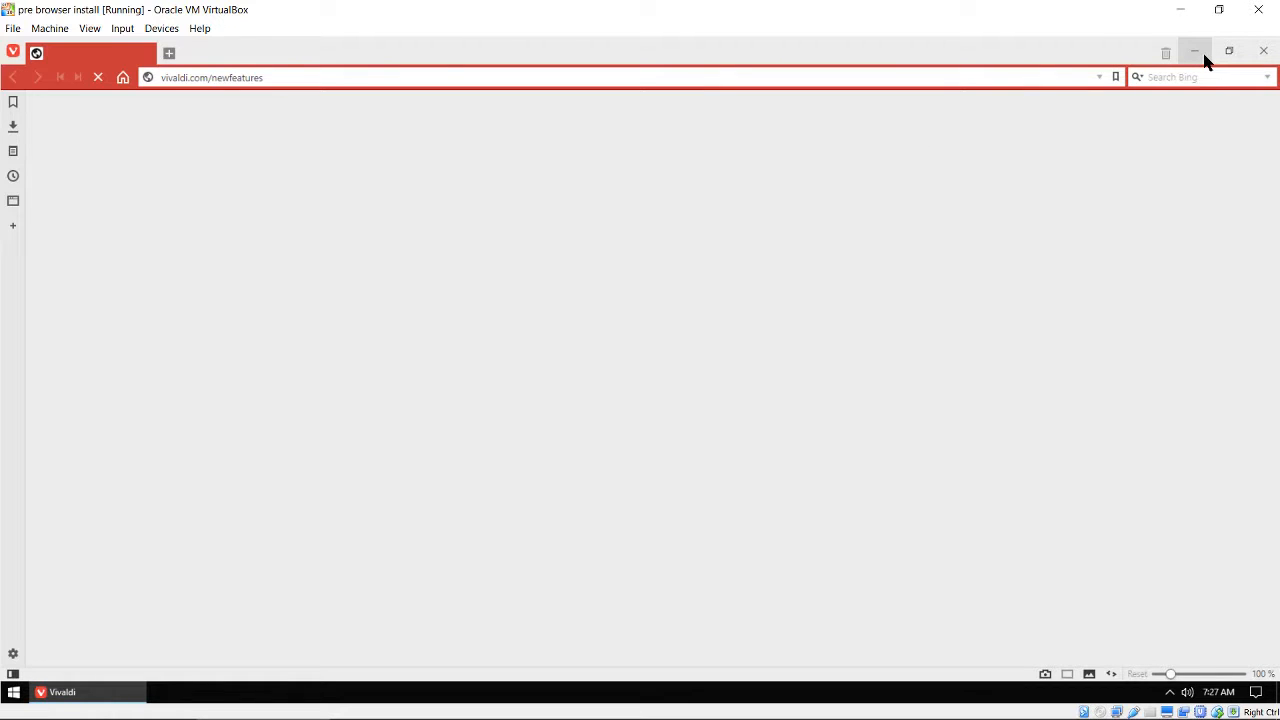
# Minimize Vivaldi and move the Xtreme Download Manager desktop shortcut into the Start menu's Utilities folder.
pyautogui.click(1199, 54)
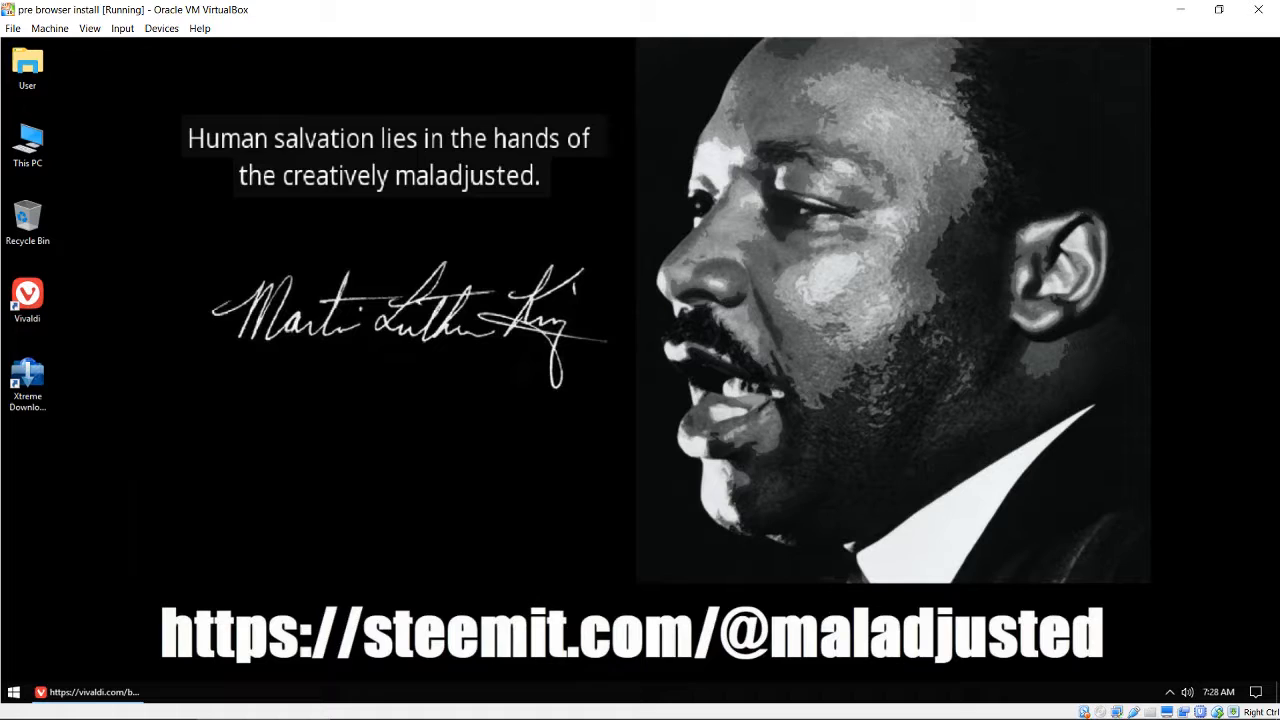
pyautogui.click(14, 693)
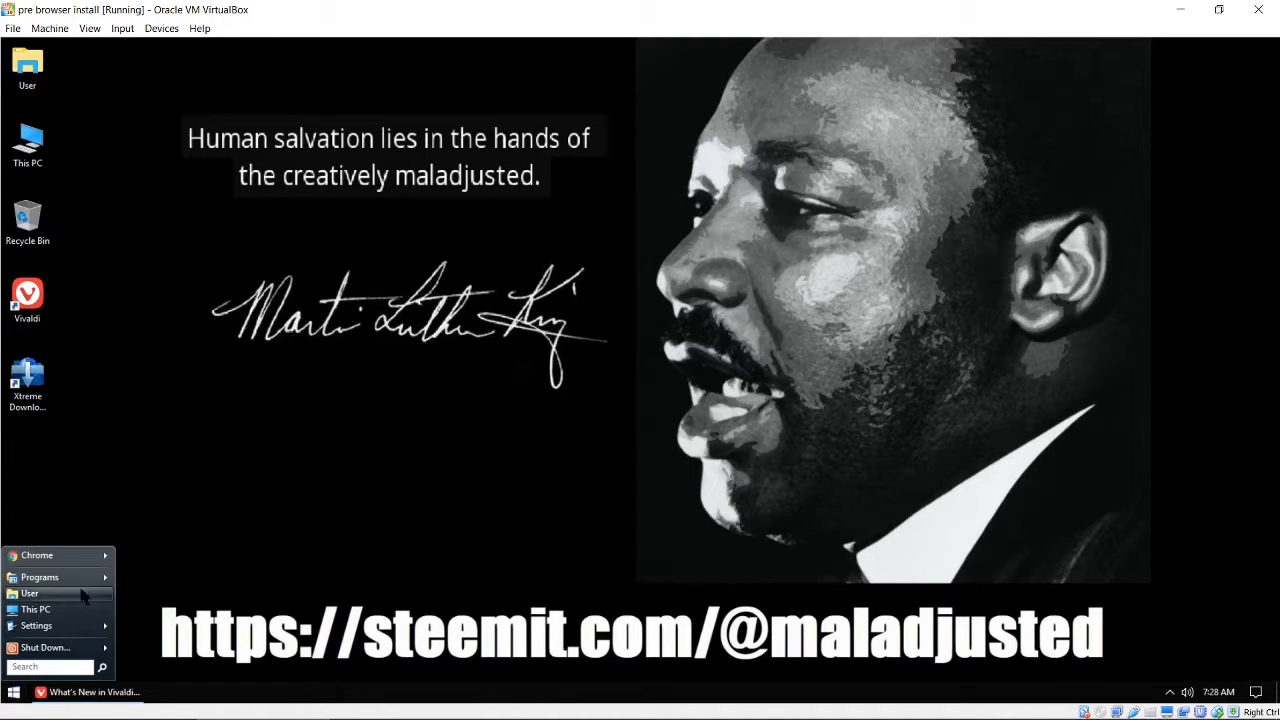
pyautogui.moveTo(83, 583)
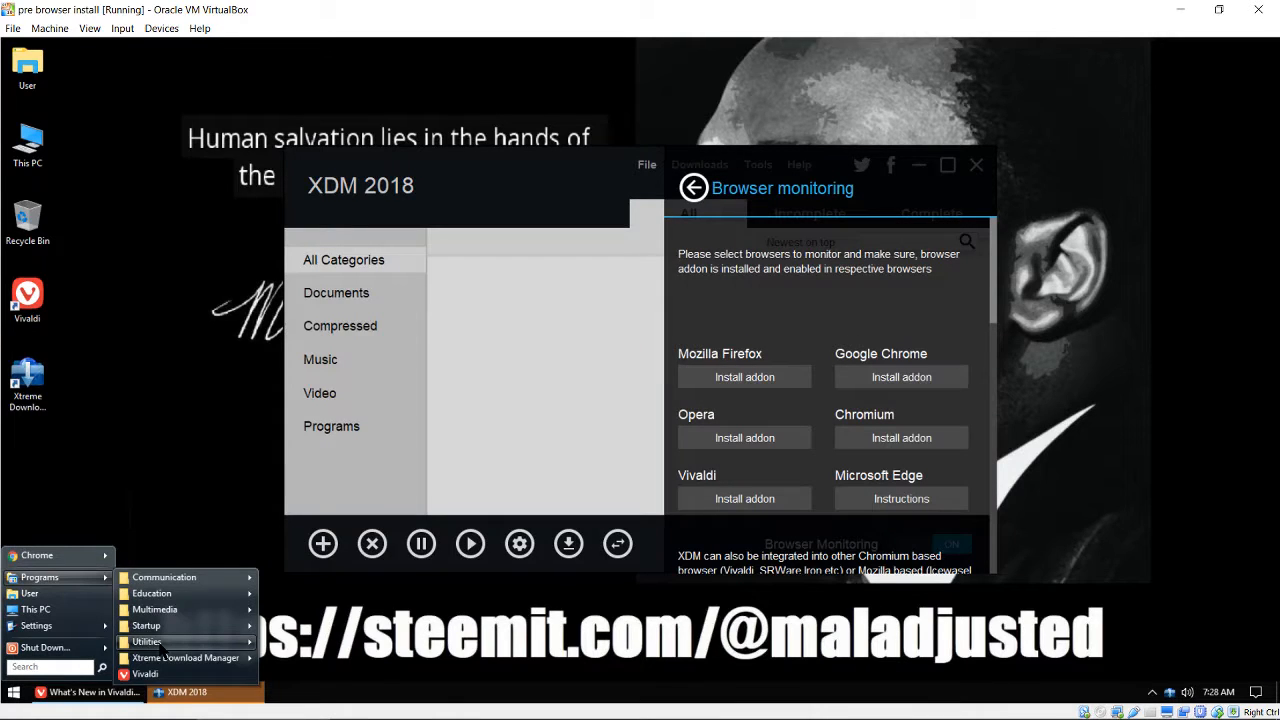
pyautogui.doubleClick(163, 650)
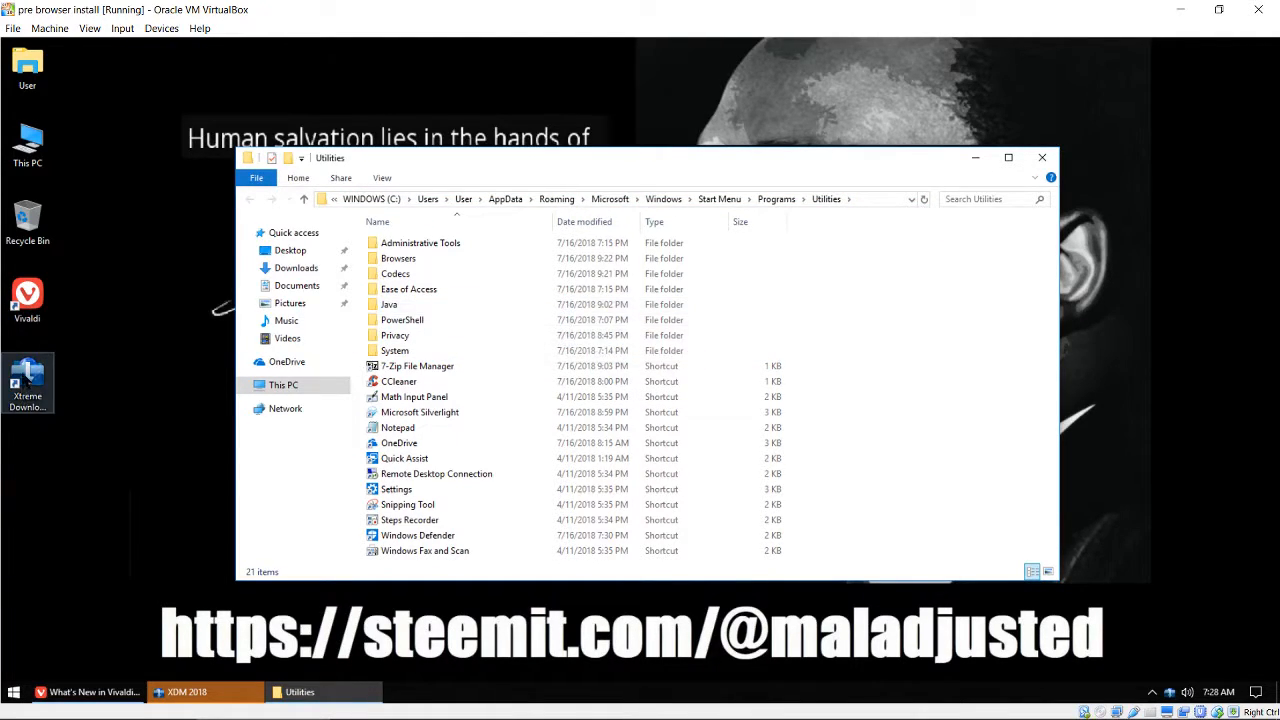
pyautogui.moveTo(460, 472); pyautogui.dragTo(871, 500)
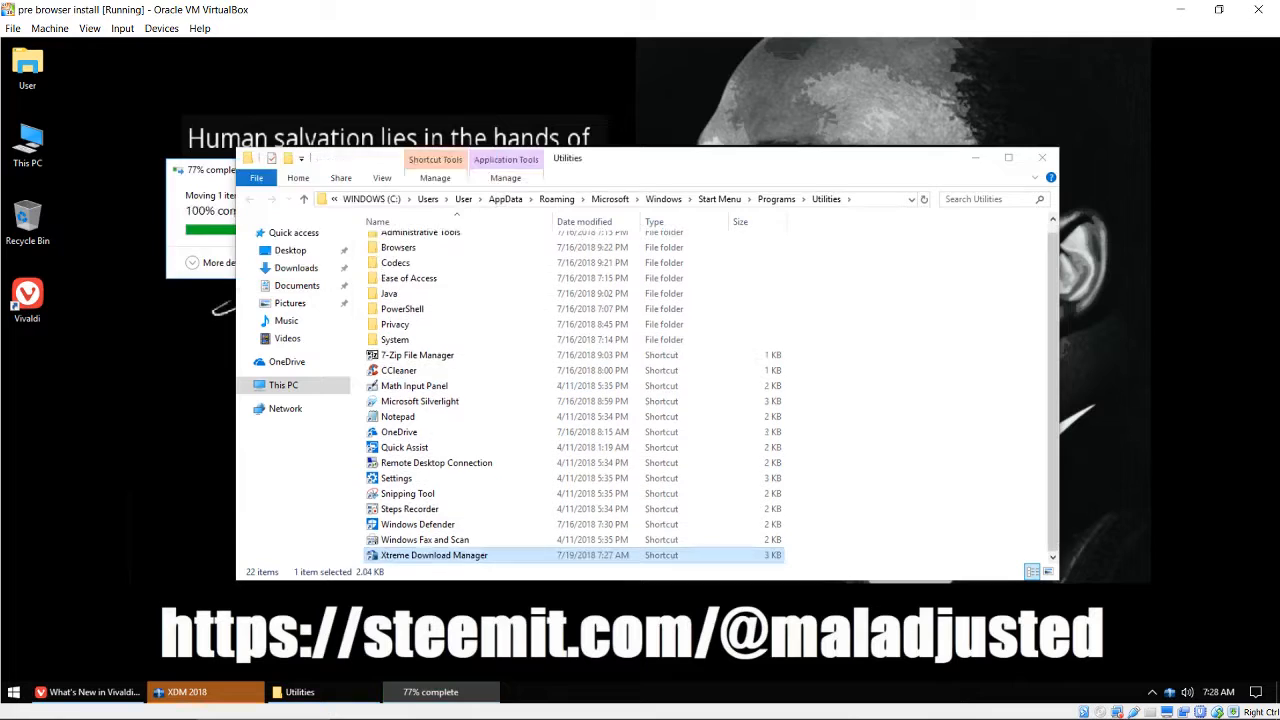
# Copy the Vivaldi desktop shortcut and move the original into the Browsers folder inside Utilities.
pyautogui.click(28, 296)
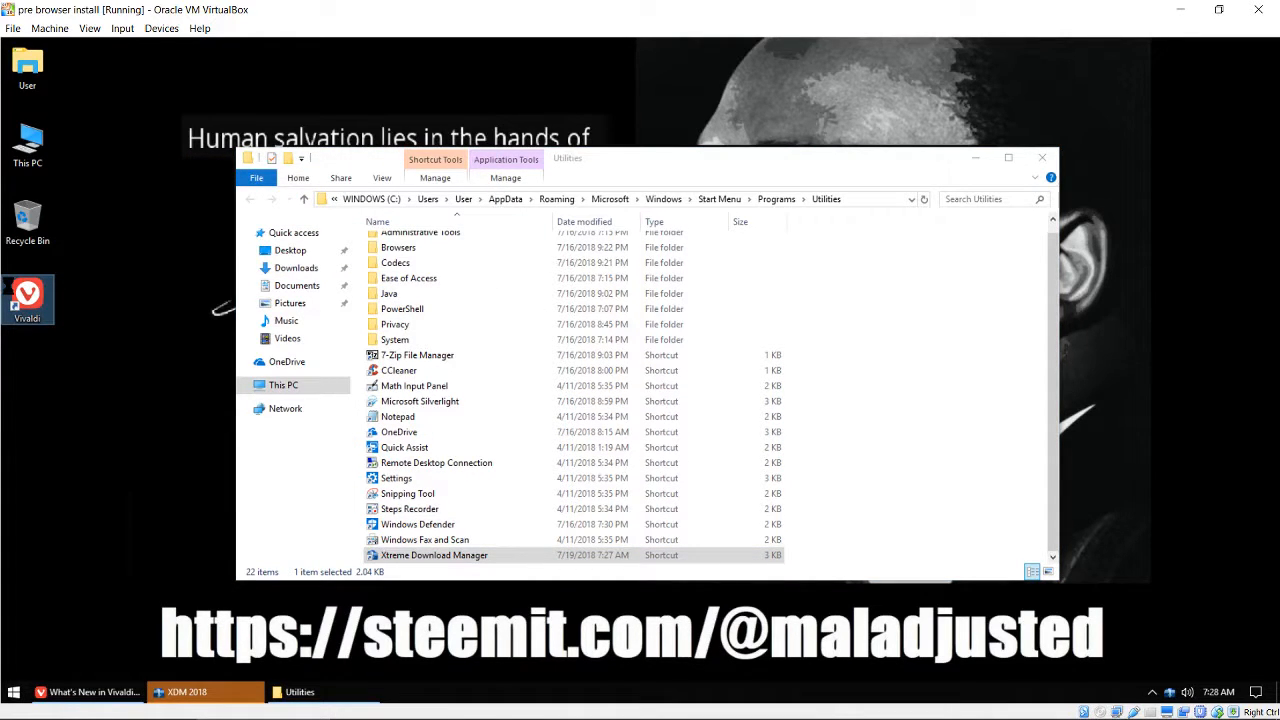
pyautogui.rightClick(37, 296)
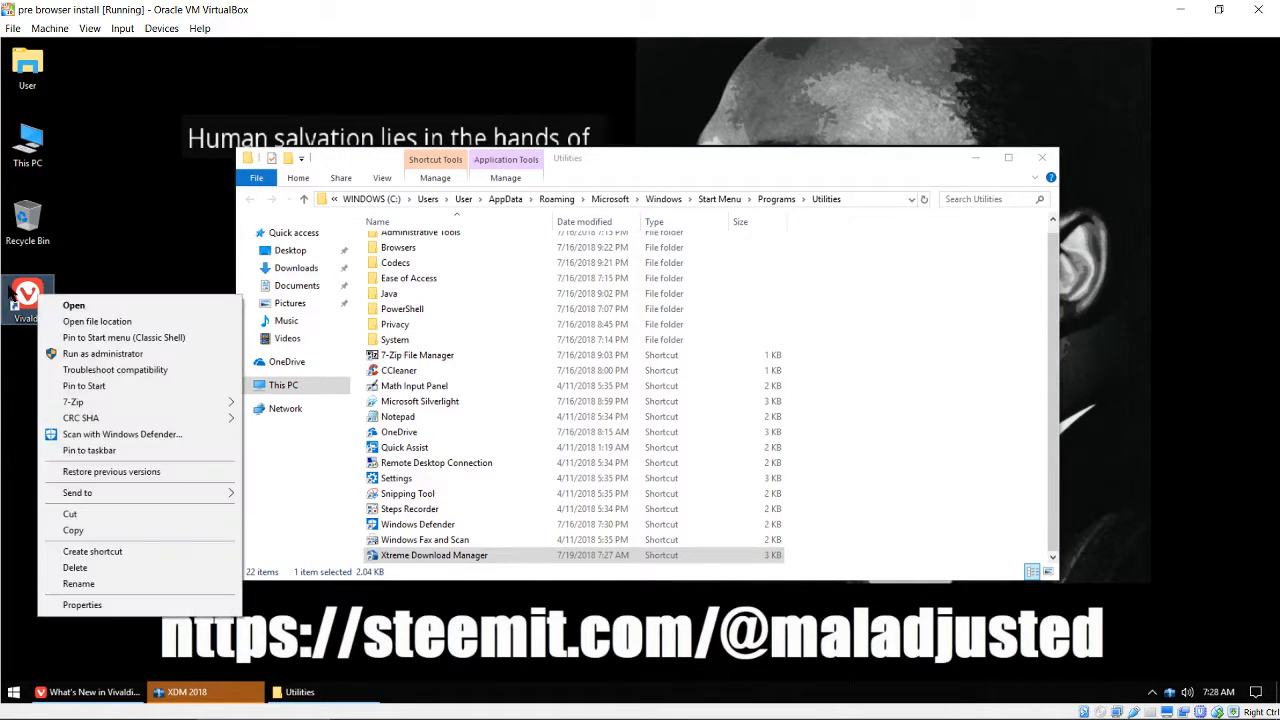
pyautogui.click(88, 529)
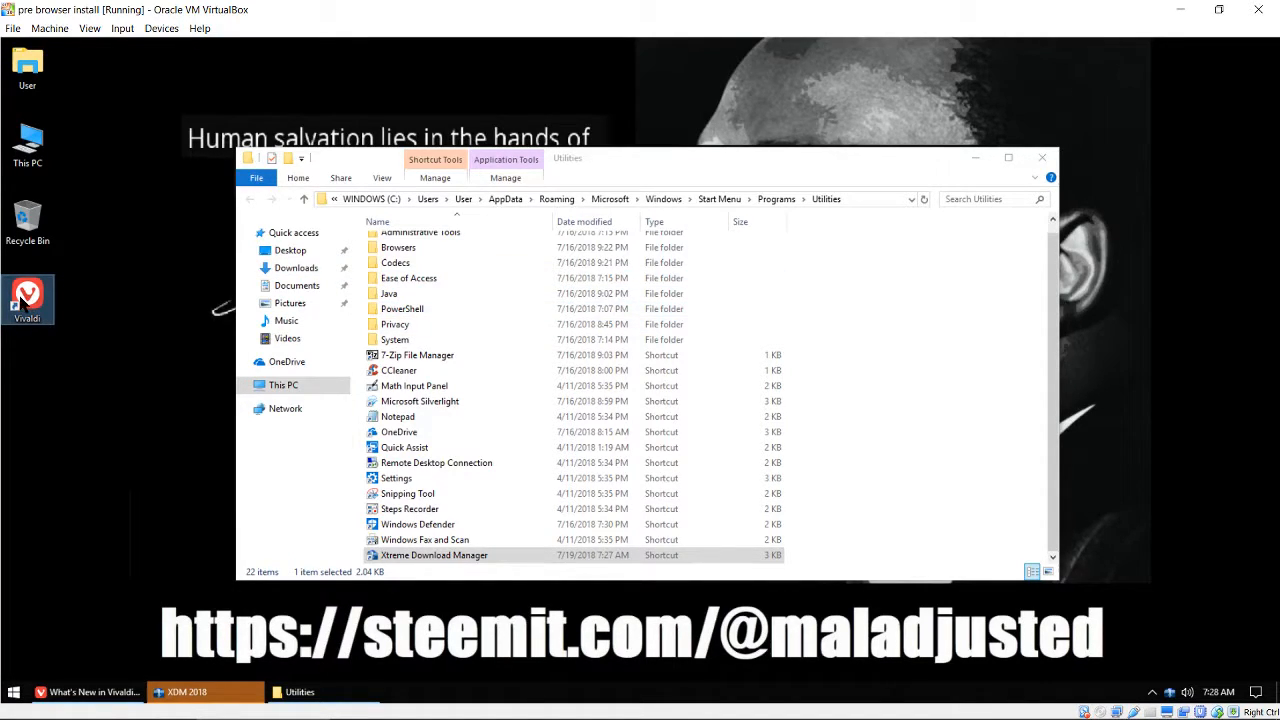
pyautogui.moveTo(18, 302); pyautogui.dragTo(463, 263)
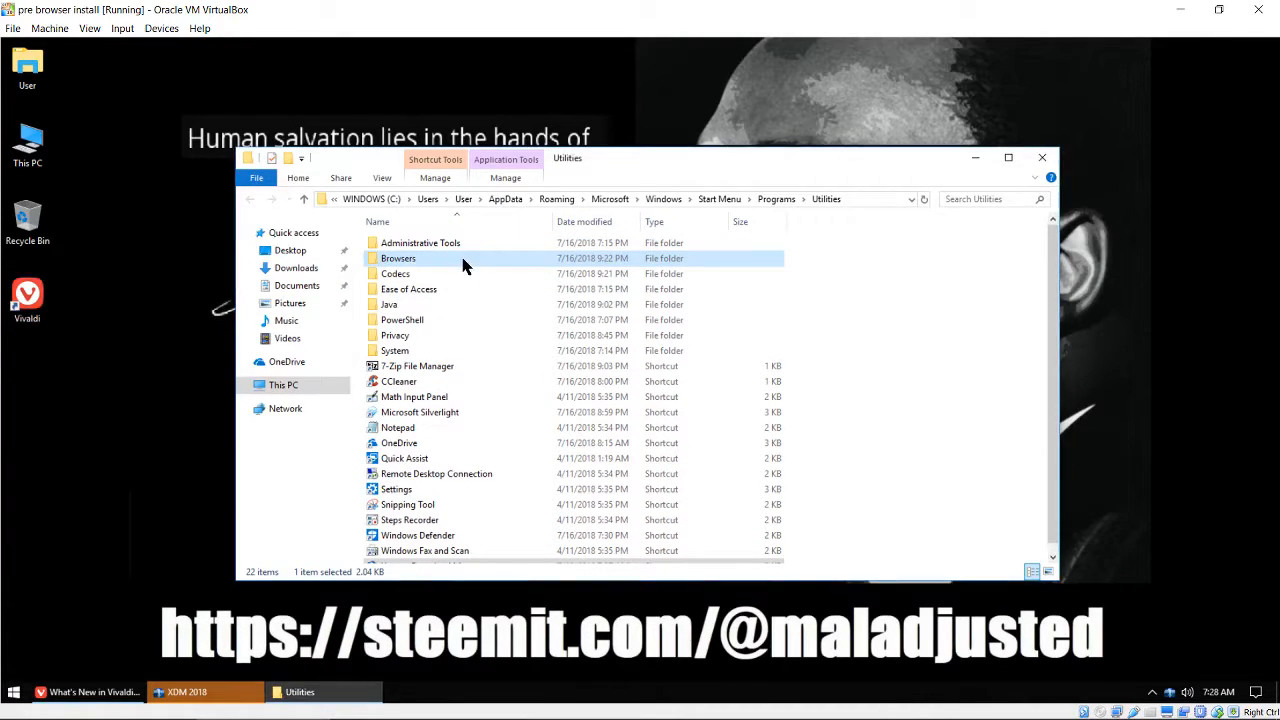
# Go up to the Start Menu folder and move its Chrome shortcut to the Recycle Bin.
pyautogui.click(303, 201)
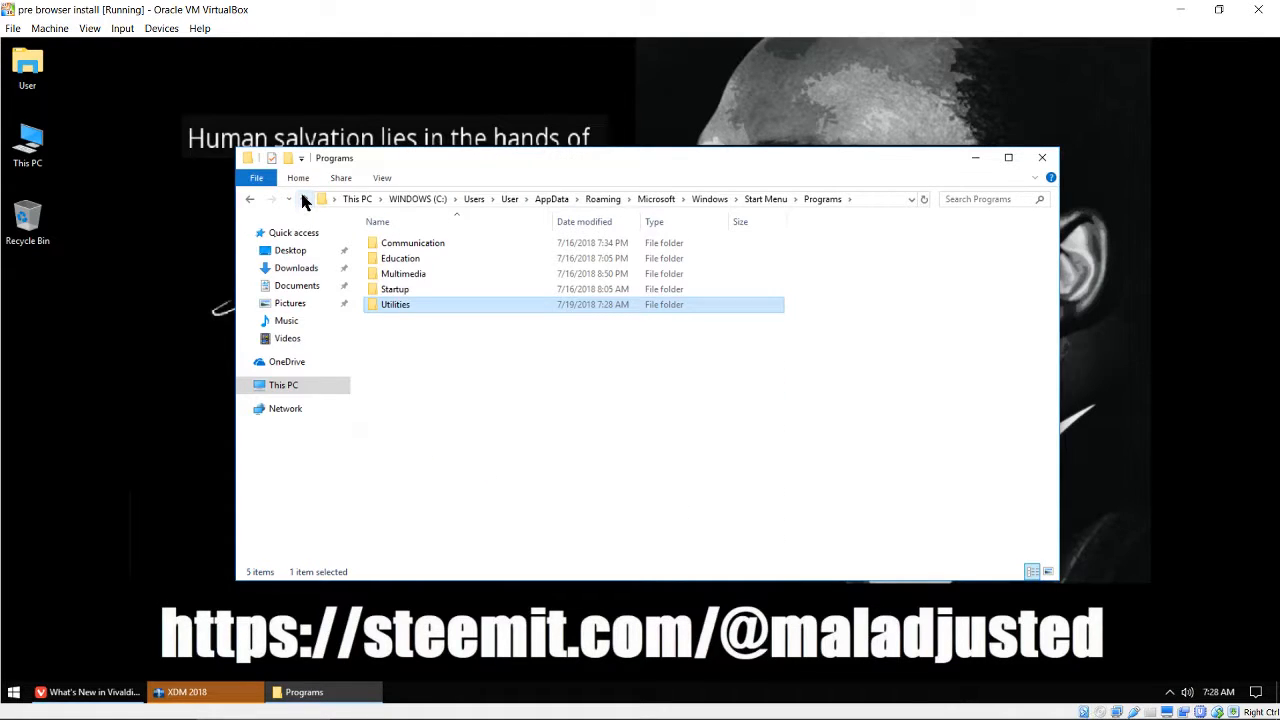
pyautogui.click(303, 201)
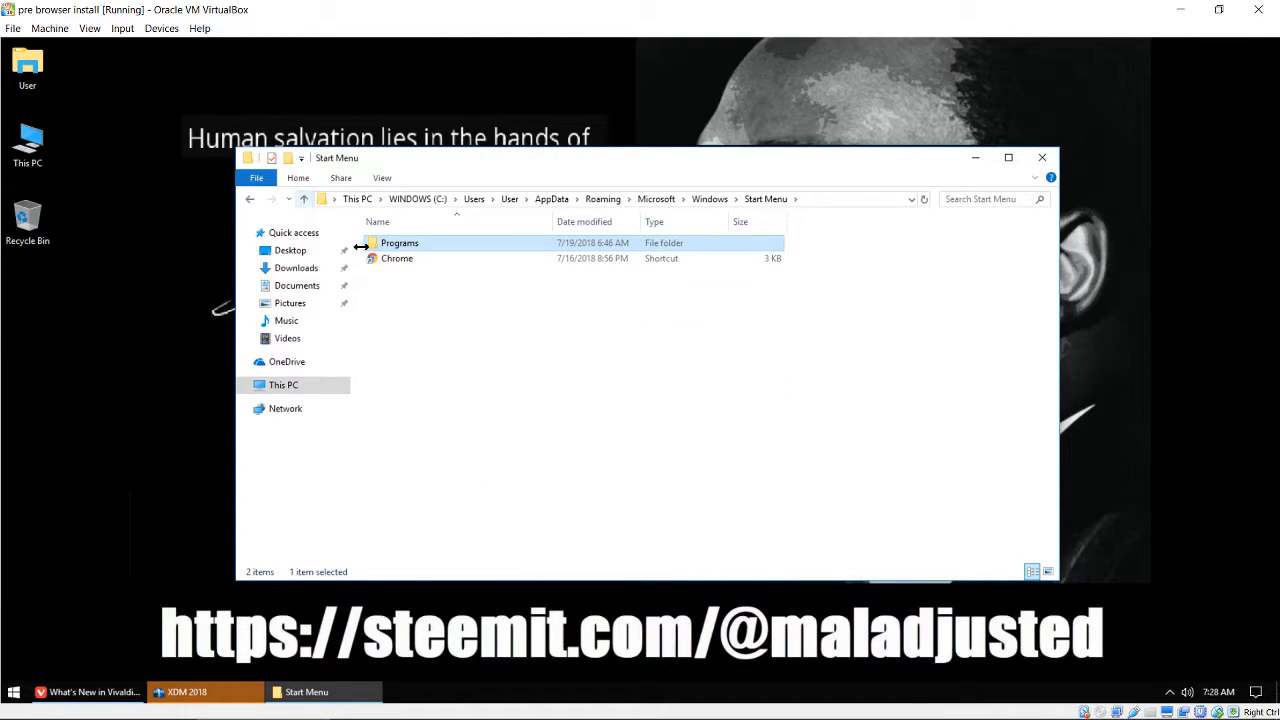
pyautogui.moveTo(386, 260); pyautogui.dragTo(27, 213)
# Try to paste the copied Vivaldi shortcut into the Start Menu folder.
pyautogui.rightClick(401, 303)
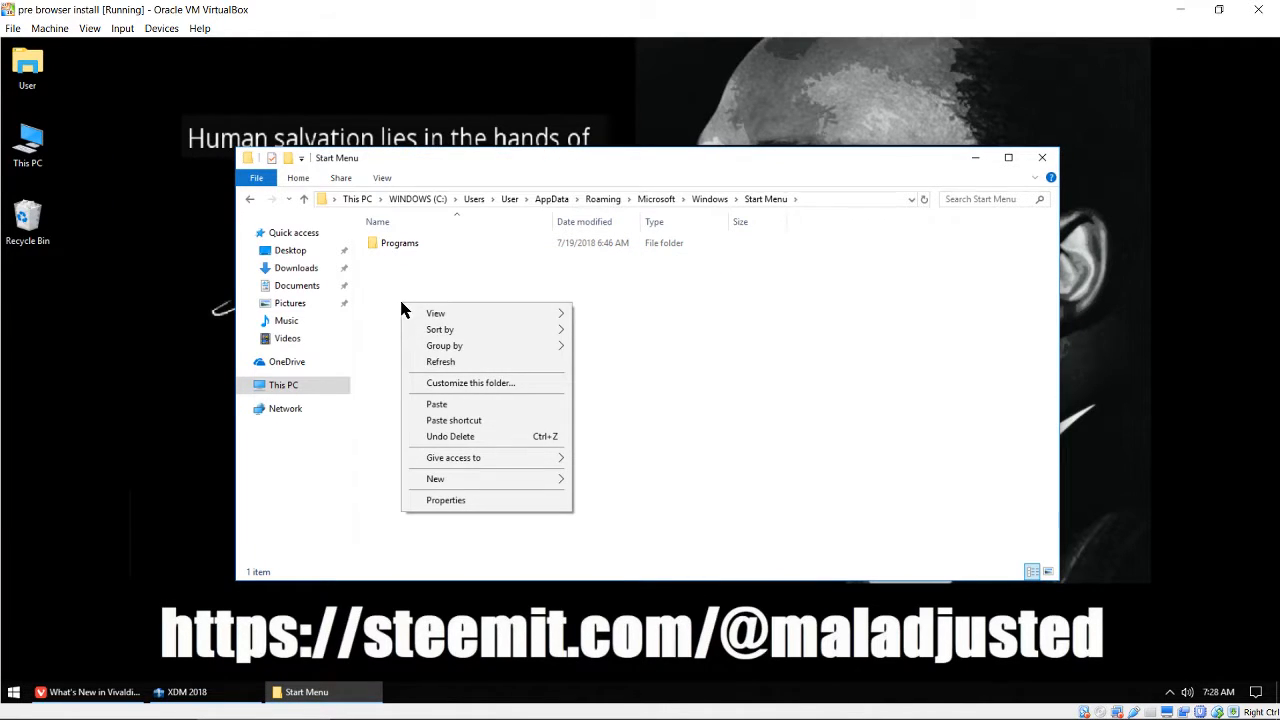
pyautogui.click(445, 407)
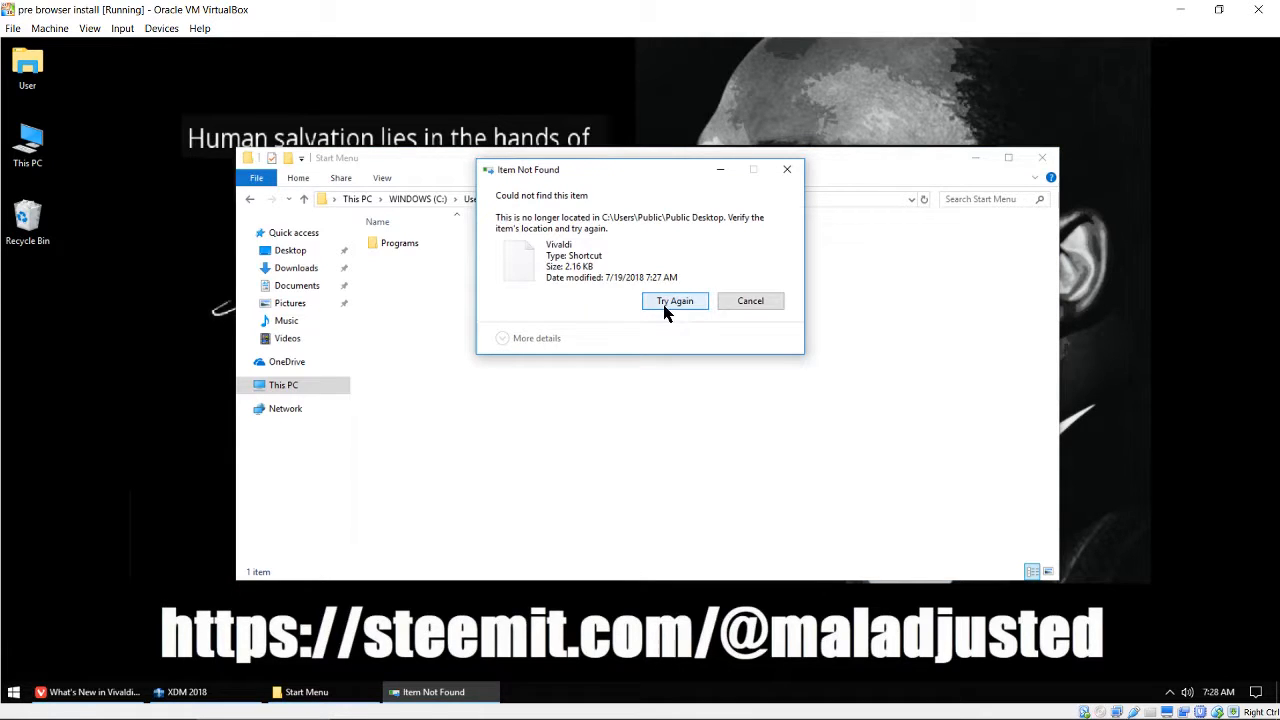
pyautogui.click(749, 306)
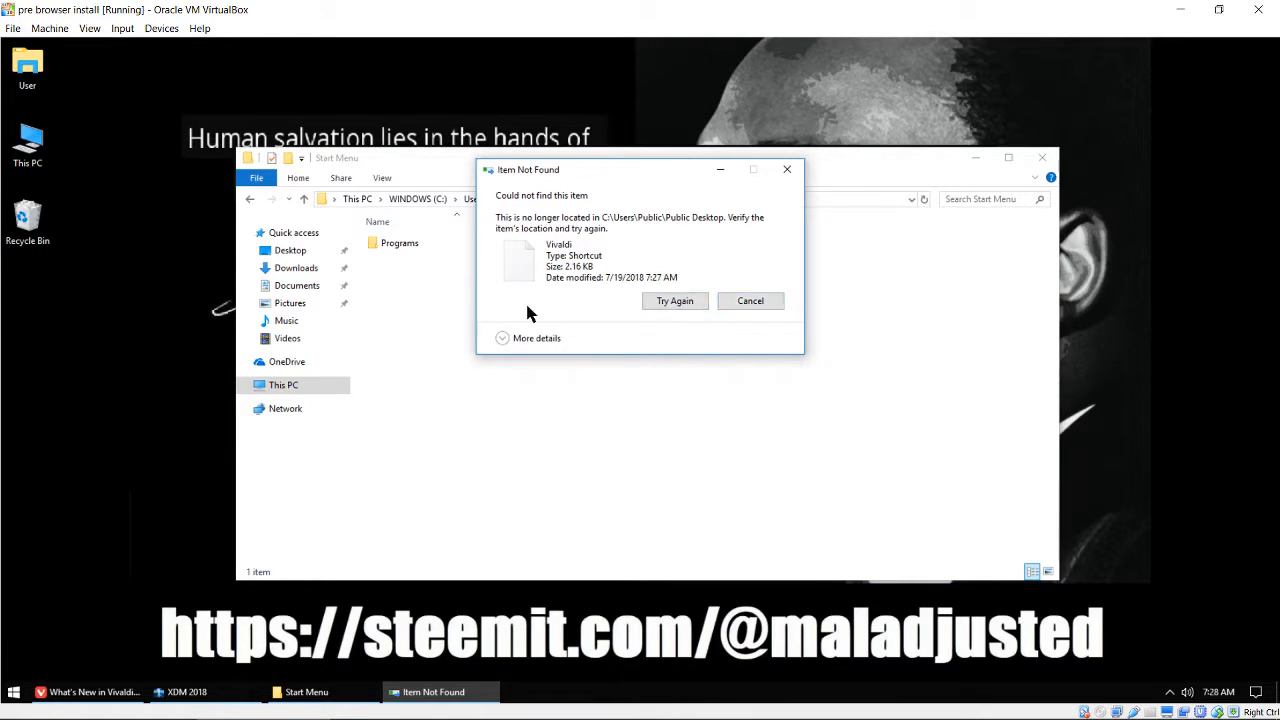
# Open the Browsers folder inside Programs > Utilities and copy its Vivaldi shortcut.
pyautogui.doubleClick(408, 247)
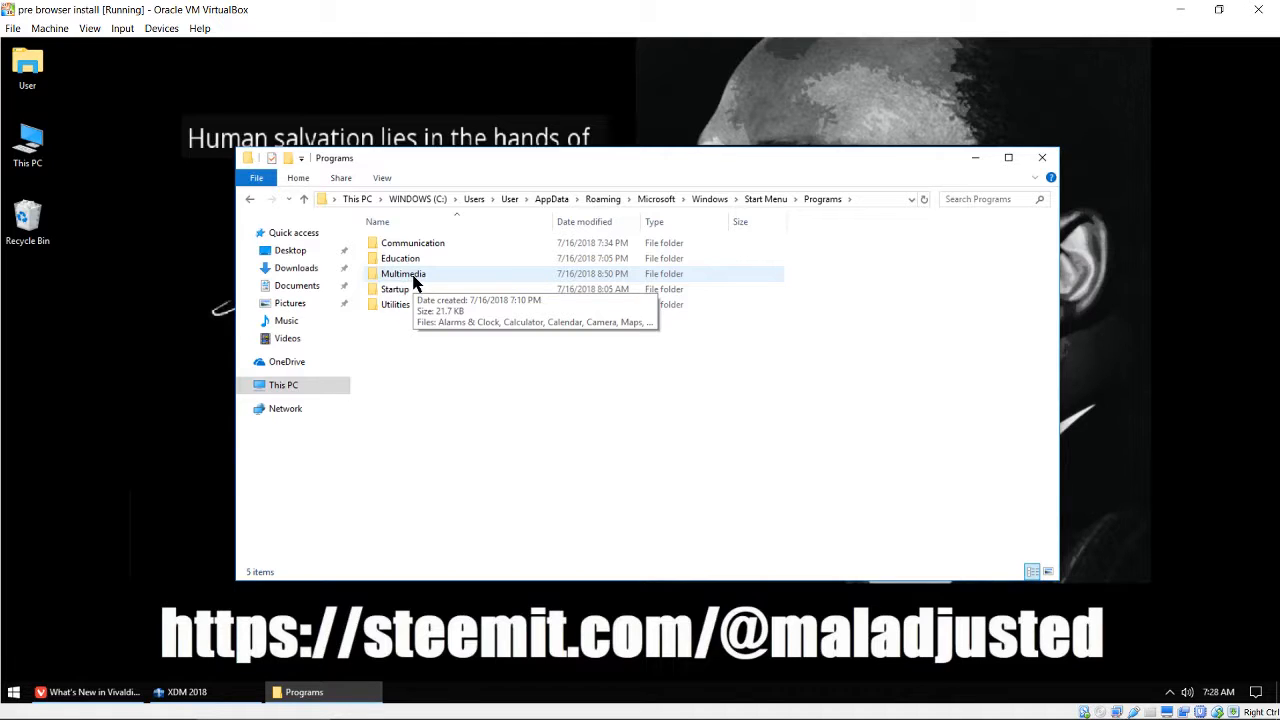
pyautogui.doubleClick(394, 303)
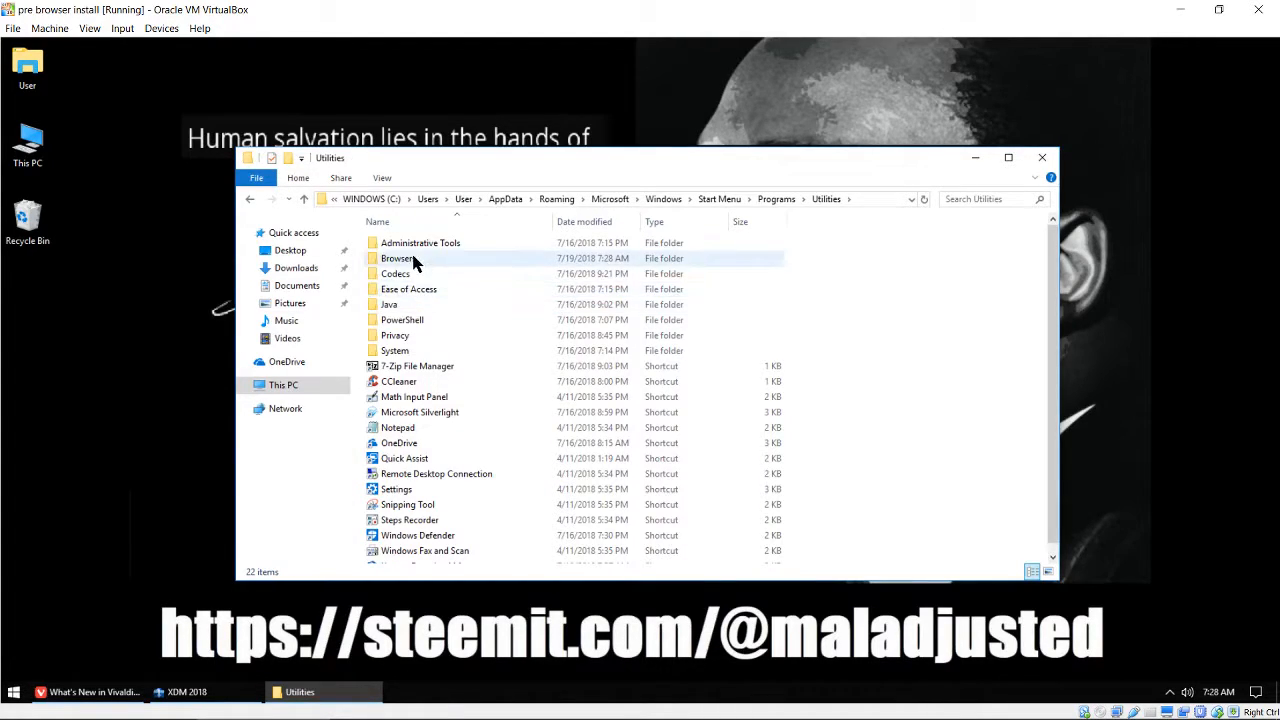
pyautogui.doubleClick(415, 262)
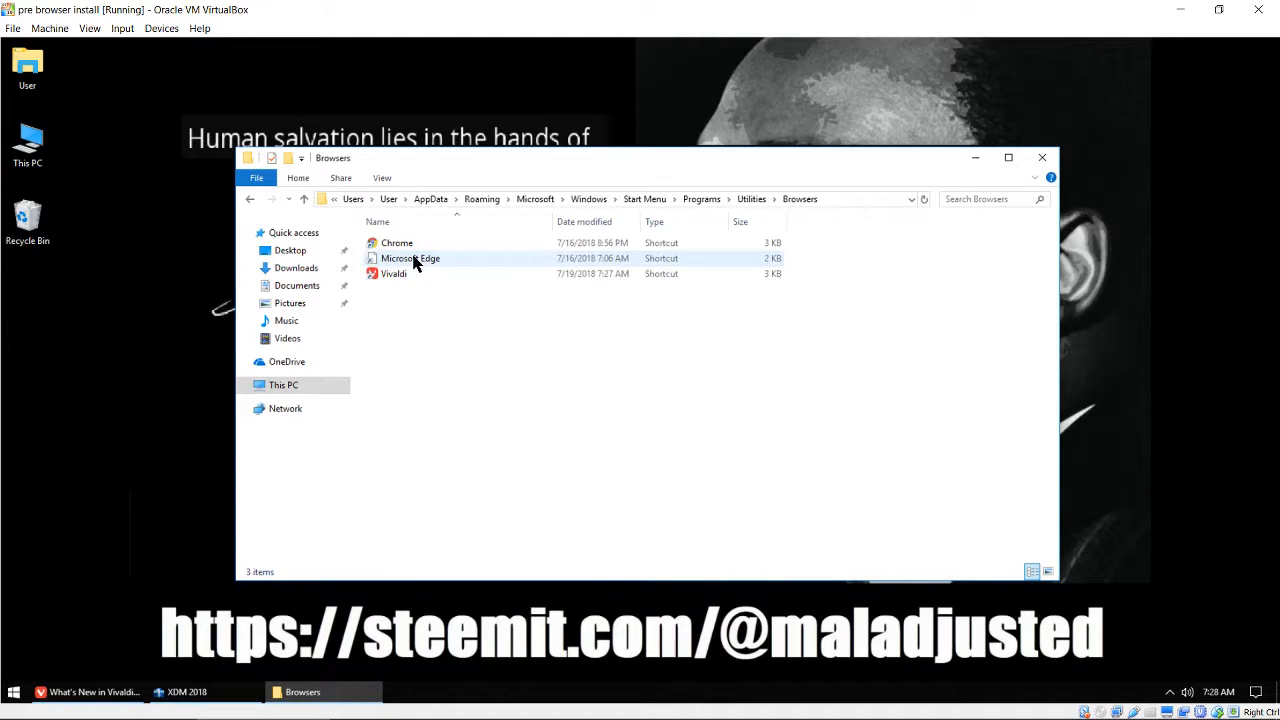
pyautogui.click(394, 277)
pyautogui.rightClick(394, 278)
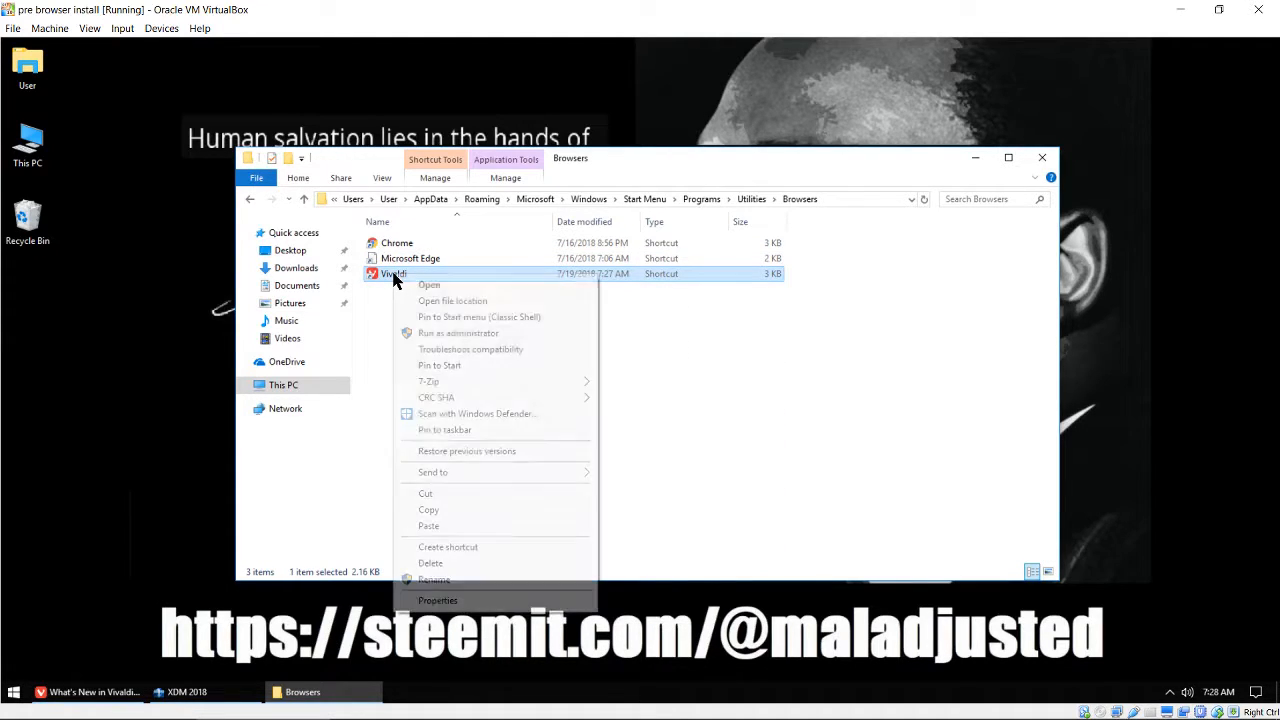
pyautogui.click(446, 507)
# Go back up to the Start Menu folder, paste the Vivaldi shortcut there and close the window.
pyautogui.click(300, 202)
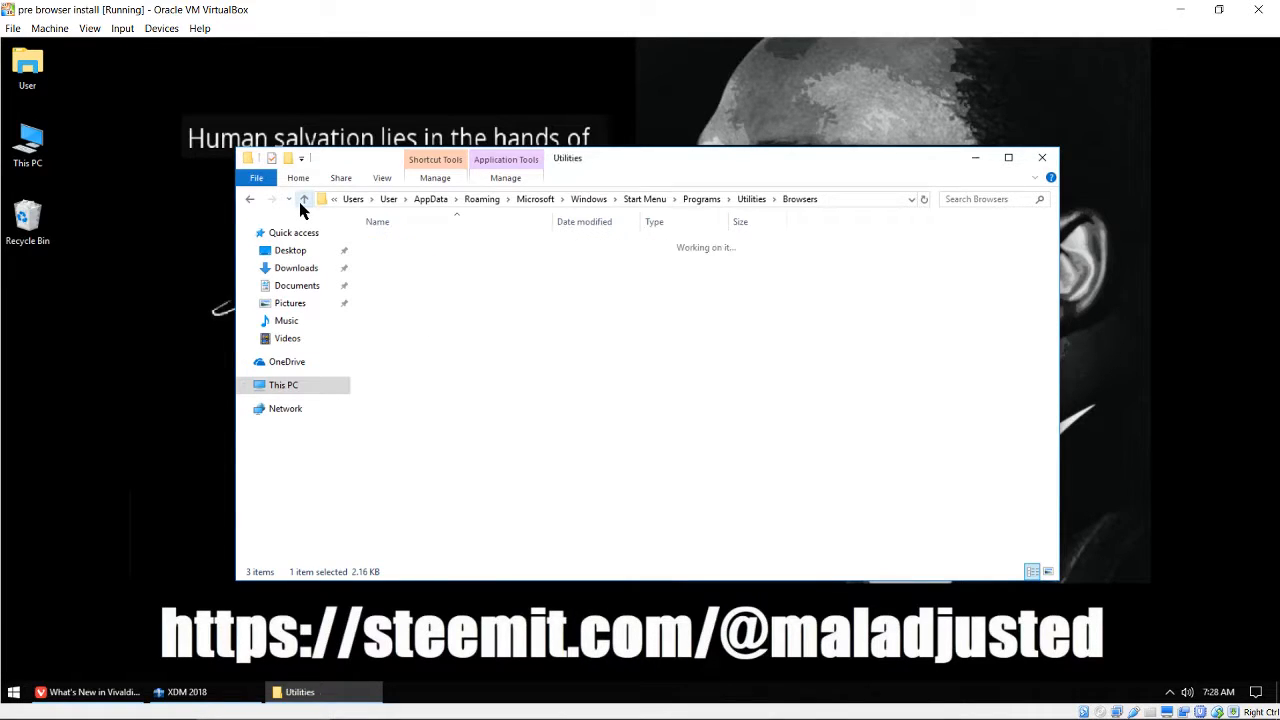
pyautogui.click(300, 202)
pyautogui.click(300, 200)
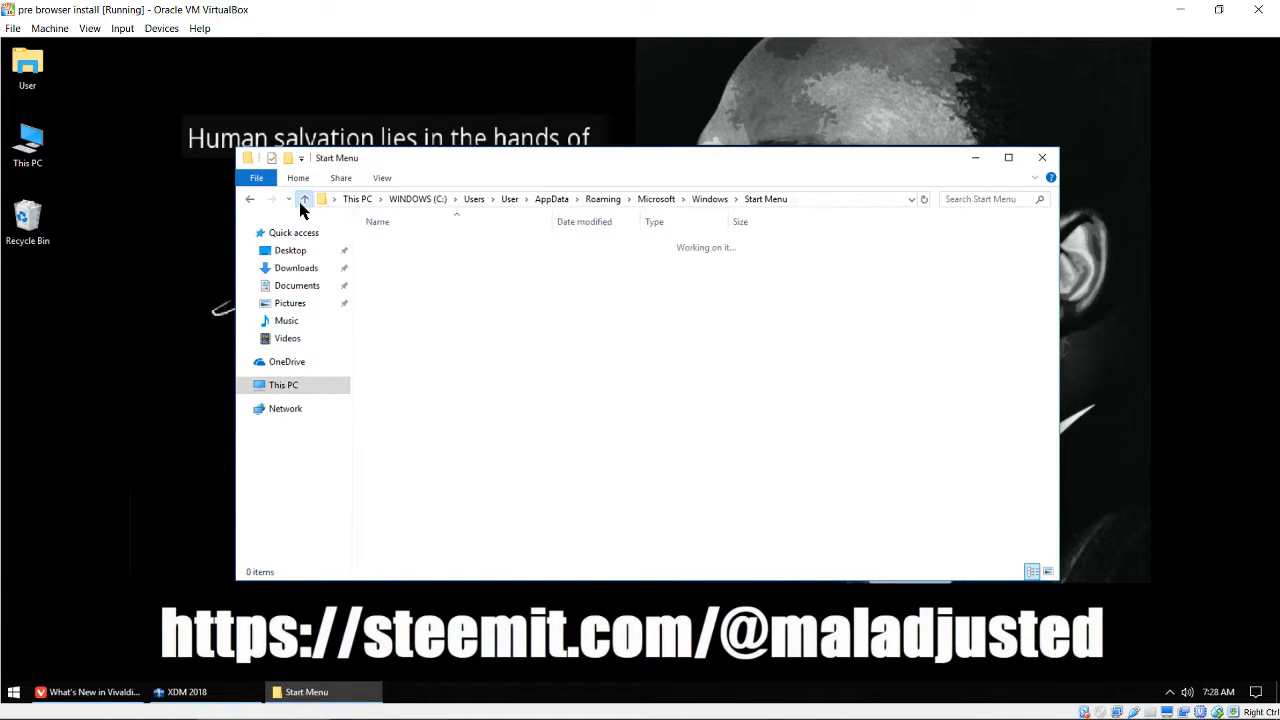
pyautogui.rightClick(456, 341)
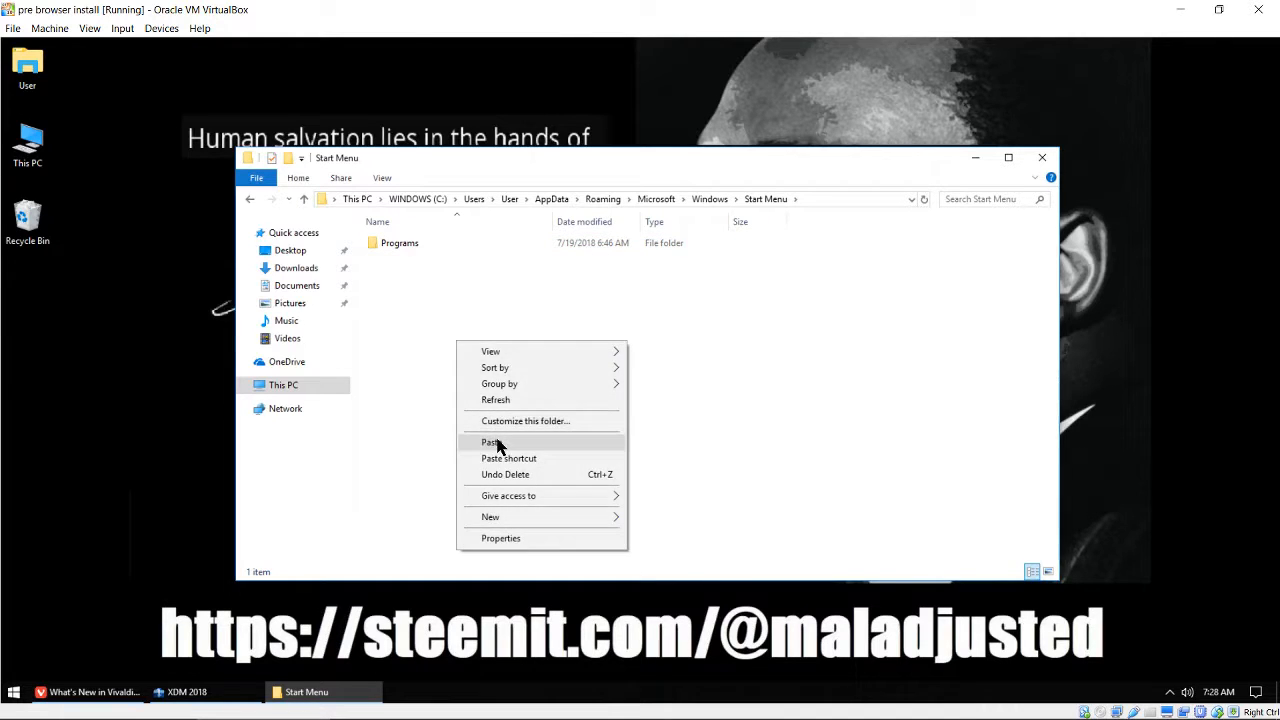
pyautogui.click(492, 442)
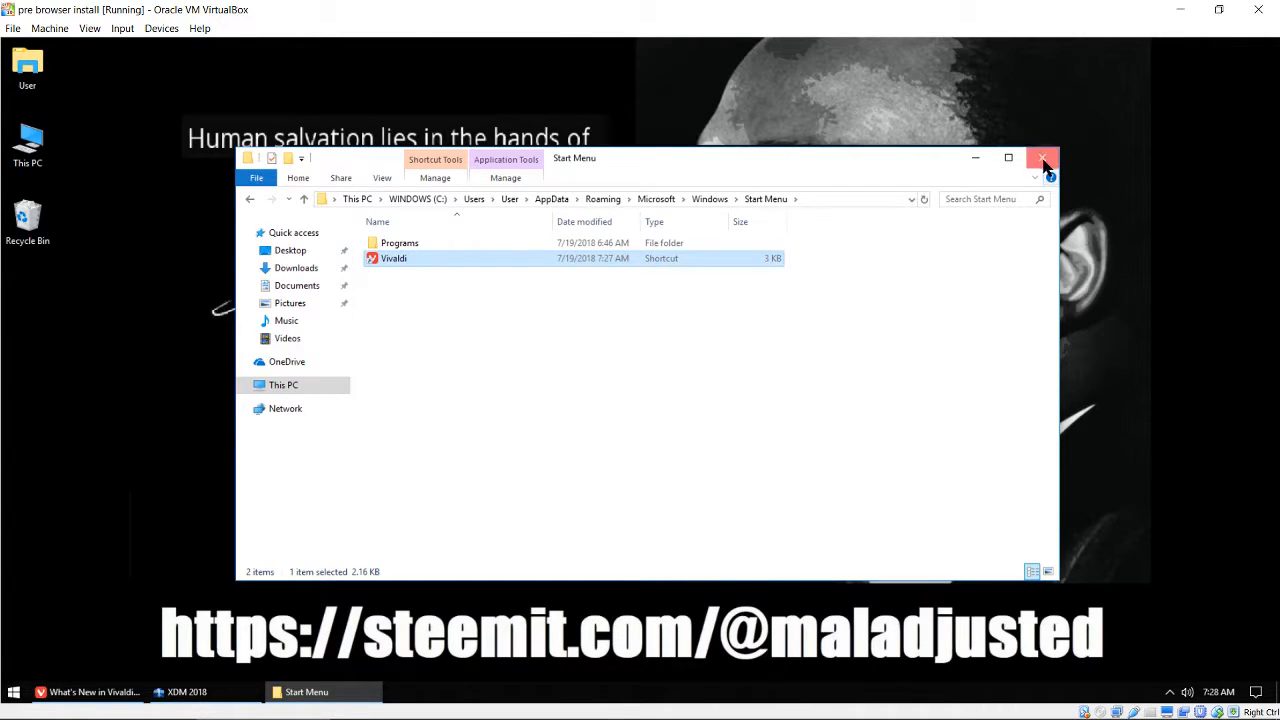
pyautogui.click(1045, 162)
# Move the Xtreme Download Manager folder and the Vivaldi shortcut from the Start menu's Programs list to the Recycle Bin.
pyautogui.click(14, 700)
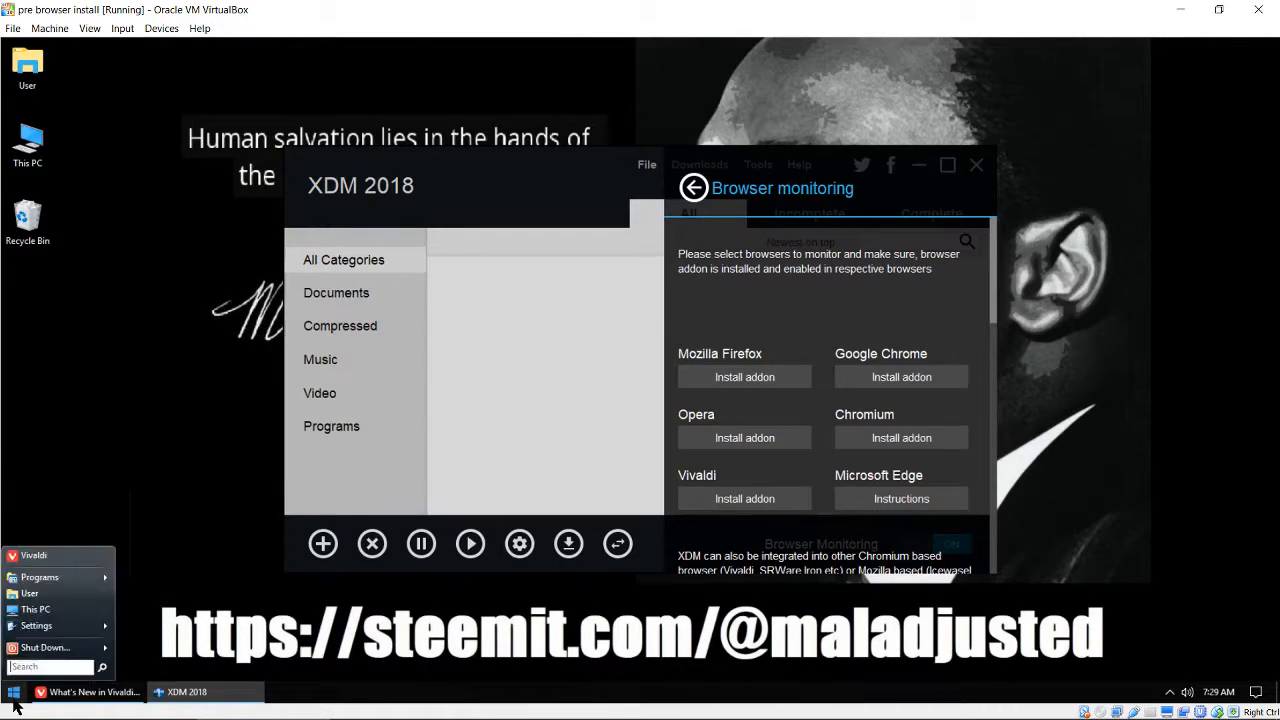
pyautogui.moveTo(98, 580)
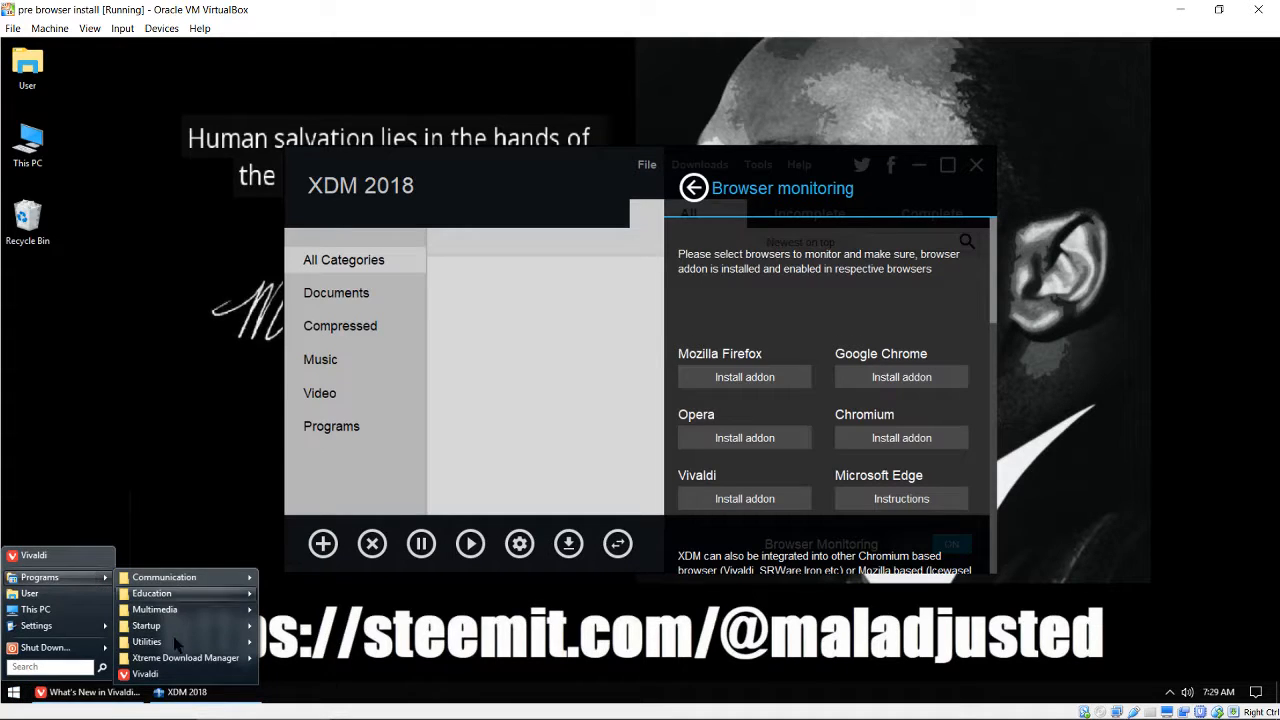
pyautogui.moveTo(166, 658)
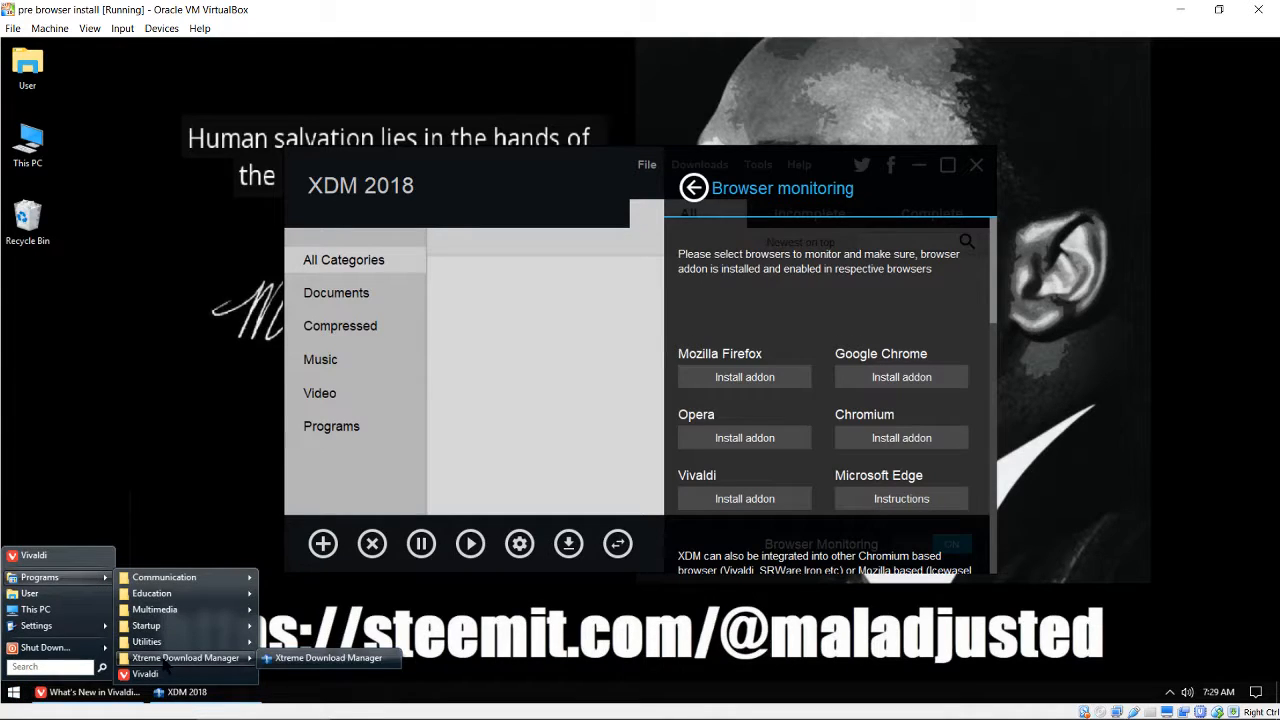
pyautogui.click(27, 222)
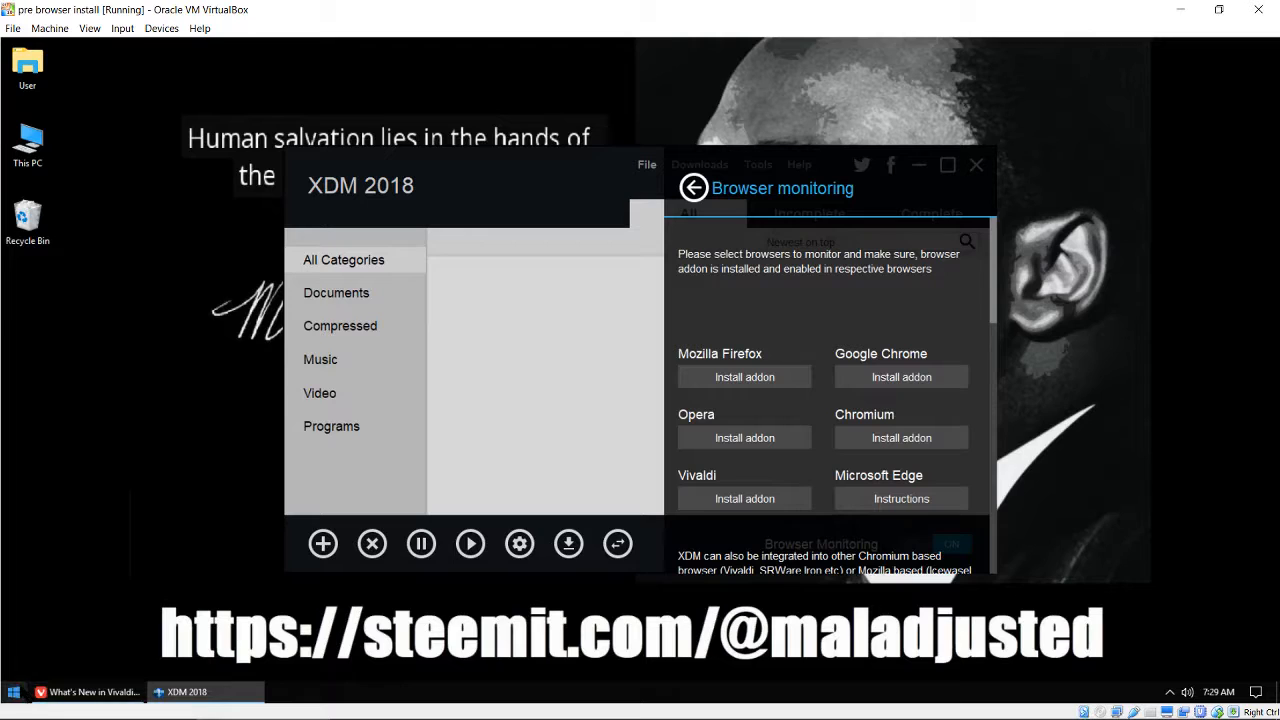
pyautogui.click(16, 694)
pyautogui.moveTo(60, 578)
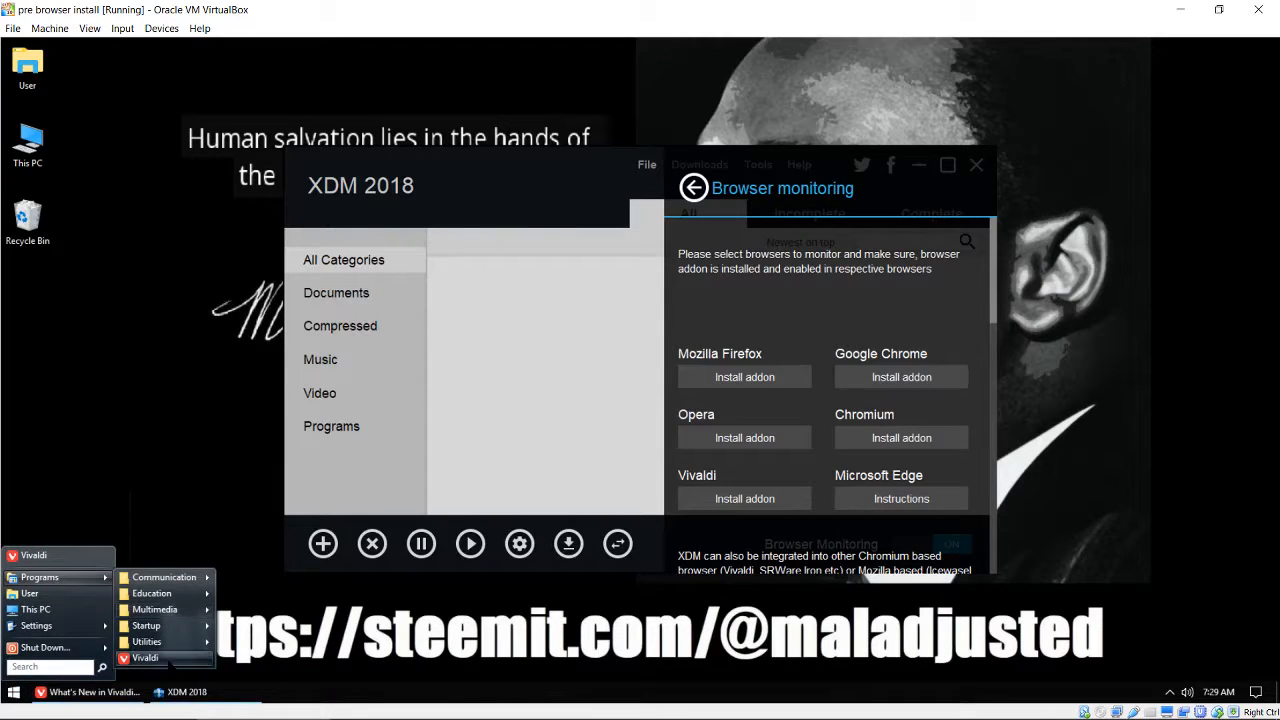
pyautogui.moveTo(145, 658); pyautogui.dragTo(28, 228)
pyautogui.click(22, 698)
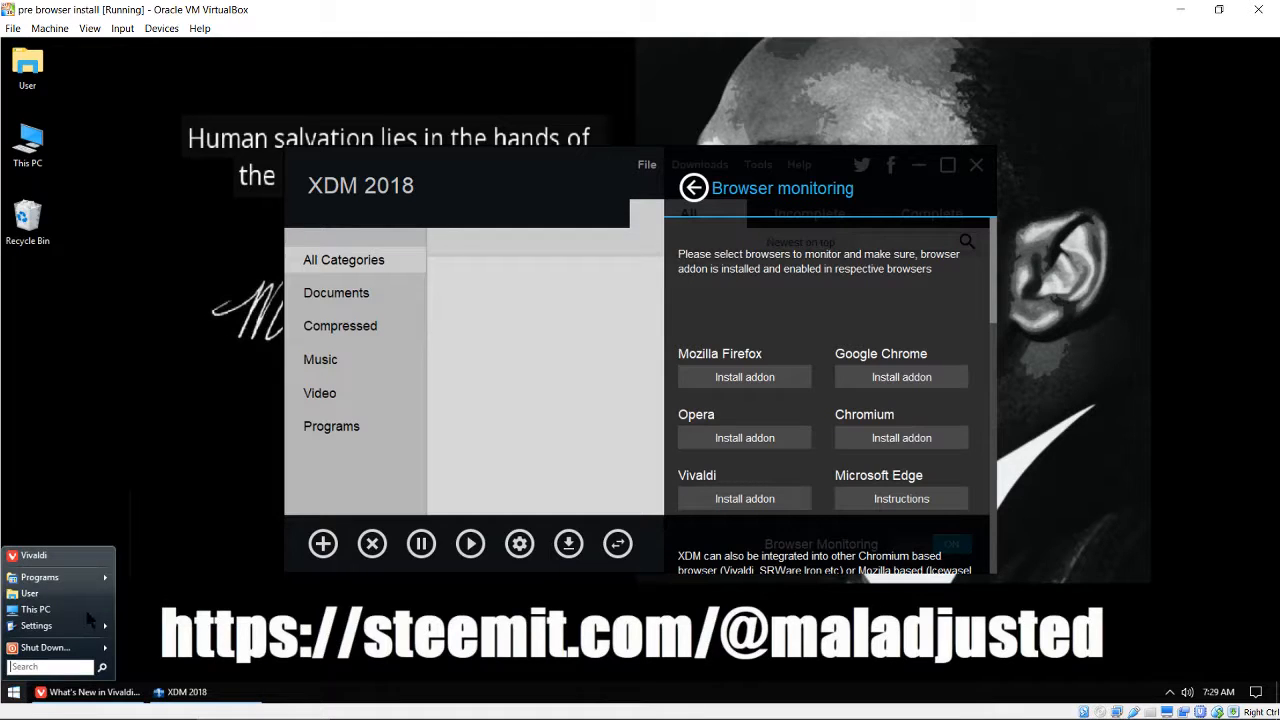
pyautogui.moveTo(100, 583)
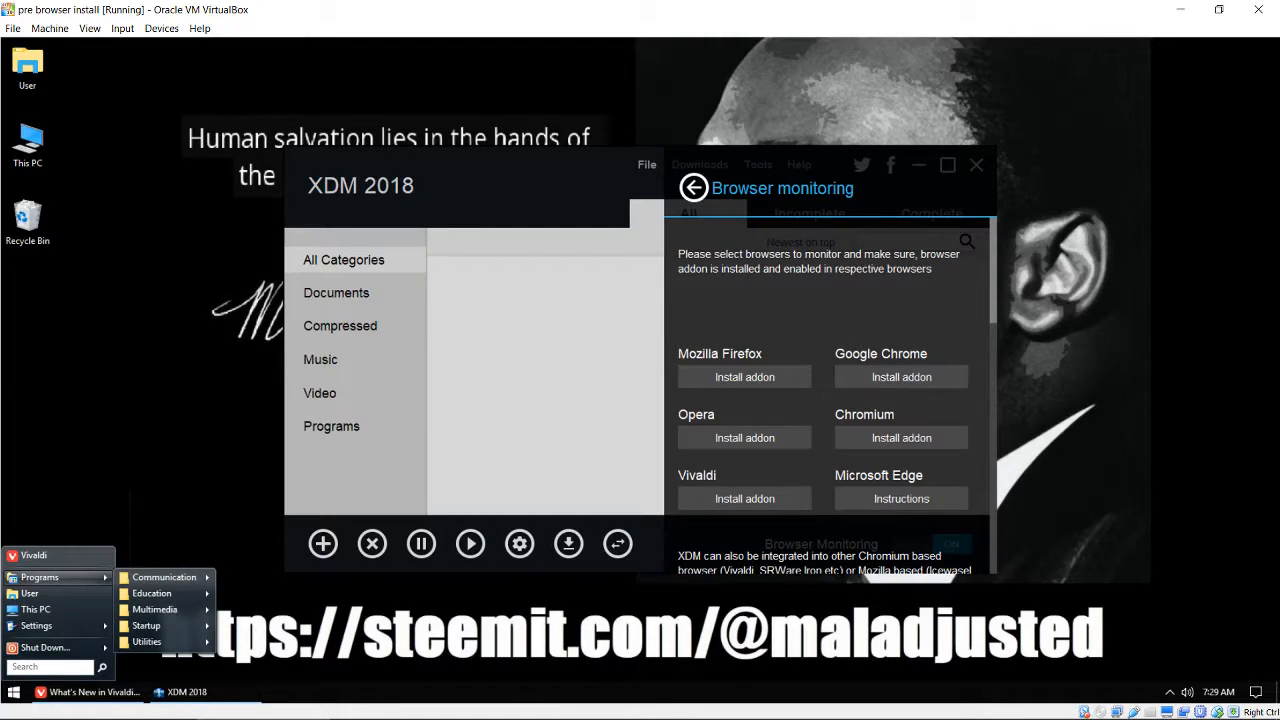
# Search the Start menu for "default prog" and open Default Programs.
pyautogui.click(51, 667)
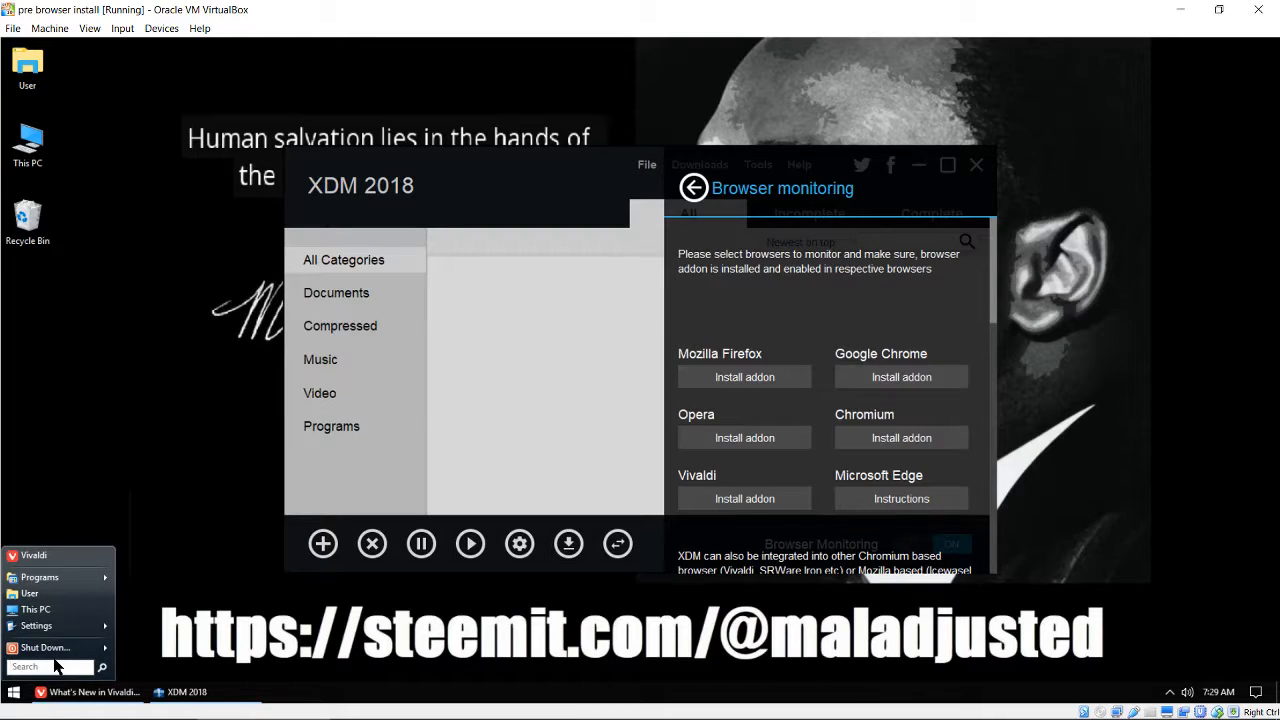
pyautogui.write('defau')
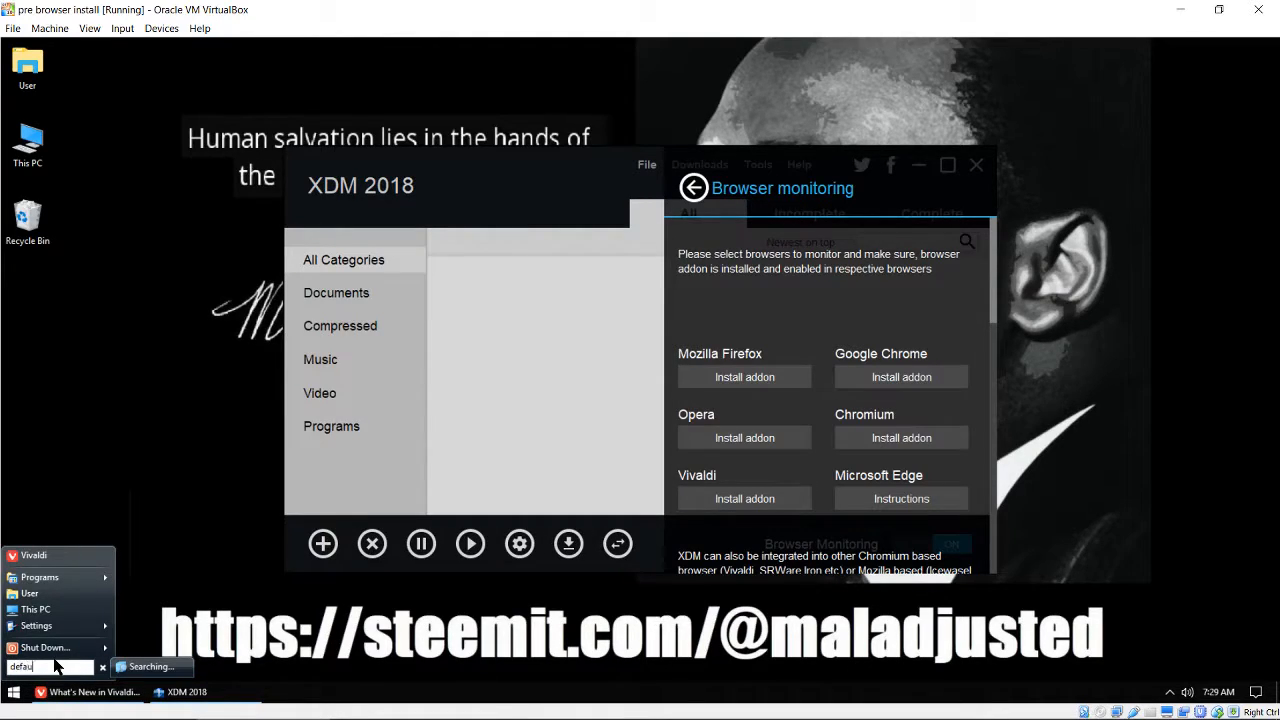
pyautogui.write('lt pro')
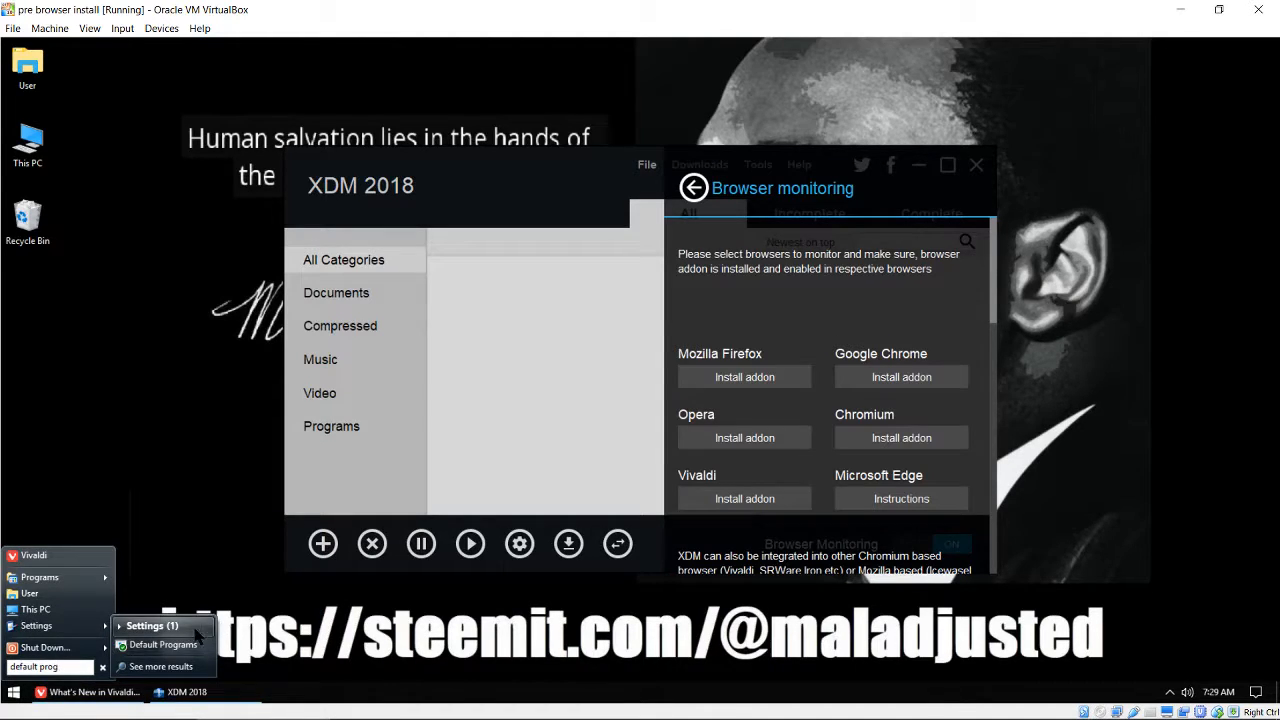
pyautogui.write('g')
pyautogui.click(165, 645)
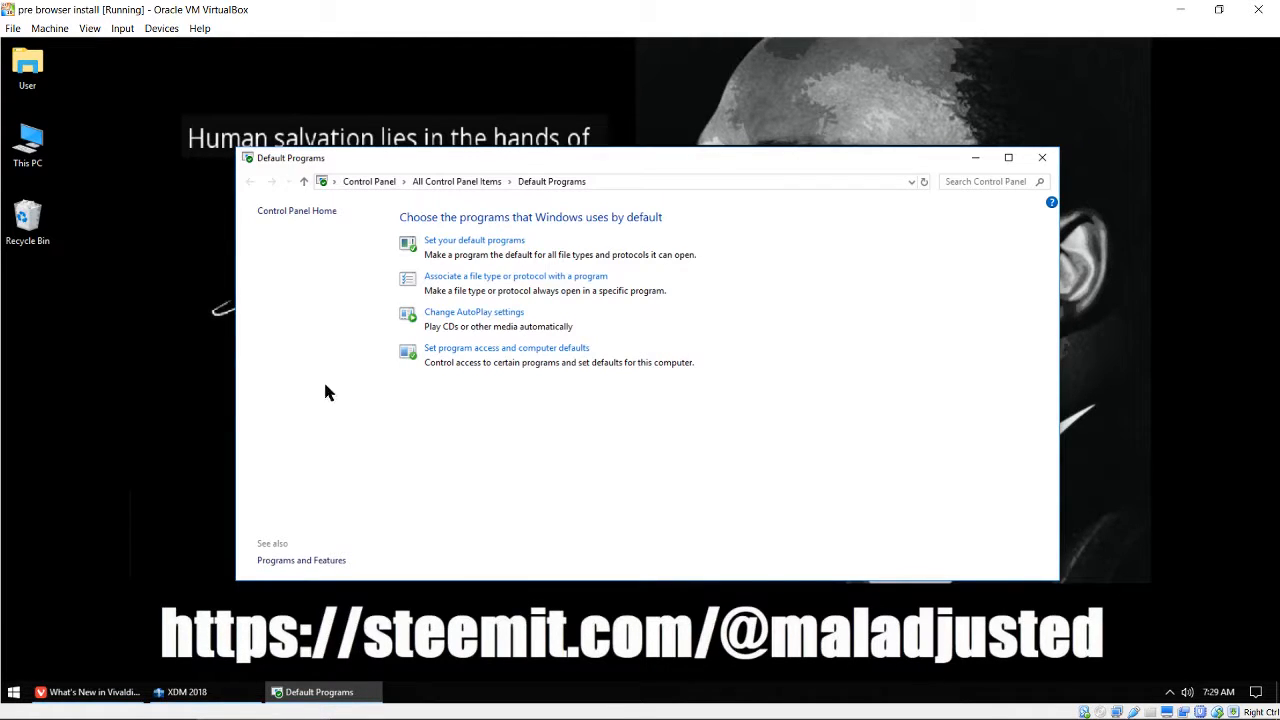
# Set Vivaldi as the default web browser in the default apps settings and close the Default Programs window.
pyautogui.click(474, 242)
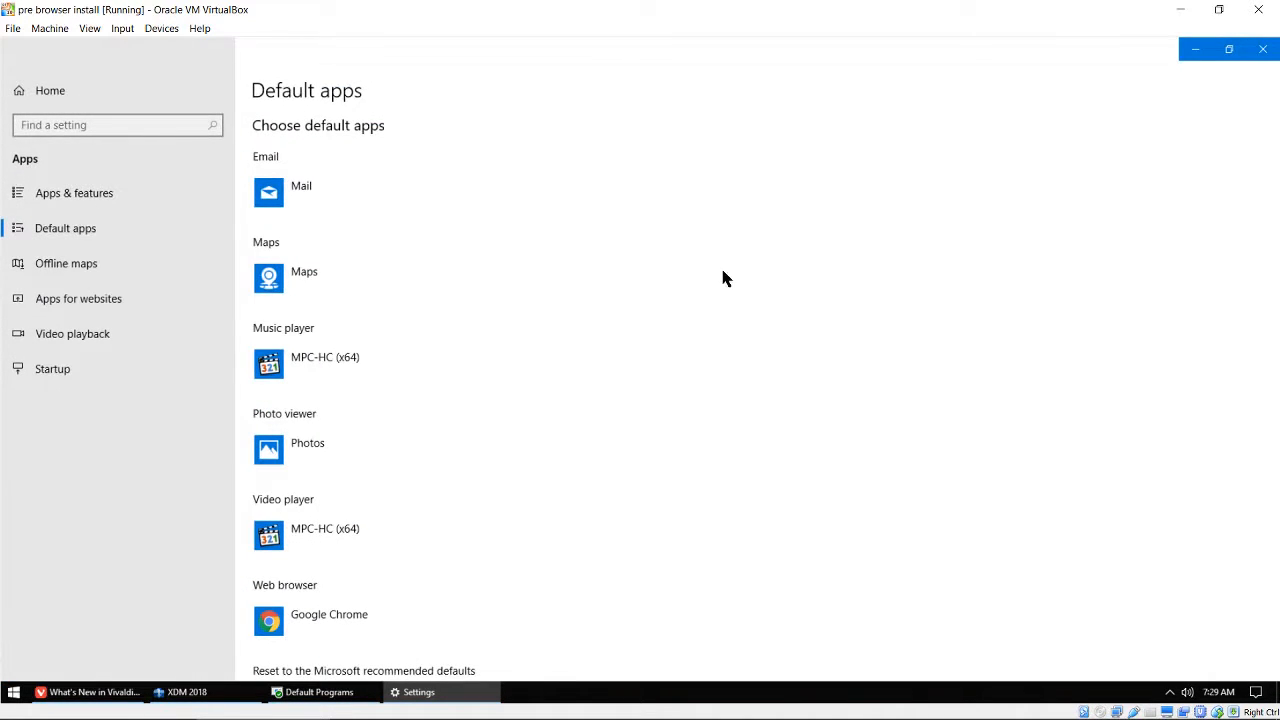
pyautogui.scroll(-1, 548, 481)
pyautogui.scroll(-2, 540, 481)
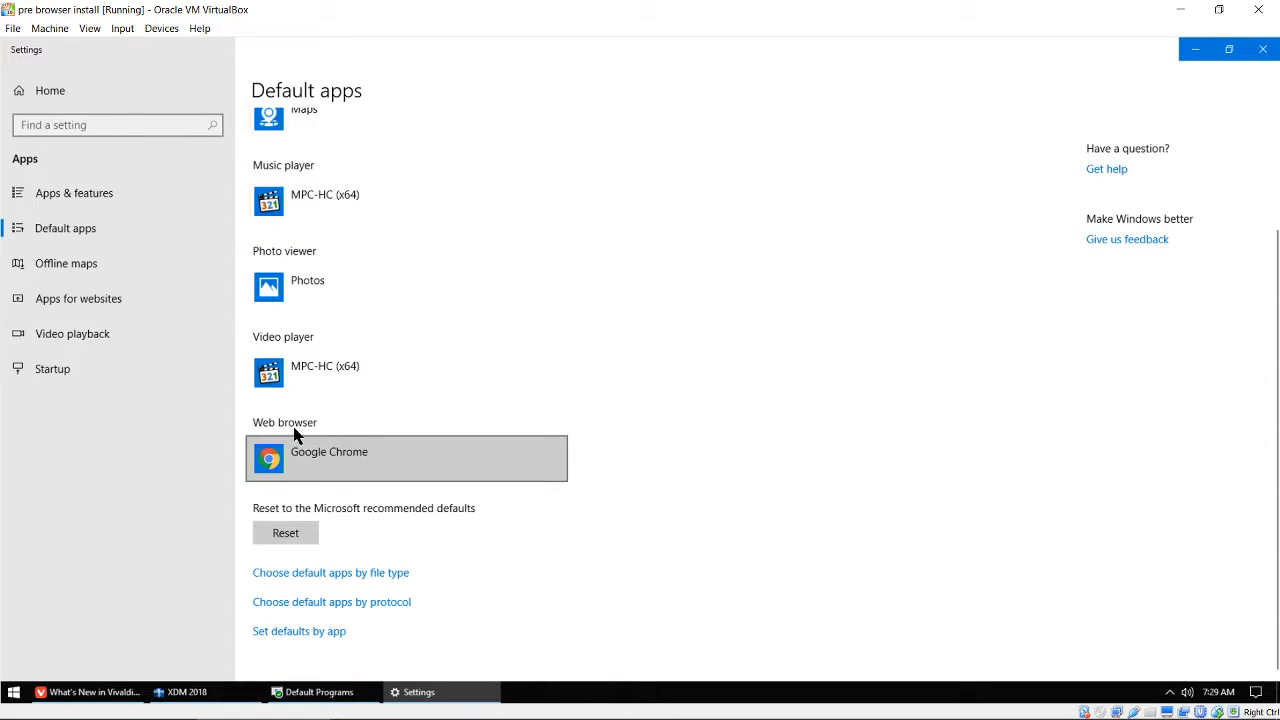
pyautogui.click(293, 462)
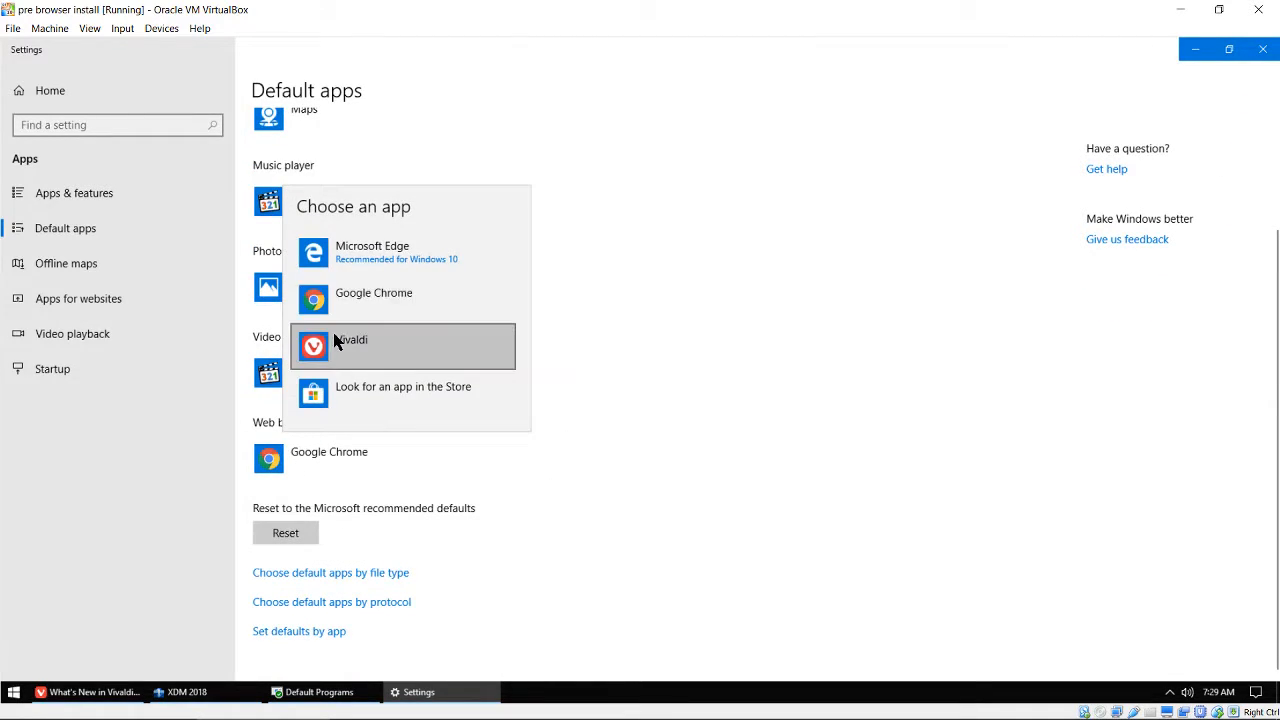
pyautogui.click(333, 335)
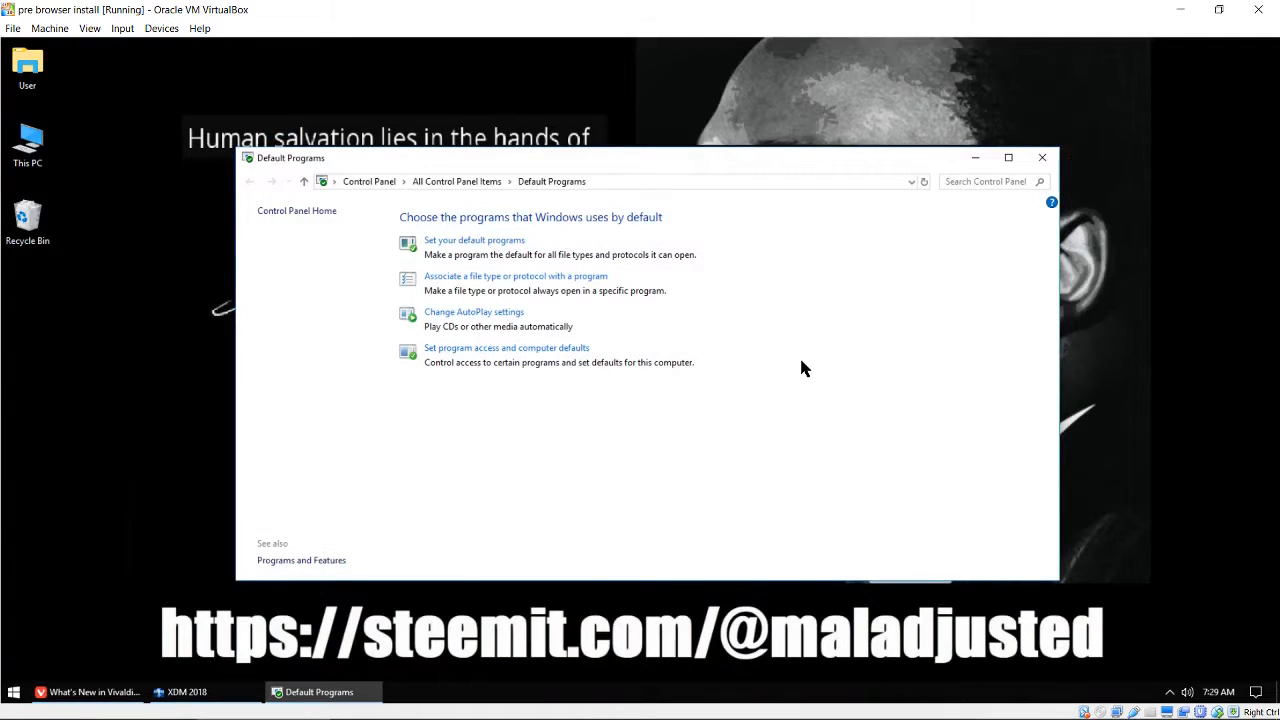
pyautogui.click(1040, 160)
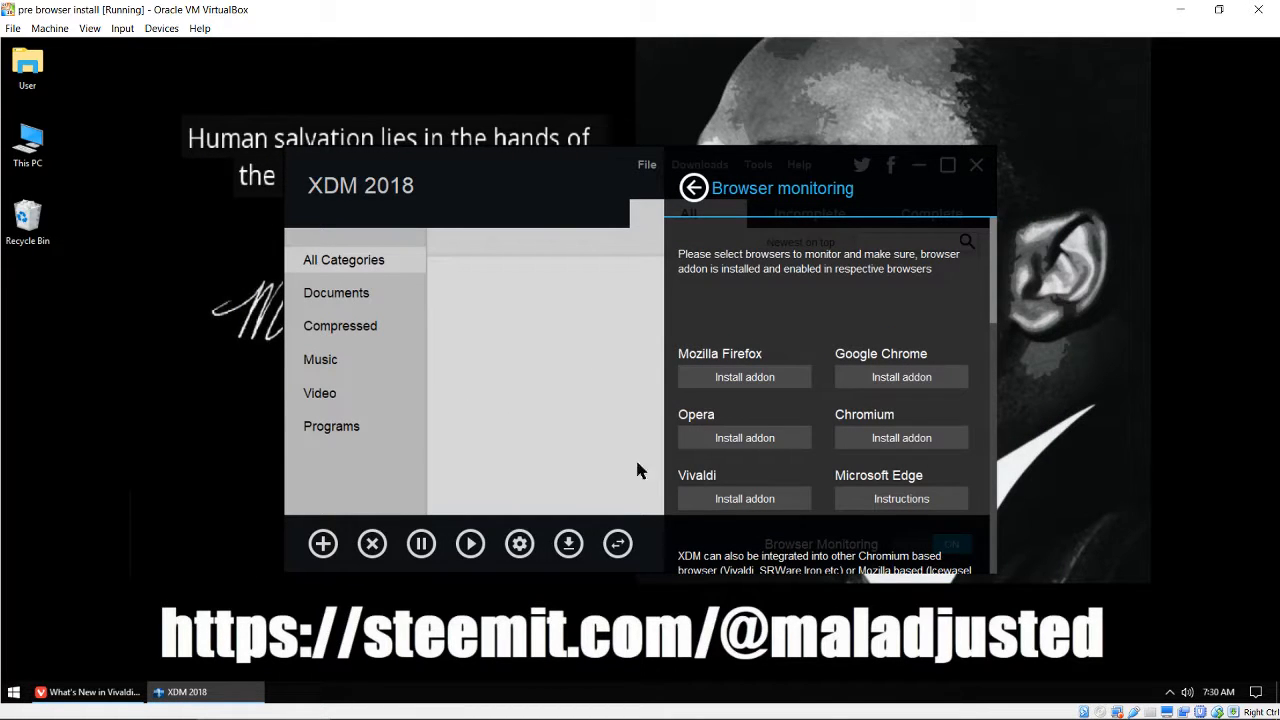
# Copy the Vivaldi add-on URL from XDM's browser monitoring page and paste it as the address in the Vivaldi browser.
pyautogui.click(730, 505)
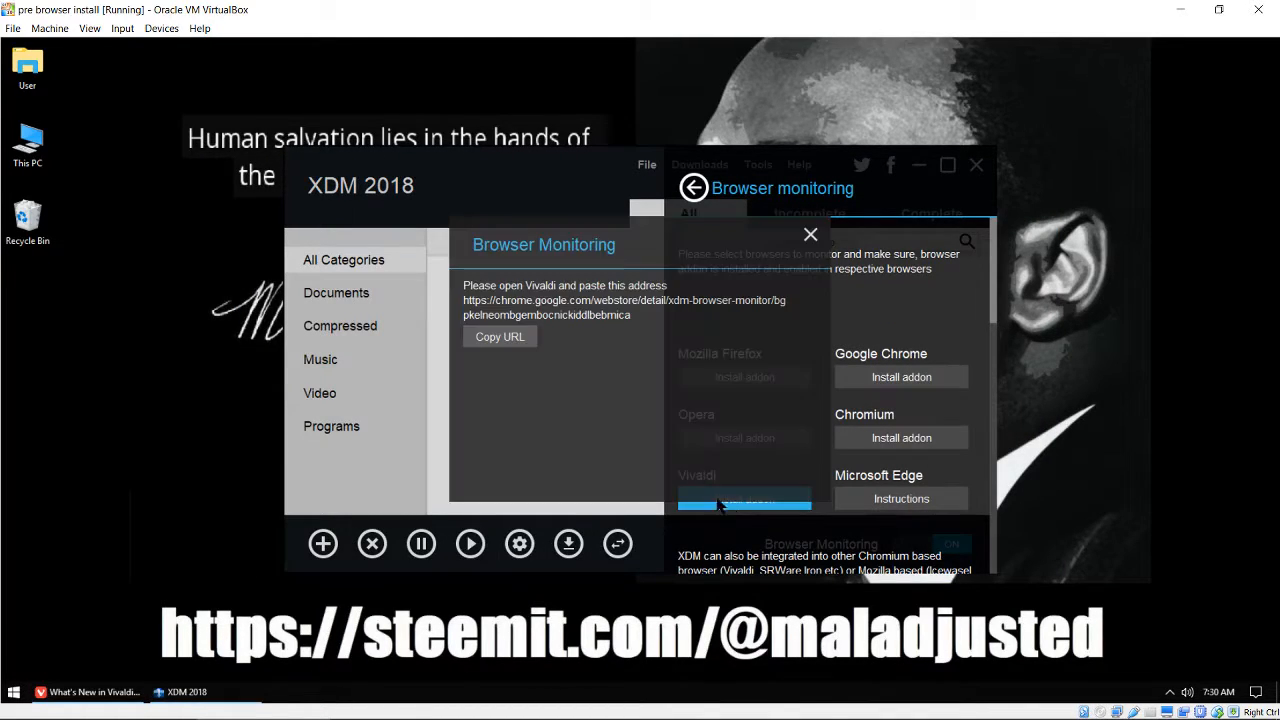
pyautogui.click(499, 337)
pyautogui.click(90, 691)
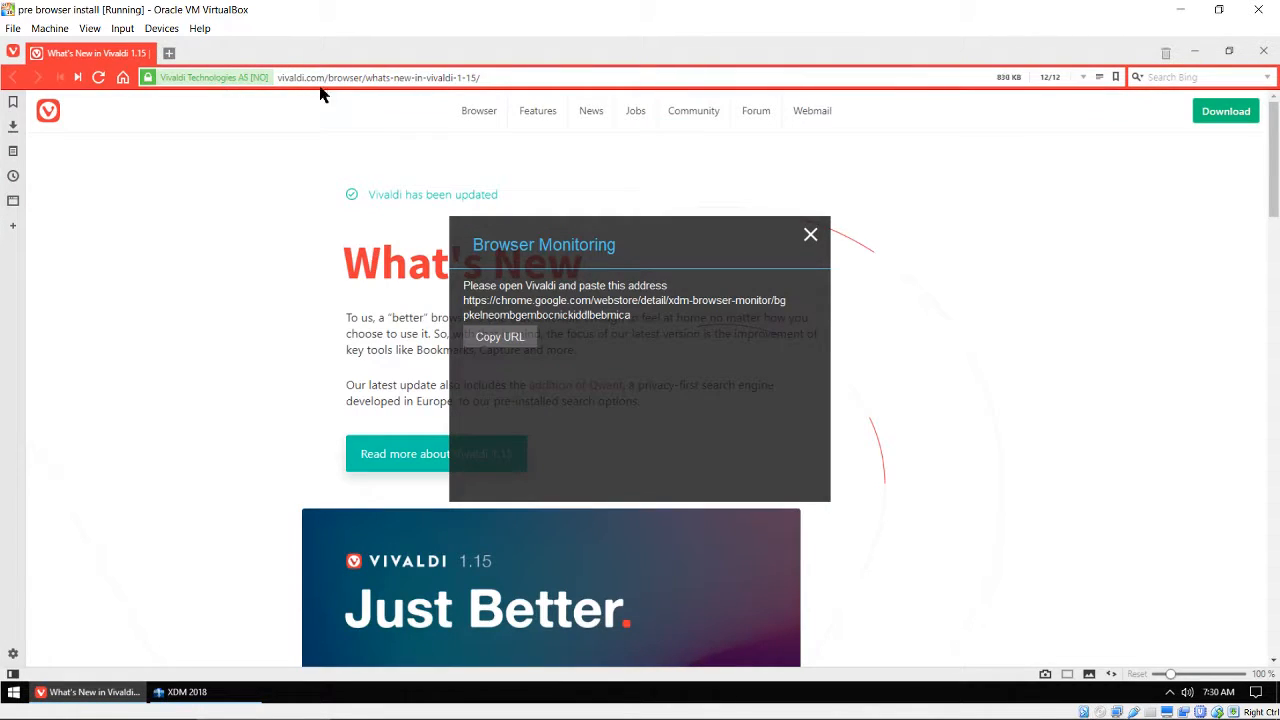
pyautogui.rightClick(329, 80)
pyautogui.click(371, 181)
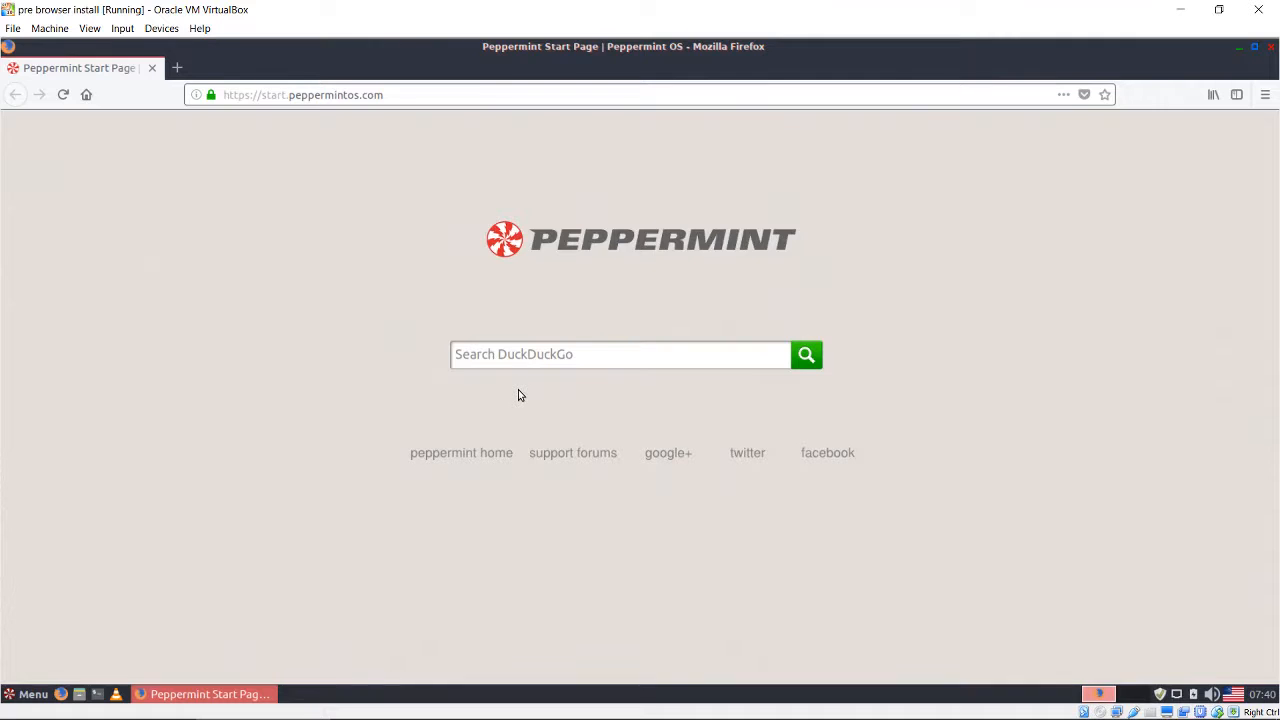
# Search DuckDuckGo for "vivaldi" from the Peppermint start page in Firefox and open the Vivaldi Browser result in a new tab.
pyautogui.write('vival')
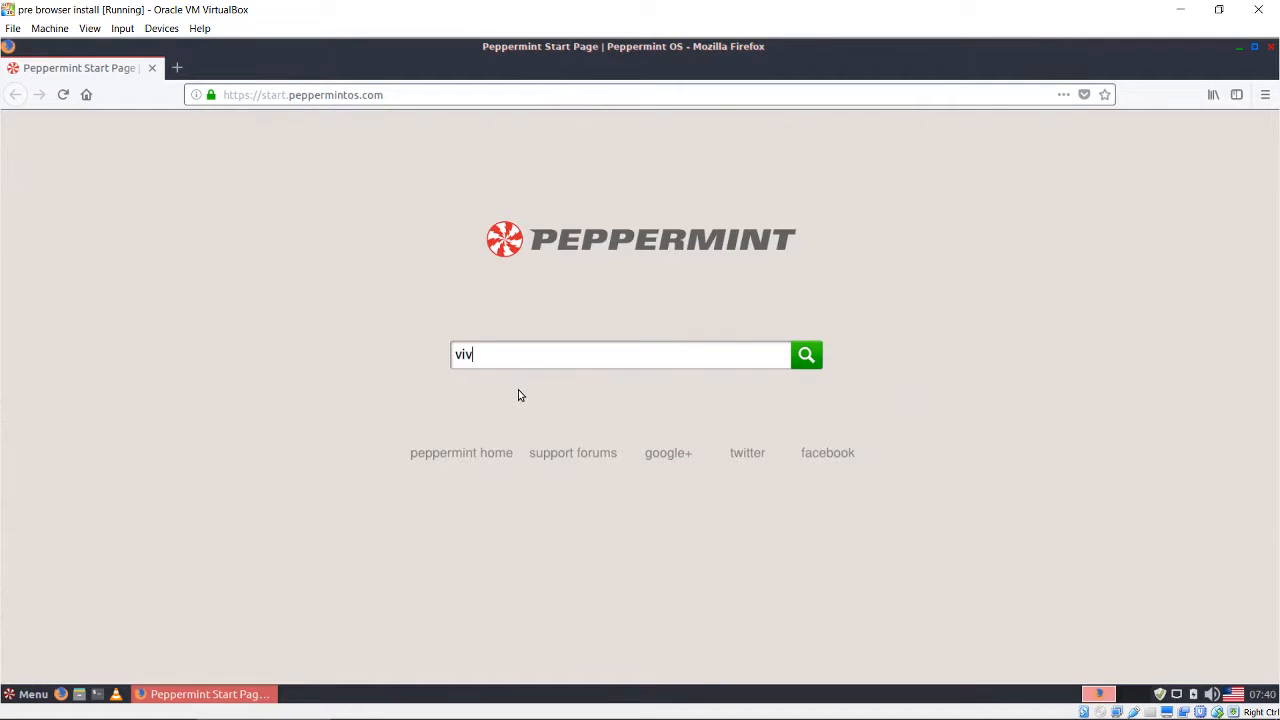
pyautogui.write('di')
pyautogui.press('Return')
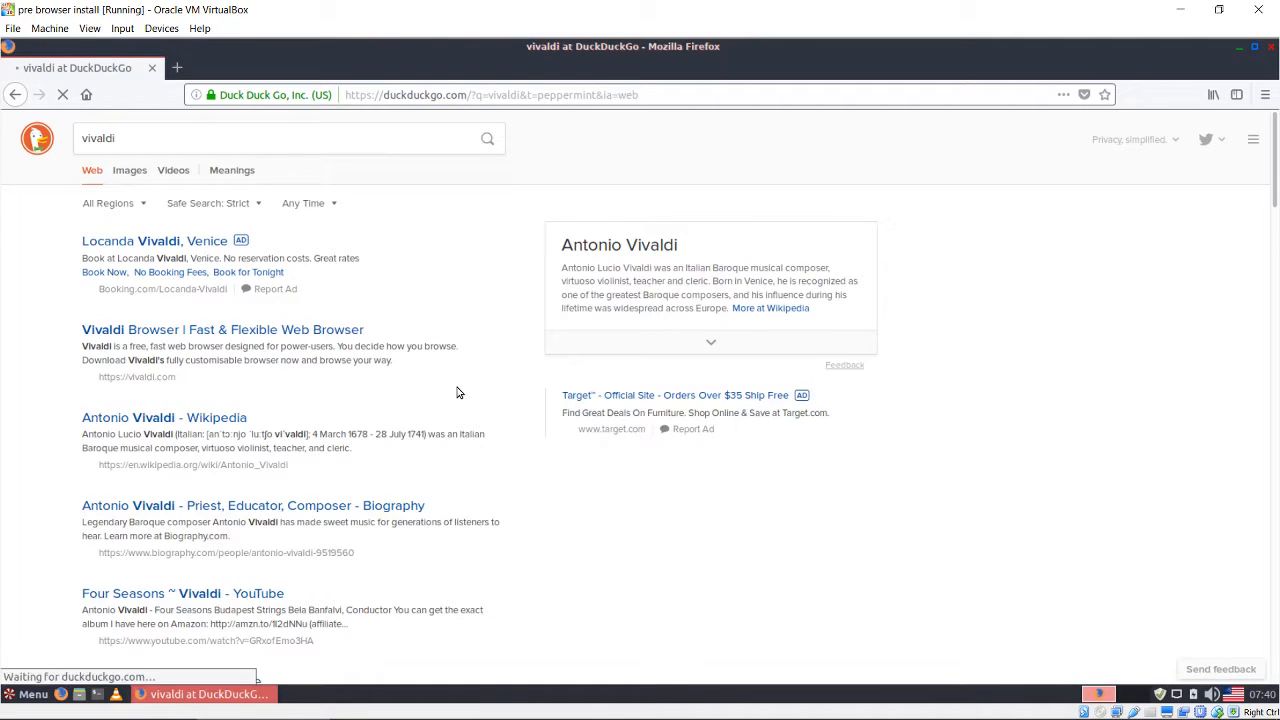
pyautogui.middleClick(238, 330)
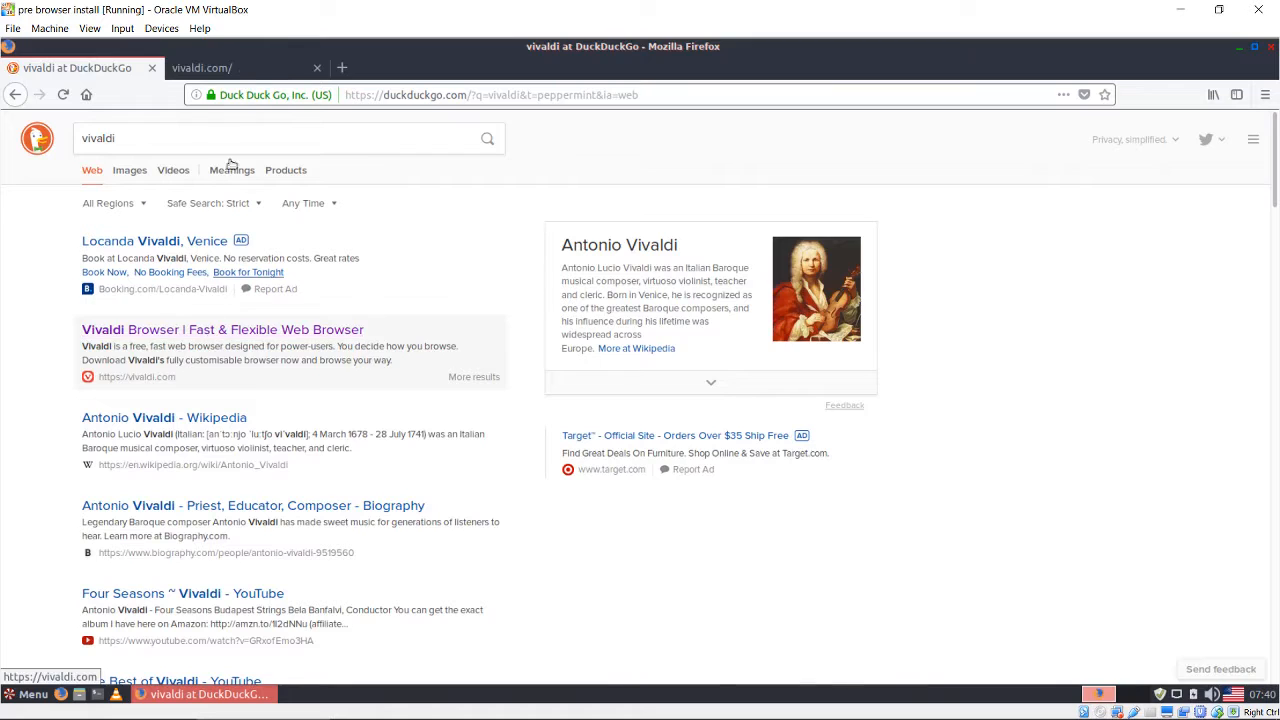
# Replace the DuckDuckGo search term with "xtreme downlad manager" and run the search.
pyautogui.doubleClick(72, 142)
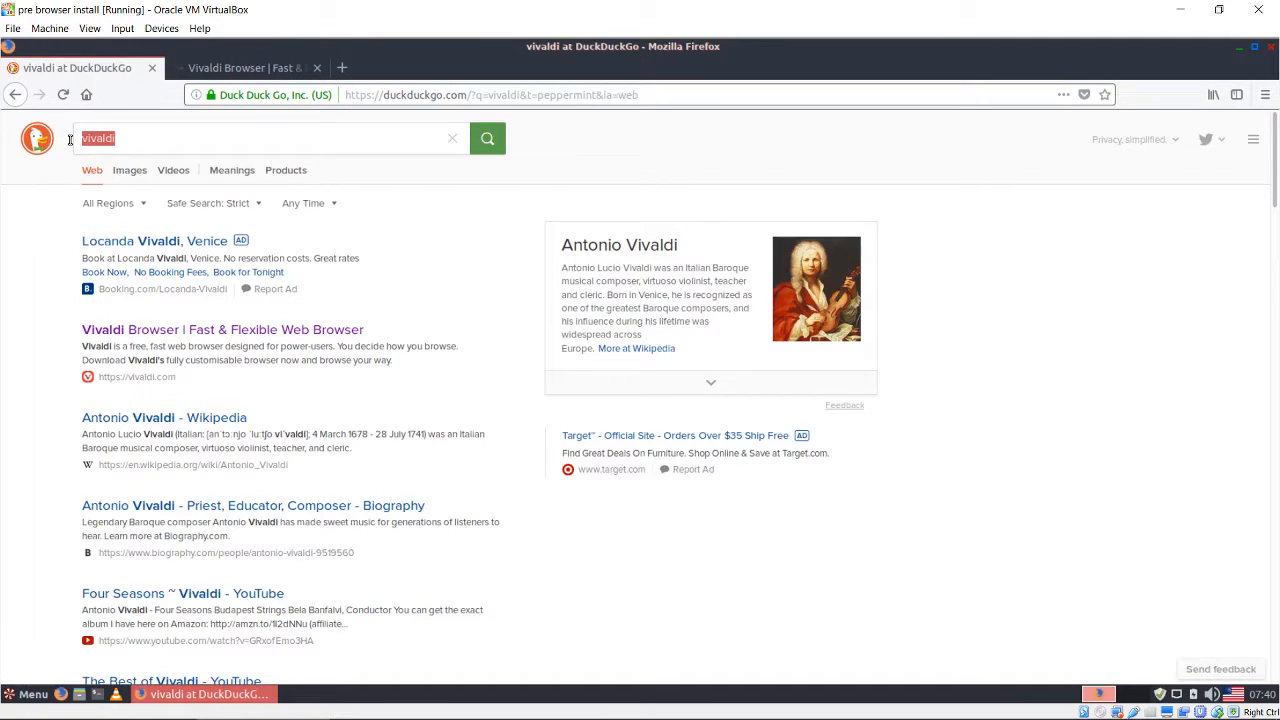
pyautogui.press('BackSpace')
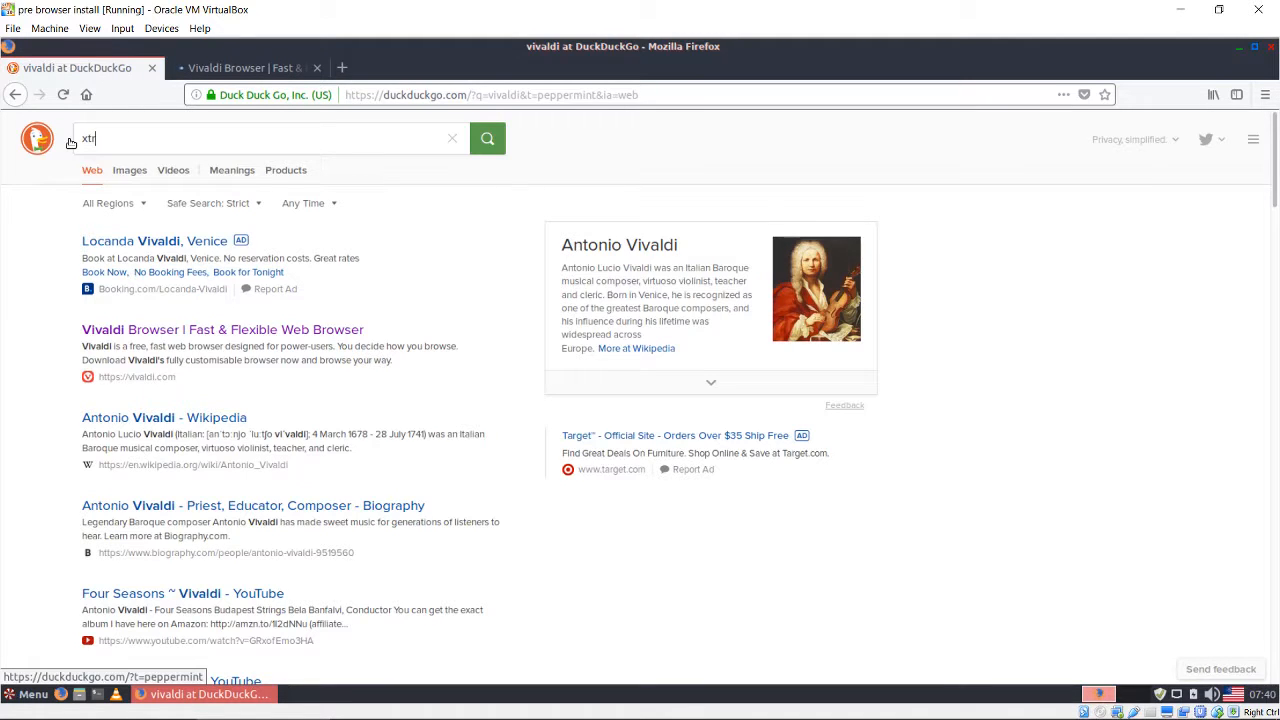
pyautogui.write('xtreme downlad')
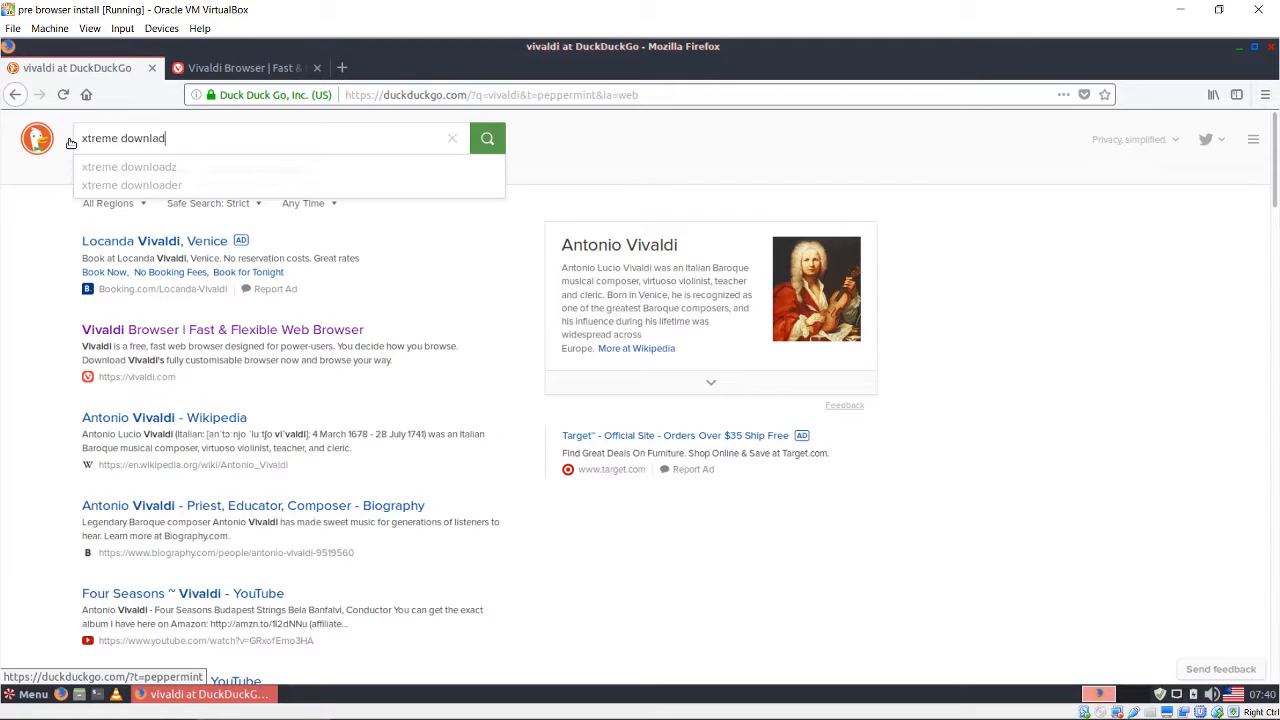
pyautogui.write(' manager')
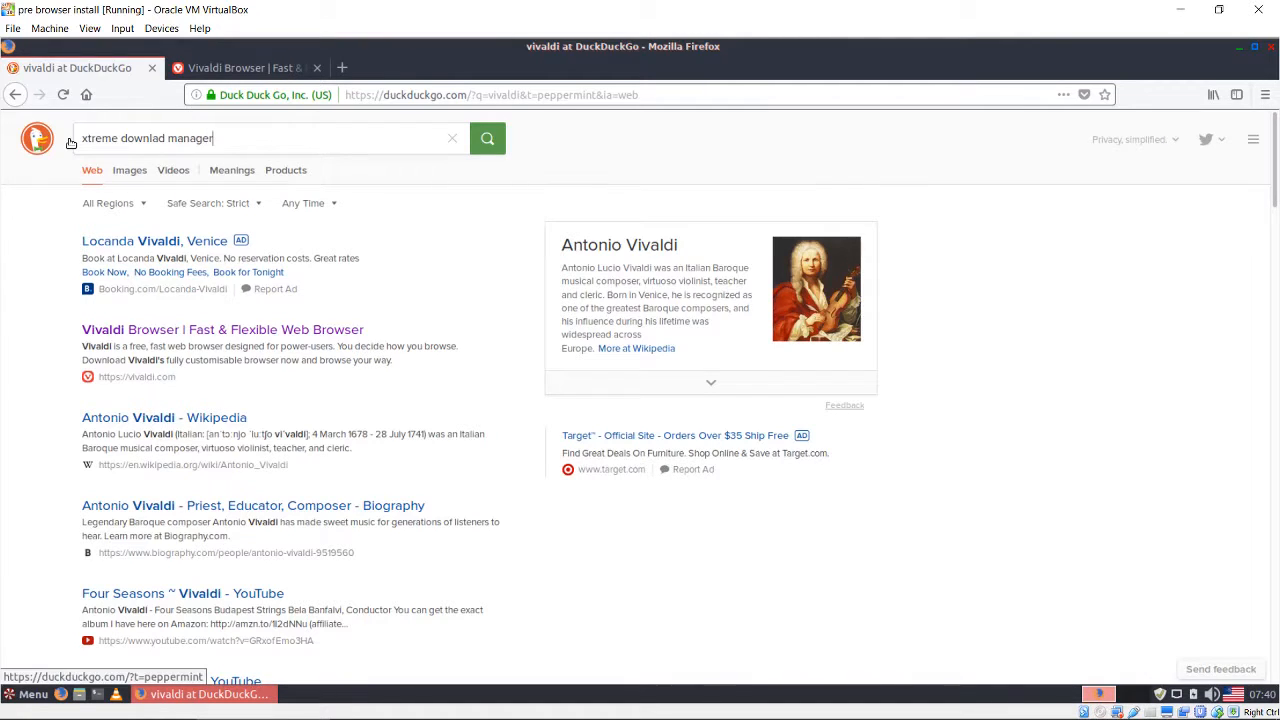
pyautogui.press('Return')
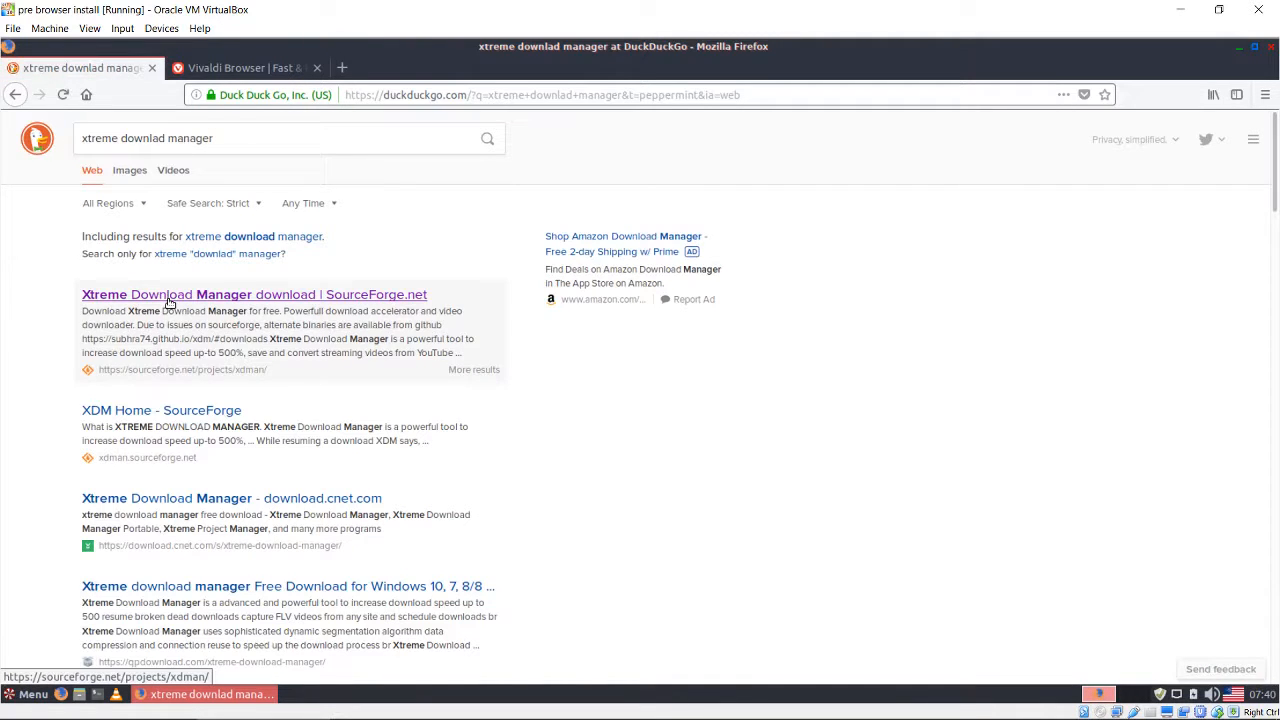
# Open the SourceForge result for Xtreme Download Manager in a new tab, close the search tab, and go to the project's files.
pyautogui.middleClick(170, 303)
pyautogui.middleClick(105, 74)
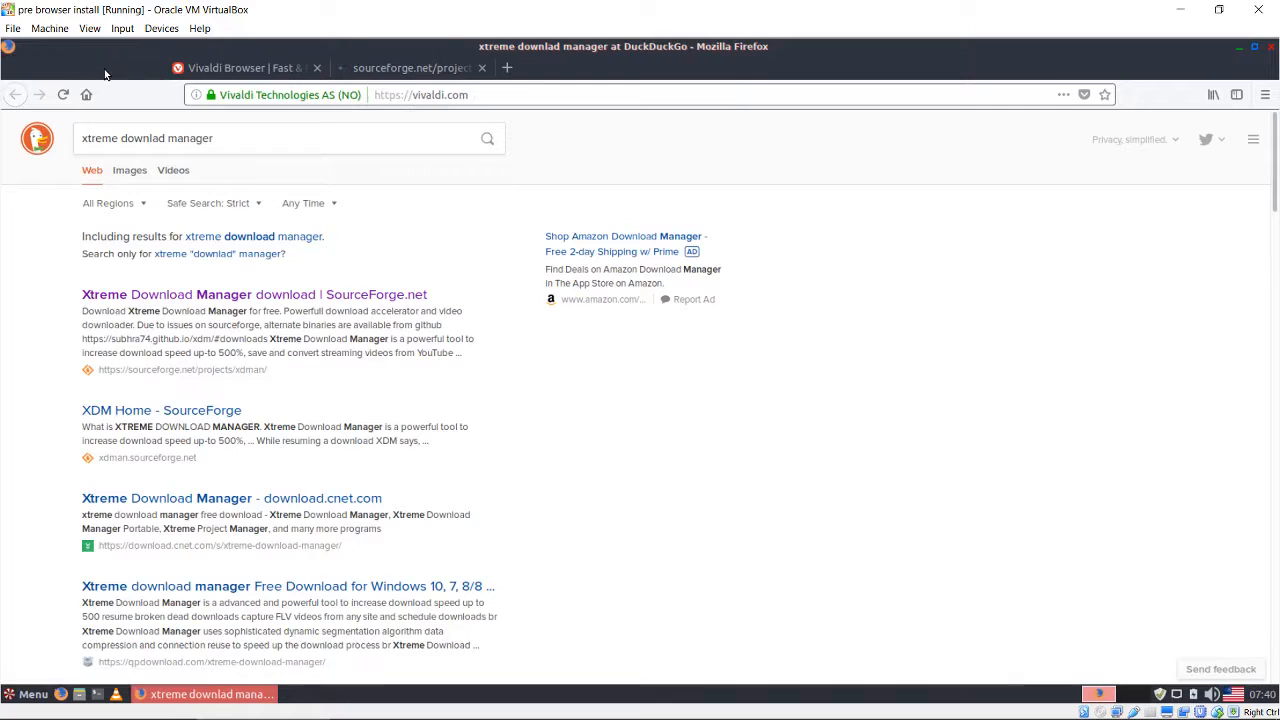
pyautogui.click(238, 72)
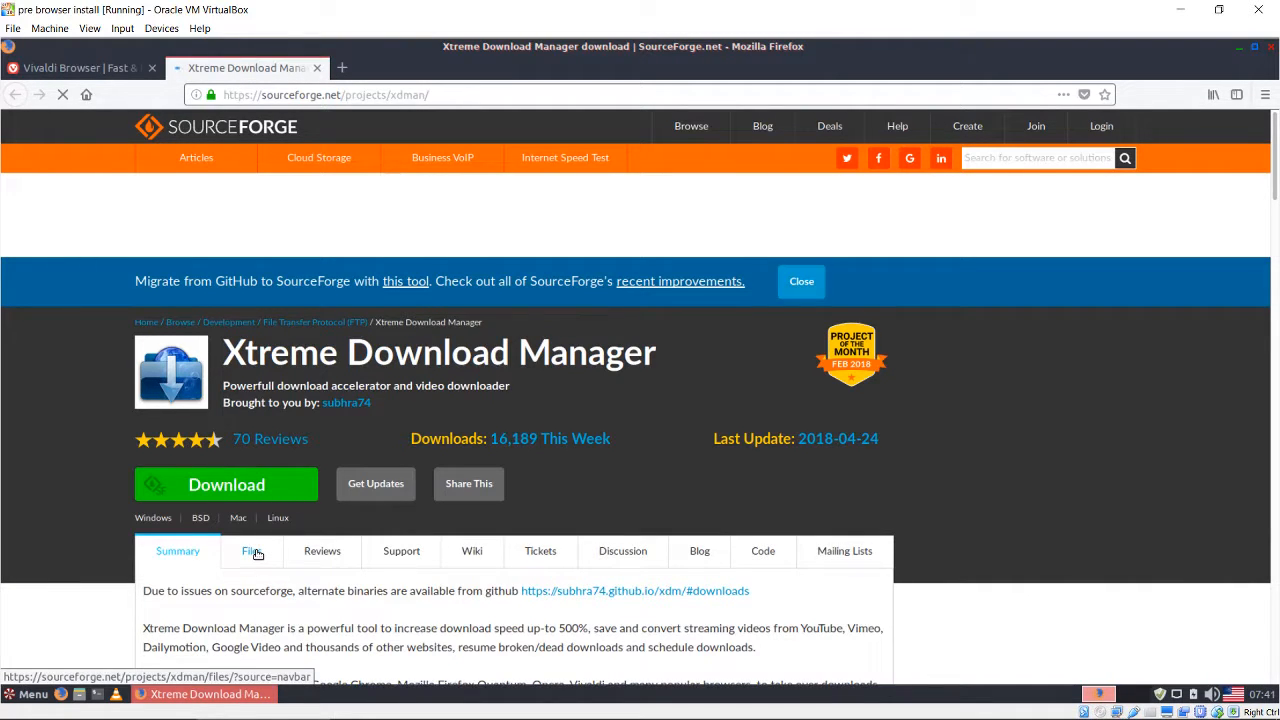
pyautogui.click(256, 554)
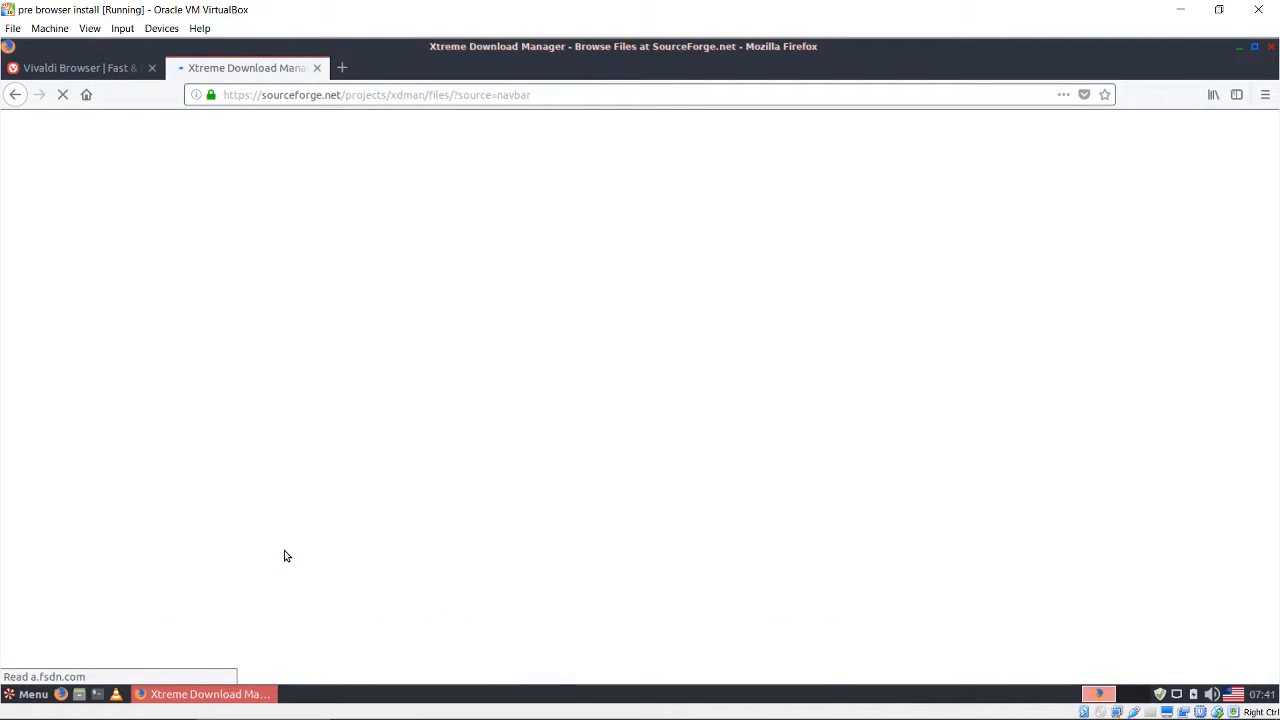
# Download the 64-bit Linux package xdm-2018-x64.tar.xz from the SourceForge file list and close the SourceForge tab.
pyautogui.scroll(-3, 284, 555)
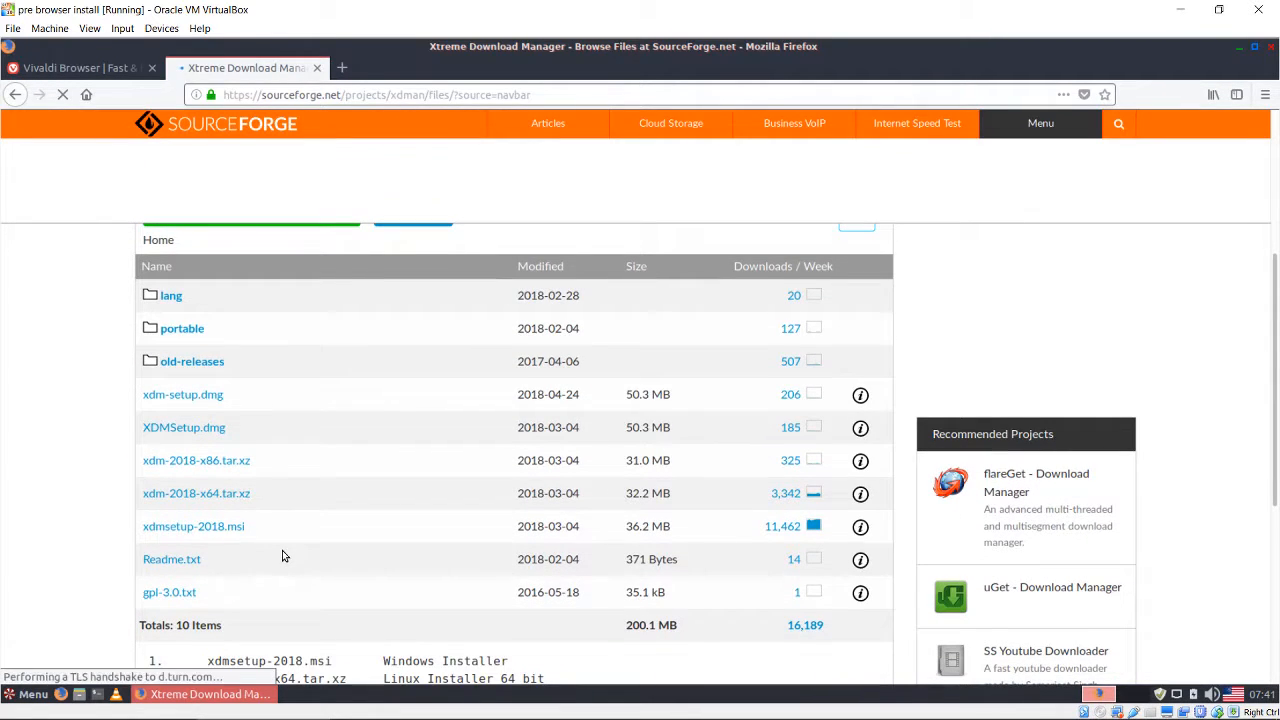
pyautogui.scroll(-1, 284, 555)
pyautogui.scroll(-1, 282, 555)
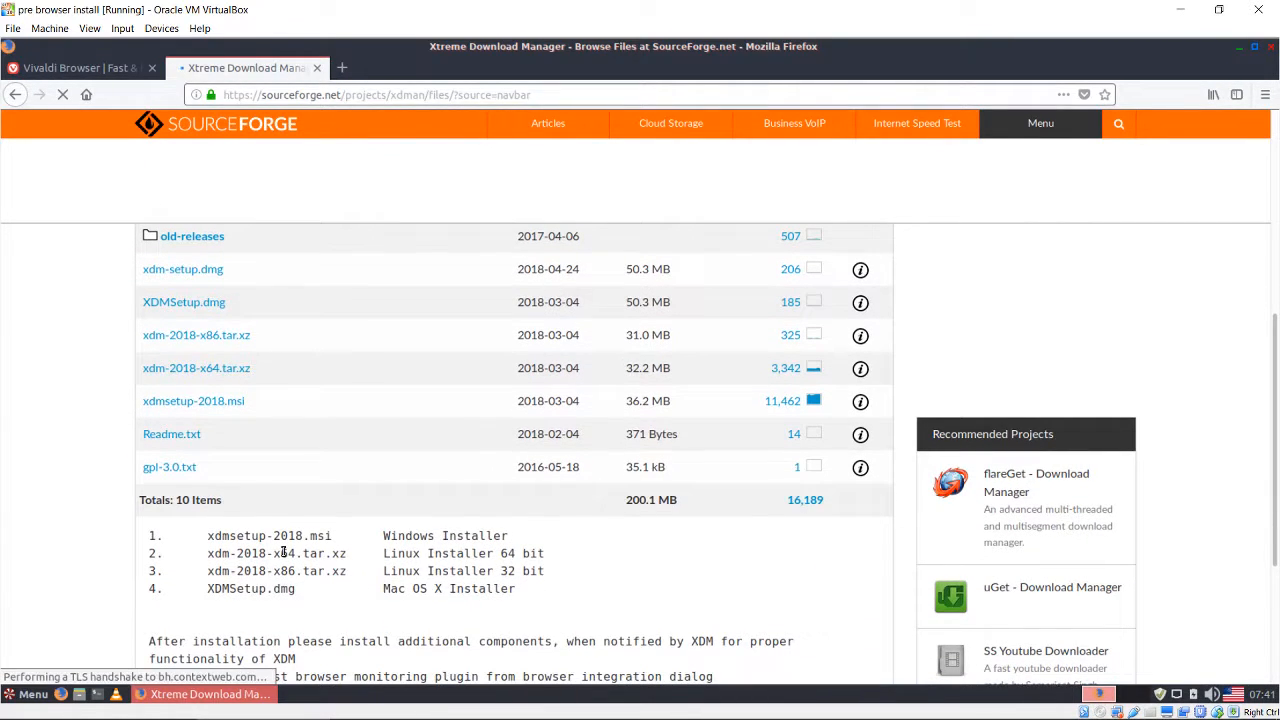
pyautogui.scroll(1, 284, 553)
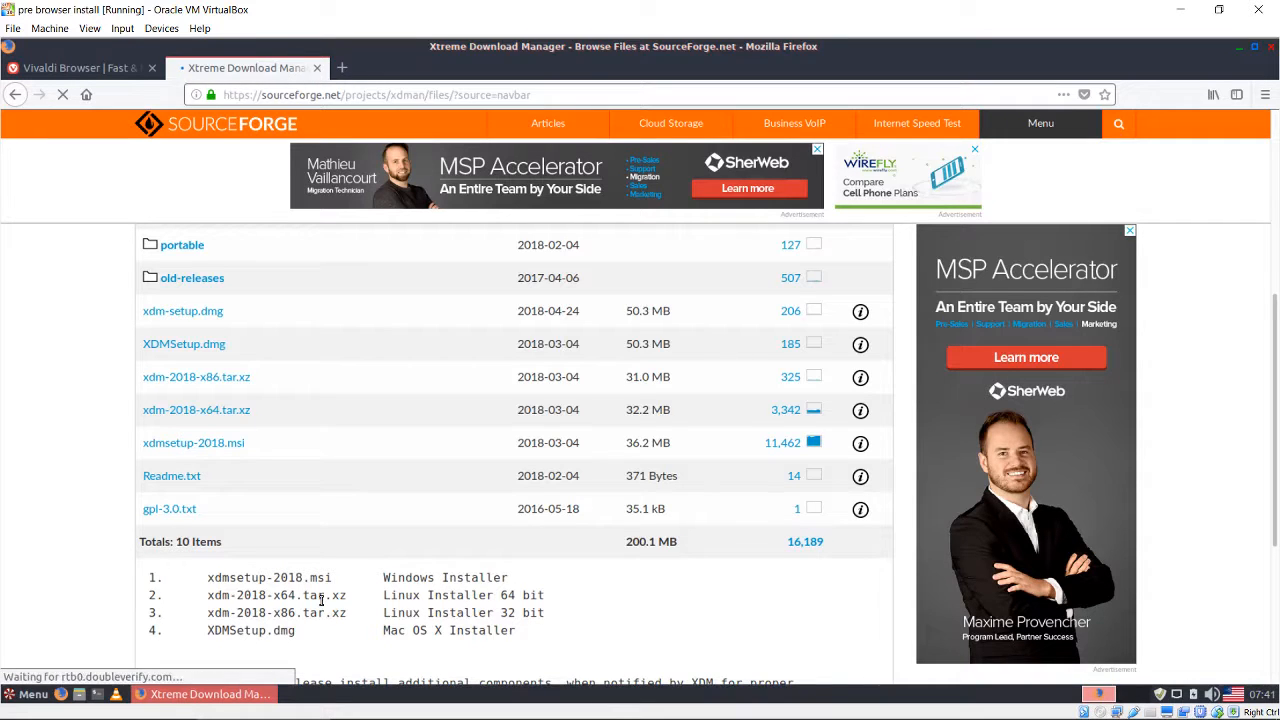
pyautogui.click(216, 412)
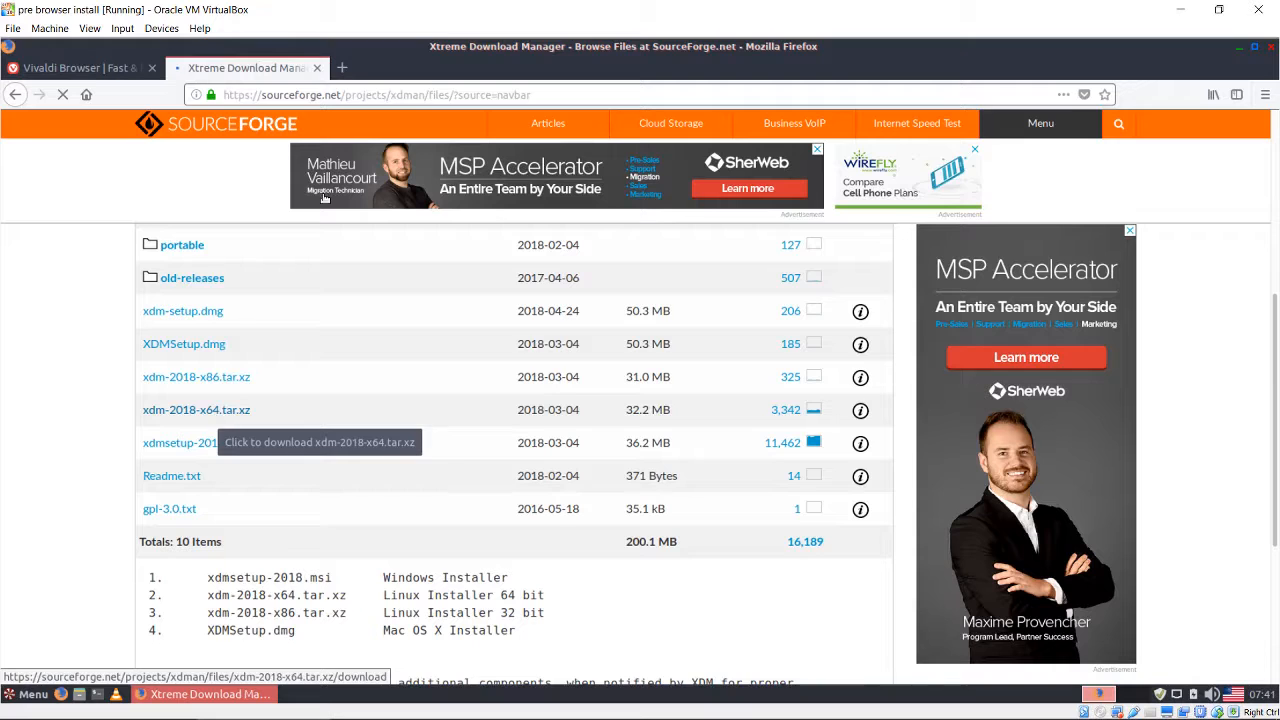
pyautogui.middleClick(260, 67)
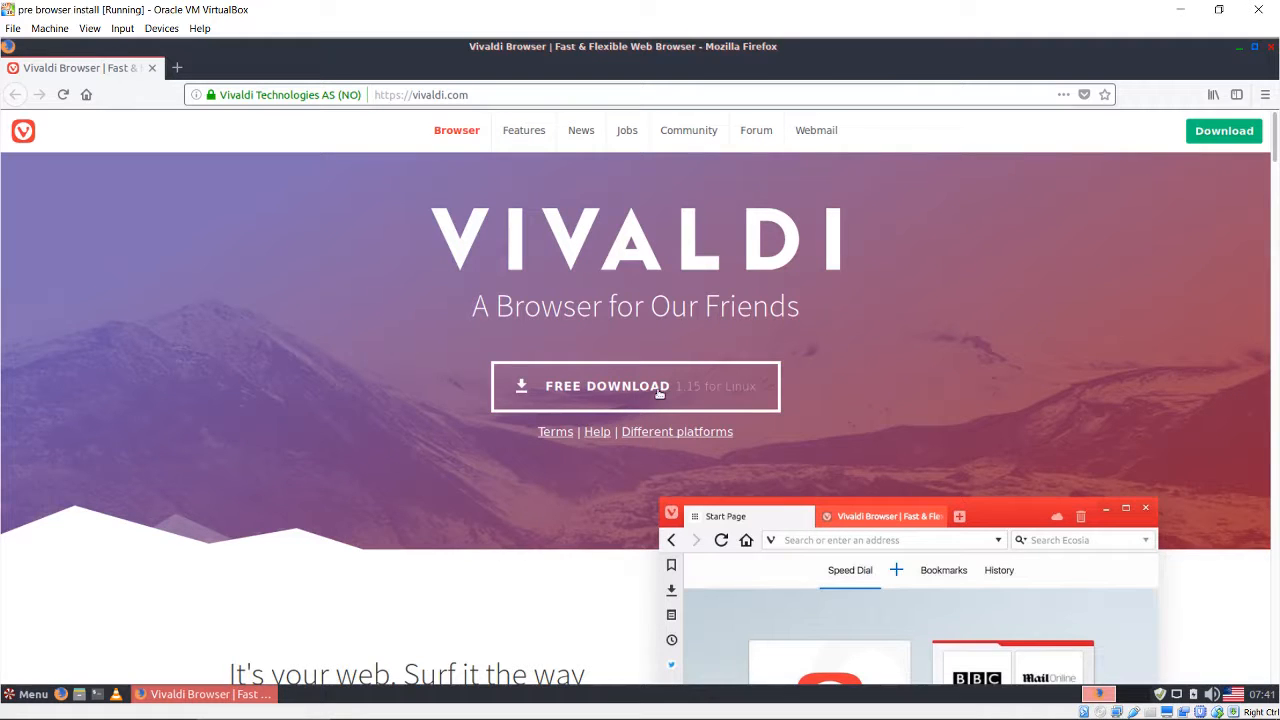
# Request the free Vivaldi download for Linux and open the home folder's Downloads directory in the file manager.
pyautogui.click(613, 386)
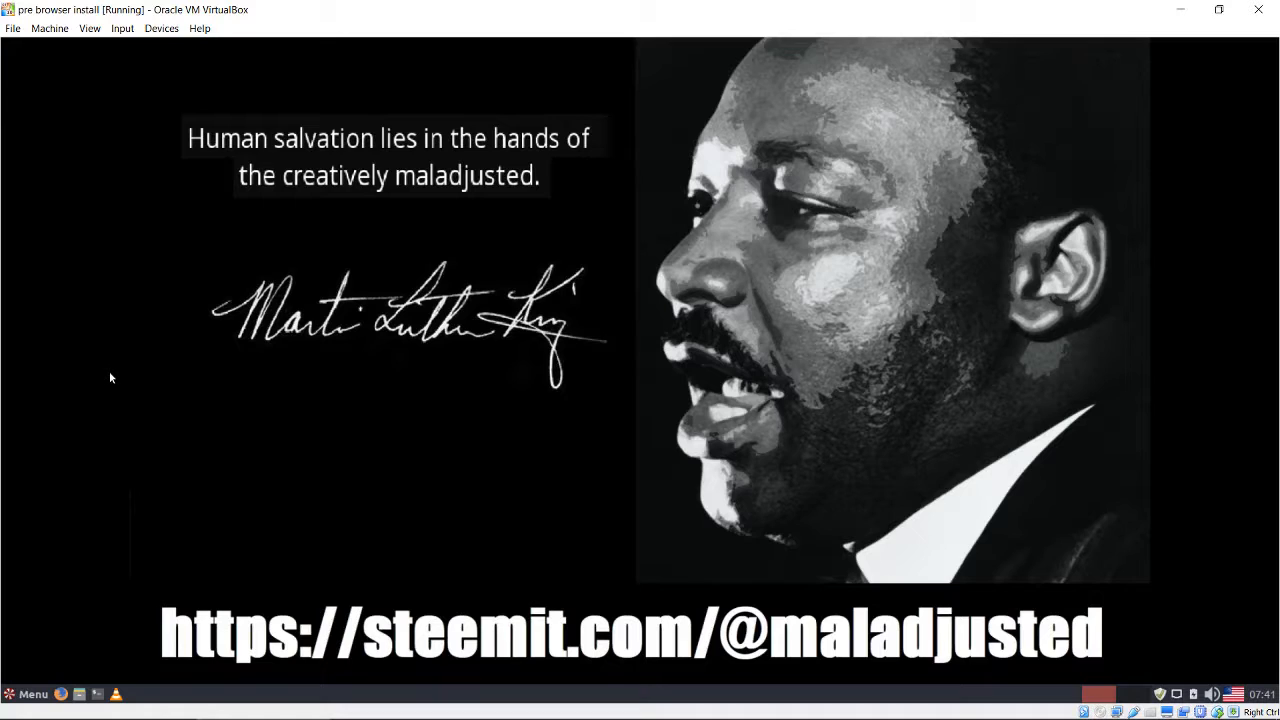
pyautogui.click(80, 694)
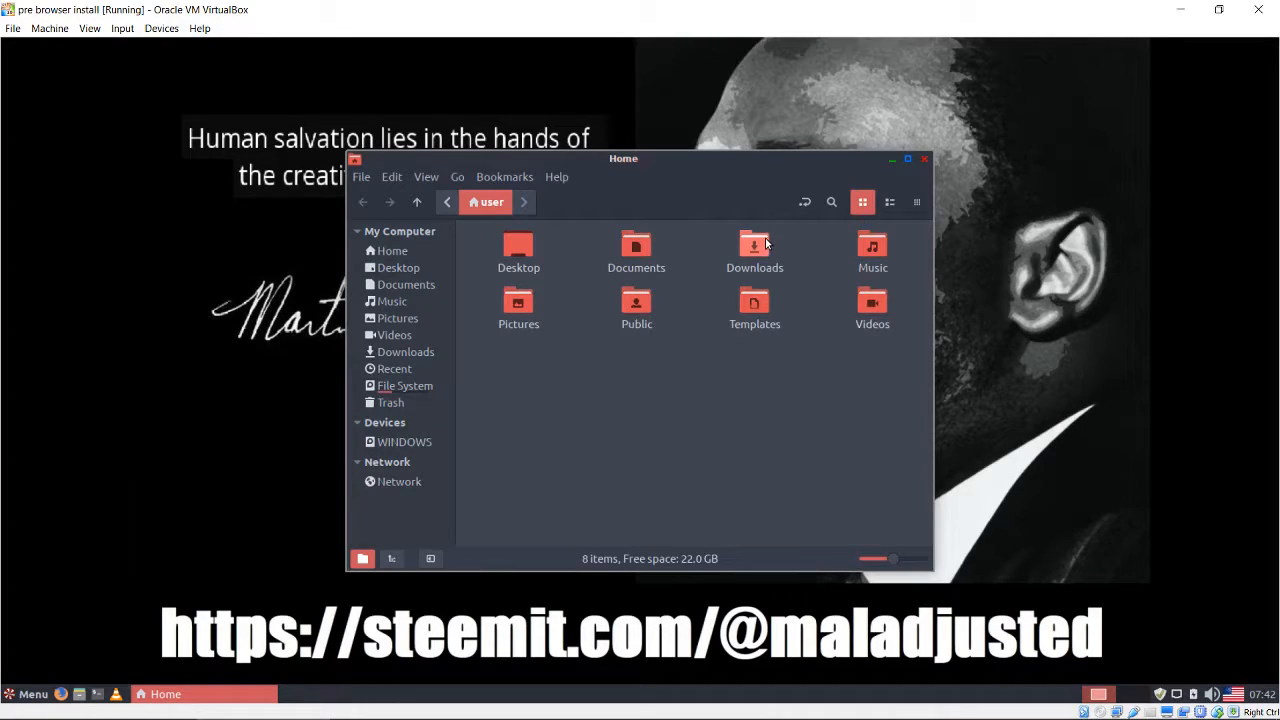
pyautogui.doubleClick(765, 242)
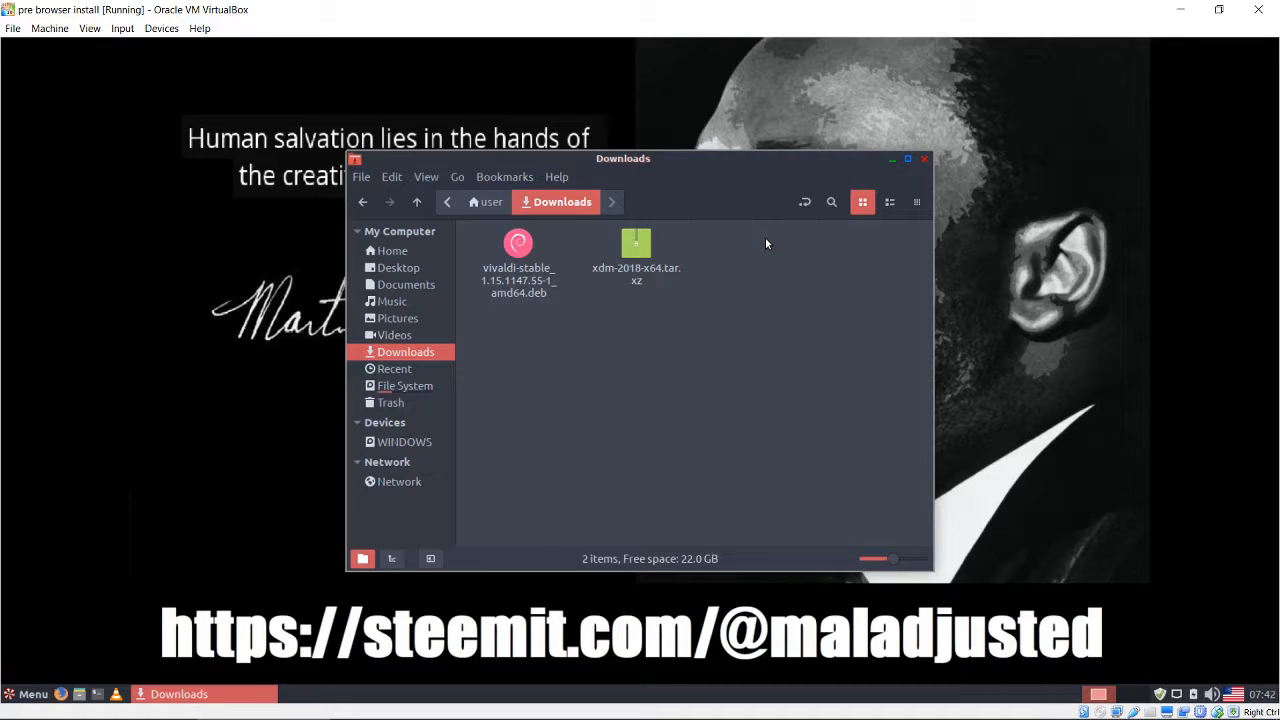
# Install vivaldi-stable_1.15.1147.55-1_amd64.deb with GDebi, entering the account password for authentication, and close the package installer.
pyautogui.doubleClick(516, 247)
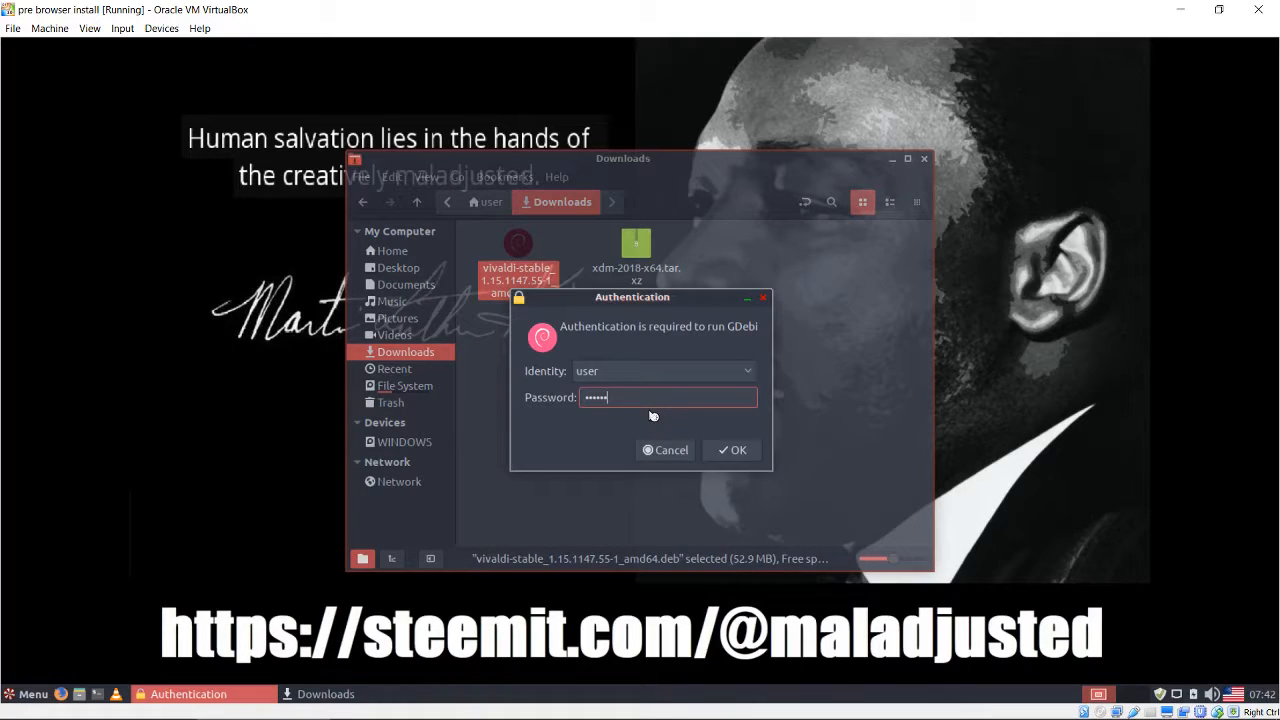
pyautogui.write('•••••••')
pyautogui.press('Return')
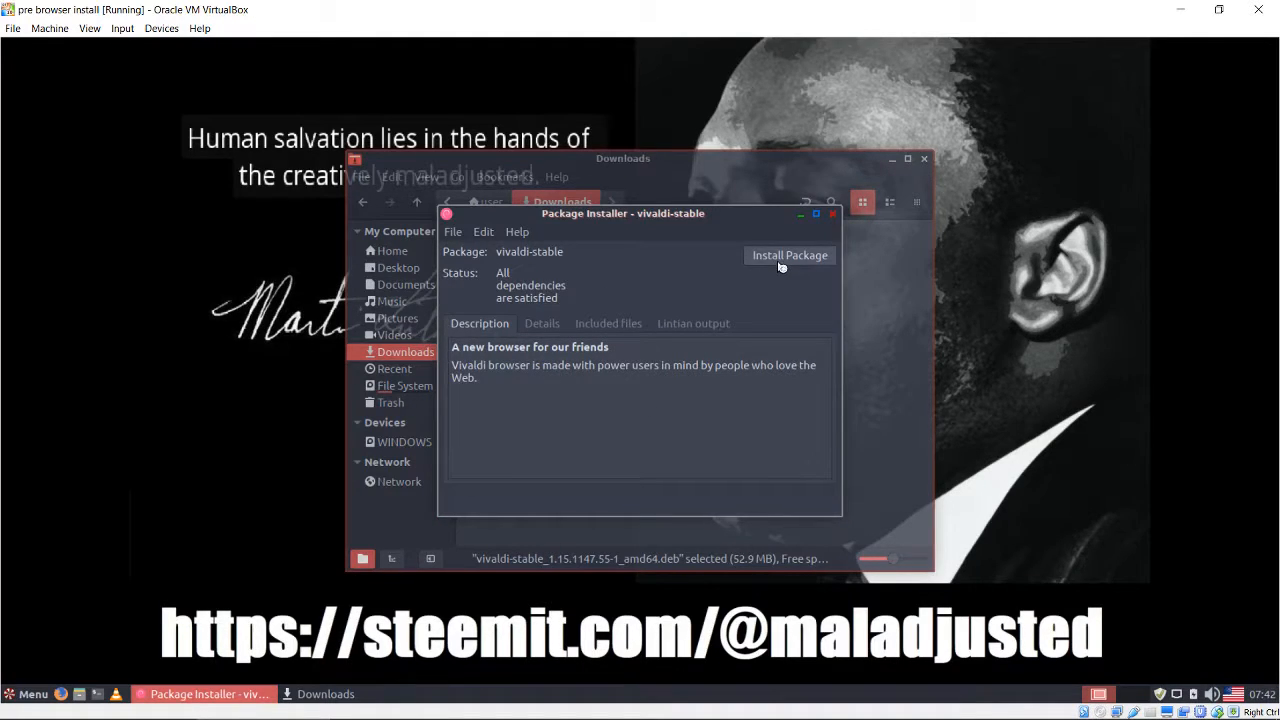
pyautogui.click(781, 264)
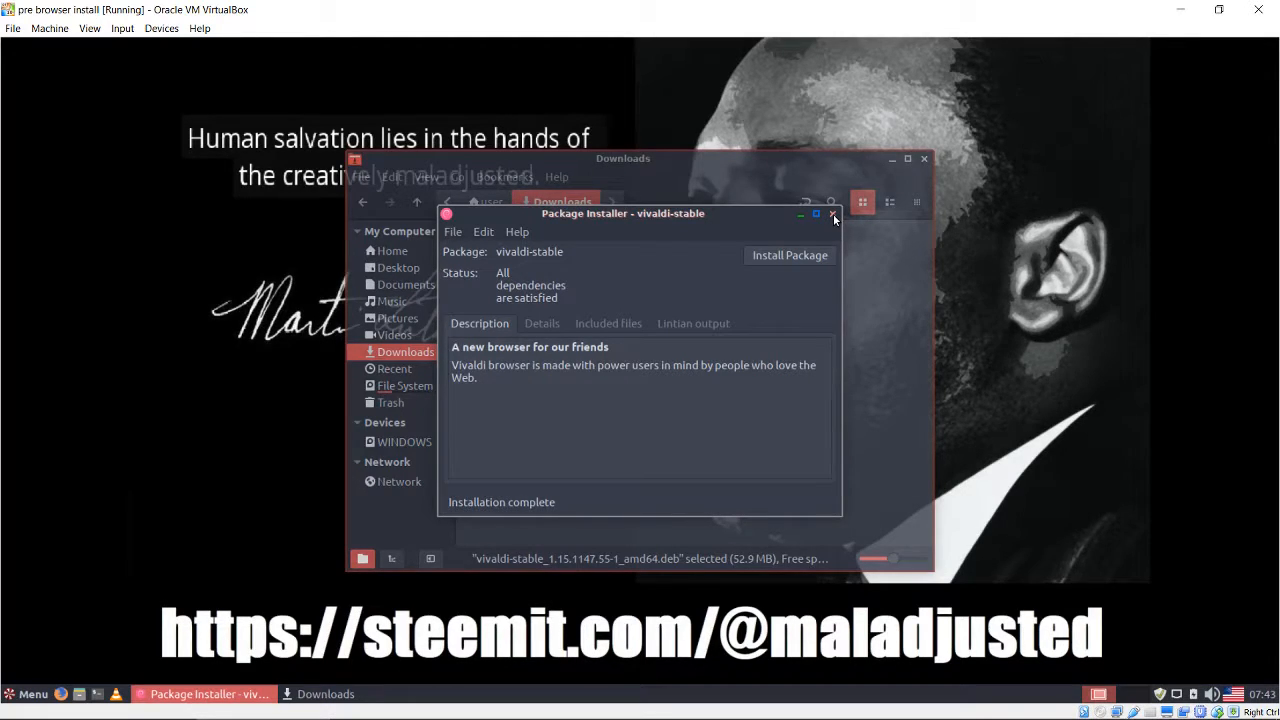
pyautogui.click(833, 216)
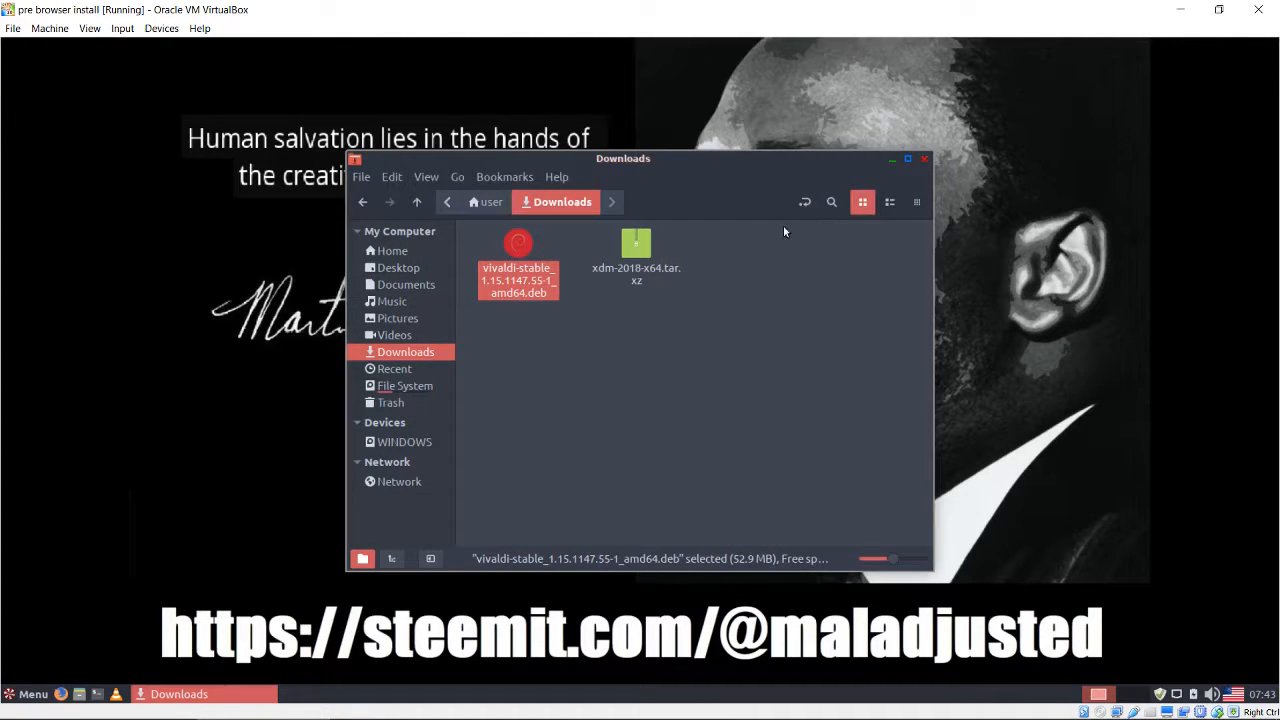
# Extract the xdm-2018-x64.tar.xz archive into the Downloads folder.
pyautogui.click(639, 251)
pyautogui.rightClick(643, 248)
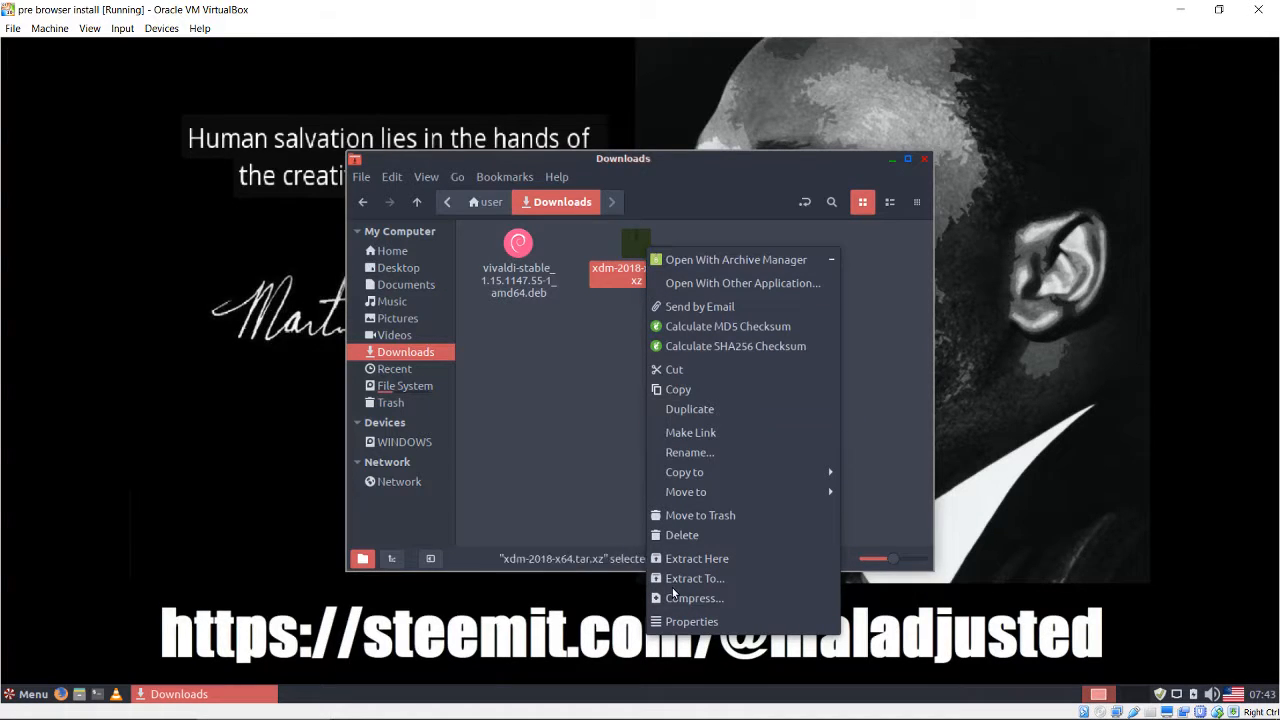
pyautogui.click(737, 559)
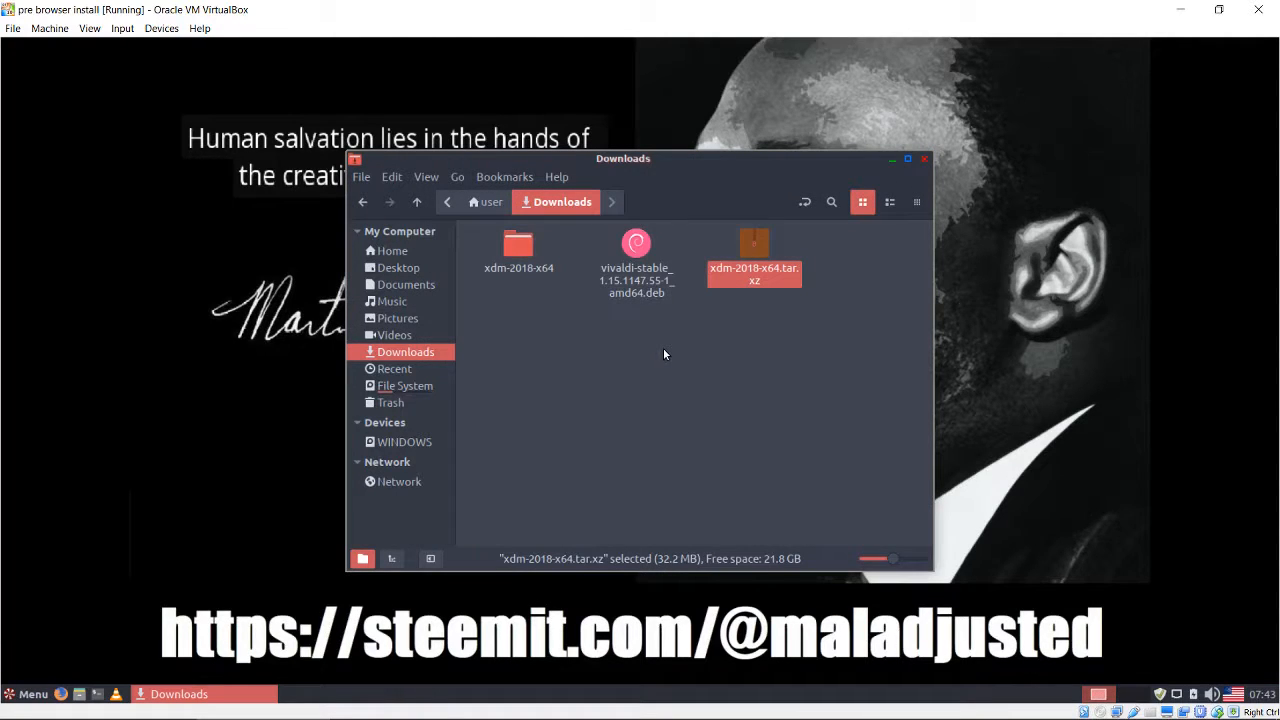
# Open a terminal in the extracted xdm-2018-x64 folder and minimize the terminal window.
pyautogui.rightClick(502, 242)
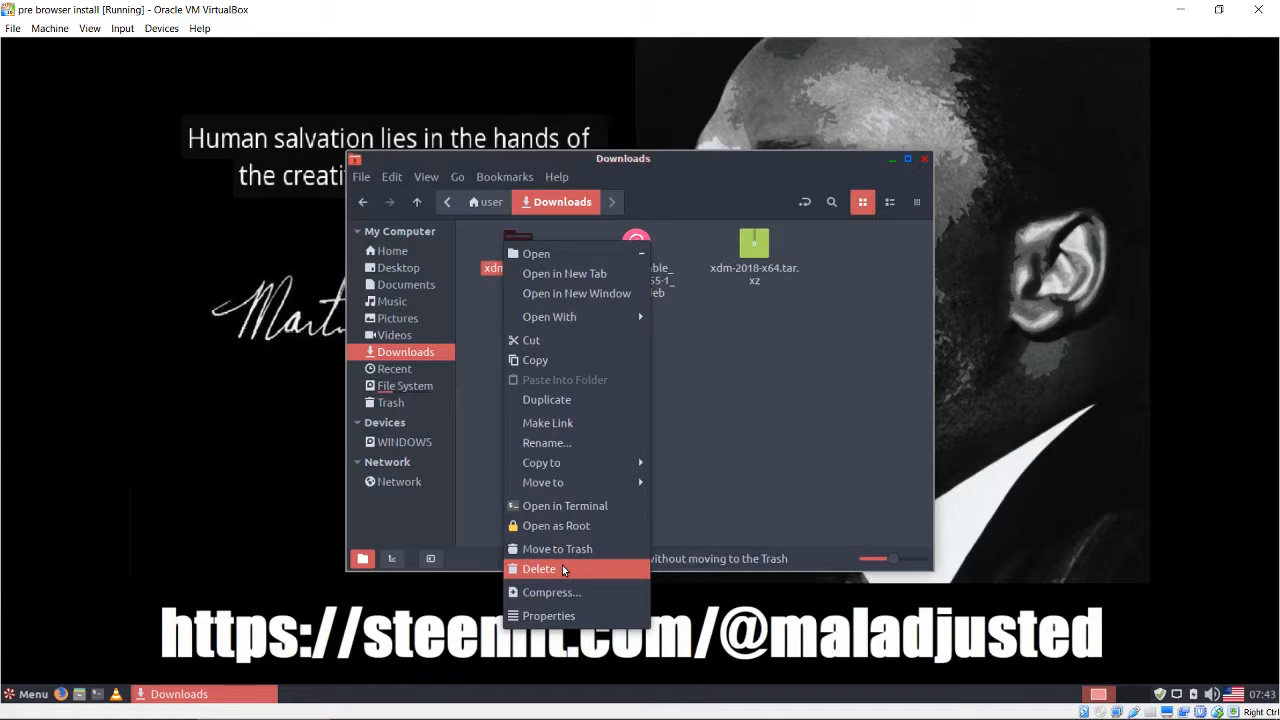
pyautogui.click(550, 506)
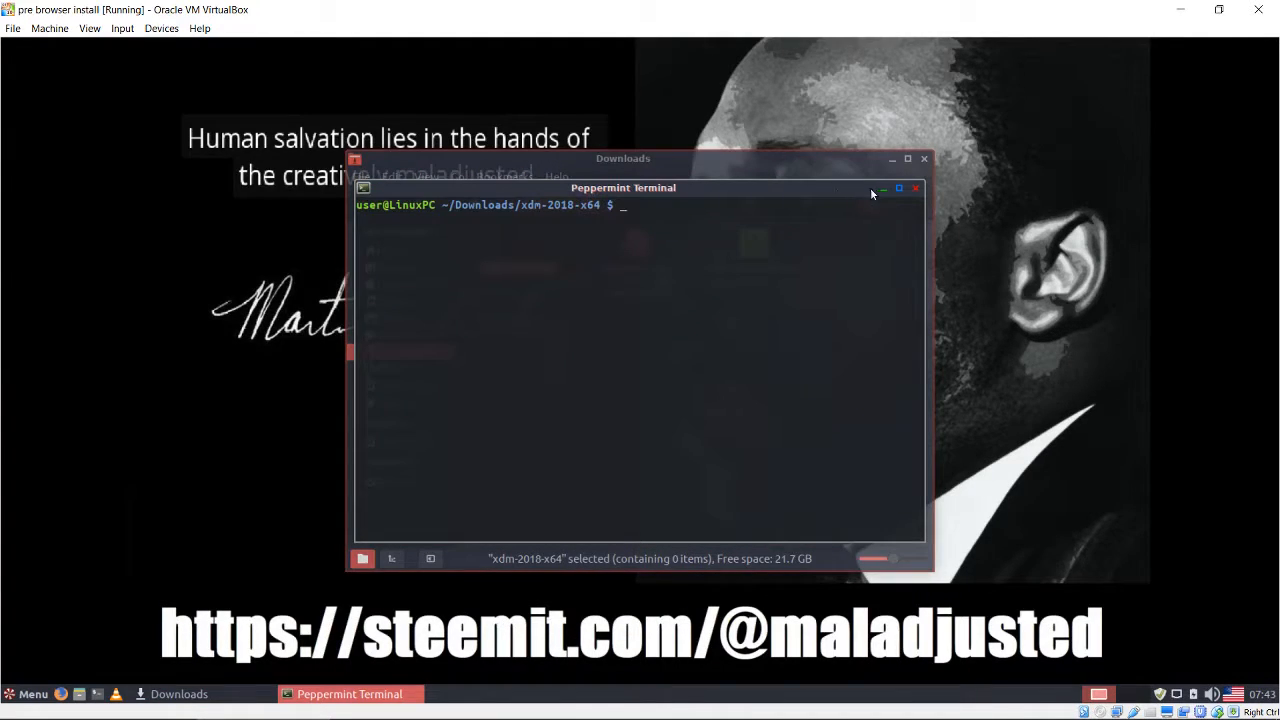
pyautogui.click(882, 189)
# Open readme.txt from the xdm-2018-x64 folder, copy the command "sudo ./install.sh" from the instructions, and close the file.
pyautogui.doubleClick(508, 249)
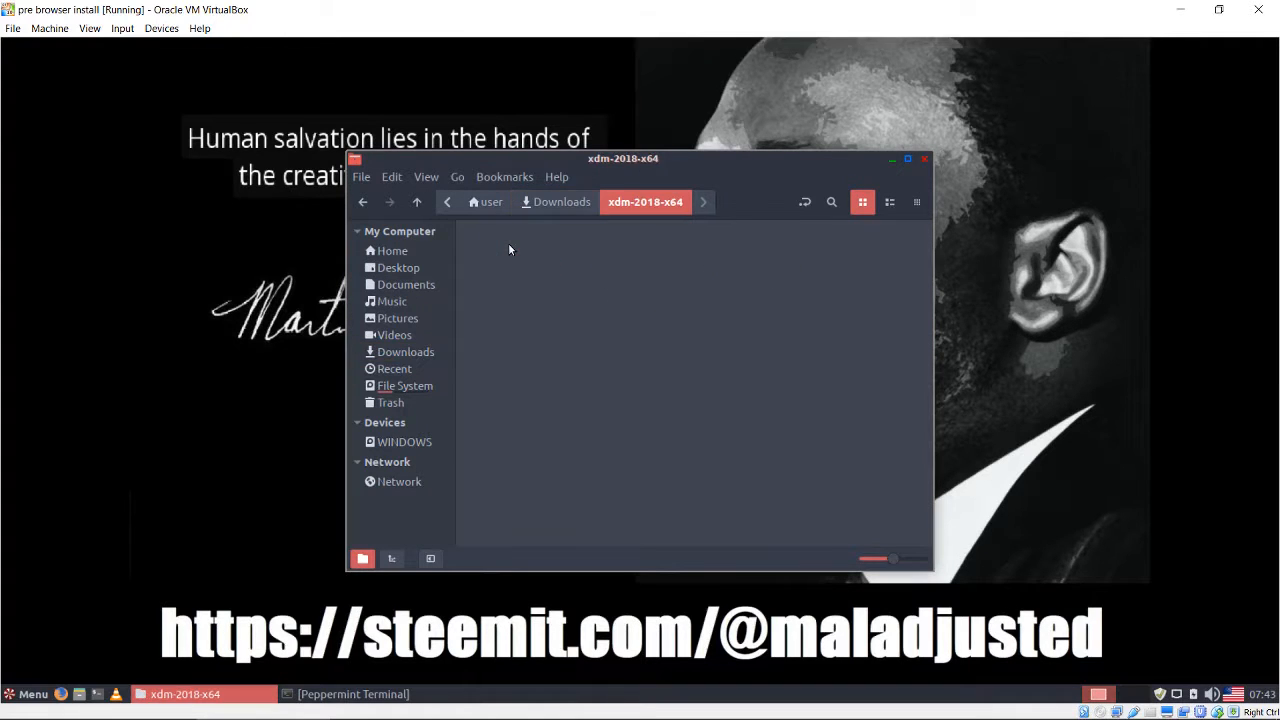
pyautogui.click(630, 245)
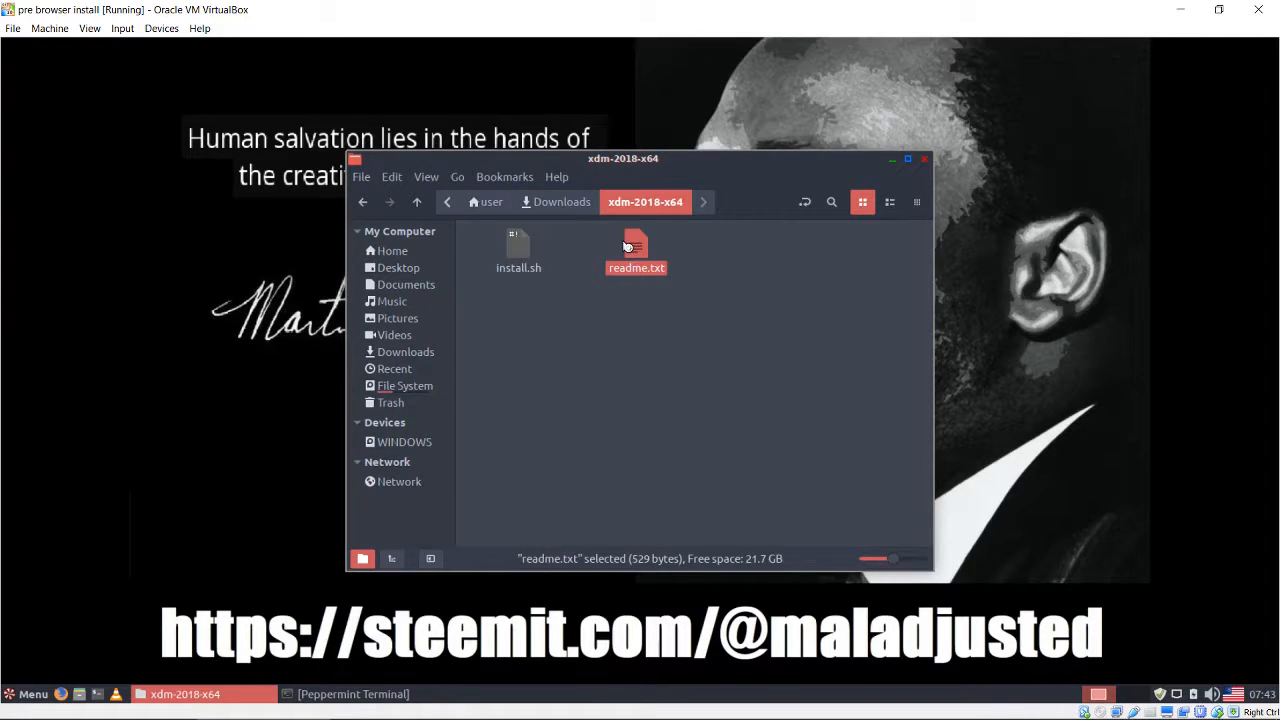
pyautogui.doubleClick(627, 245)
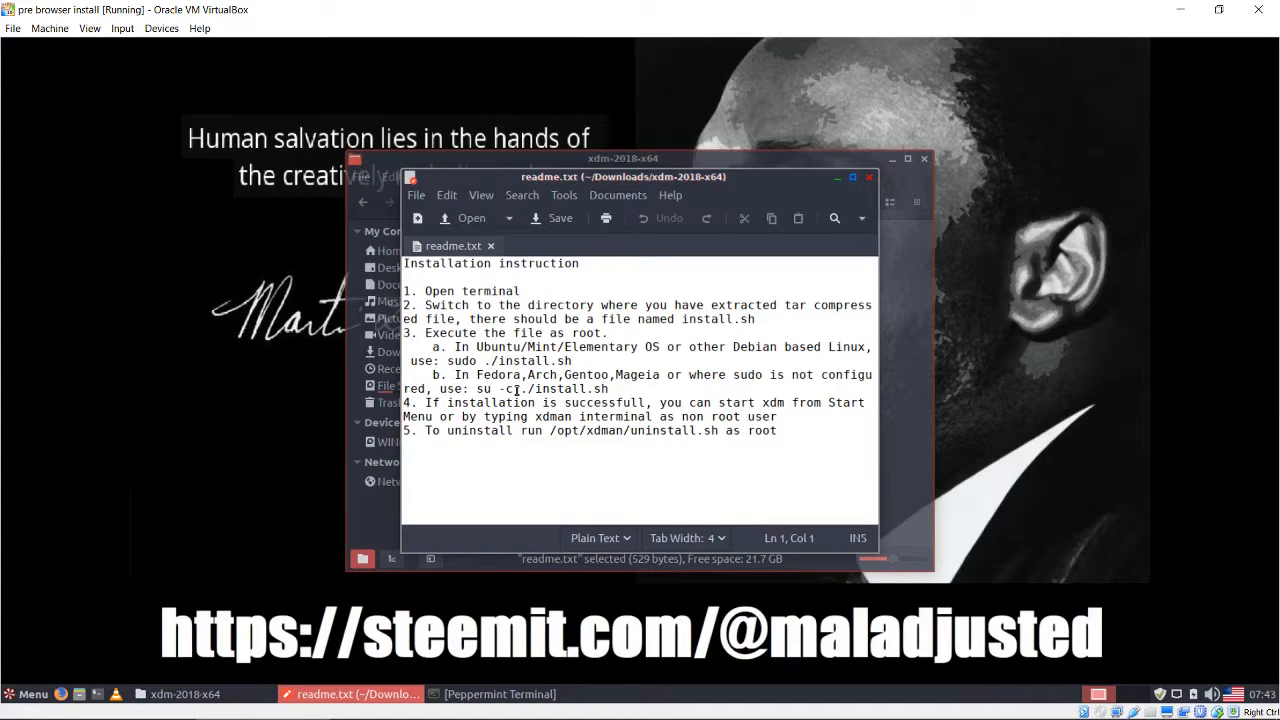
pyautogui.moveTo(447, 361); pyautogui.dragTo(571, 362)
pyautogui.rightClick(564, 363)
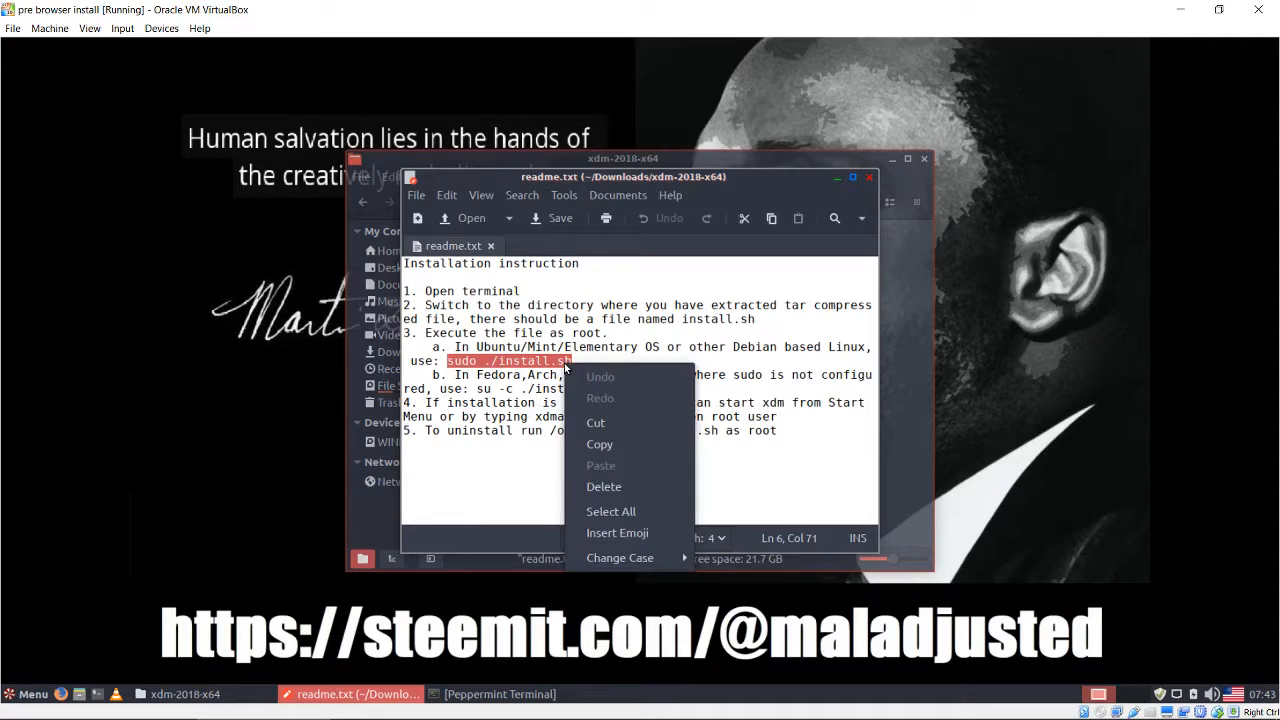
pyautogui.click(596, 443)
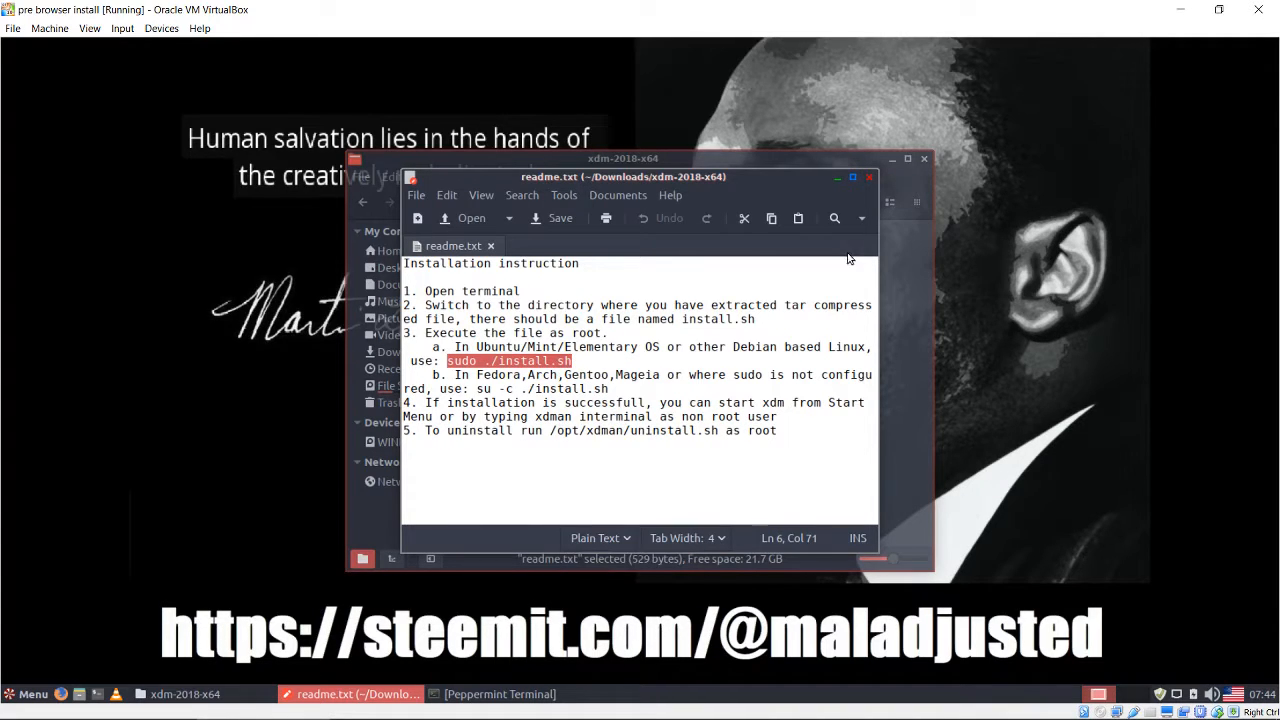
pyautogui.click(869, 177)
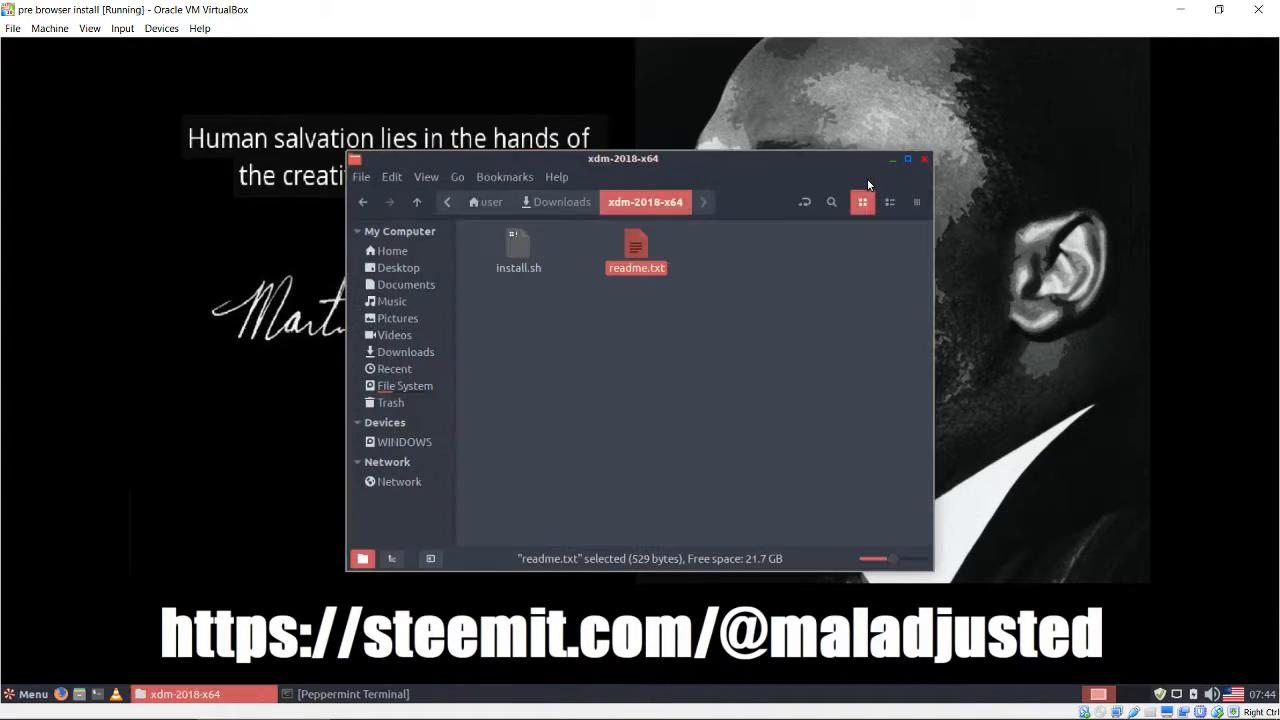
# Run the copied command "sudo ./install.sh" in the waiting terminal, enter the sudo password, and close the terminal.
pyautogui.click(547, 204)
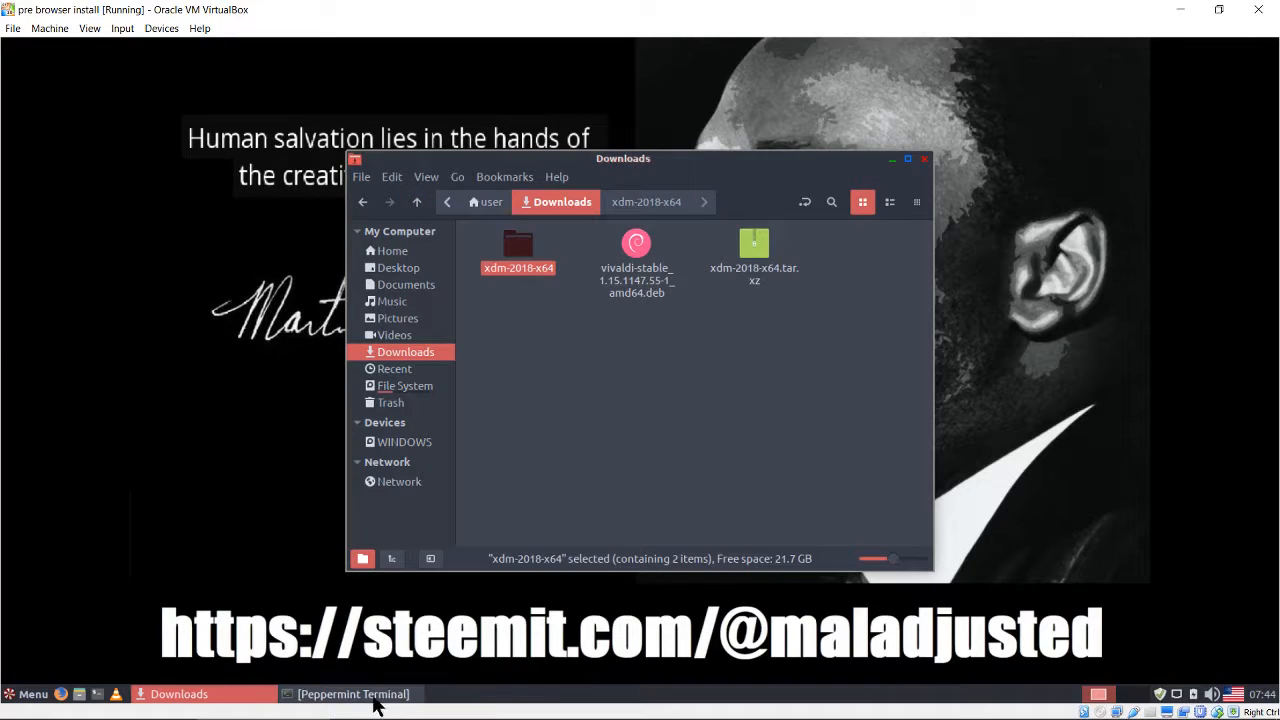
pyautogui.click(375, 702)
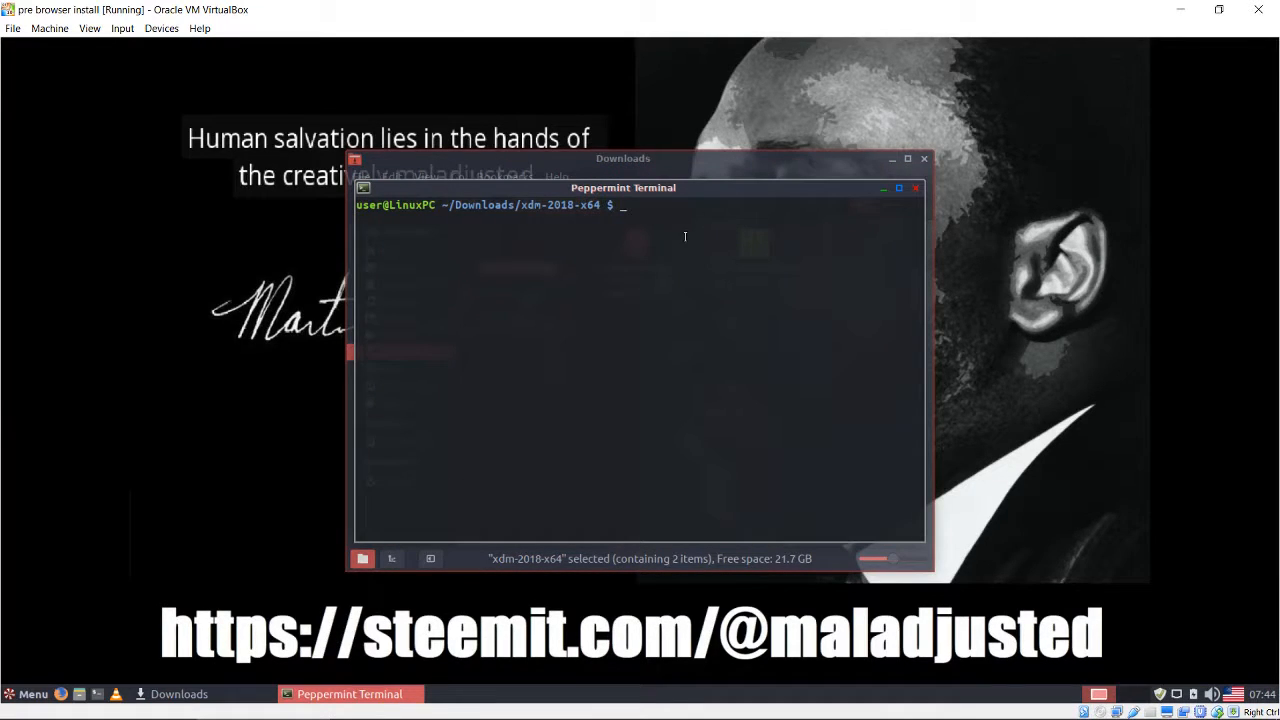
pyautogui.rightClick(650, 207)
pyautogui.click(701, 328)
pyautogui.press('Return')
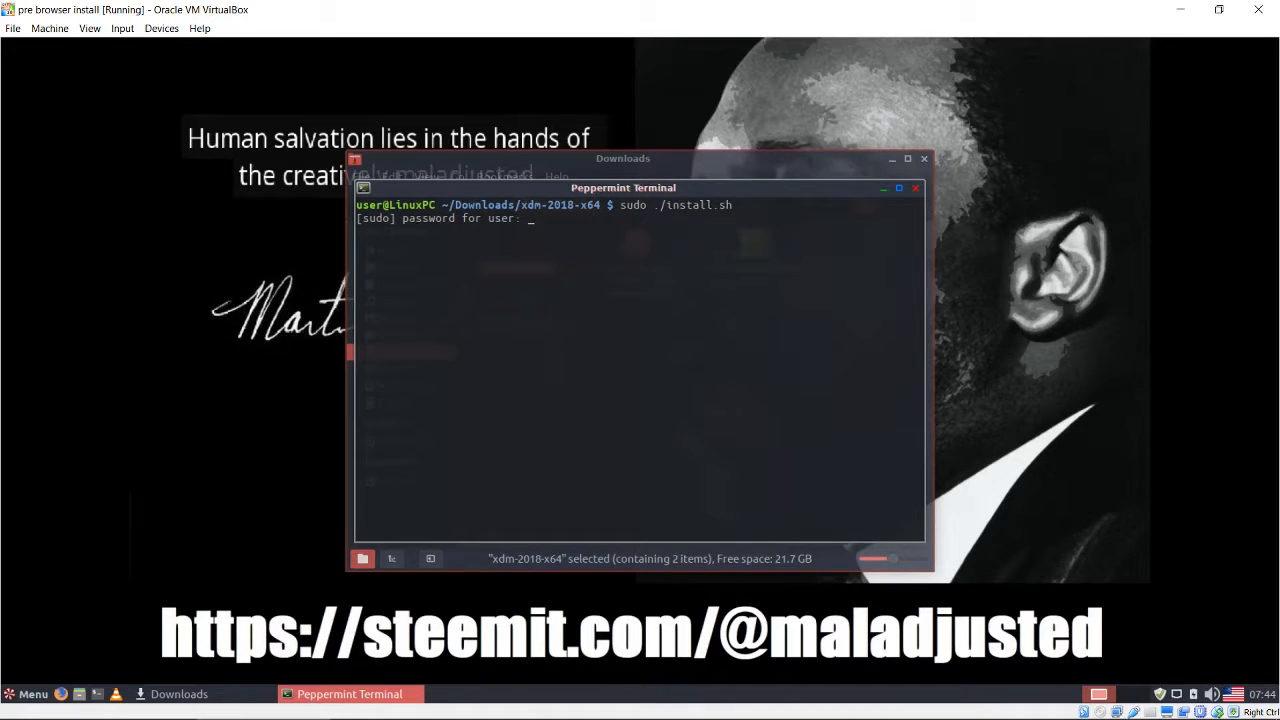
pyautogui.press('Return')
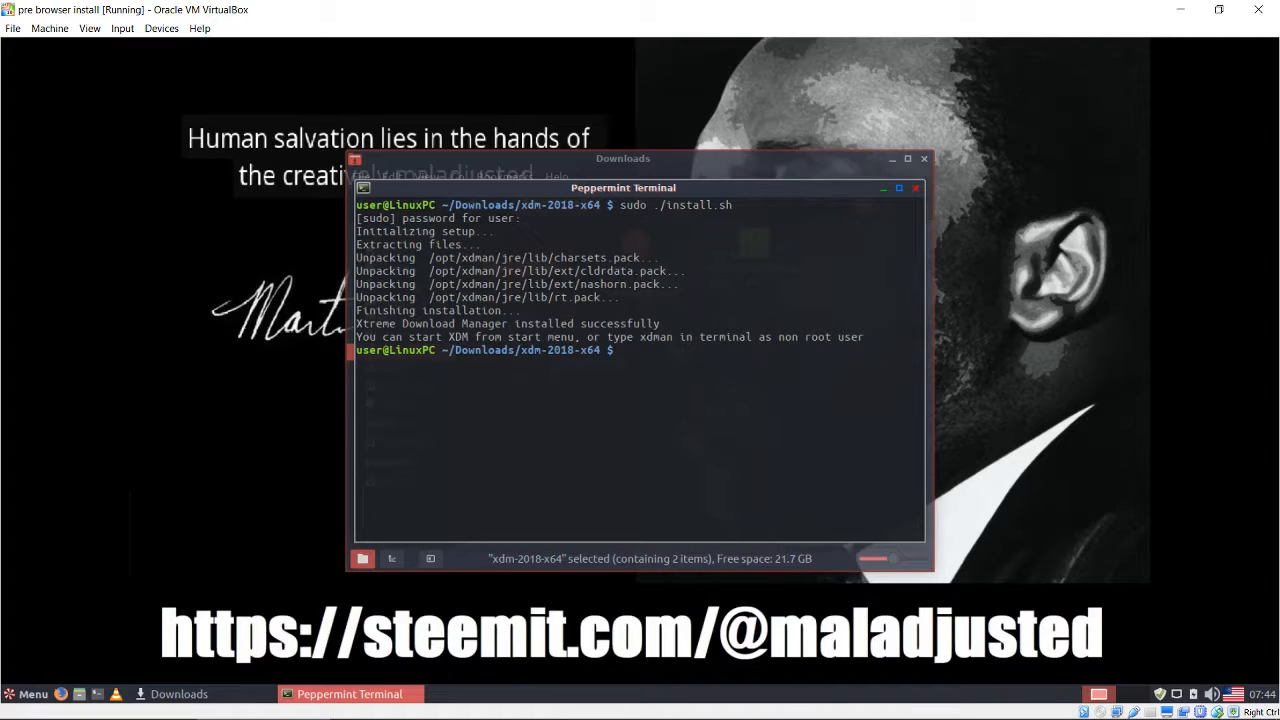
pyautogui.click(916, 189)
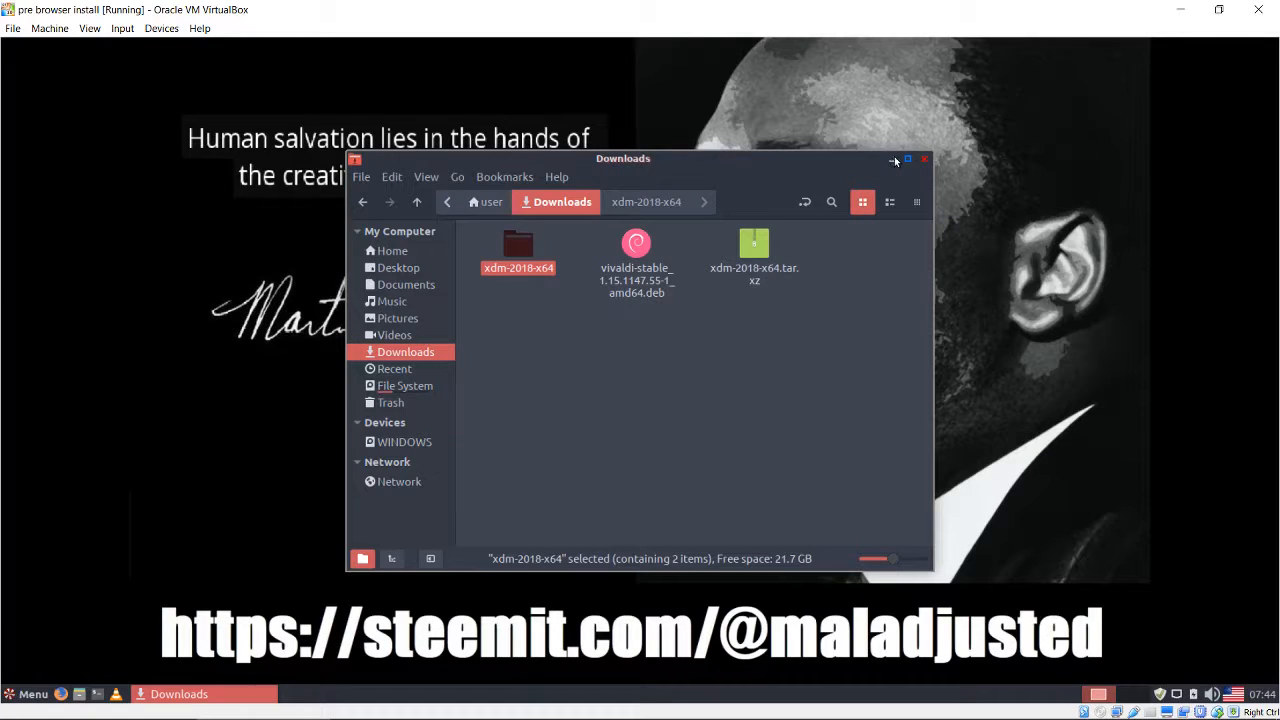
# Minimize the Downloads window and add Vivaldi from the Internet applications to the Peppermint favorites.
pyautogui.click(894, 160)
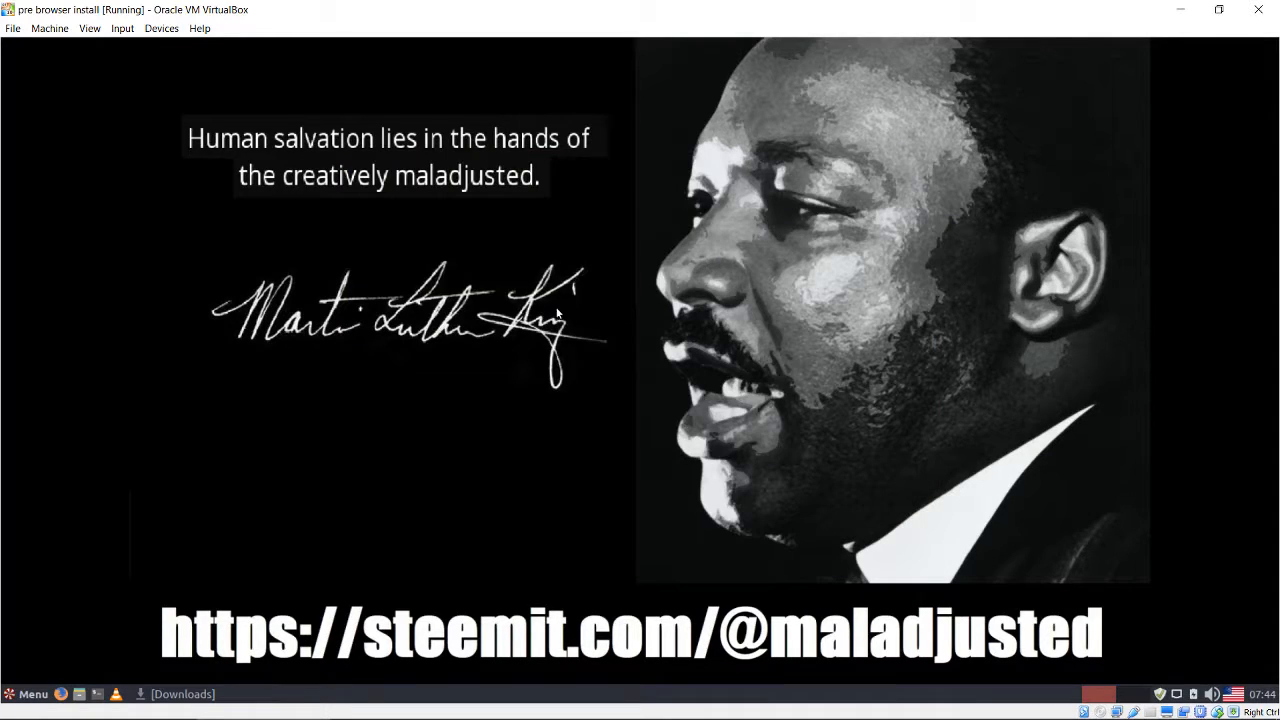
pyautogui.click(38, 692)
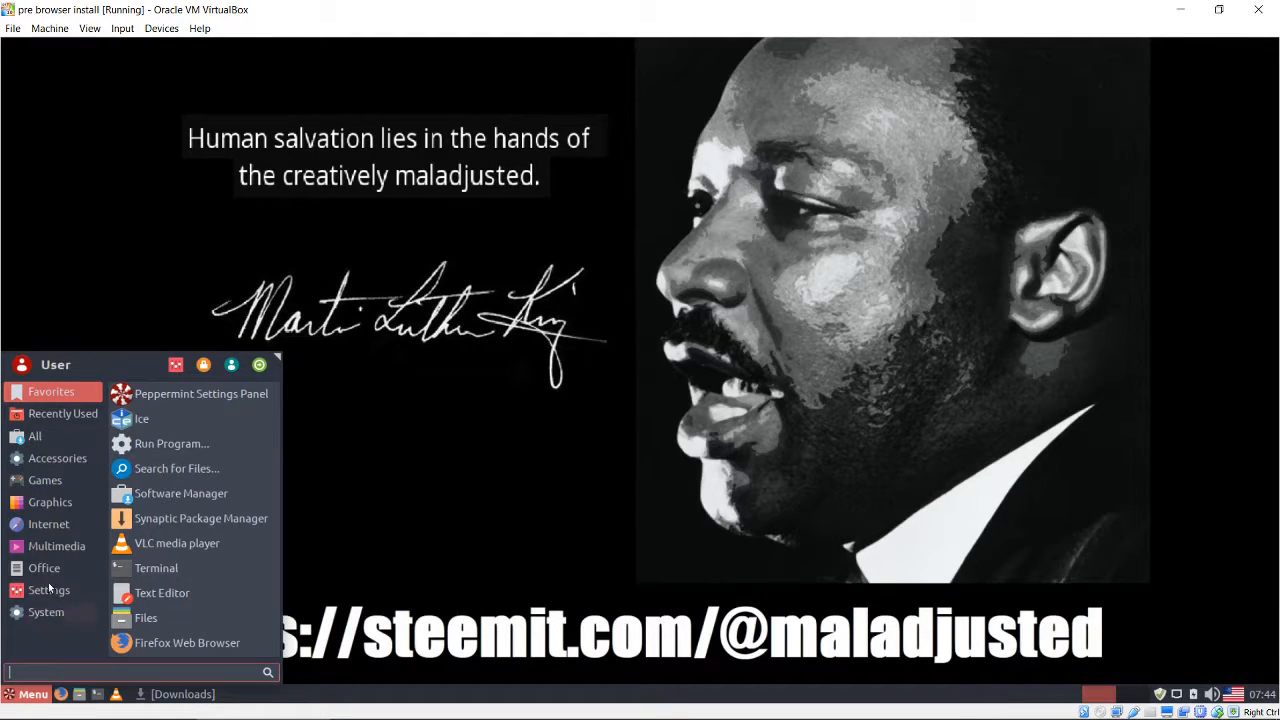
pyautogui.click(60, 527)
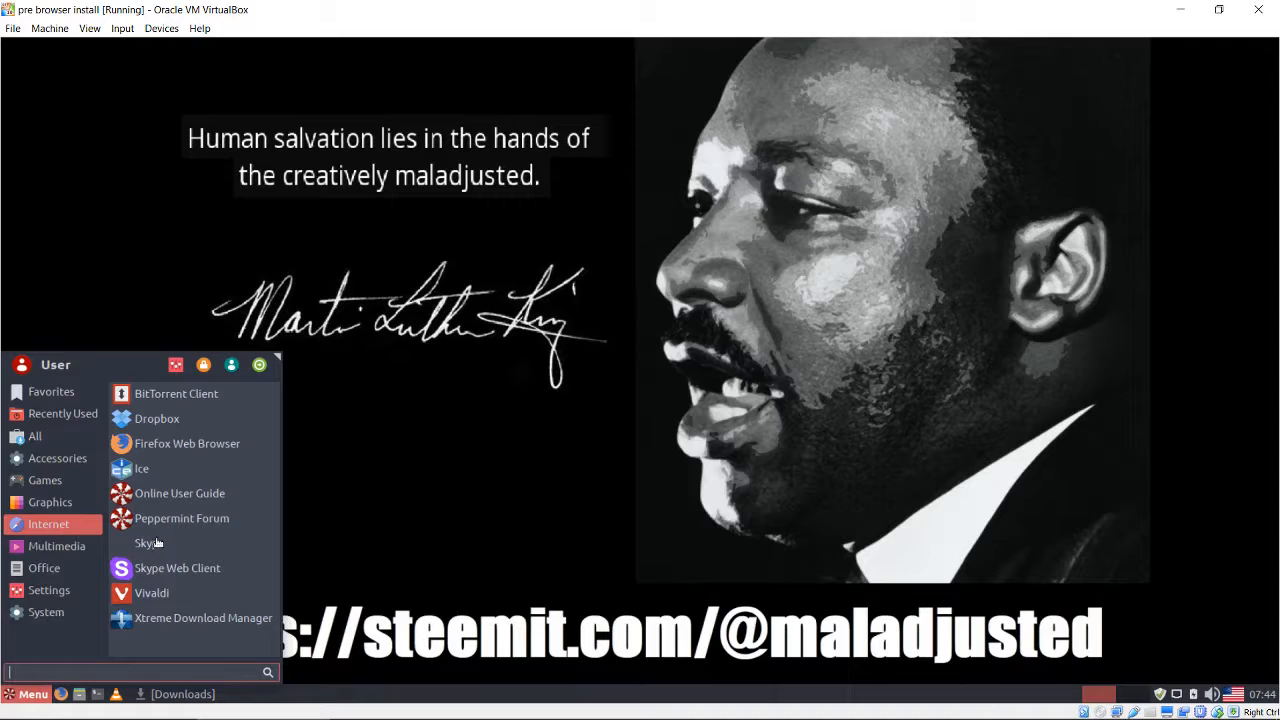
pyautogui.rightClick(138, 599)
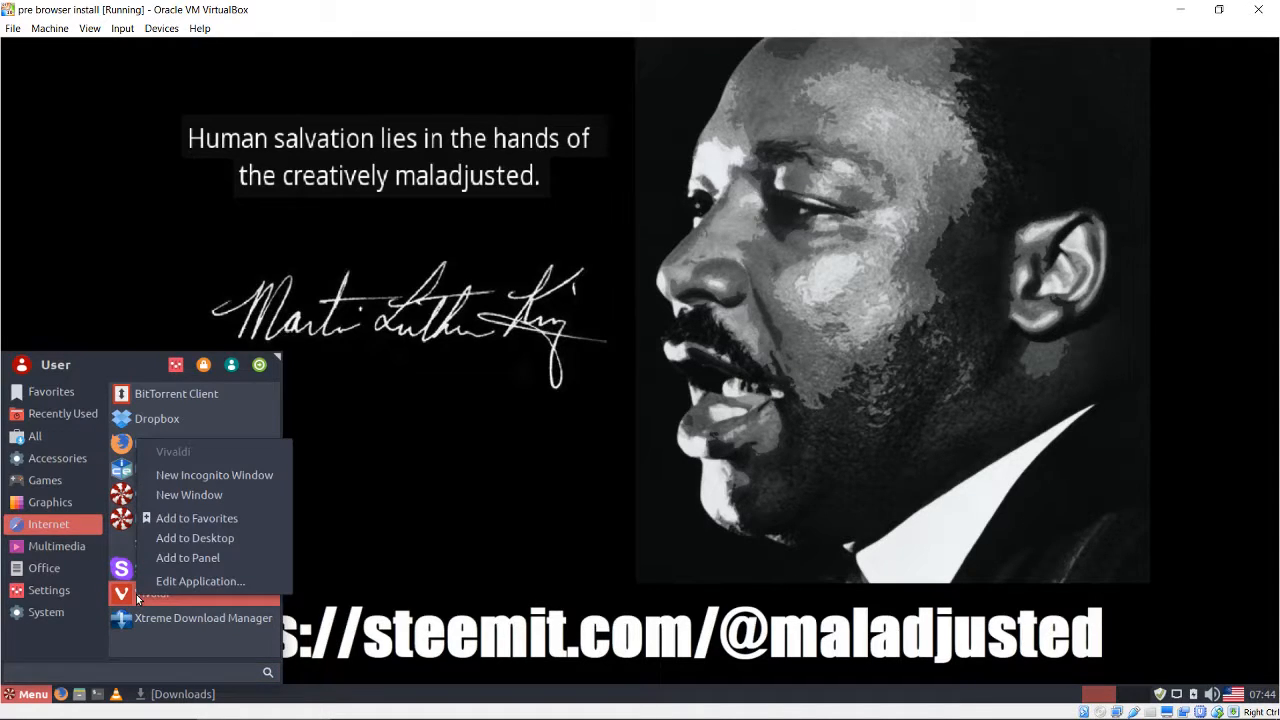
pyautogui.click(217, 517)
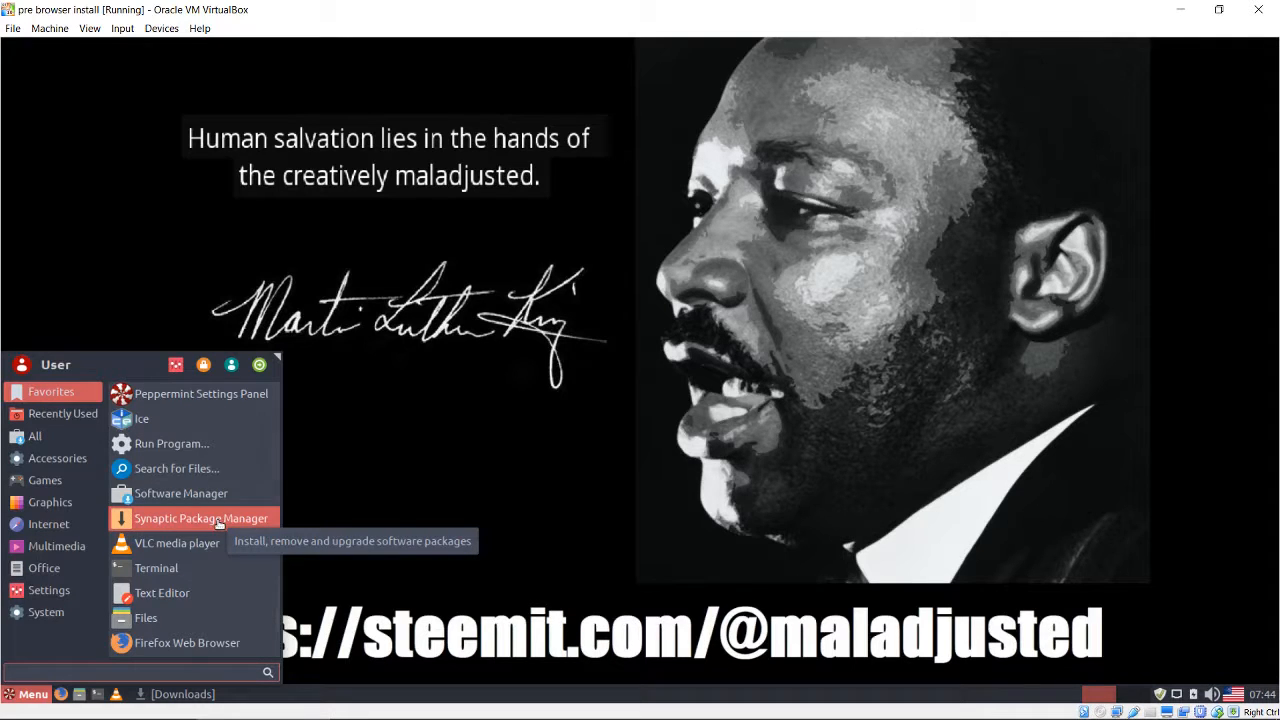
# Remove Firefox Web Browser from the Peppermint favorites and create a panel launcher from the Vivaldi favorite.
pyautogui.rightClick(162, 645)
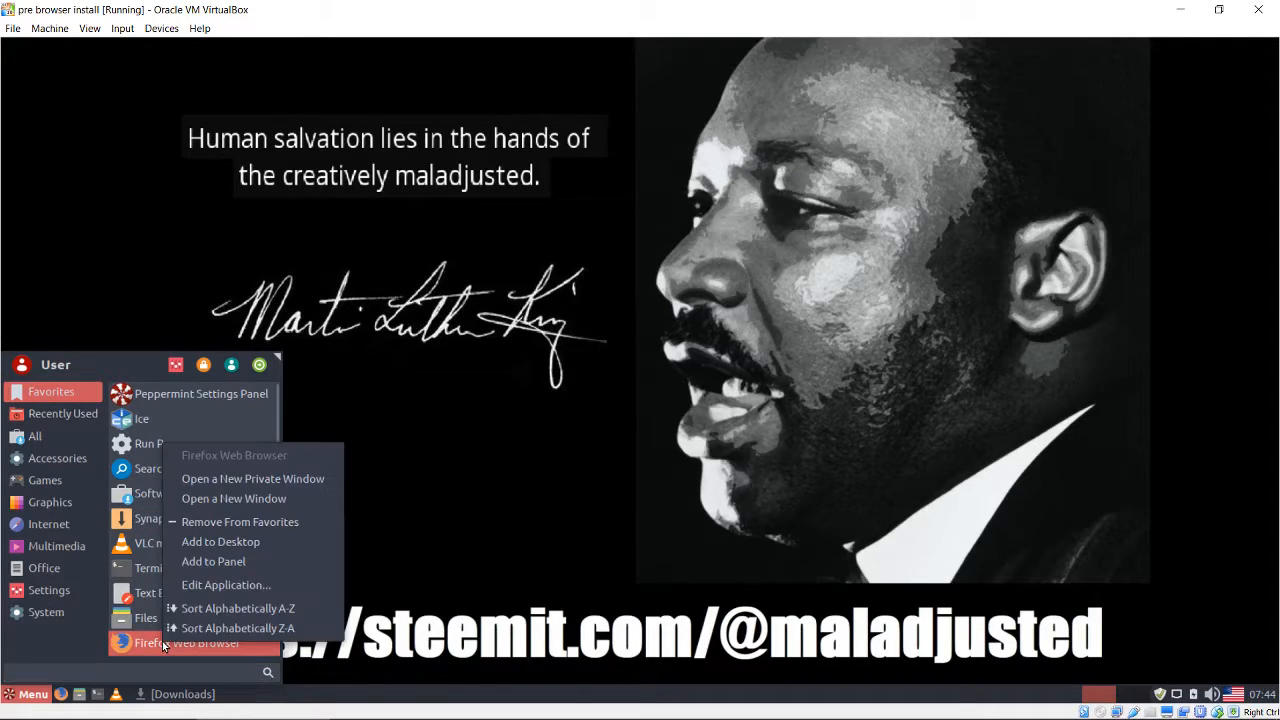
pyautogui.click(223, 523)
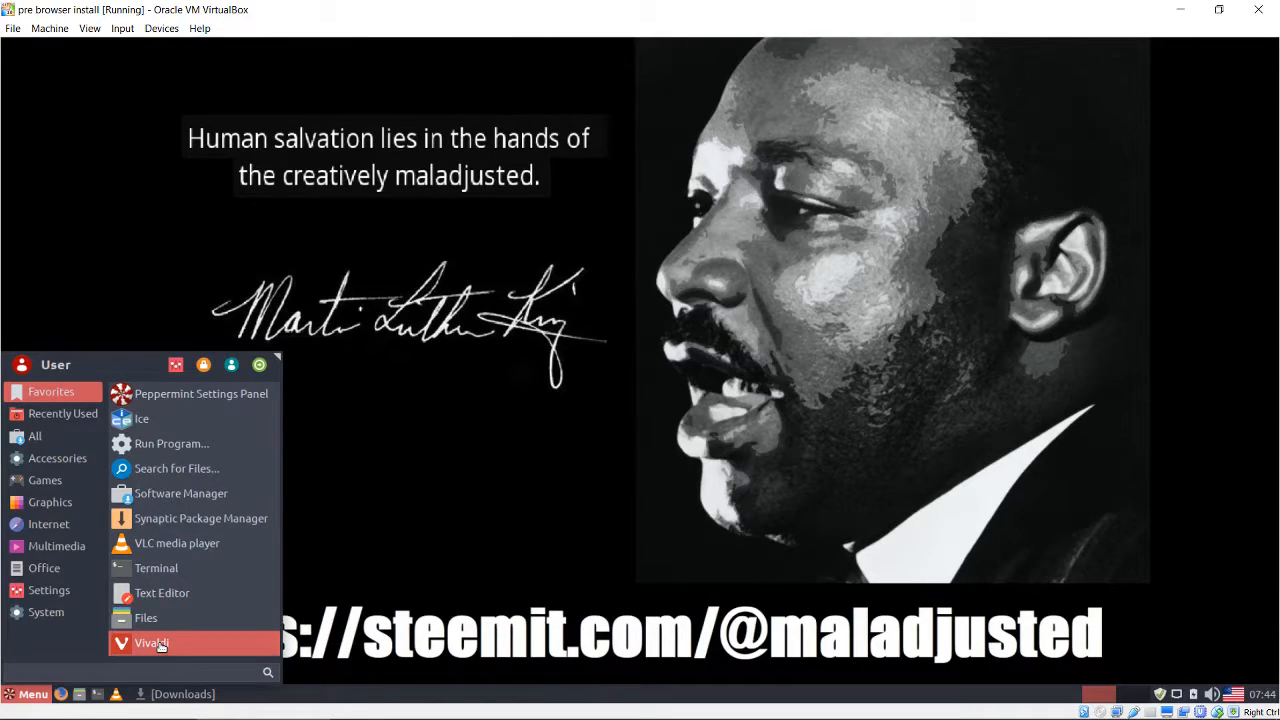
pyautogui.moveTo(160, 647)
pyautogui.mouseDown()
pyautogui.moveTo(335, 695)
pyautogui.moveTo(420, 702)
pyautogui.mouseUp()
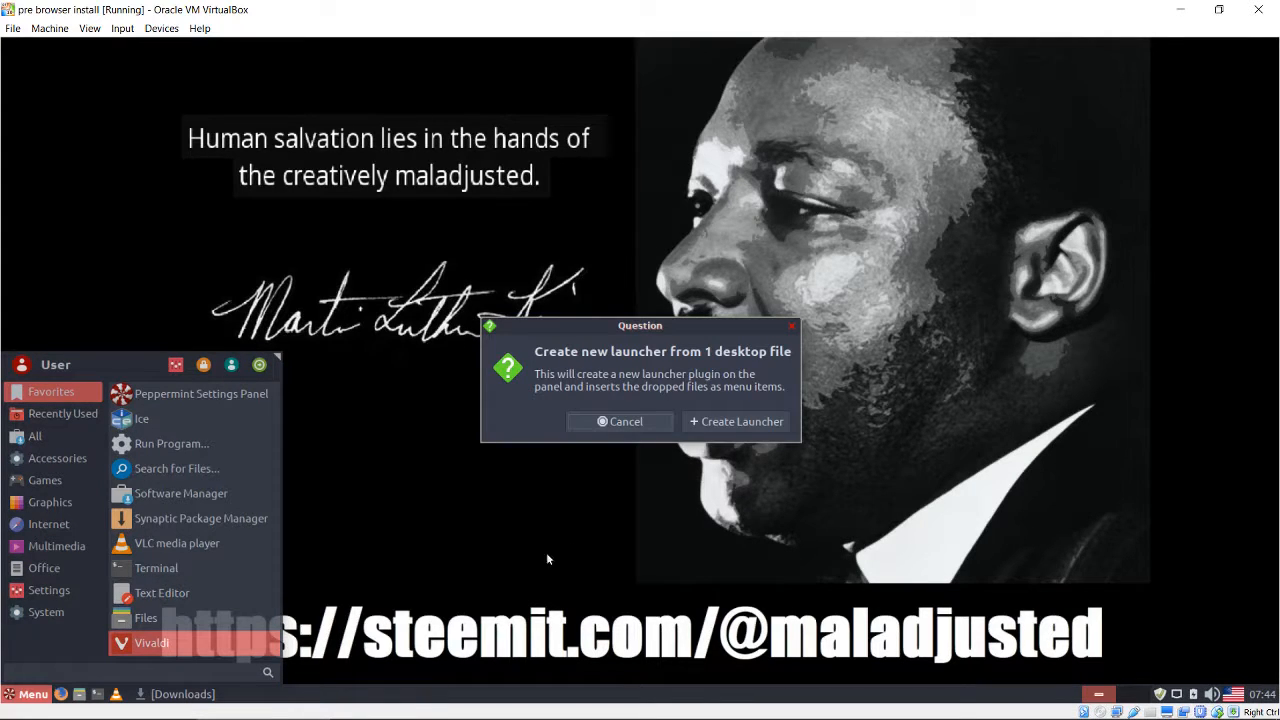
pyautogui.click(742, 423)
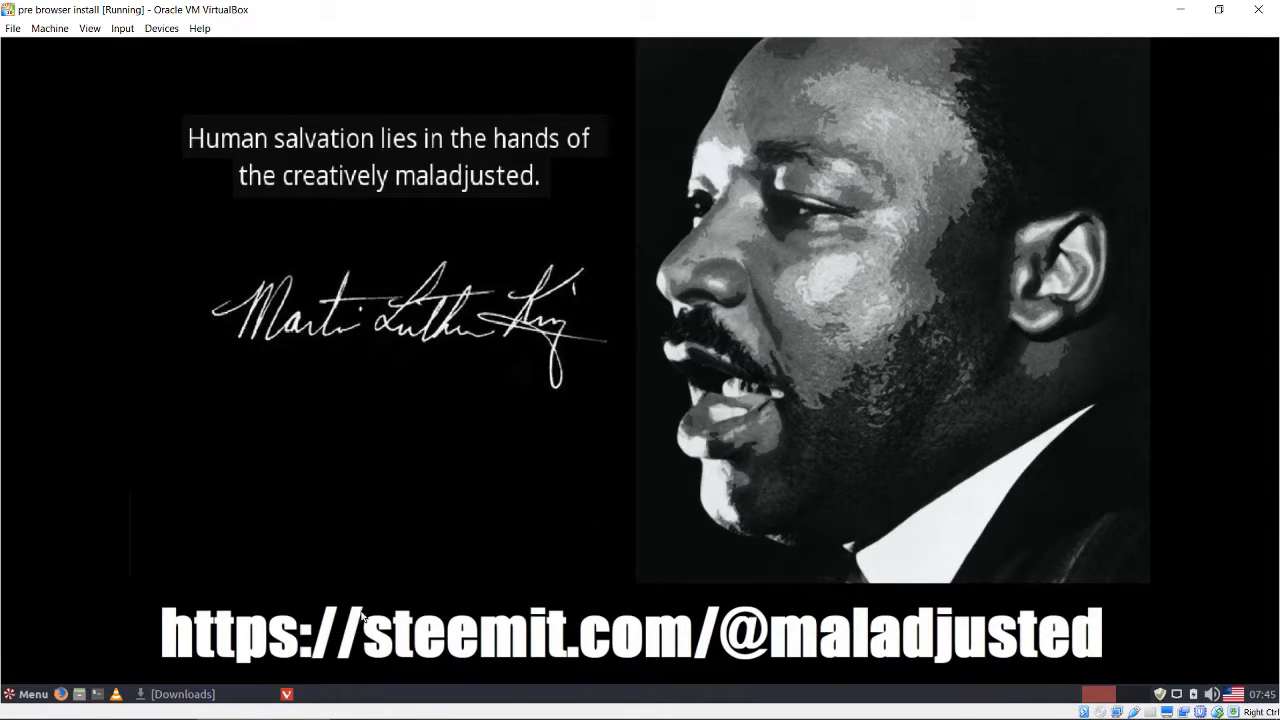
# Move the new Vivaldi launcher directly after the Firefox launcher on the panel, and remove the Firefox launcher.
pyautogui.rightClick(290, 695)
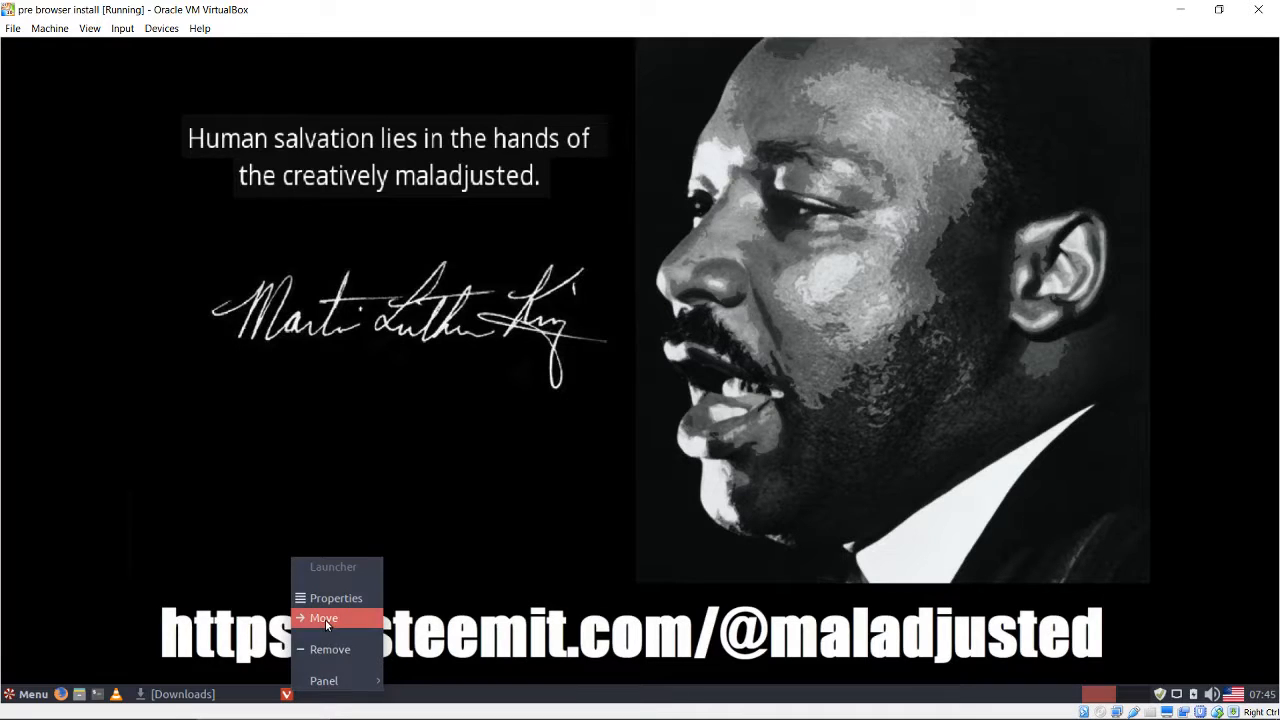
pyautogui.click(330, 620)
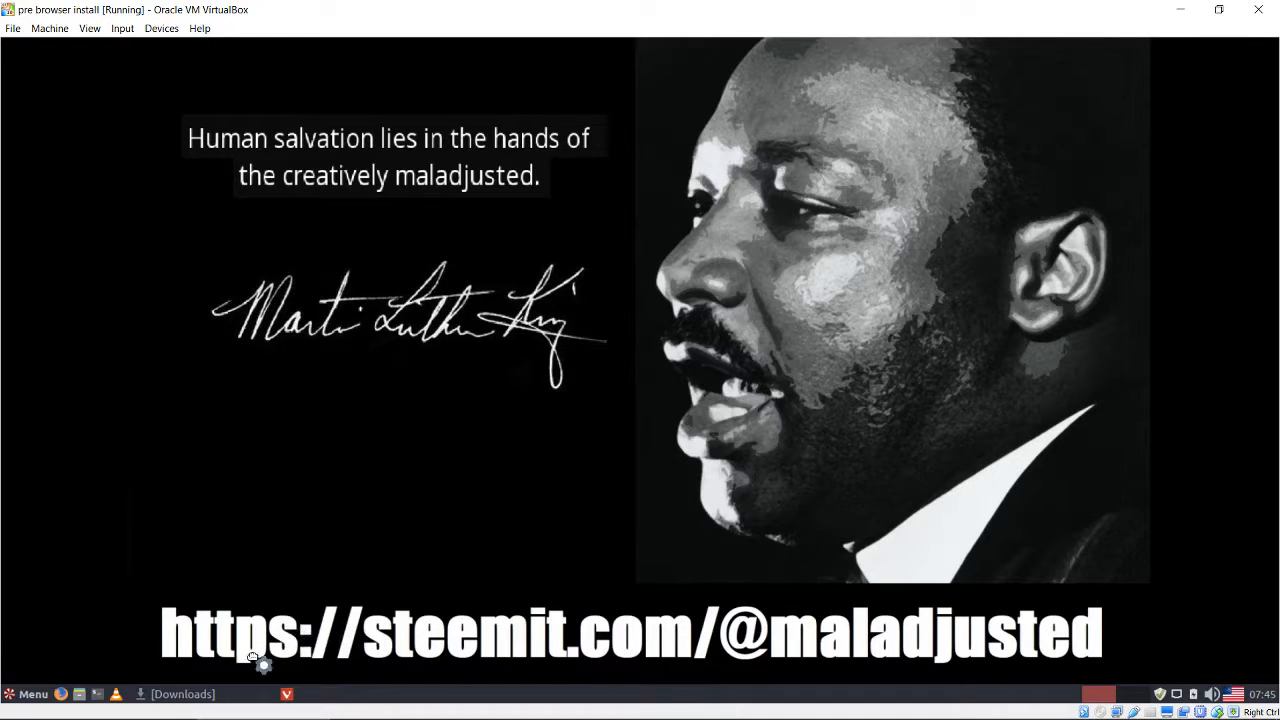
pyautogui.click(66, 697)
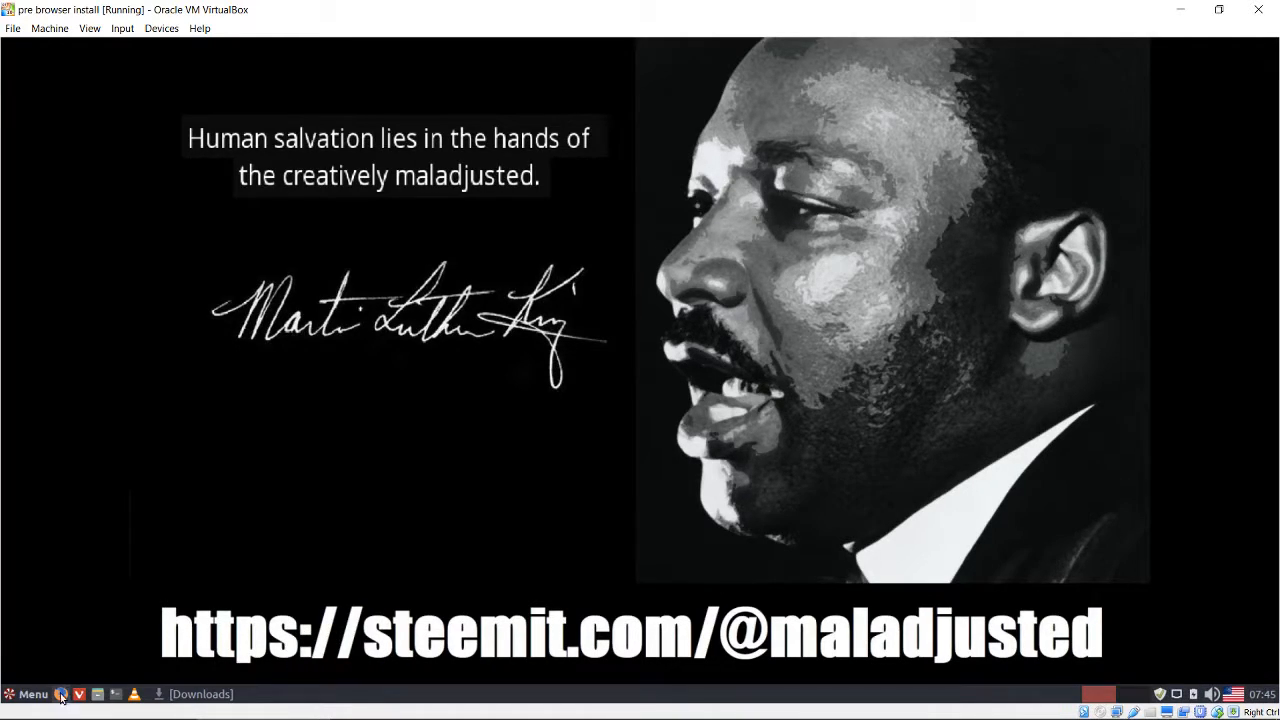
pyautogui.rightClick(61, 697)
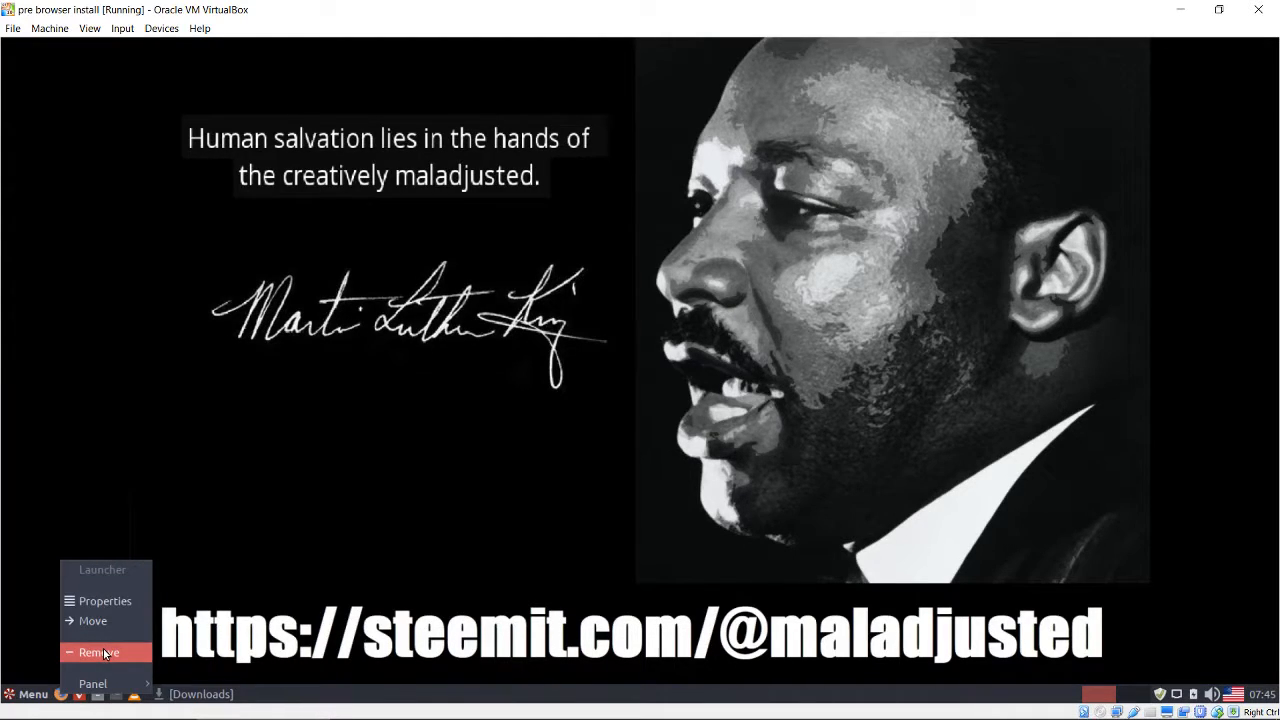
pyautogui.click(104, 654)
pyautogui.click(788, 397)
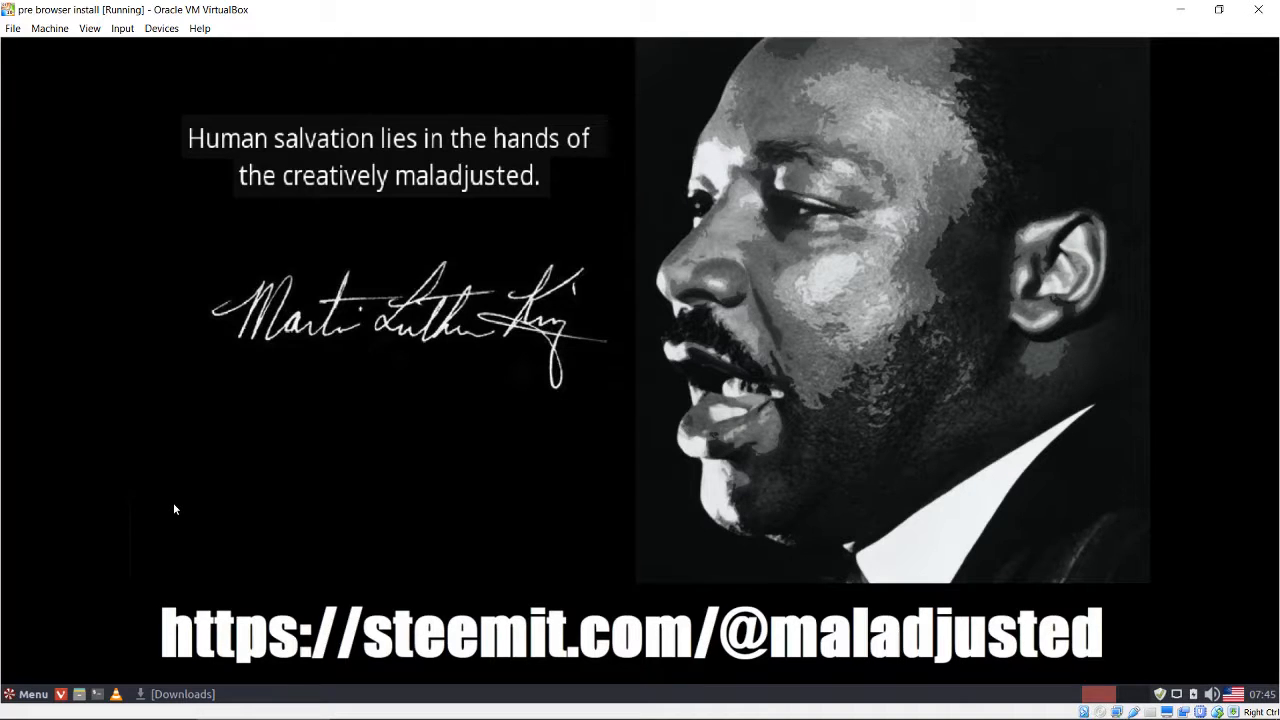
# Launch Vivaldi and start Xtreme Download Manager from the Internet applications.
pyautogui.click(33, 694)
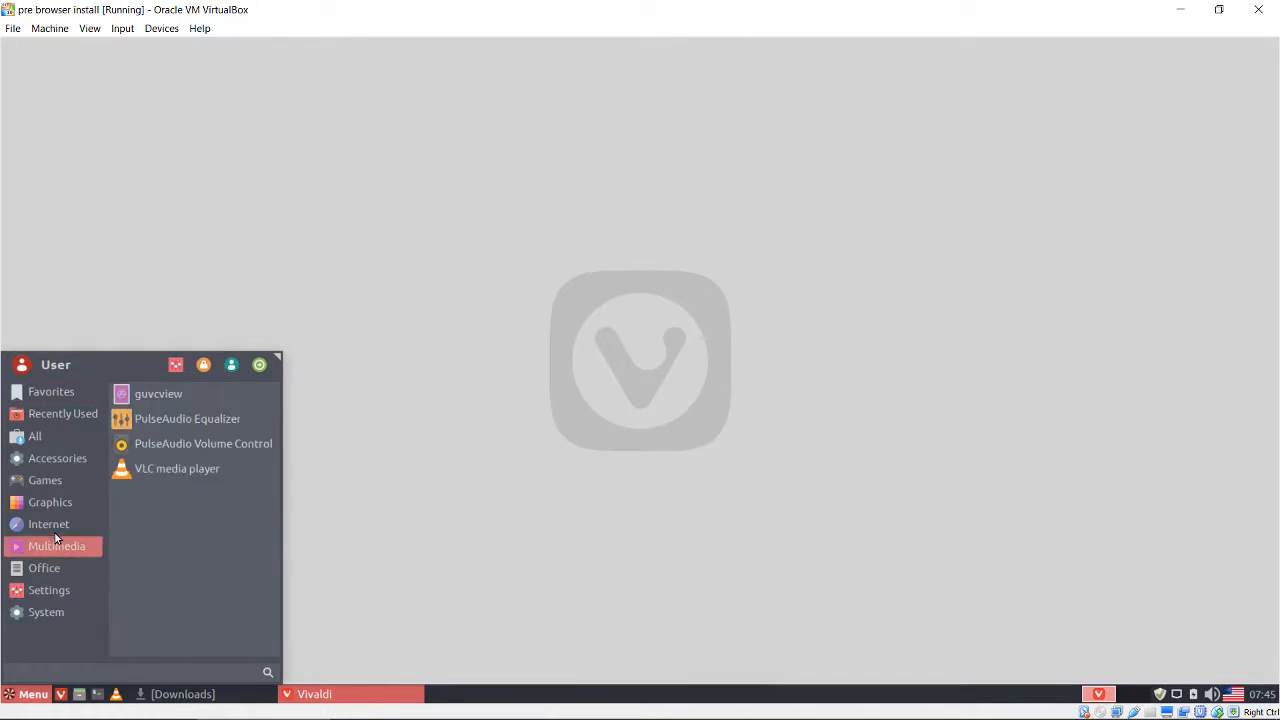
pyautogui.moveTo(97, 526)
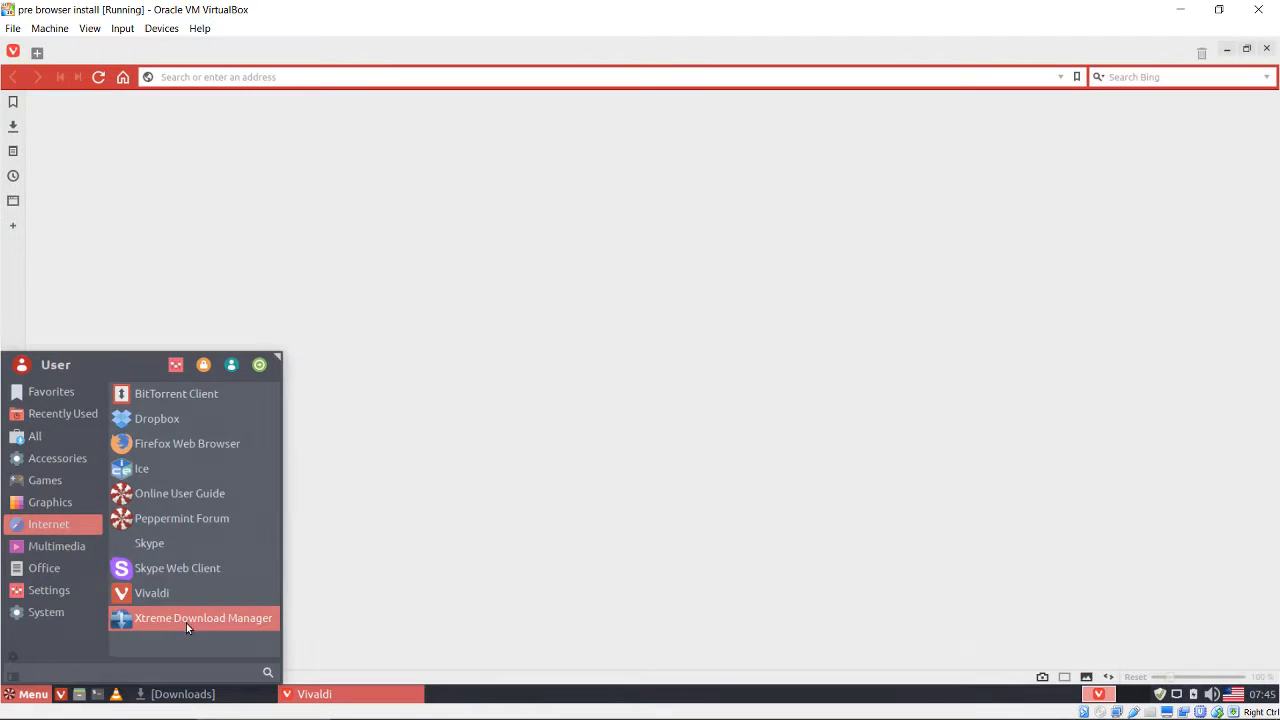
pyautogui.click(187, 622)
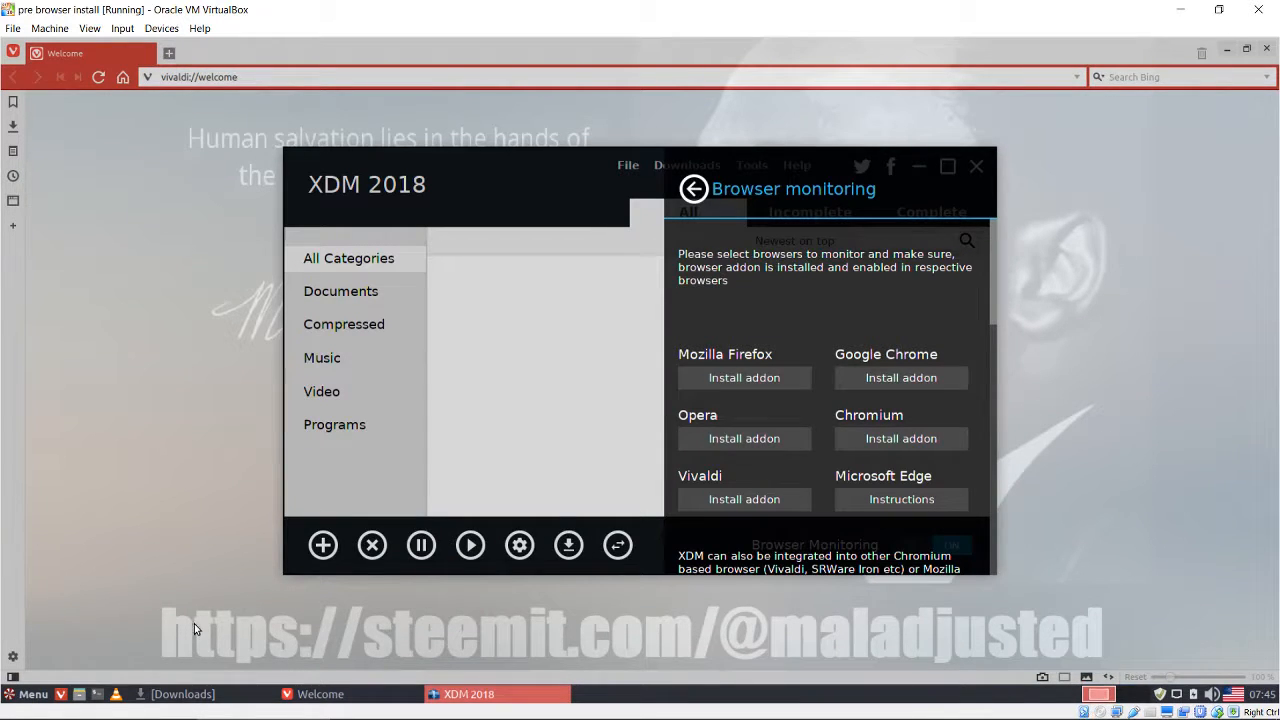
# Copy XDM's add-on URL for Vivaldi, open it in Vivaldi, and install the XDM Browser Monitor extension.
pyautogui.click(744, 499)
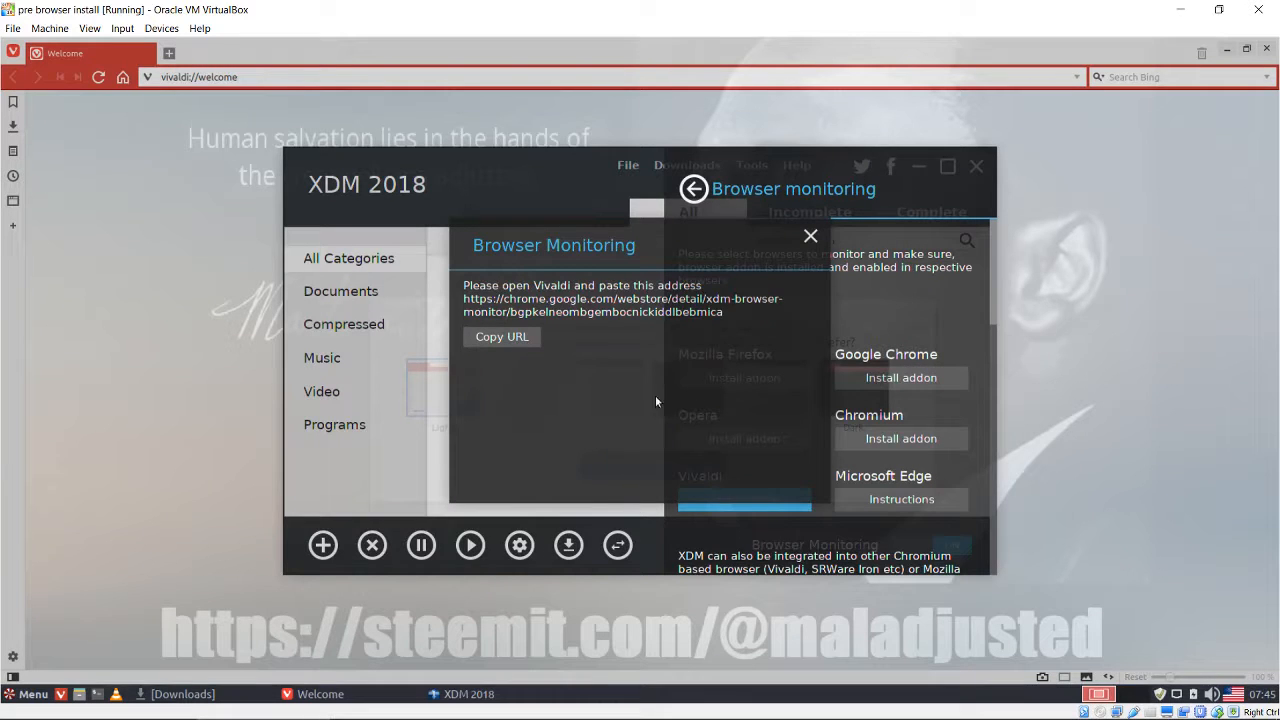
pyautogui.click(489, 337)
pyautogui.rightClick(250, 84)
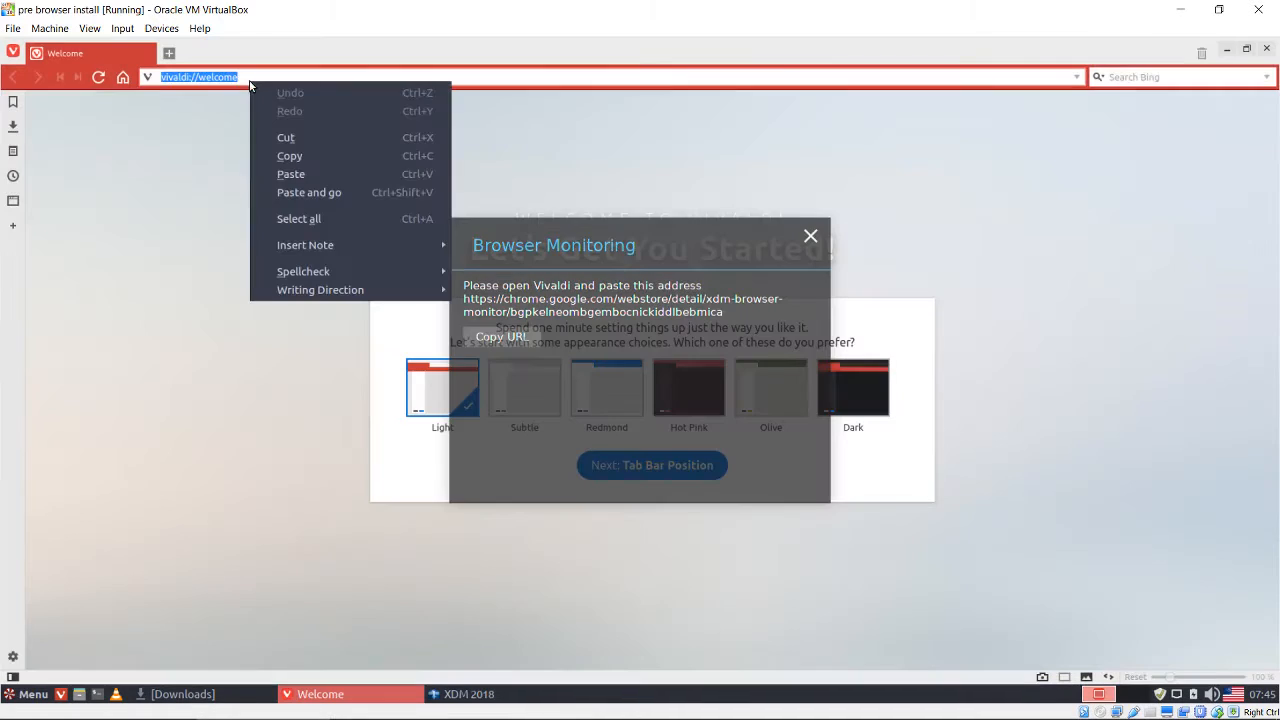
pyautogui.click(284, 192)
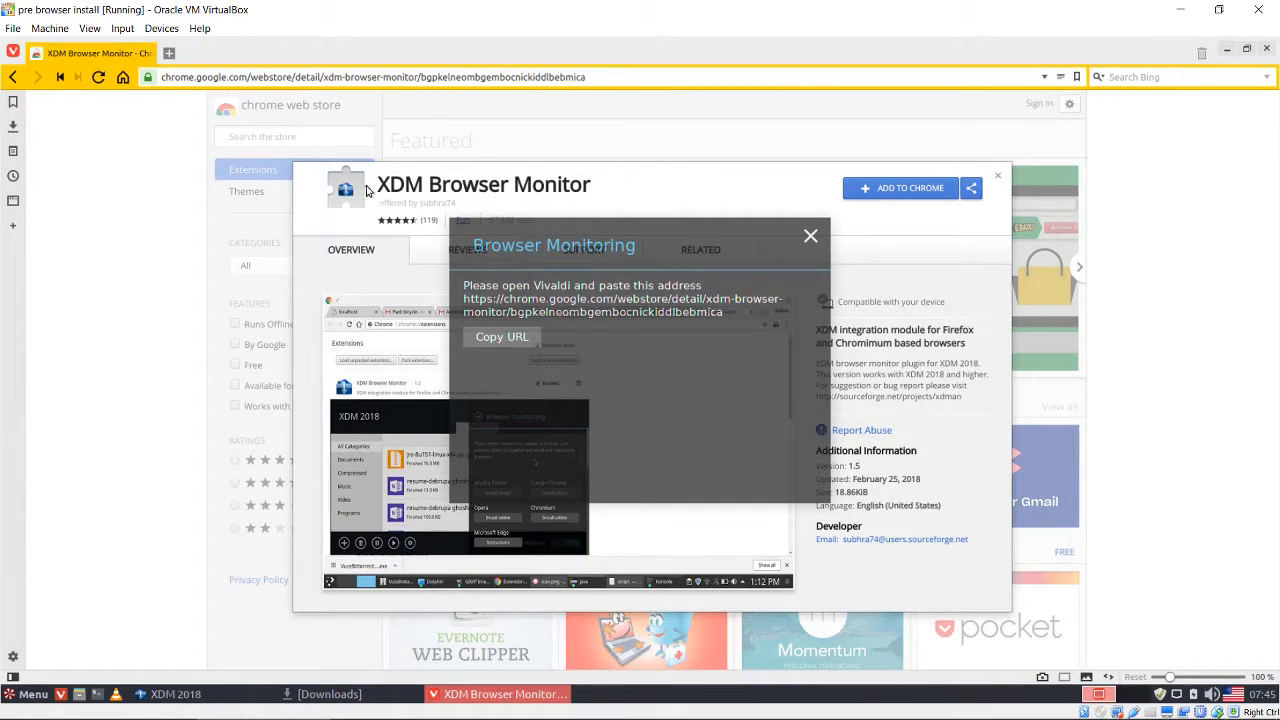
pyautogui.click(811, 237)
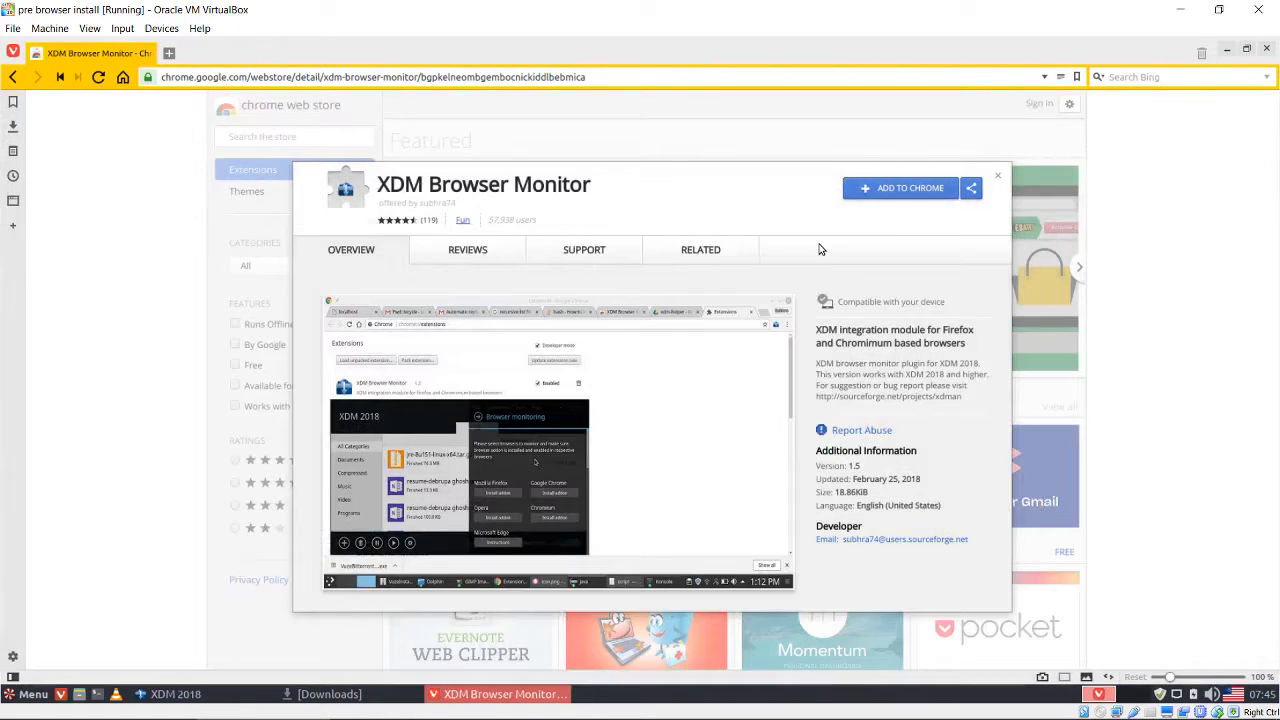
pyautogui.click(905, 190)
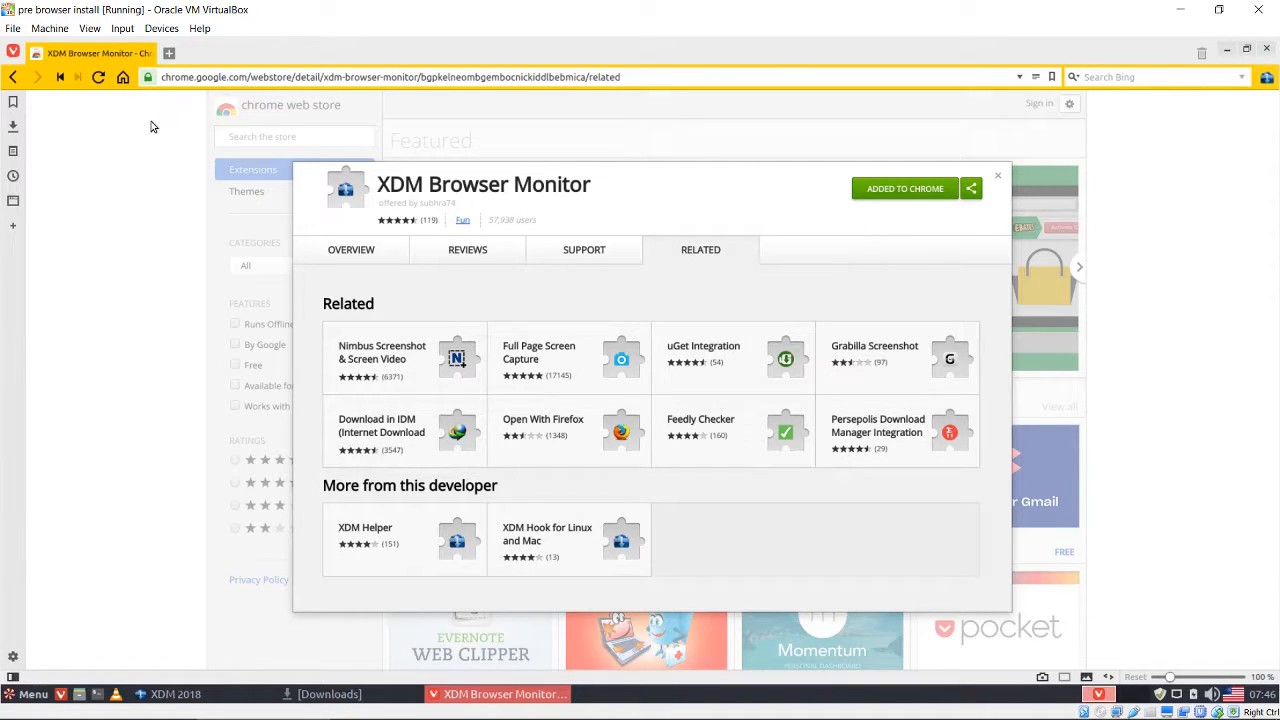
# Search for "duckduckgo" from the Vivaldi address bar and open the DuckDuckGo site from the results.
pyautogui.click(227, 79)
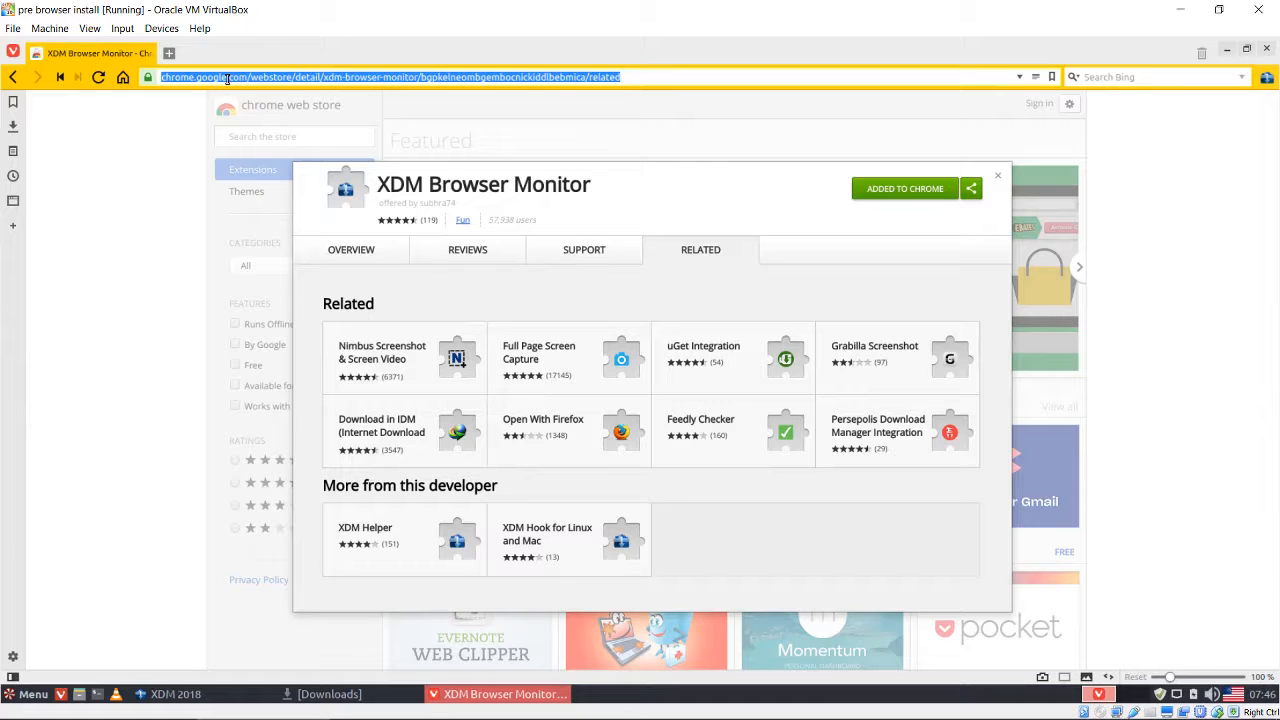
pyautogui.write('duckduc')
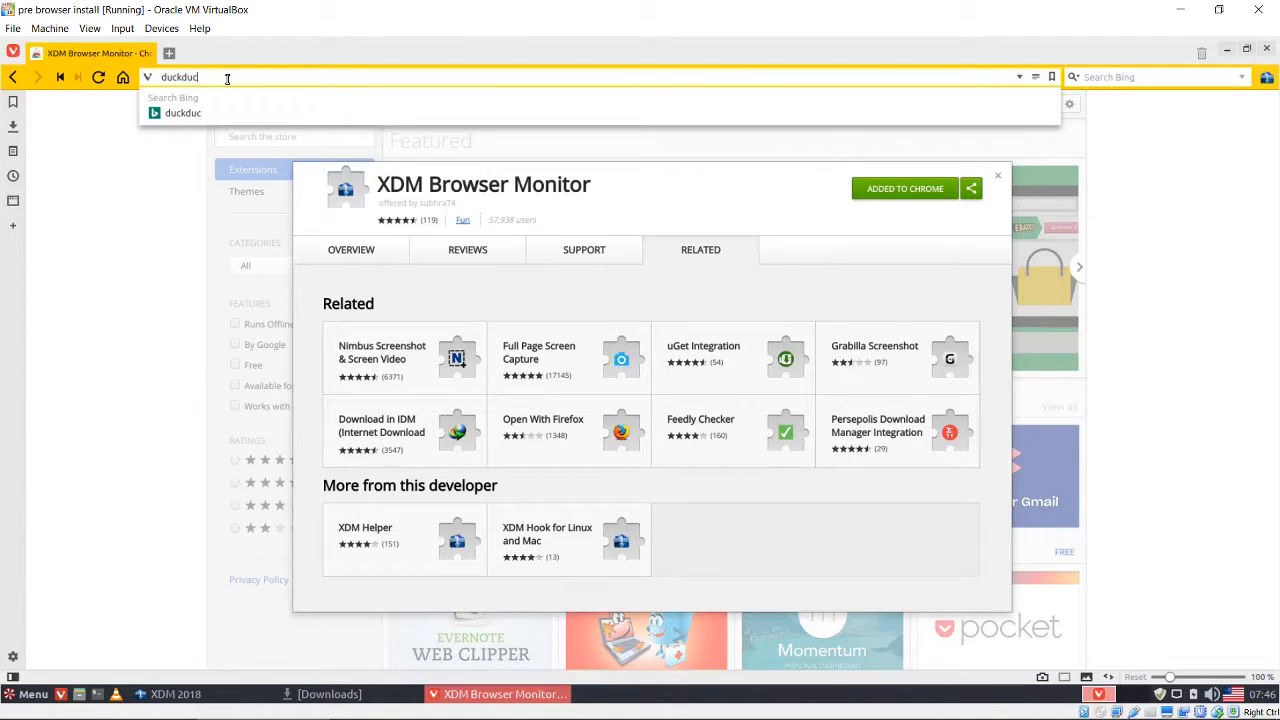
pyautogui.write('kgo')
pyautogui.press('Return')
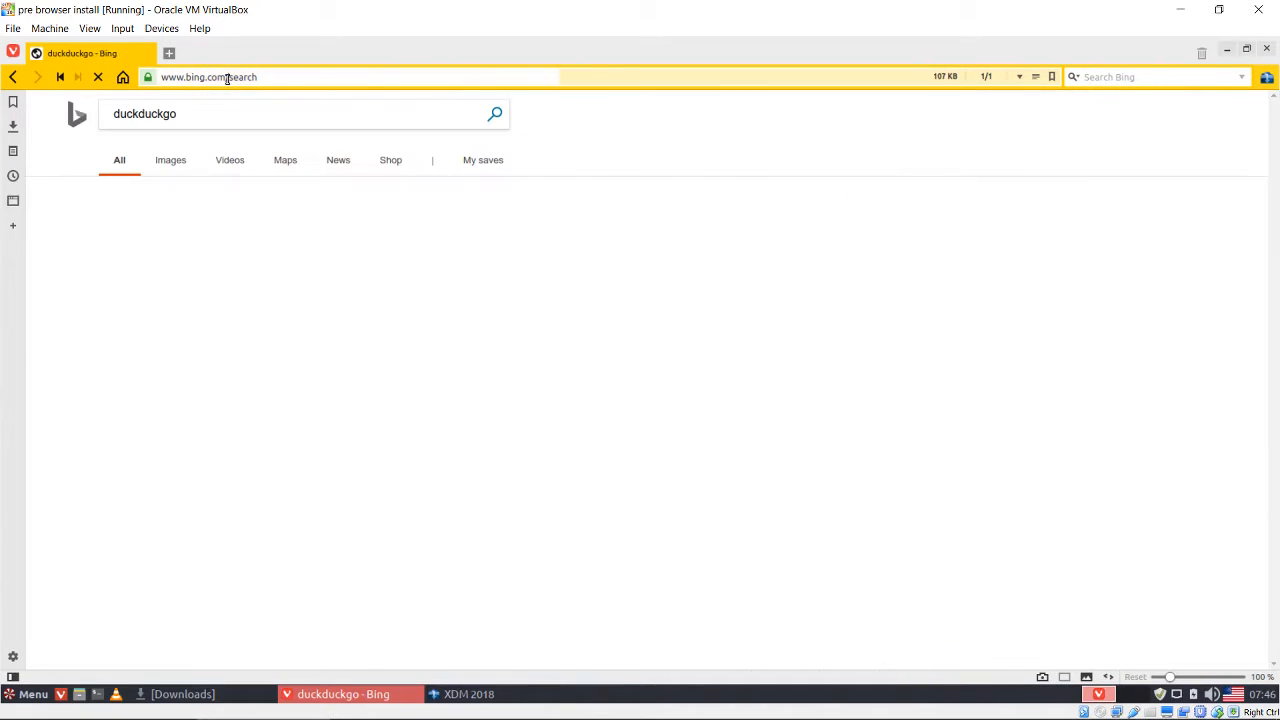
pyautogui.click(190, 388)
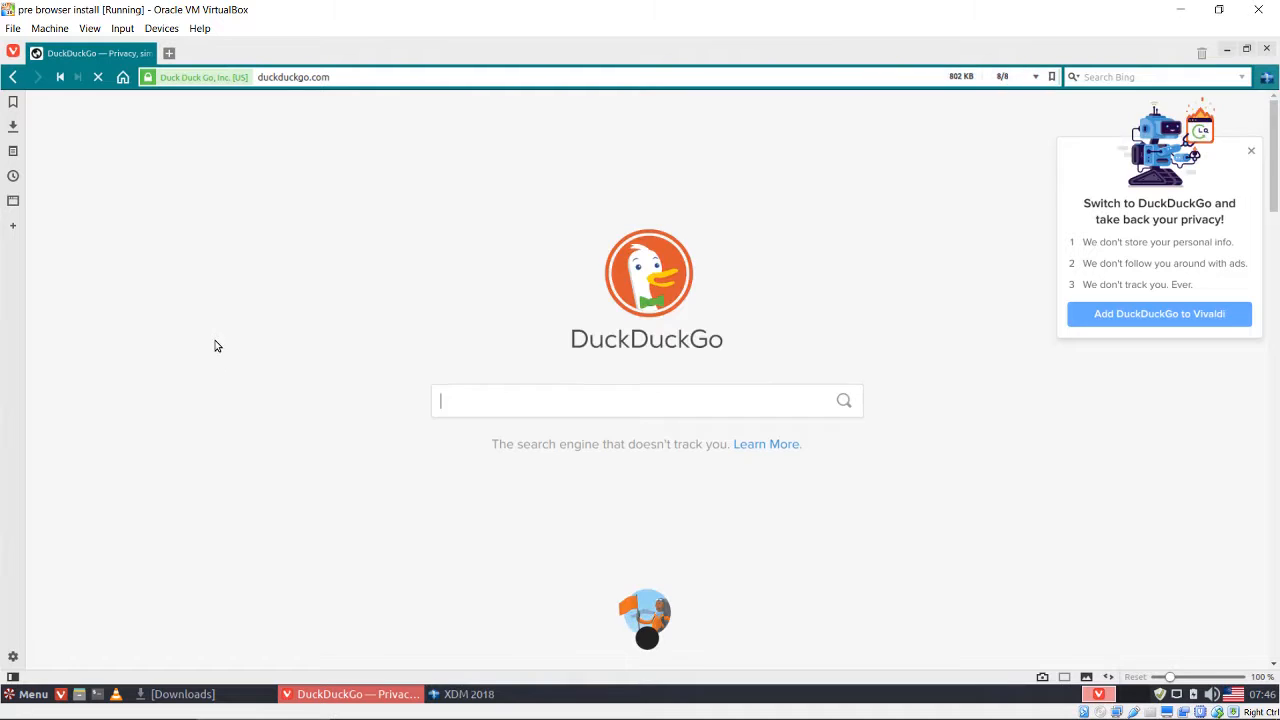
# Enable "Open Settings in a Tab" in Vivaldi's Appearance settings and close the settings window.
pyautogui.click(13, 53)
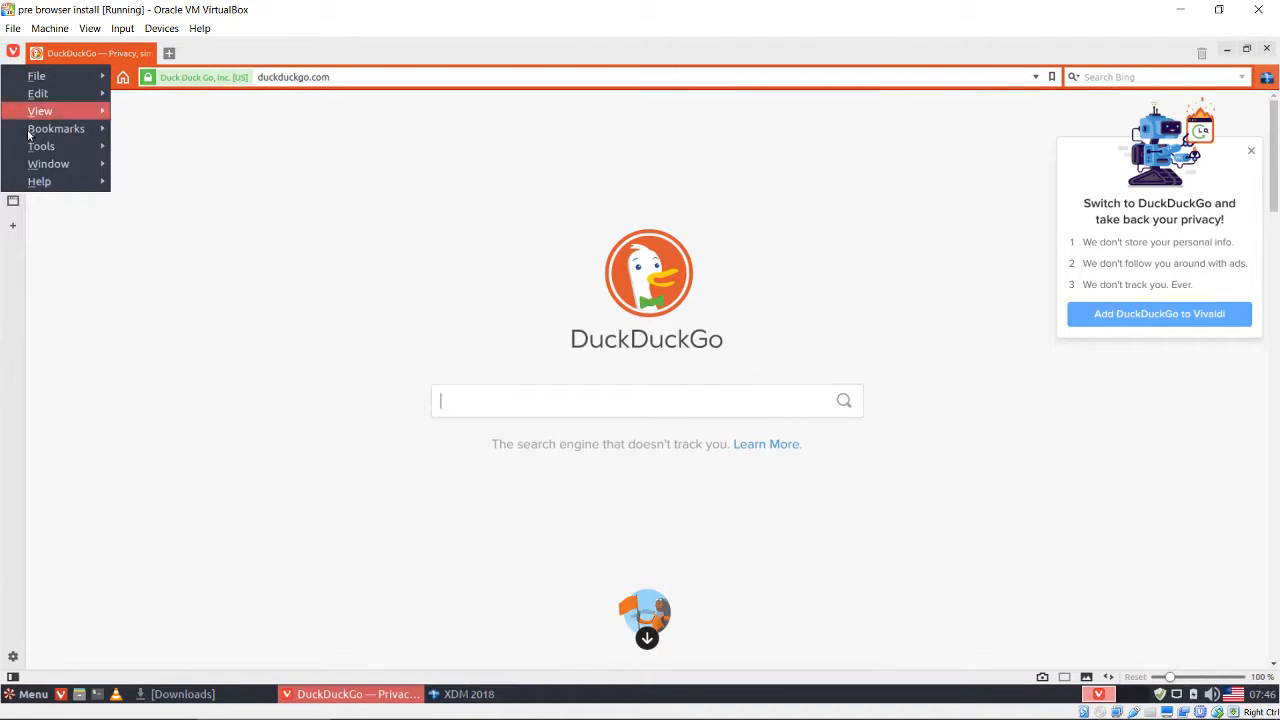
pyautogui.moveTo(40, 148)
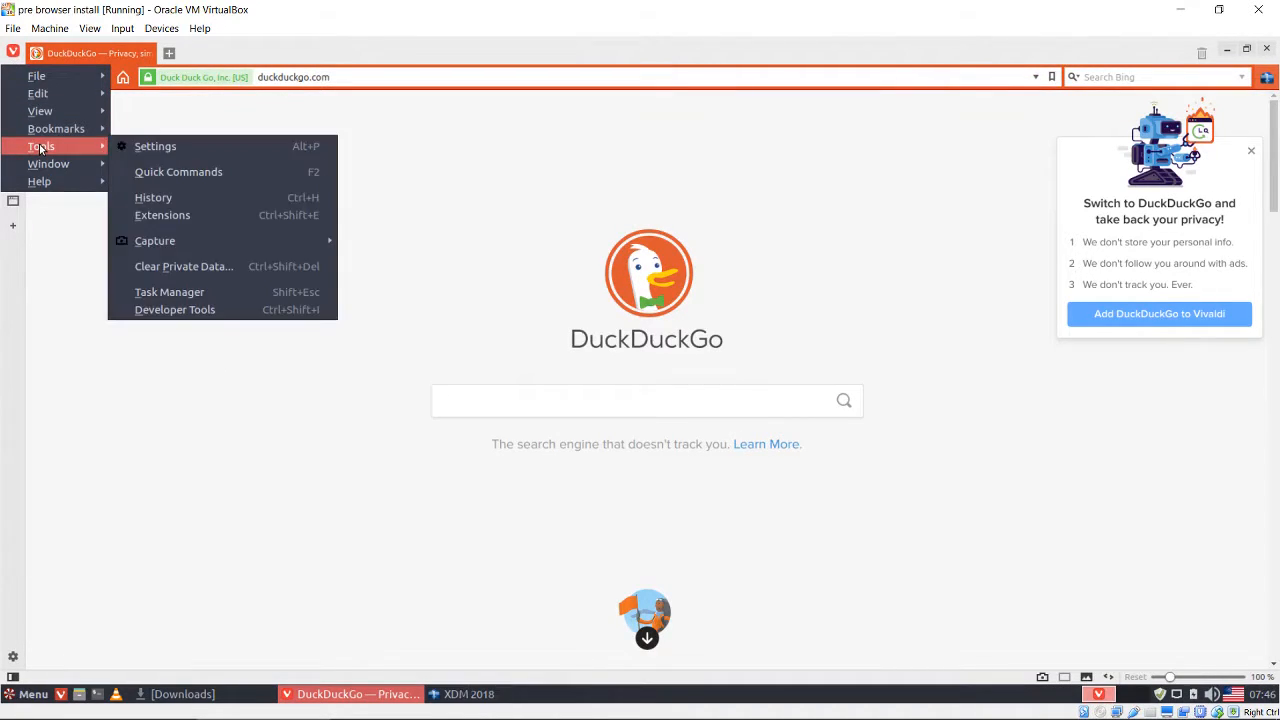
pyautogui.click(140, 153)
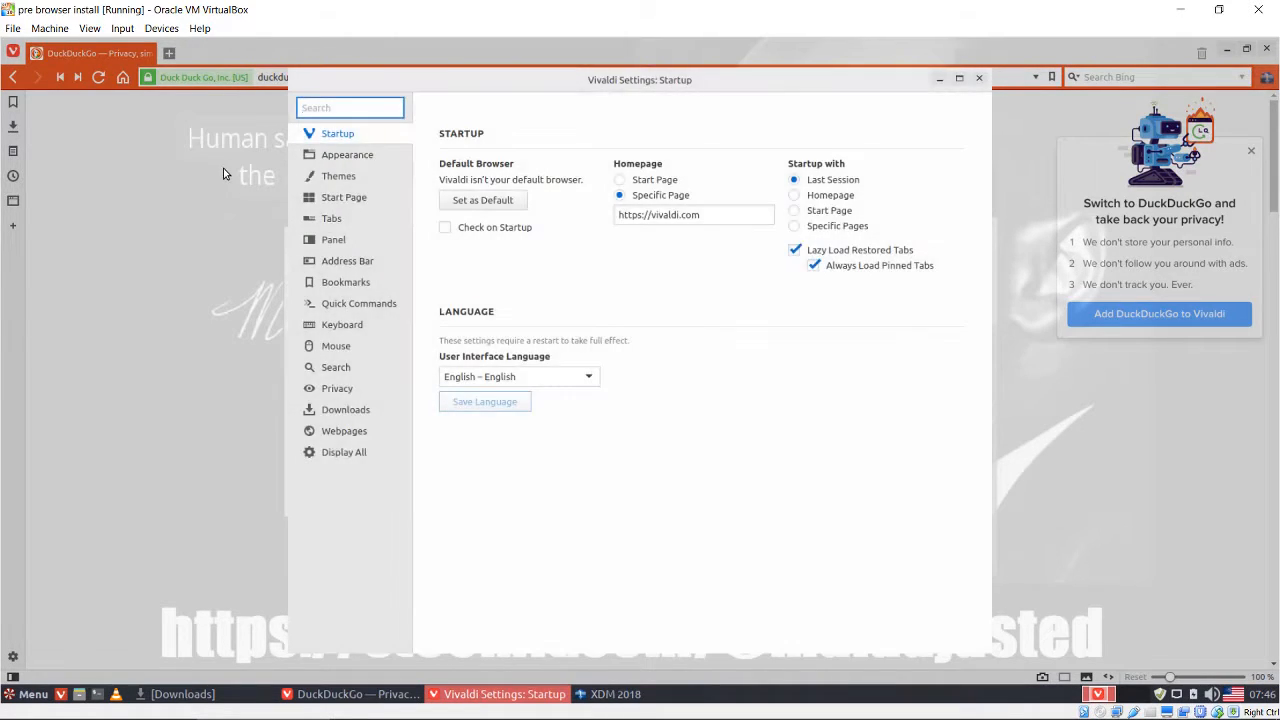
pyautogui.click(350, 155)
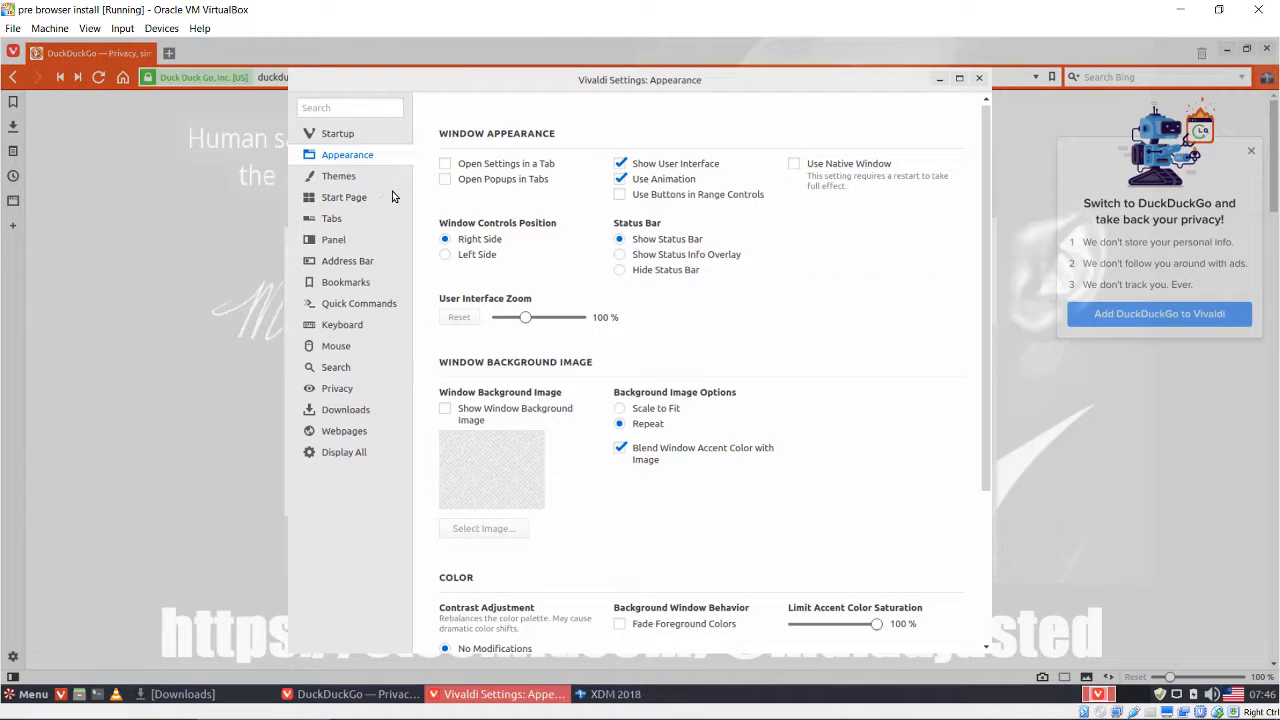
pyautogui.click(446, 166)
pyautogui.click(980, 79)
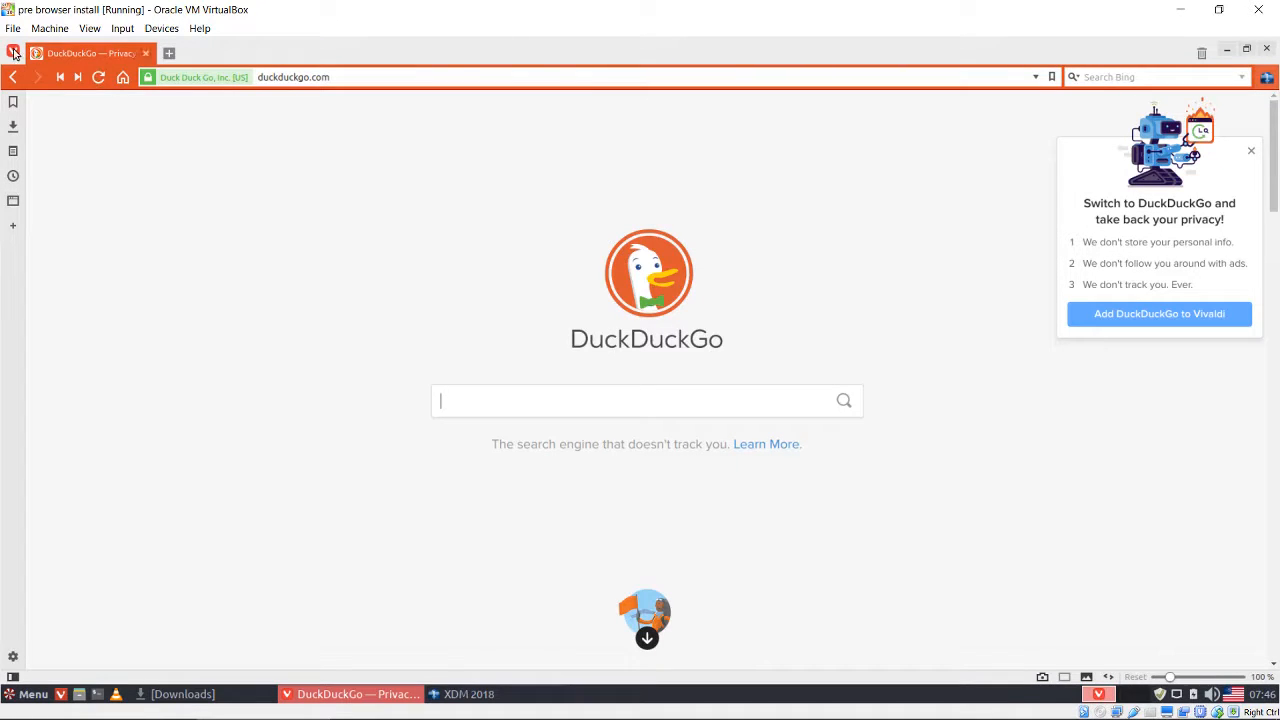
# Reopen Vivaldi's settings in a tab, set Vivaldi as the default browser, and enable Check on Startup.
pyautogui.click(13, 52)
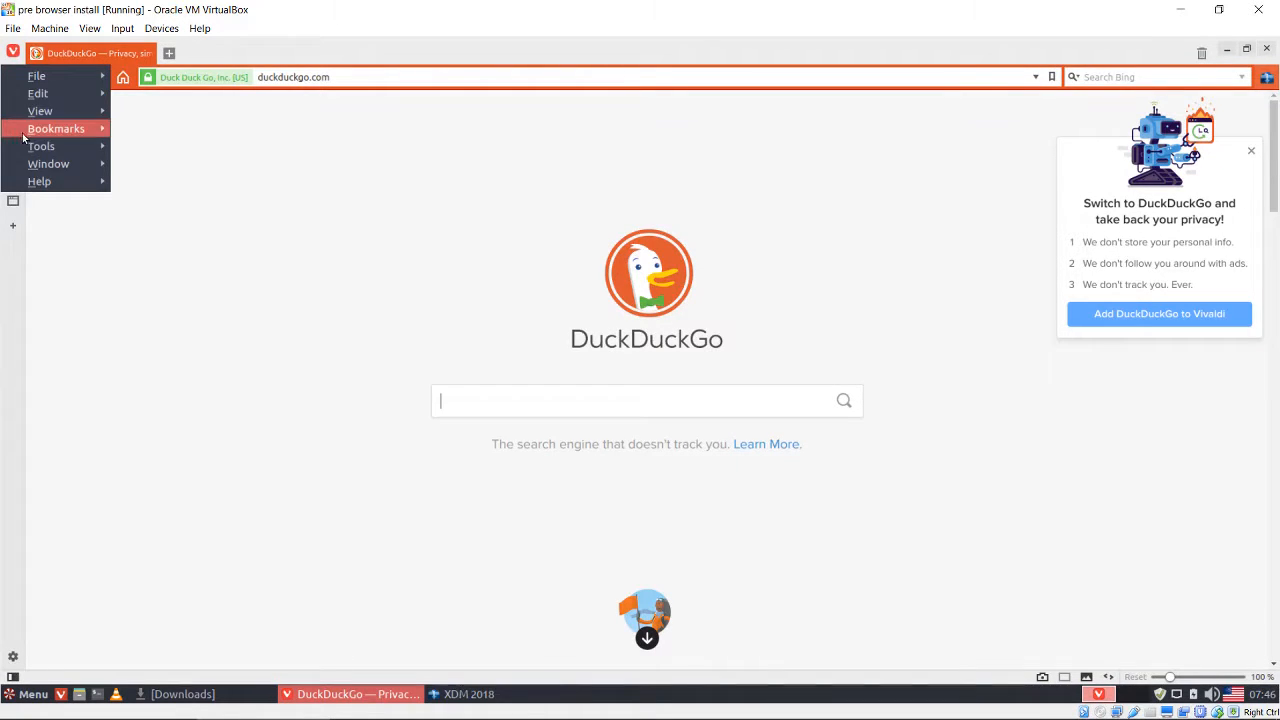
pyautogui.moveTo(48, 150)
pyautogui.click(167, 149)
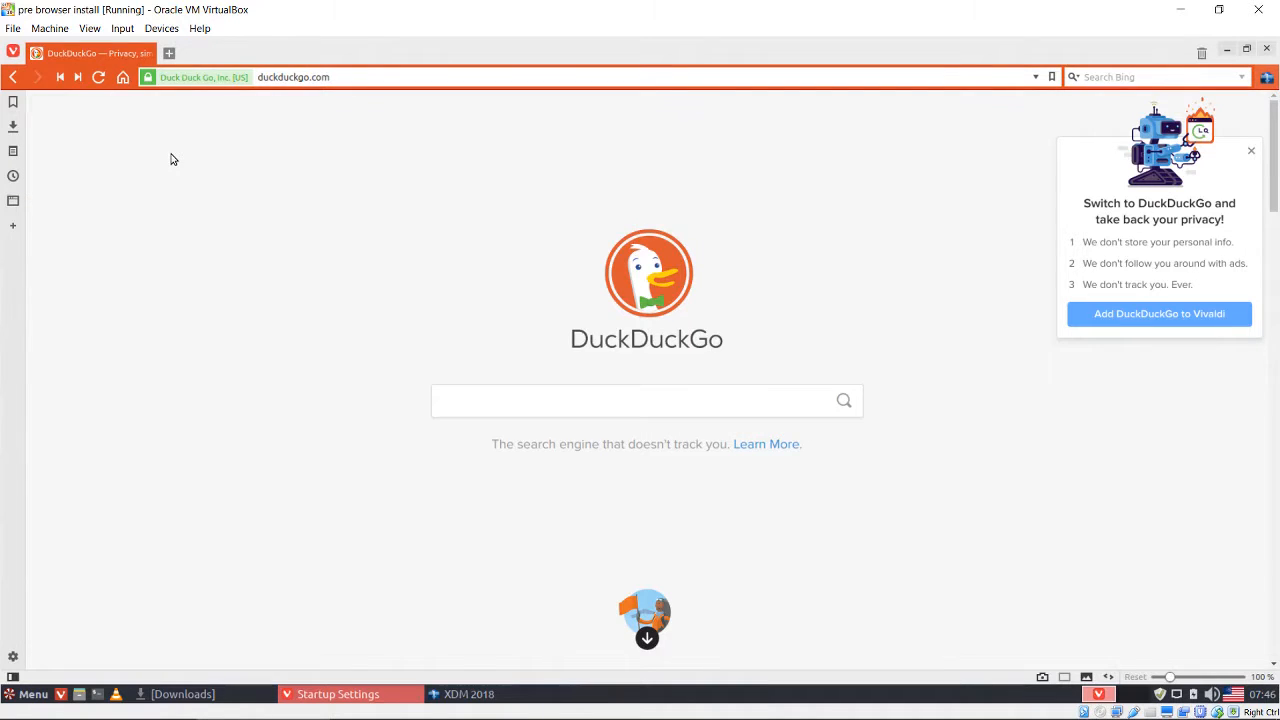
pyautogui.moveTo(74, 62)
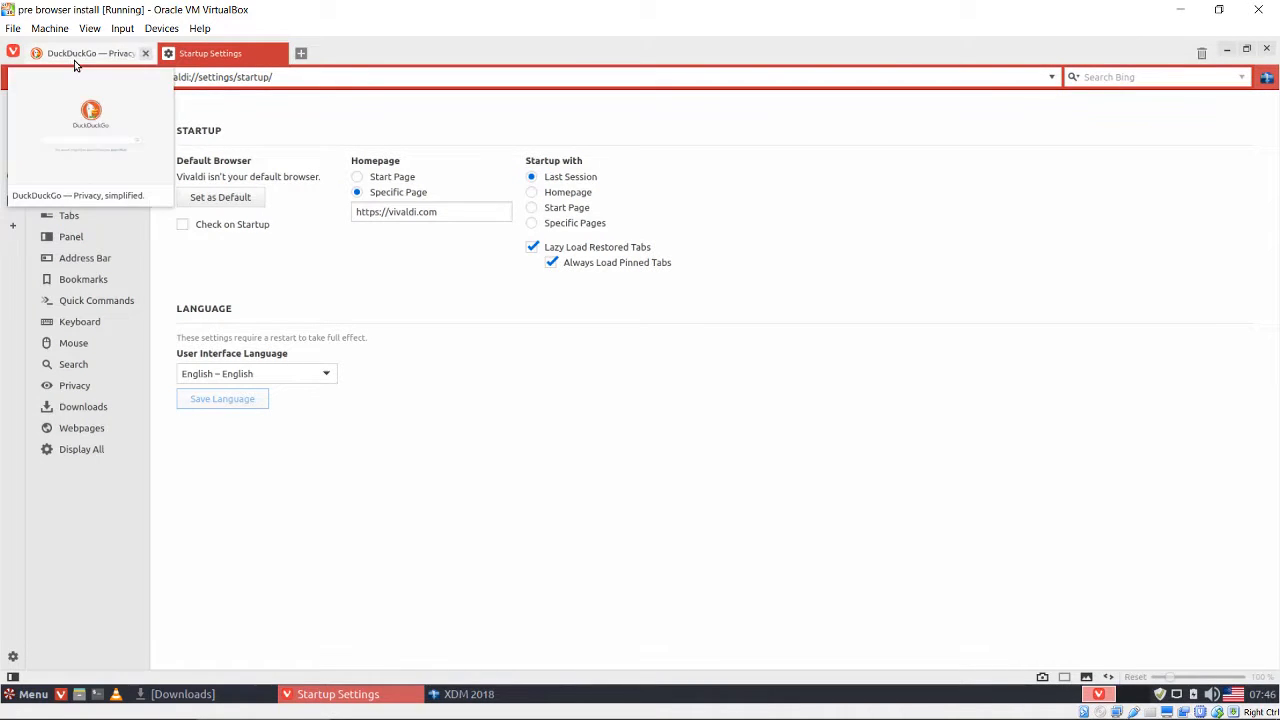
pyautogui.click(228, 199)
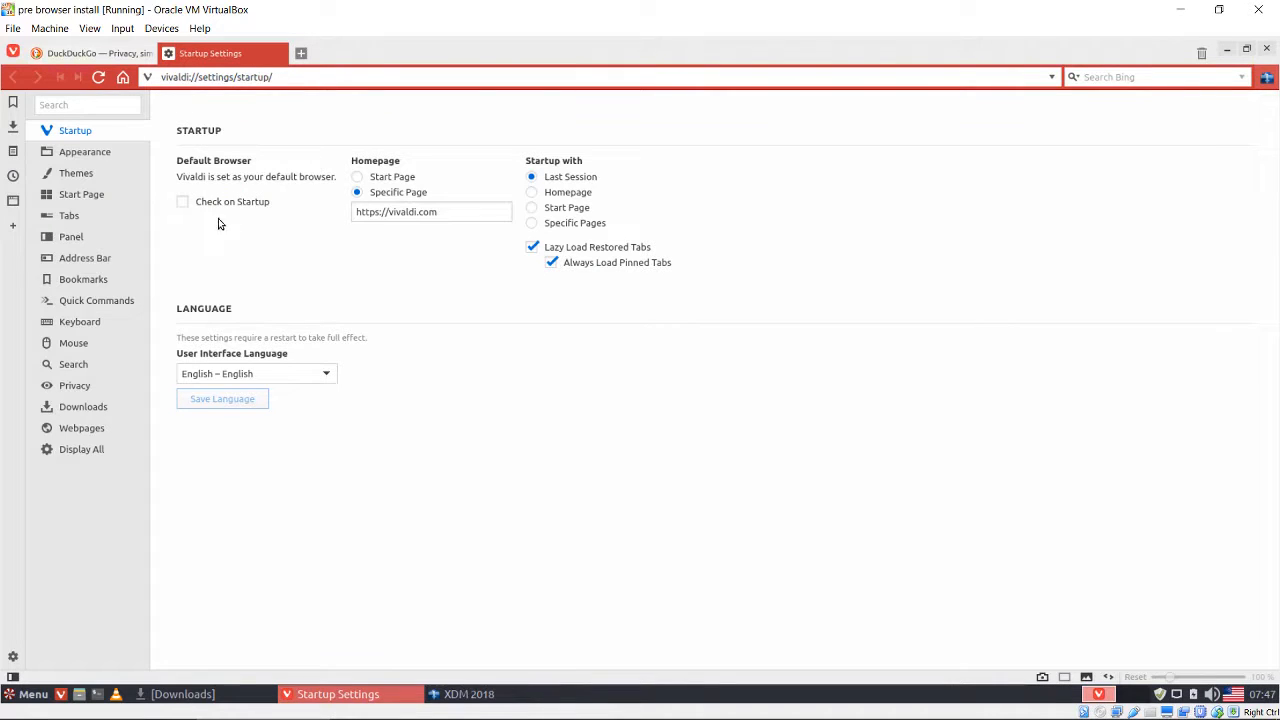
pyautogui.click(183, 202)
# Return to the DuckDuckGo page, dismiss its add-to-Vivaldi promotion, and switch the site to the dark theme.
pyautogui.click(101, 55)
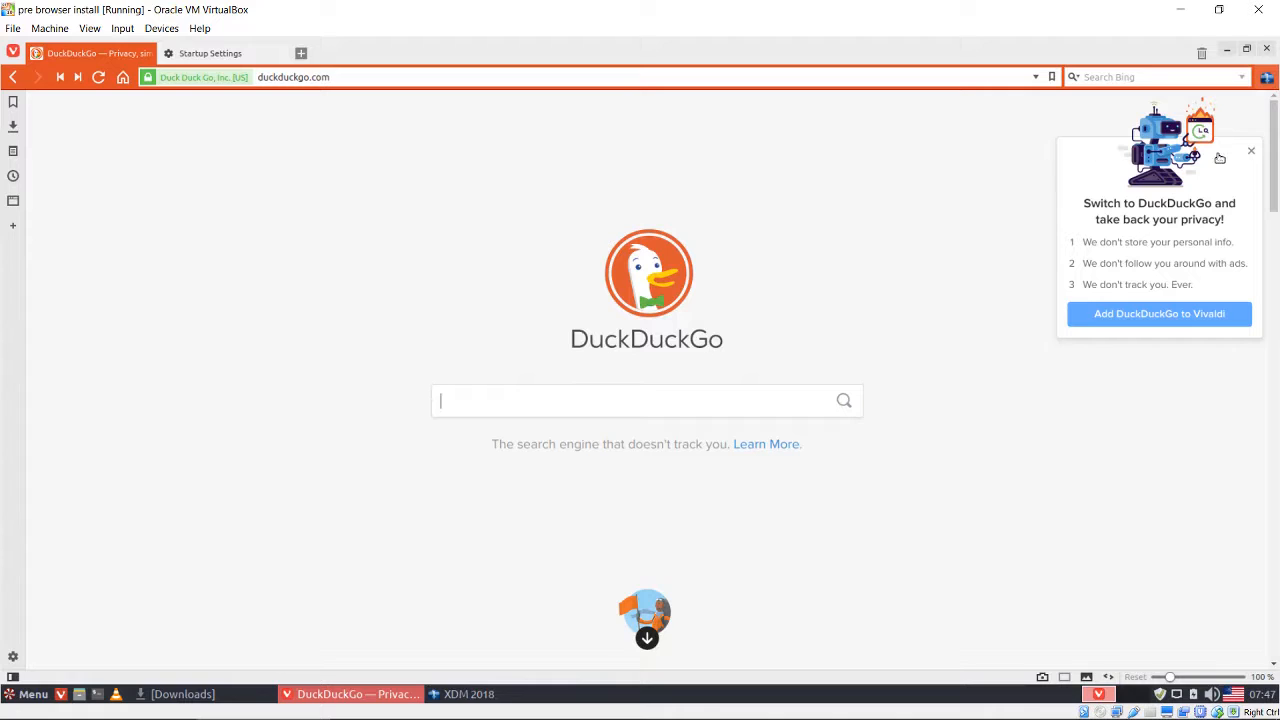
pyautogui.click(1251, 151)
pyautogui.click(1253, 153)
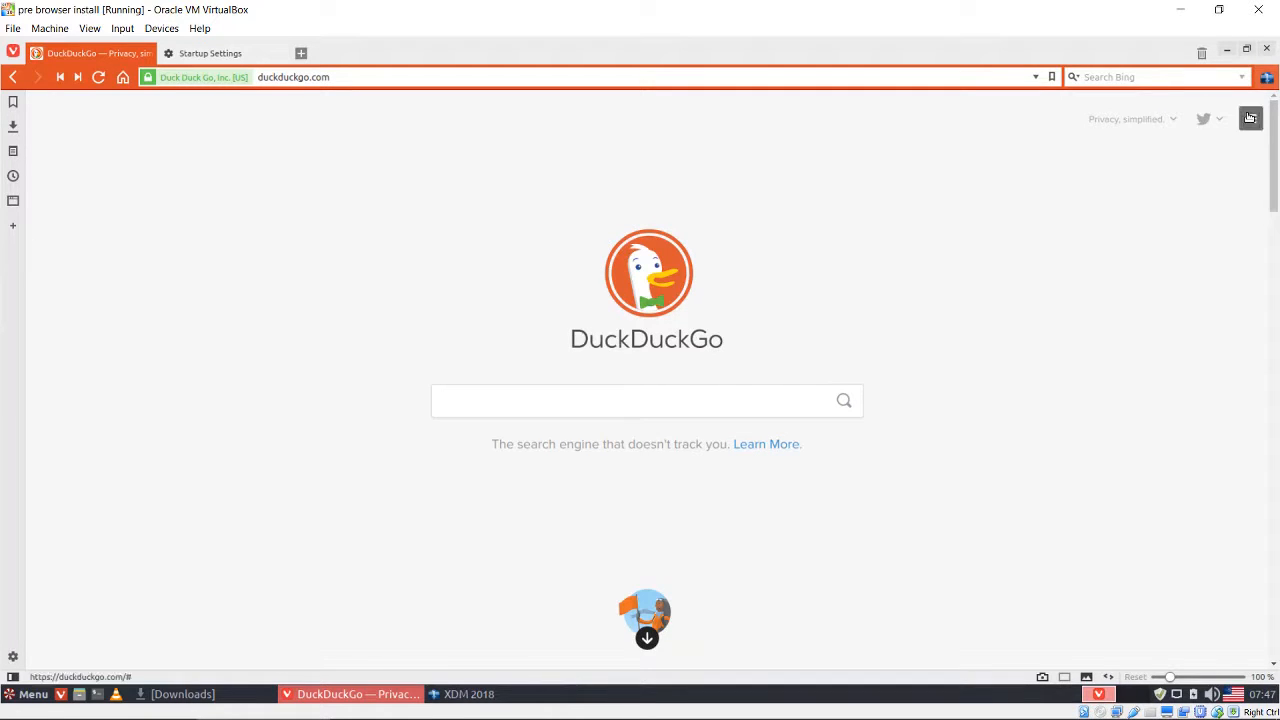
pyautogui.click(1251, 118)
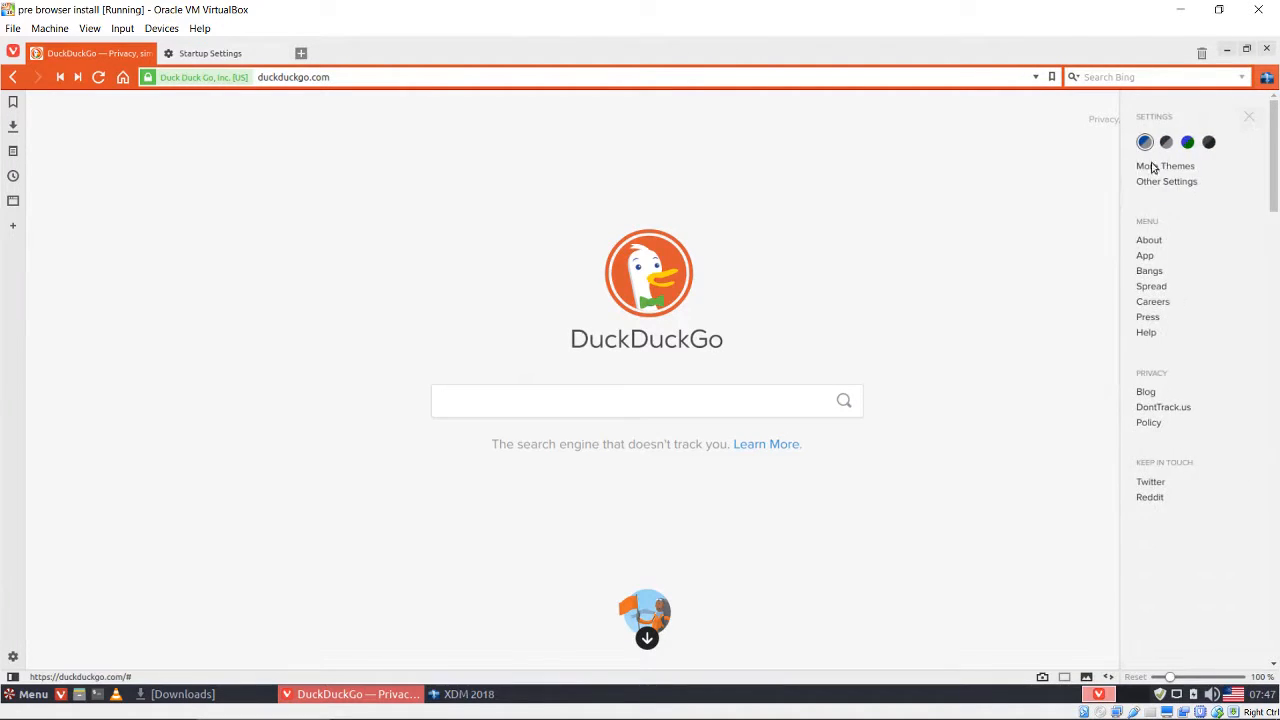
pyautogui.click(1208, 142)
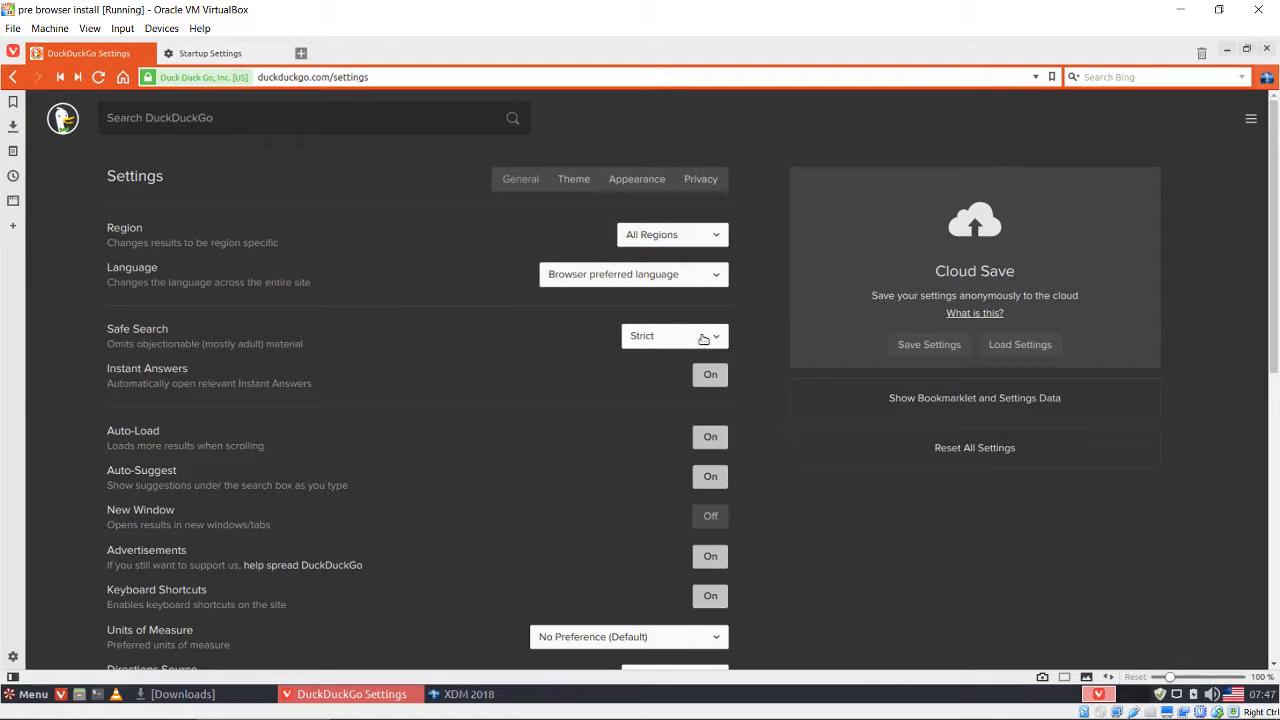
# Set Safe Search to Off and turn off Instant Answers in the DuckDuckGo general settings.
pyautogui.click(653, 337)
pyautogui.click(636, 381)
pyautogui.click(709, 381)
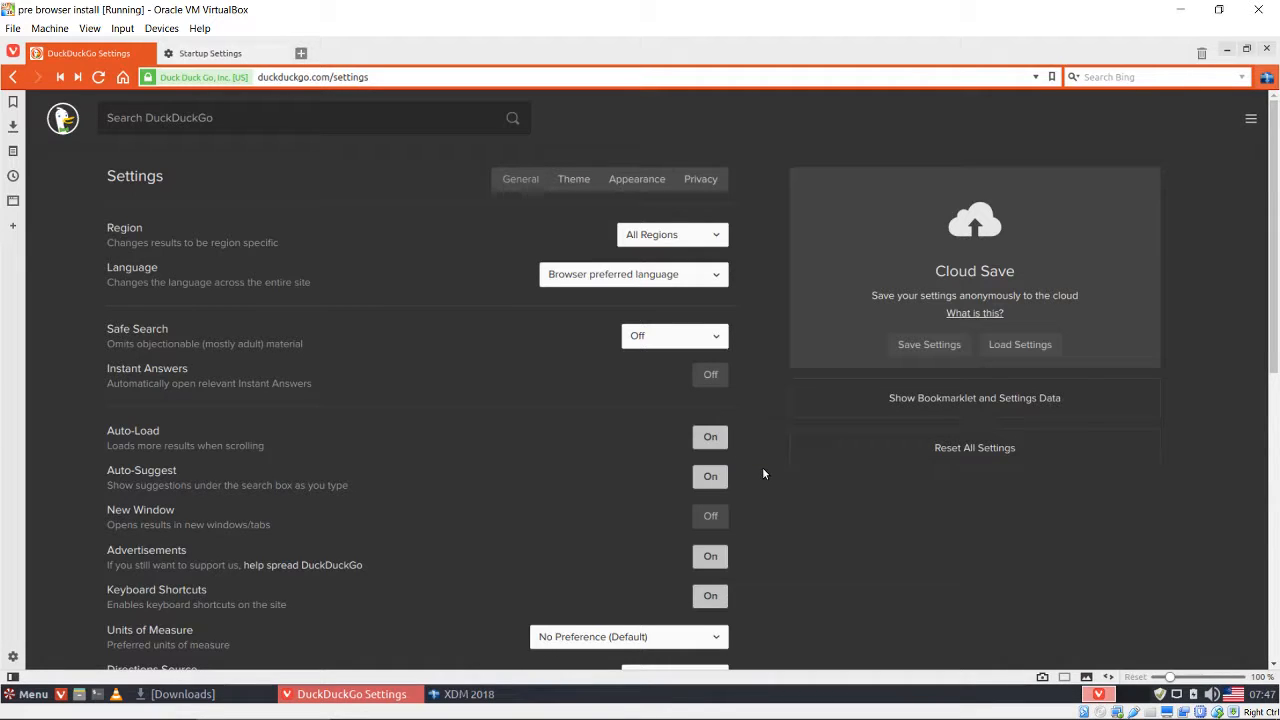
# Turn off Auto-Suggest and Advertisements in the DuckDuckGo general settings.
pyautogui.click(710, 479)
pyautogui.scroll(-2, 763, 503)
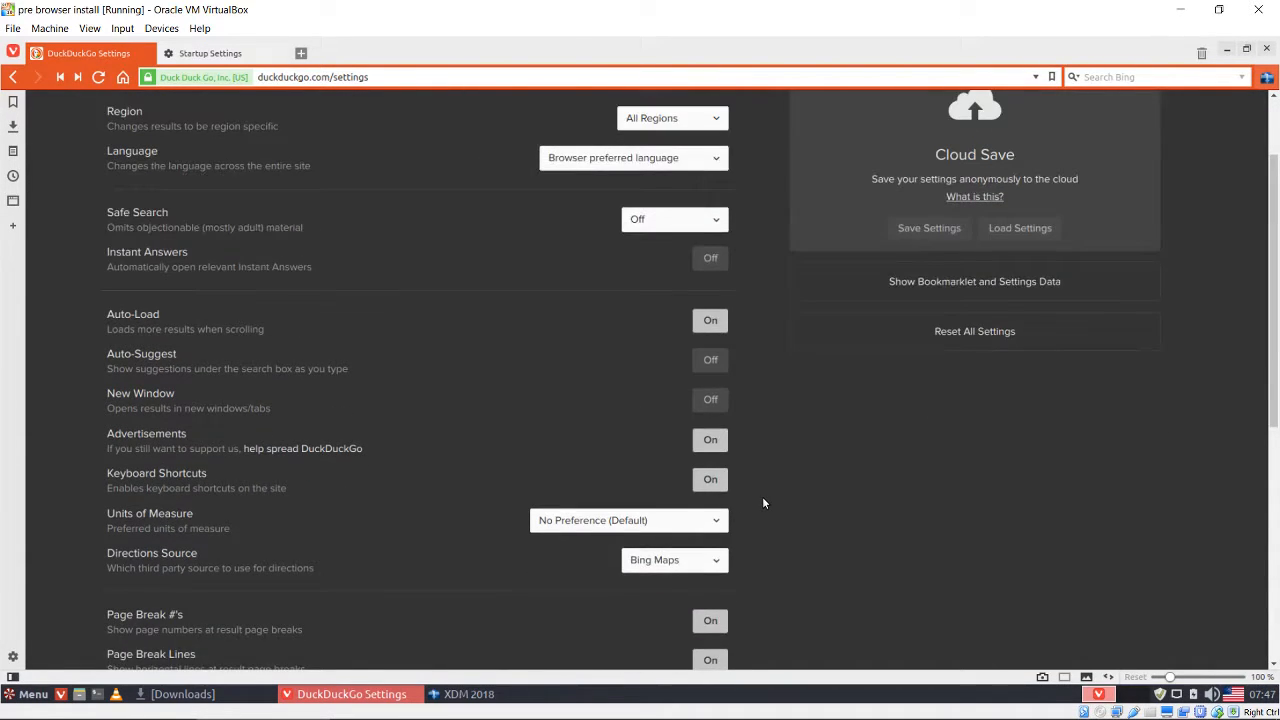
pyautogui.scroll(-1, 763, 503)
pyautogui.click(711, 408)
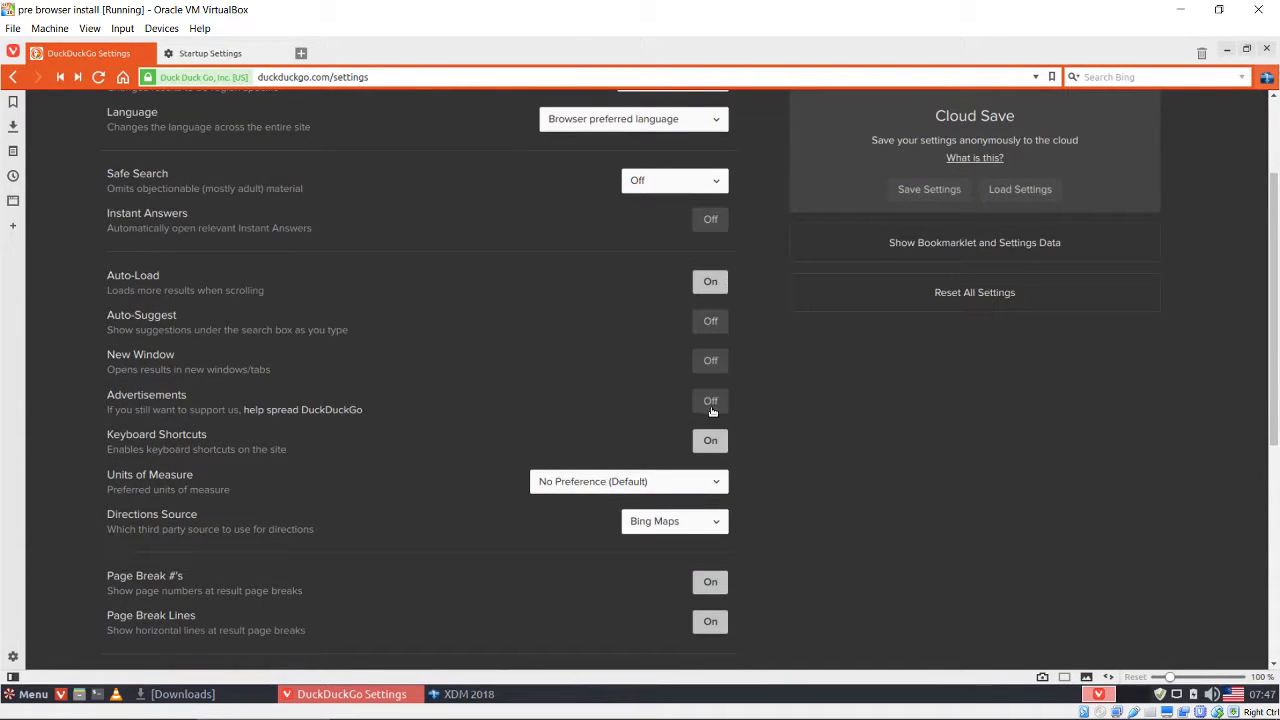
# Turn off Install DuckDuckGo, Privacy Newsletter, their reminders and Homepage Privacy Tips, and save and exit the DuckDuckGo settings.
pyautogui.scroll(-5, 842, 455)
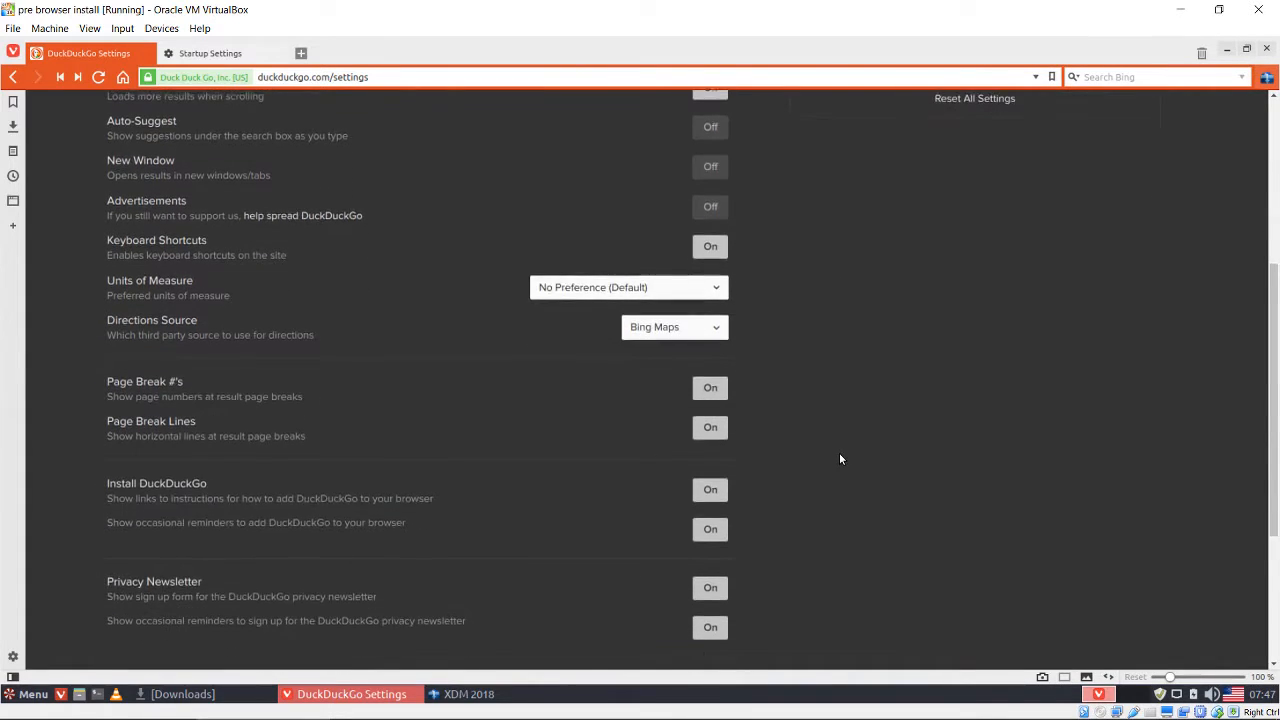
pyautogui.scroll(-1, 839, 458)
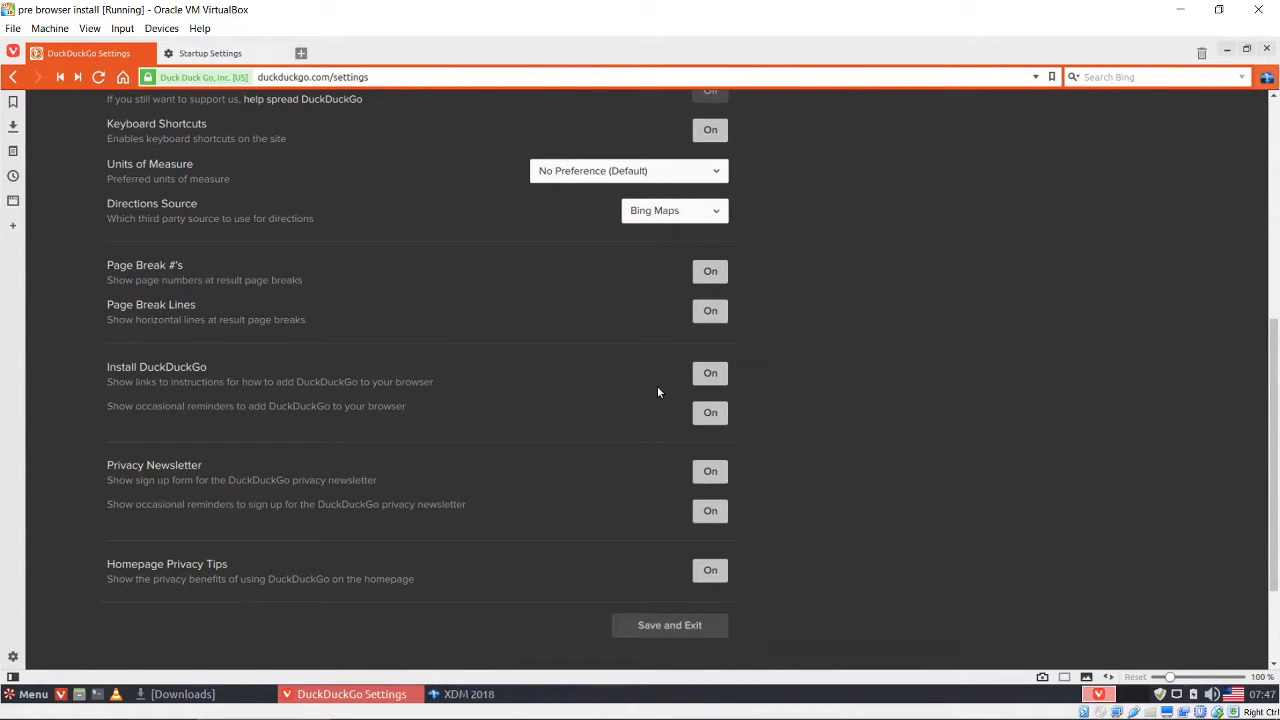
pyautogui.click(703, 380)
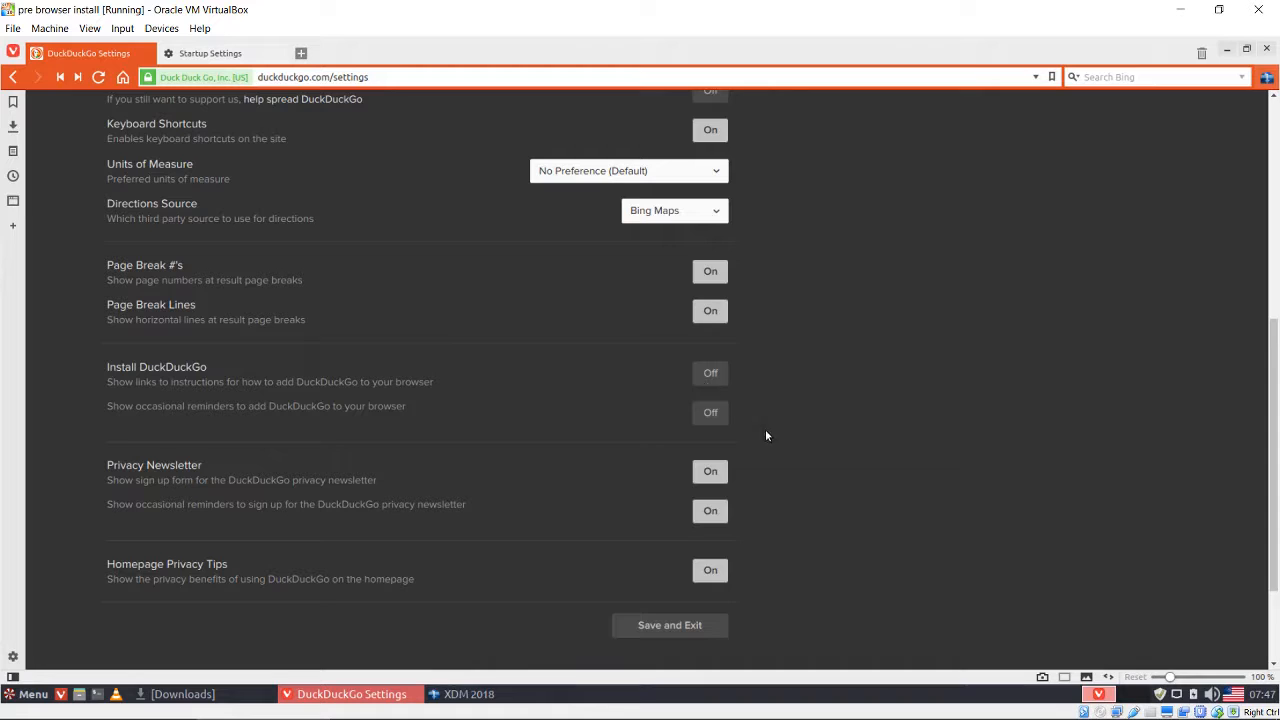
pyautogui.scroll(-2, 785, 470)
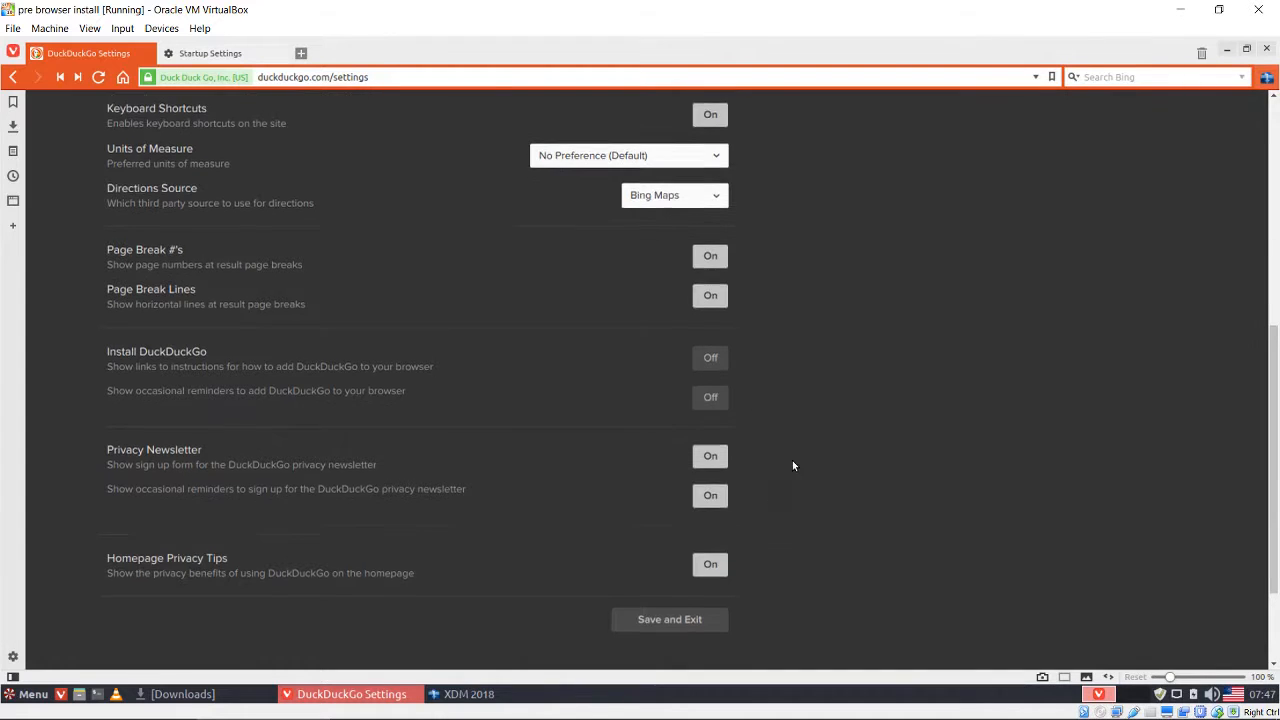
pyautogui.click(718, 358)
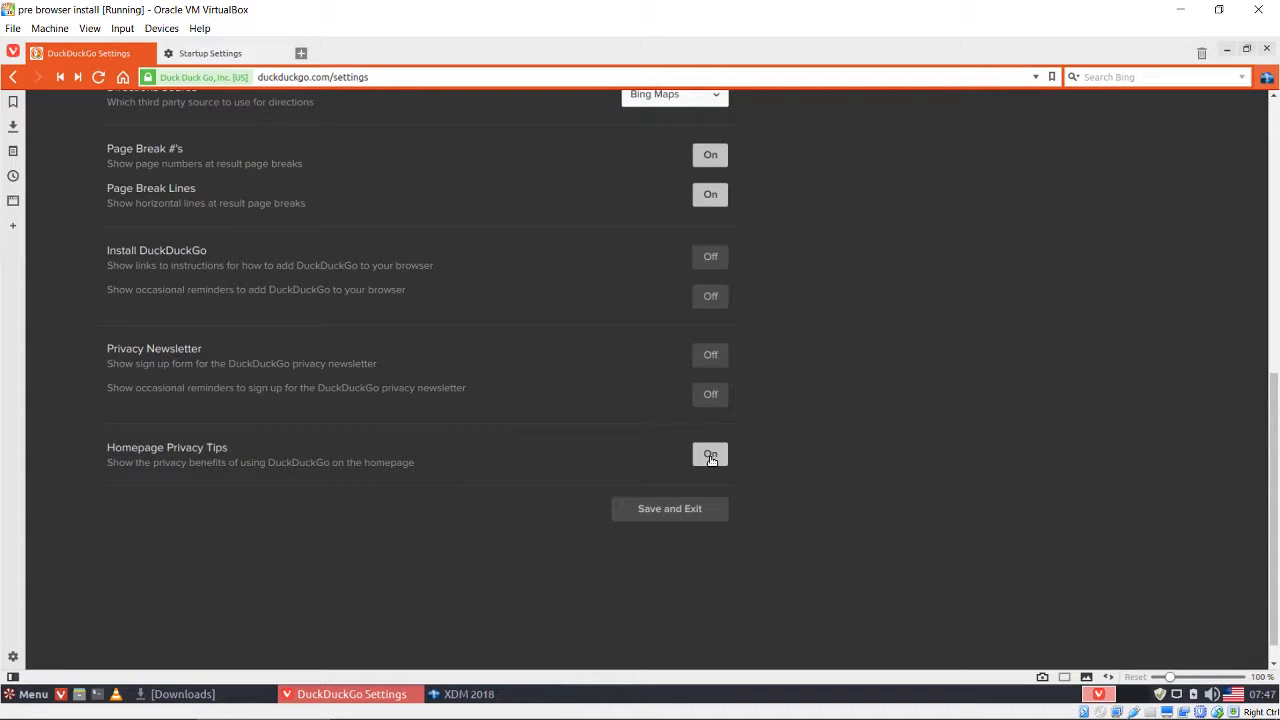
pyautogui.click(710, 455)
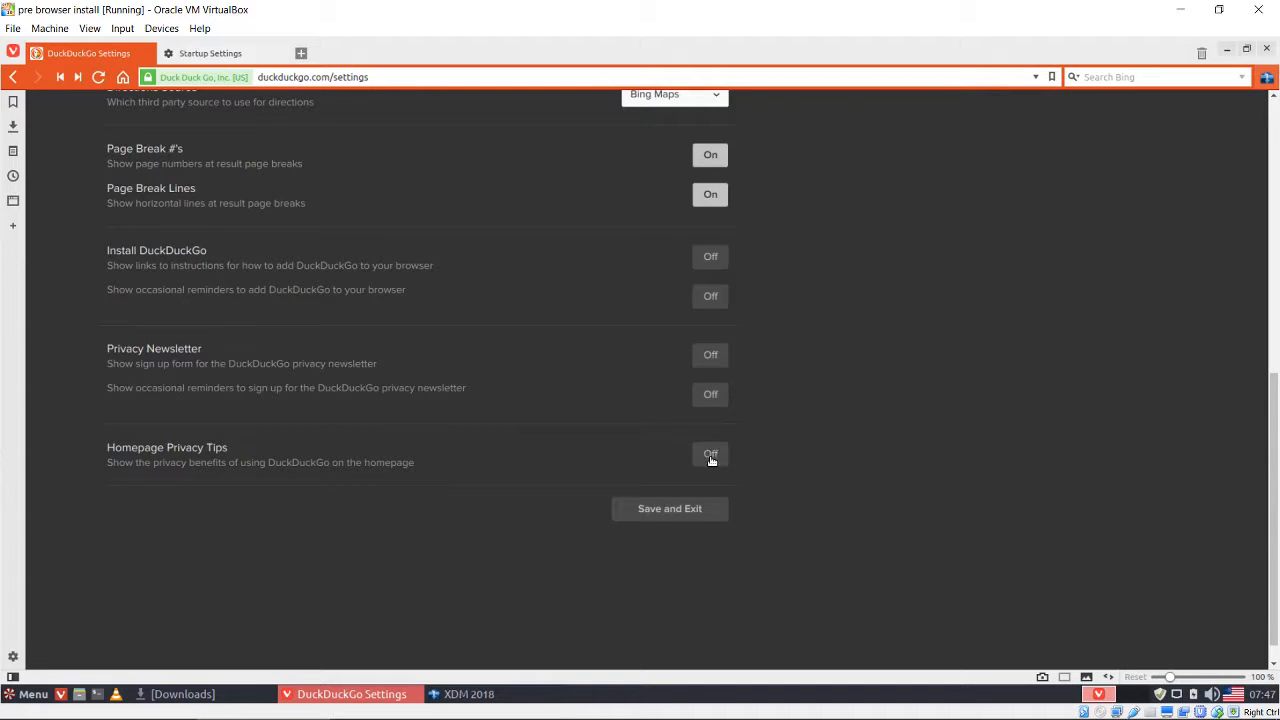
pyautogui.click(665, 508)
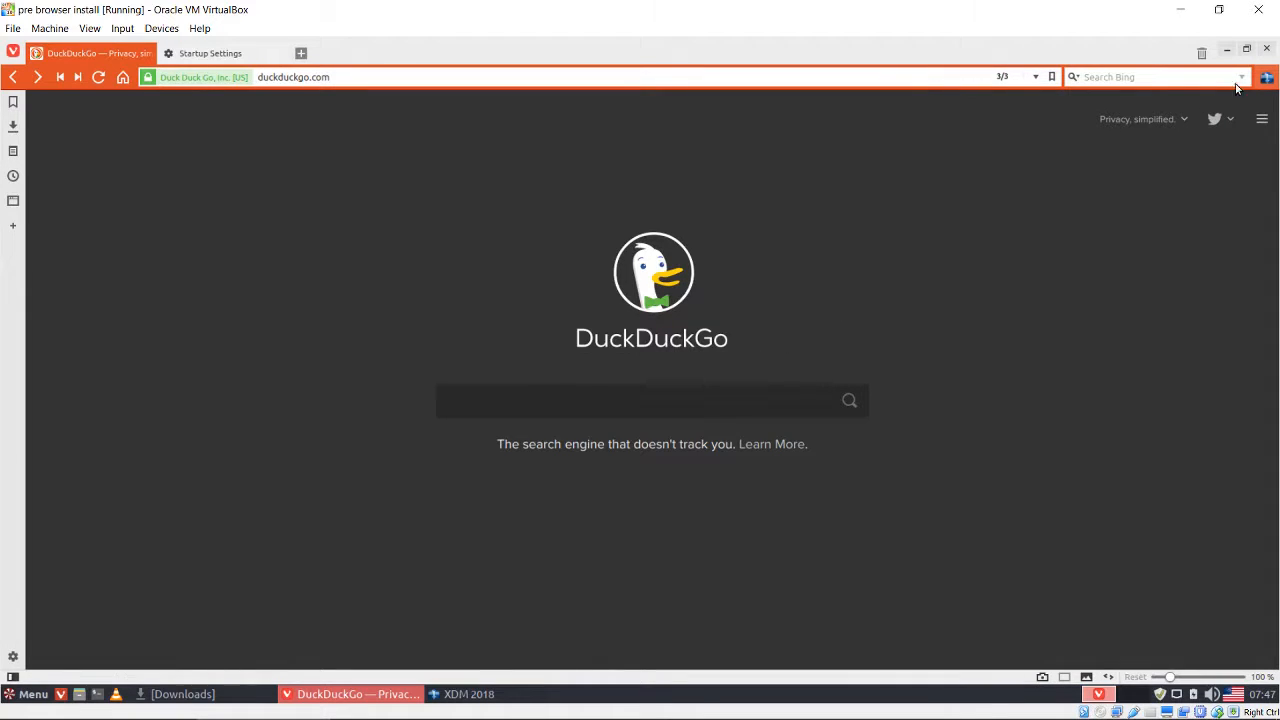
# Hide the XDM Browser Monitor extension button from the browser's address bar.
pyautogui.rightClick(1271, 85)
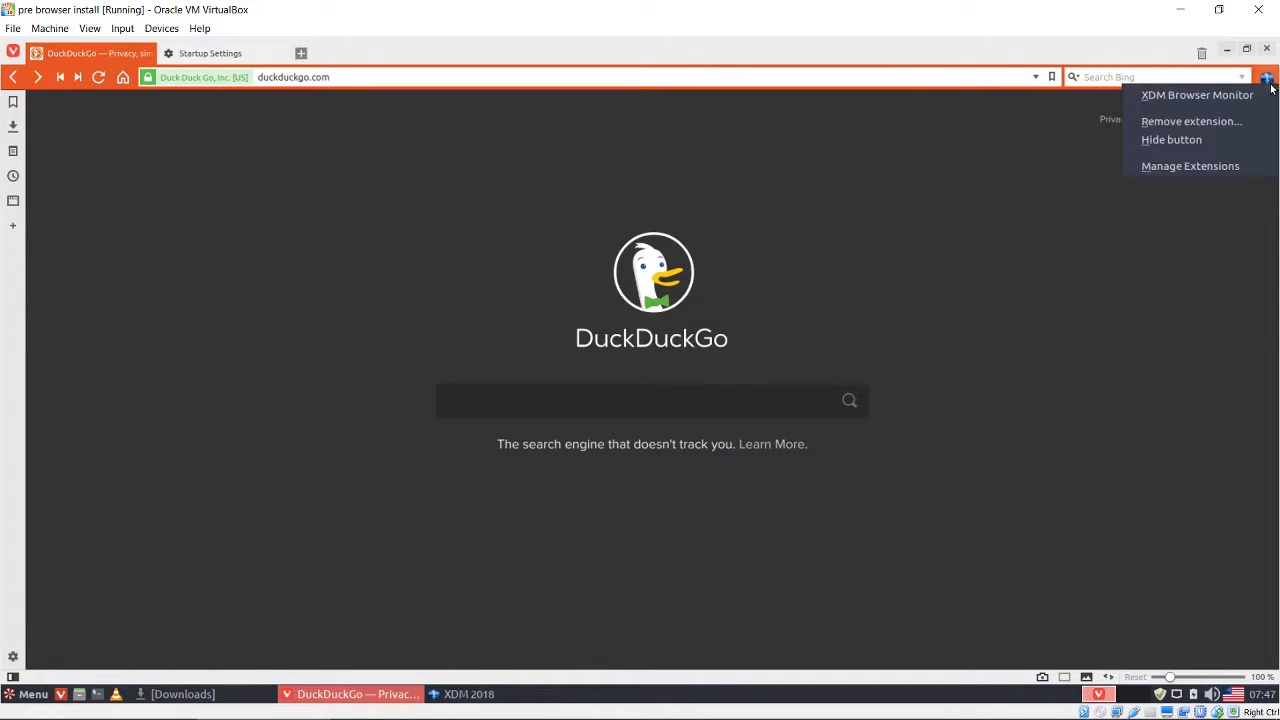
pyautogui.click(1173, 145)
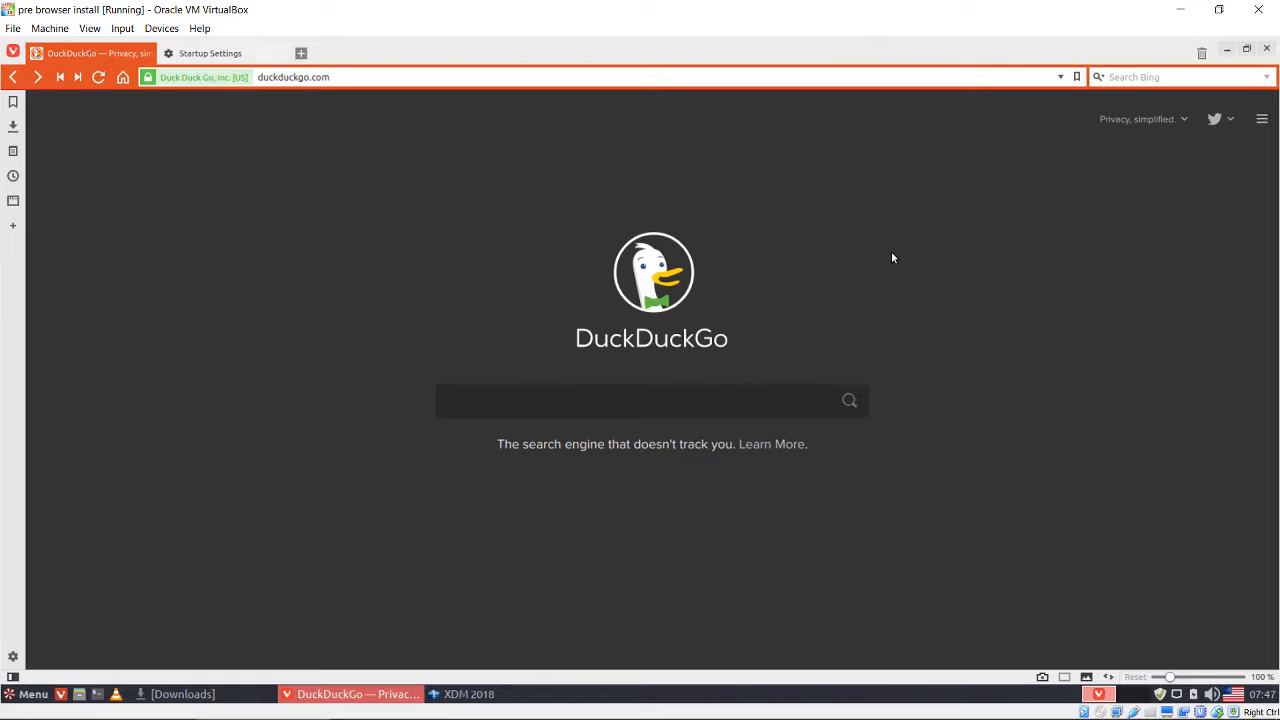
# Set Vivaldi to start with Specific Pages, using the currently open DuckDuckGo page.
pyautogui.click(237, 55)
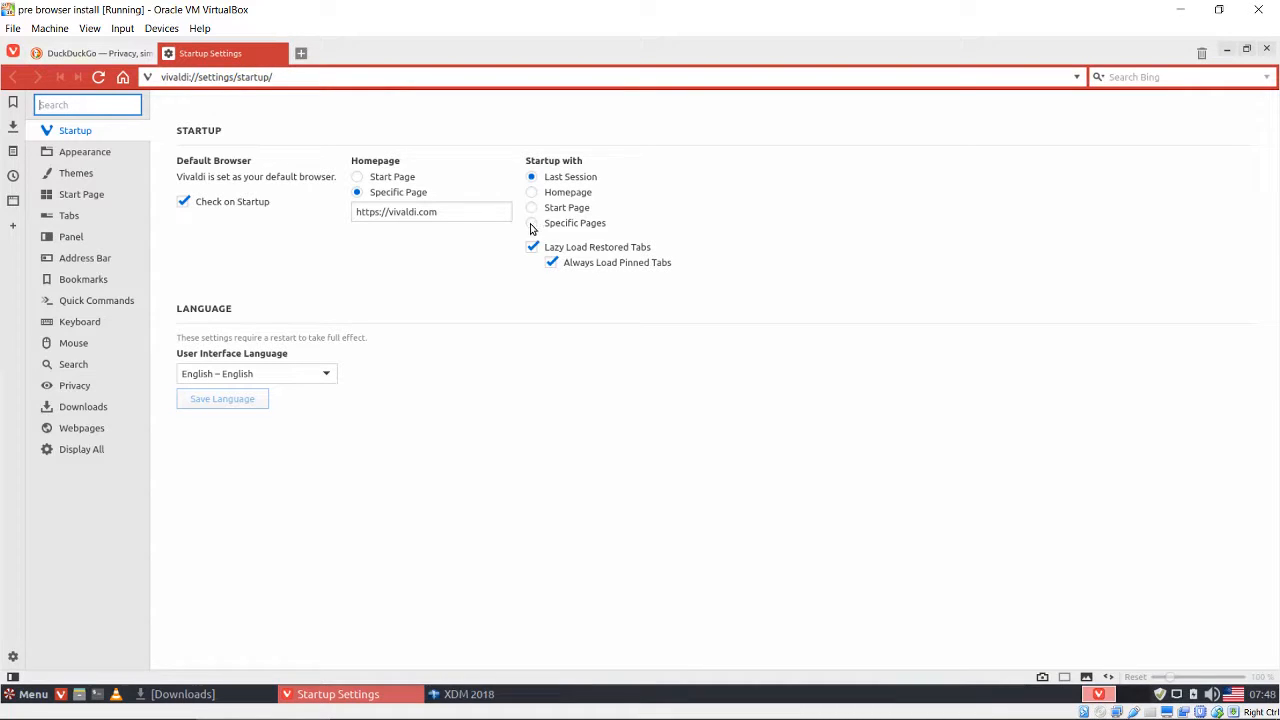
pyautogui.click(531, 224)
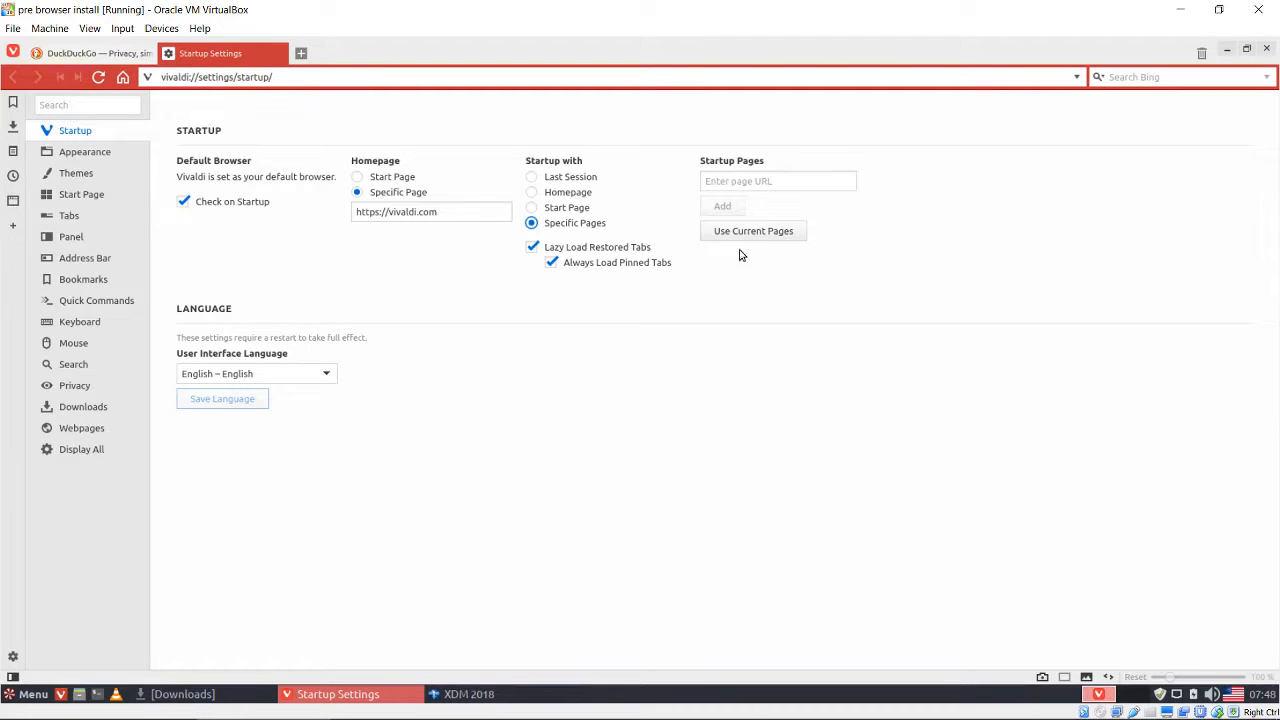
pyautogui.click(760, 236)
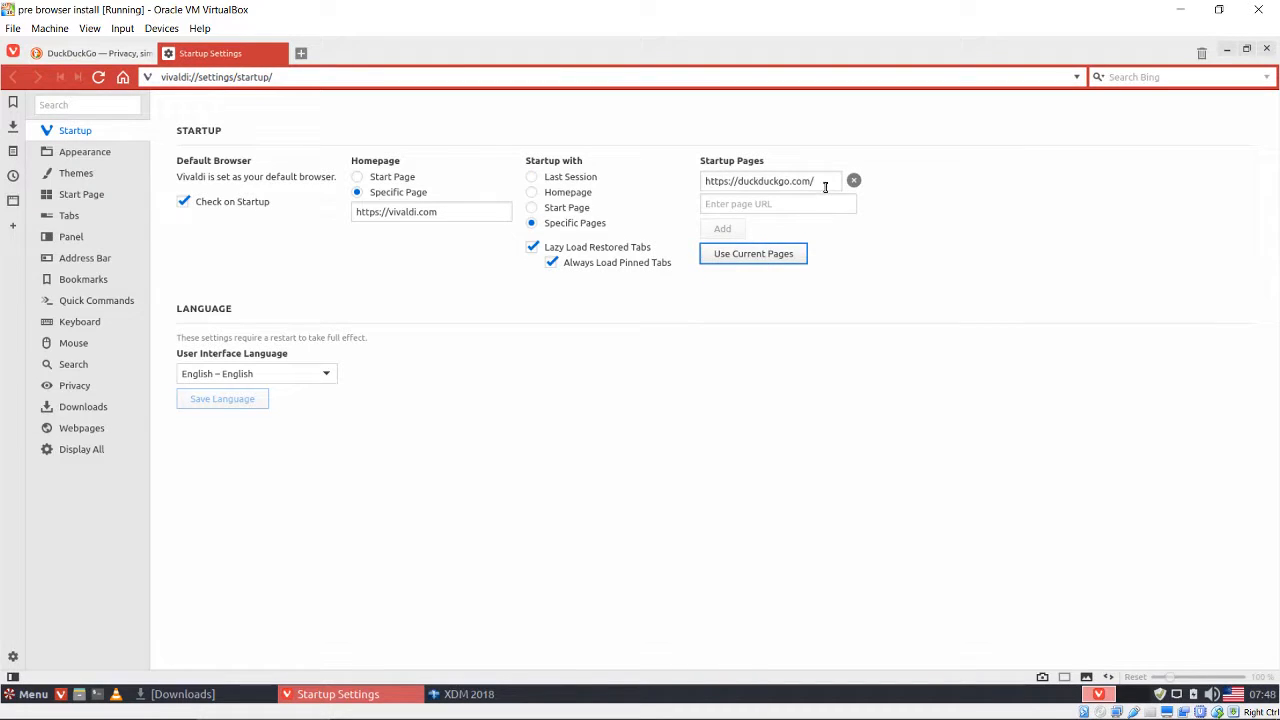
pyautogui.moveTo(826, 184); pyautogui.dragTo(702, 182)
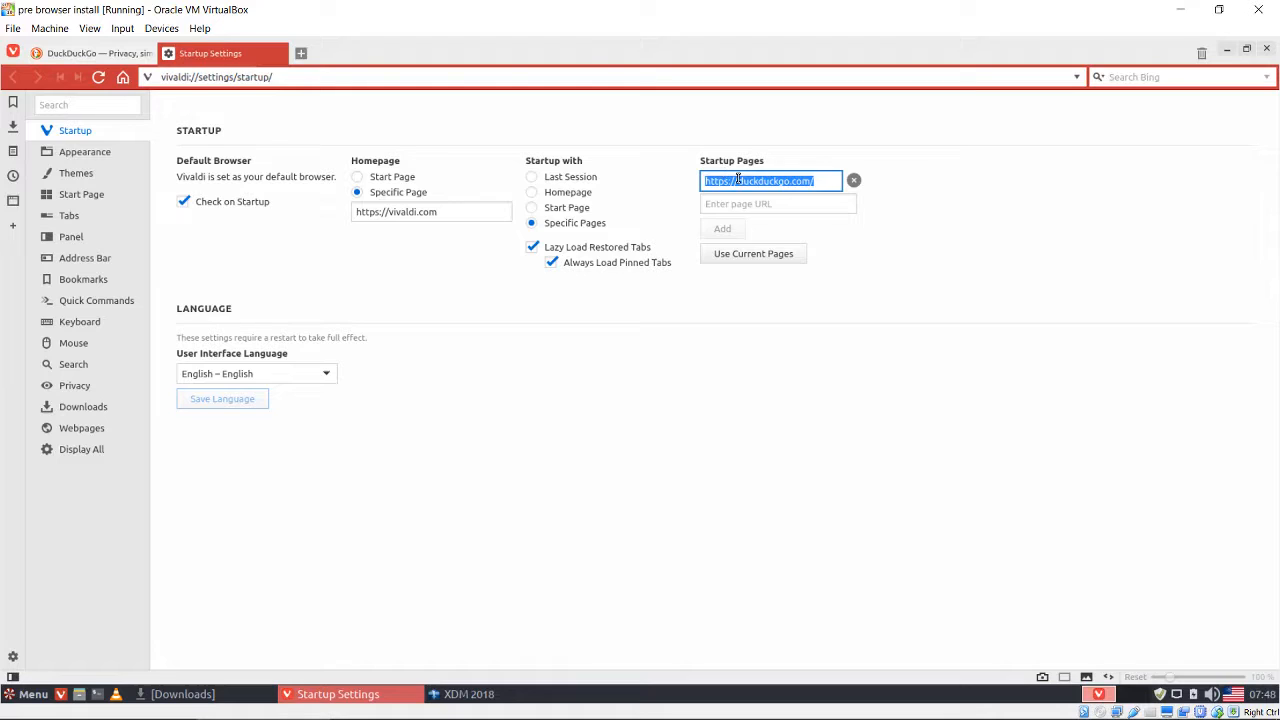
pyautogui.rightClick(737, 178)
pyautogui.click(768, 252)
pyautogui.click(462, 211)
pyautogui.hotkey('ctrl', 'a')
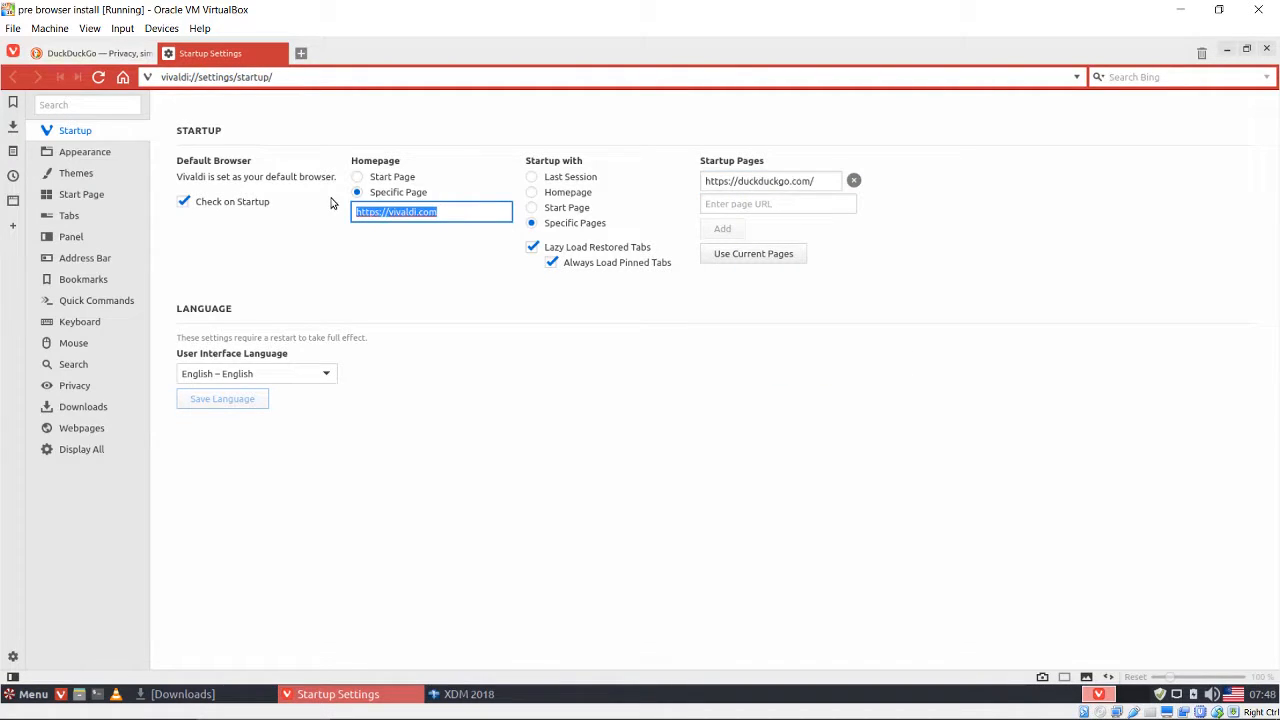
pyautogui.hotkey('ctrl', 'v')
# In the Appearance settings, disable Use Animation and set the Menu Icon Style to Menu Icon.
pyautogui.click(87, 155)
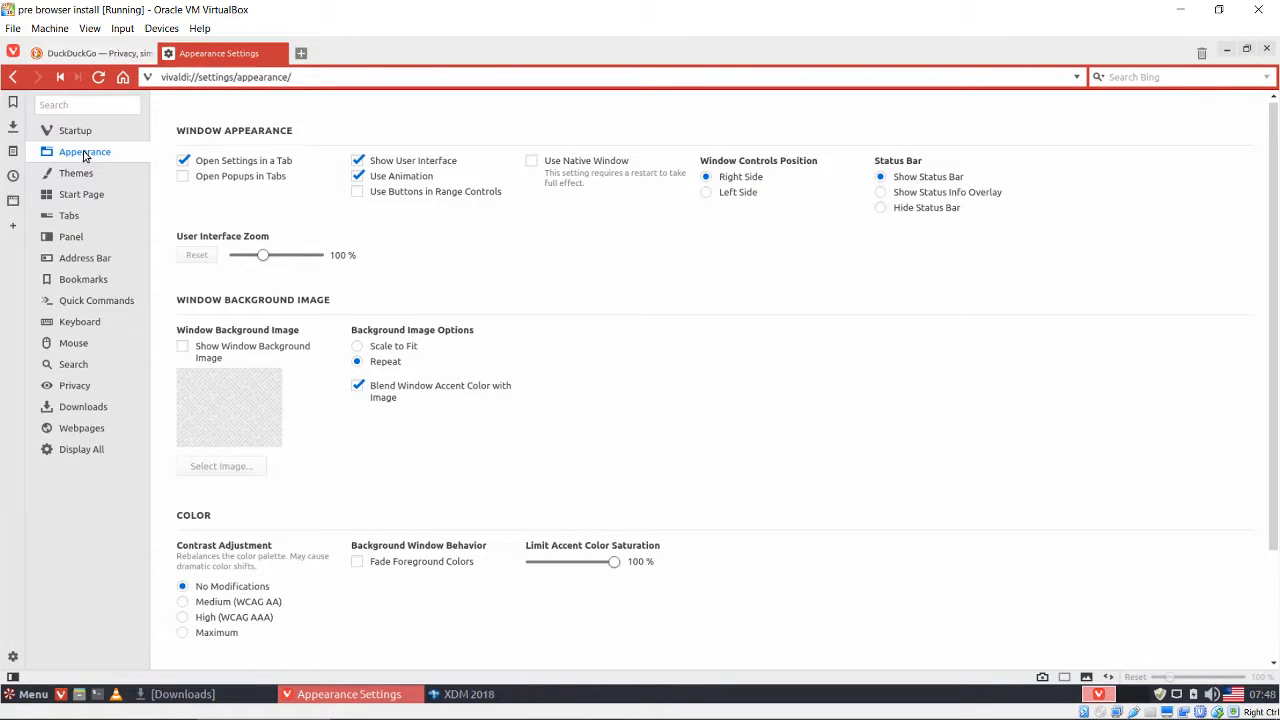
pyautogui.click(354, 176)
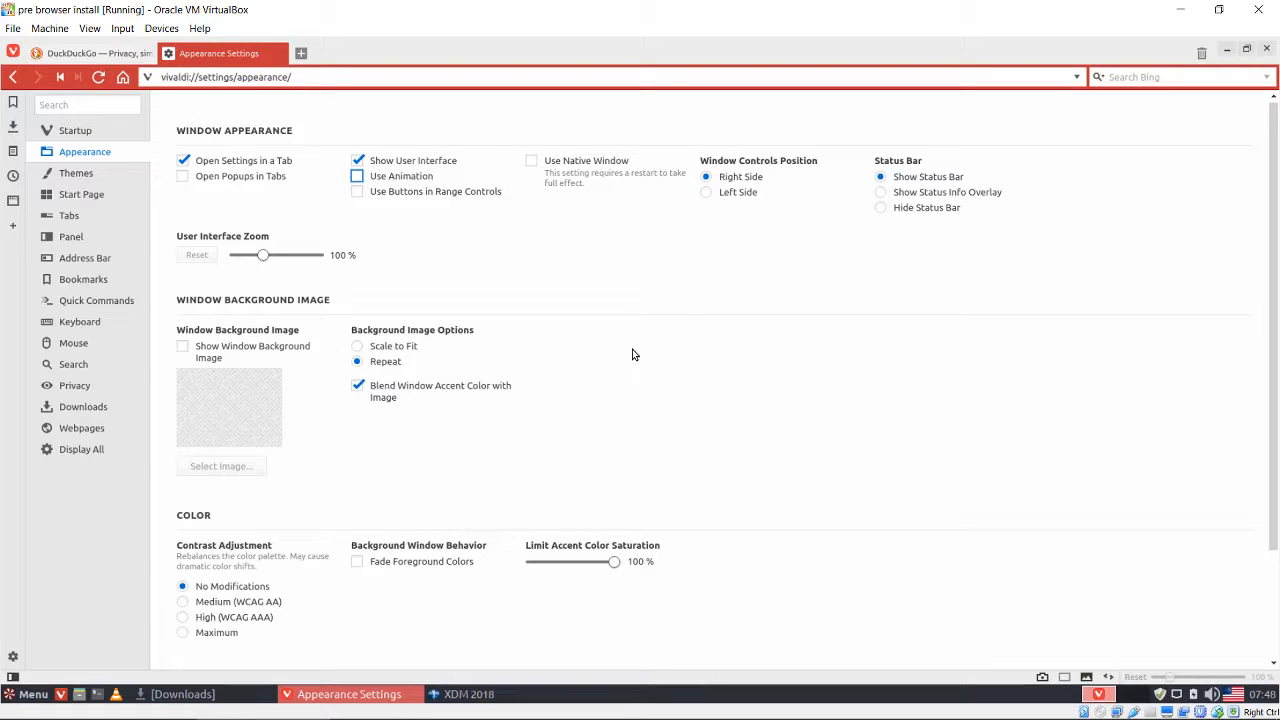
pyautogui.scroll(-1, 768, 377)
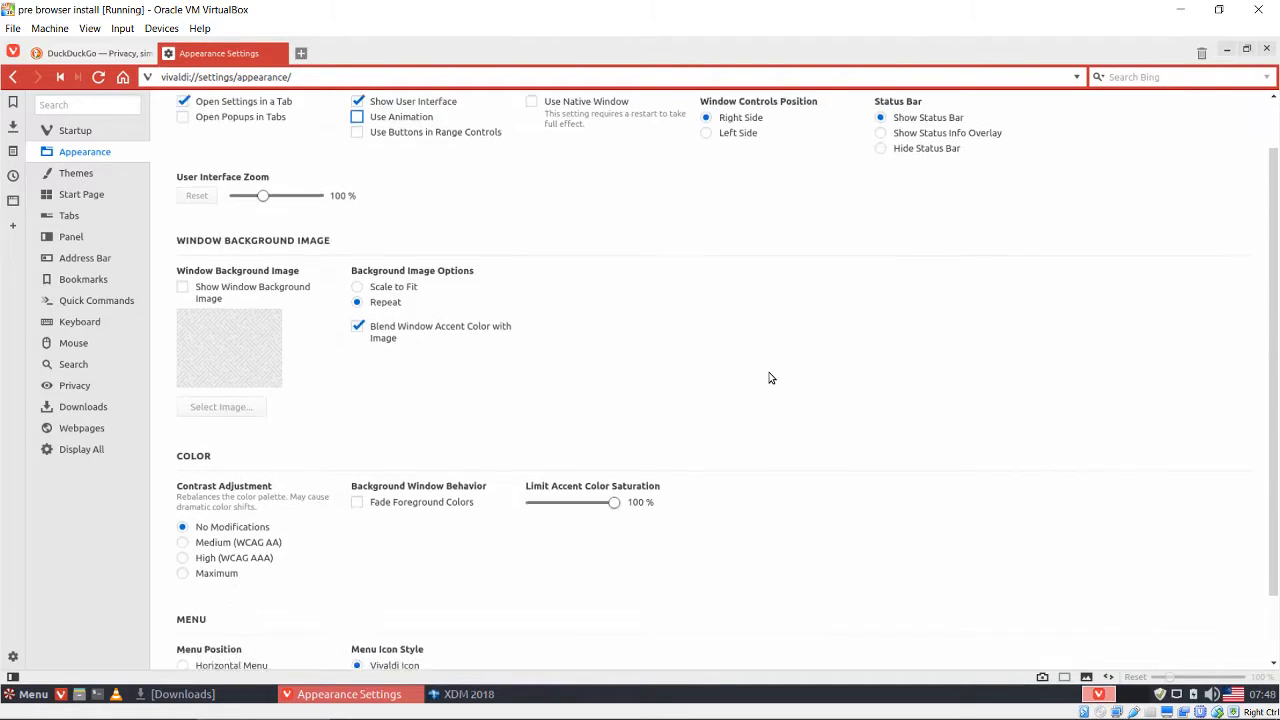
pyautogui.scroll(-1, 768, 377)
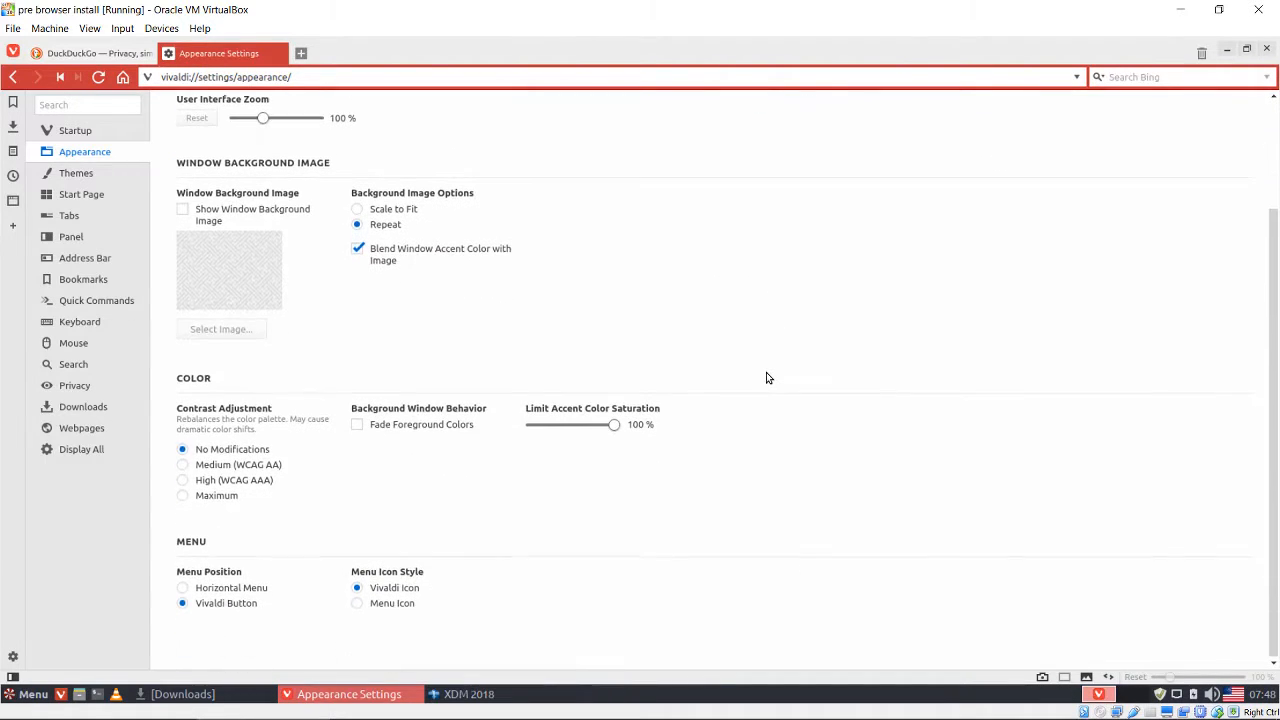
pyautogui.click(357, 604)
# Apply the Dark theme to Vivaldi and set the Start Page background color to Pro.
pyautogui.click(72, 174)
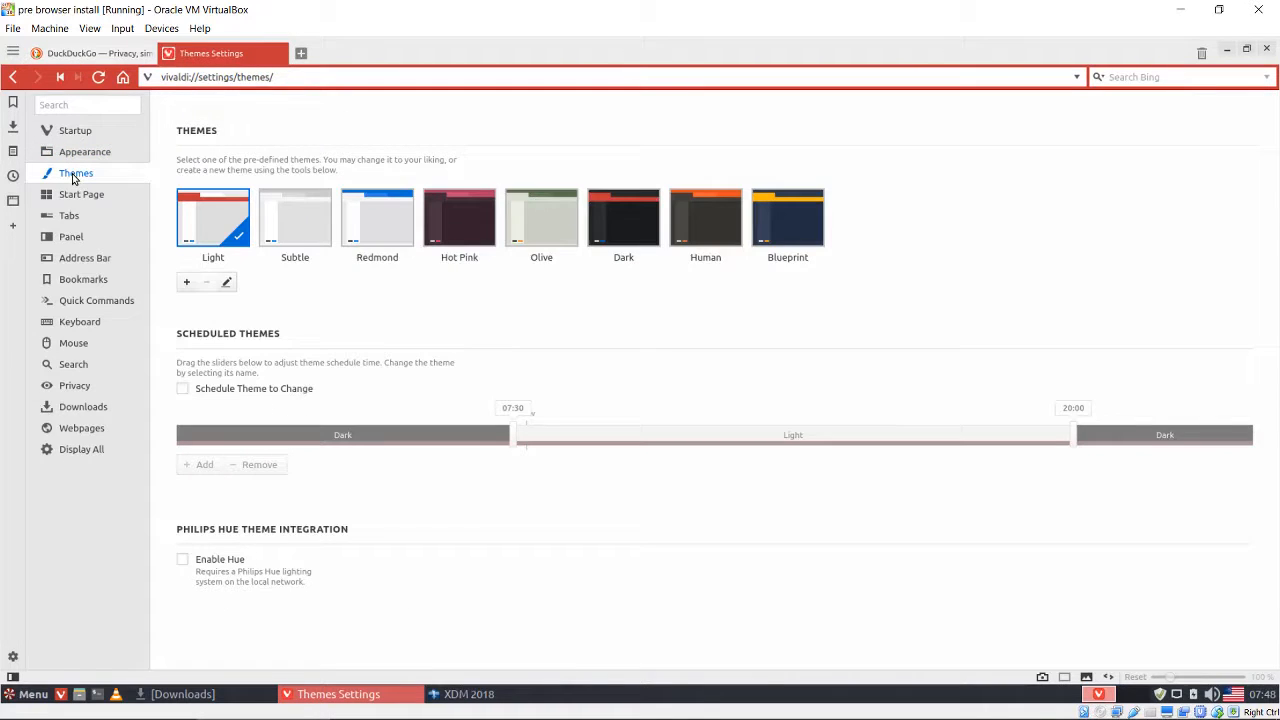
pyautogui.click(608, 224)
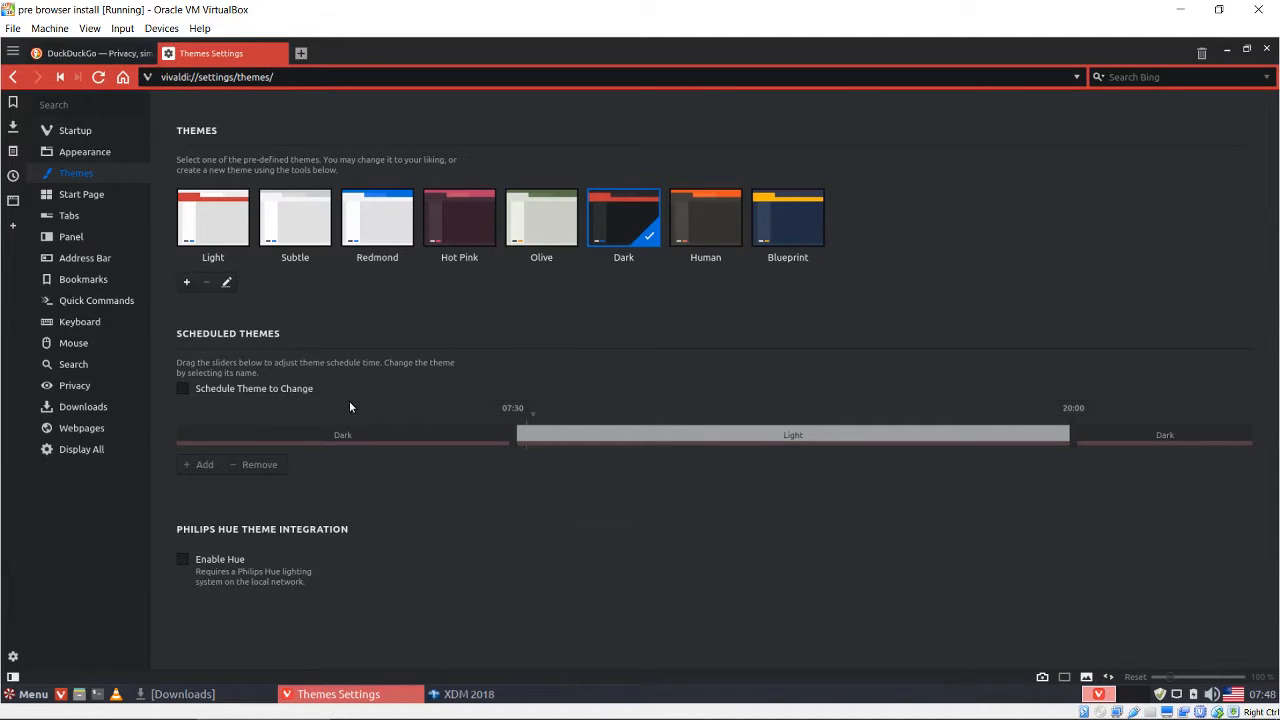
pyautogui.click(89, 196)
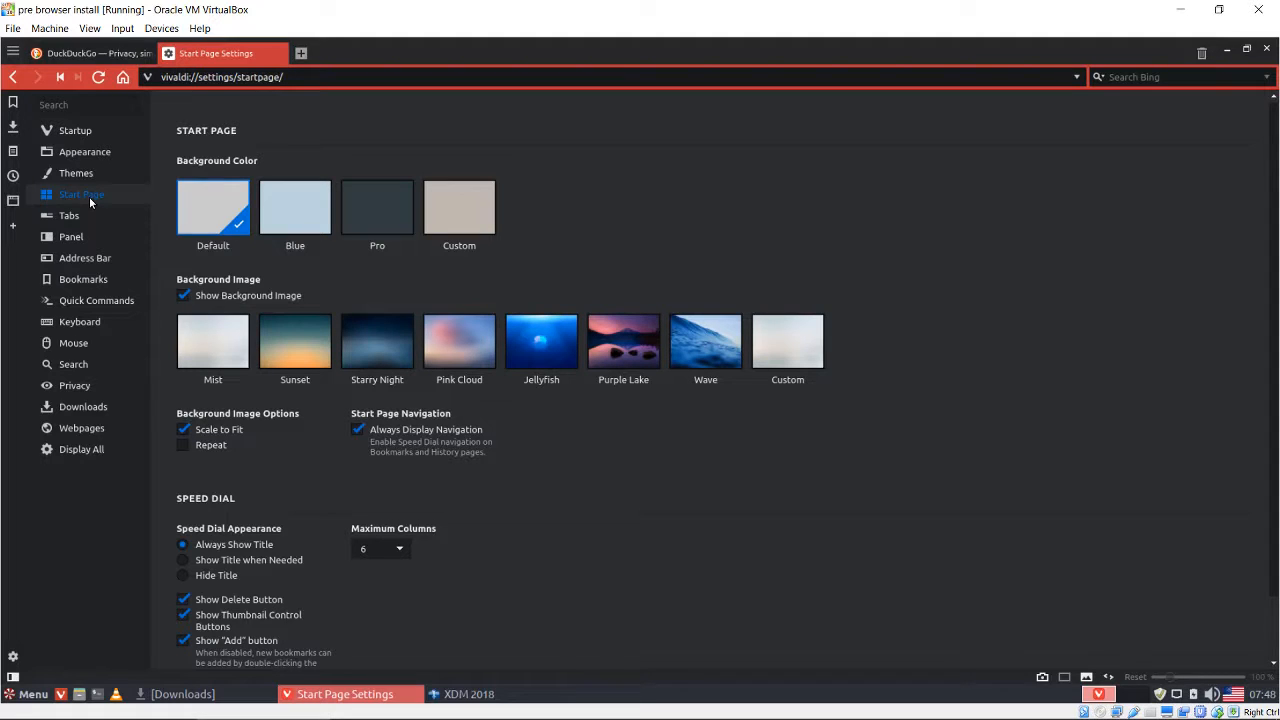
pyautogui.click(381, 205)
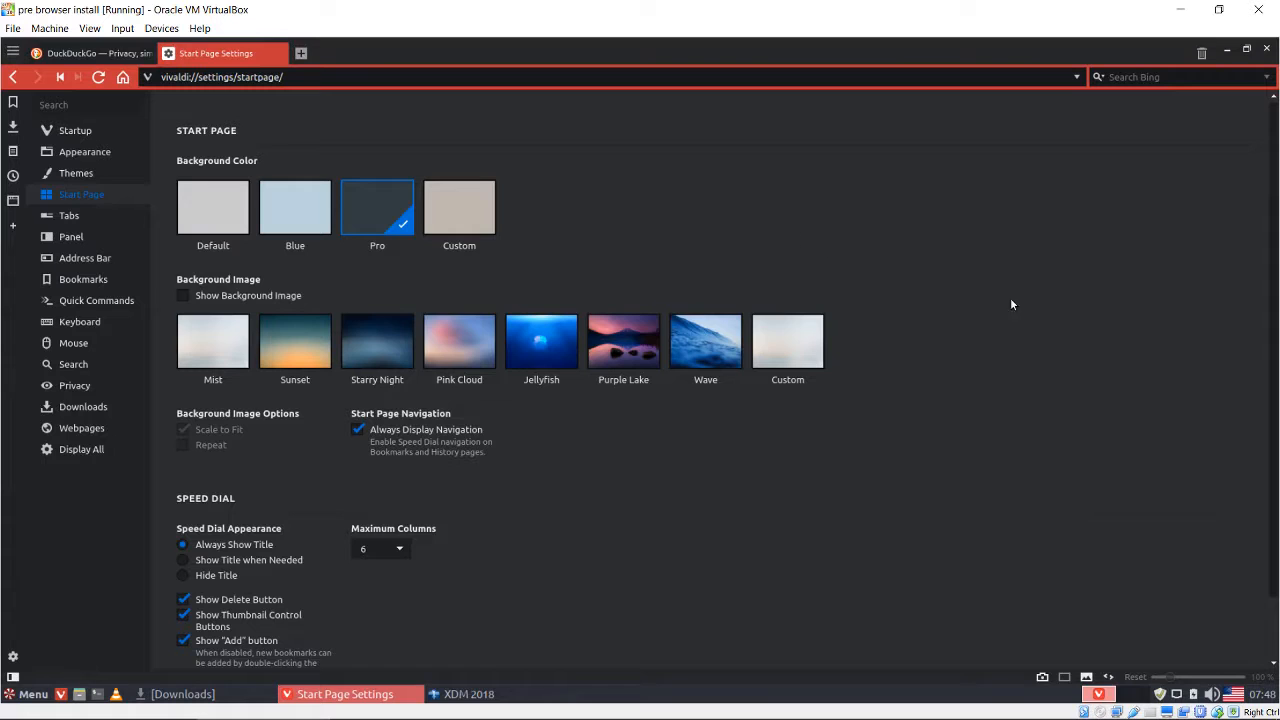
pyautogui.scroll(-1, 719, 461)
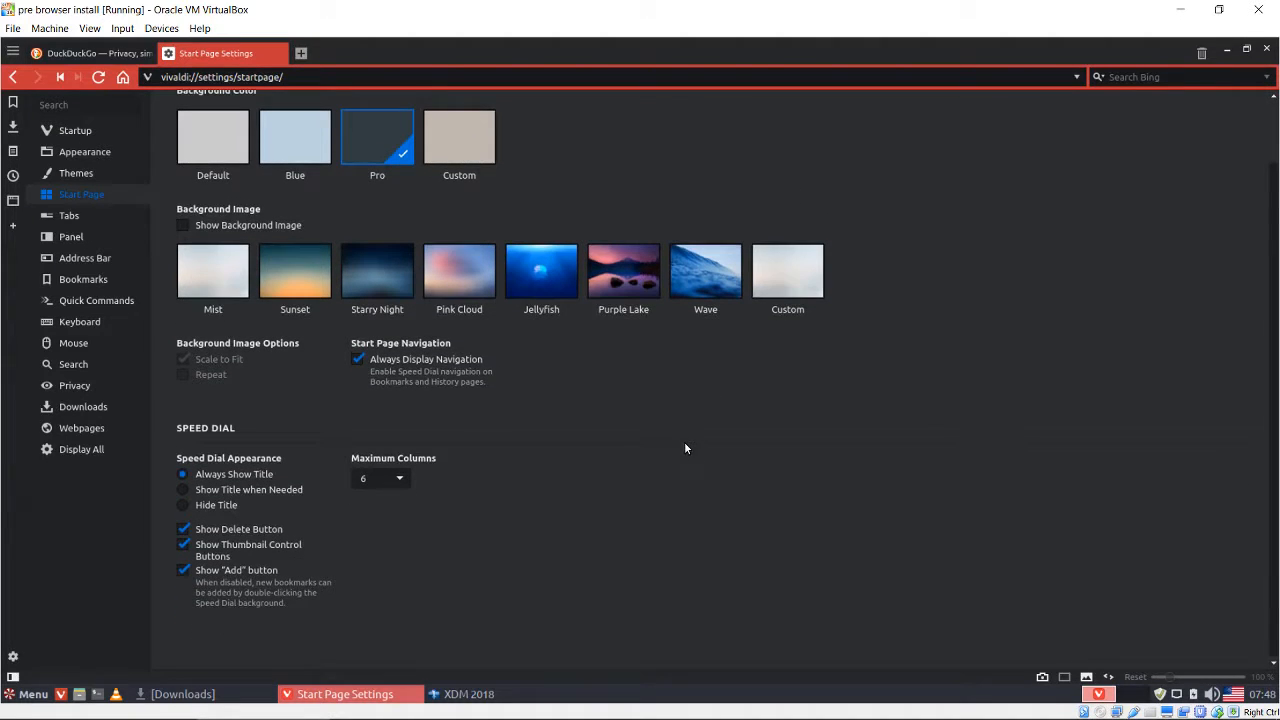
pyautogui.click(81, 219)
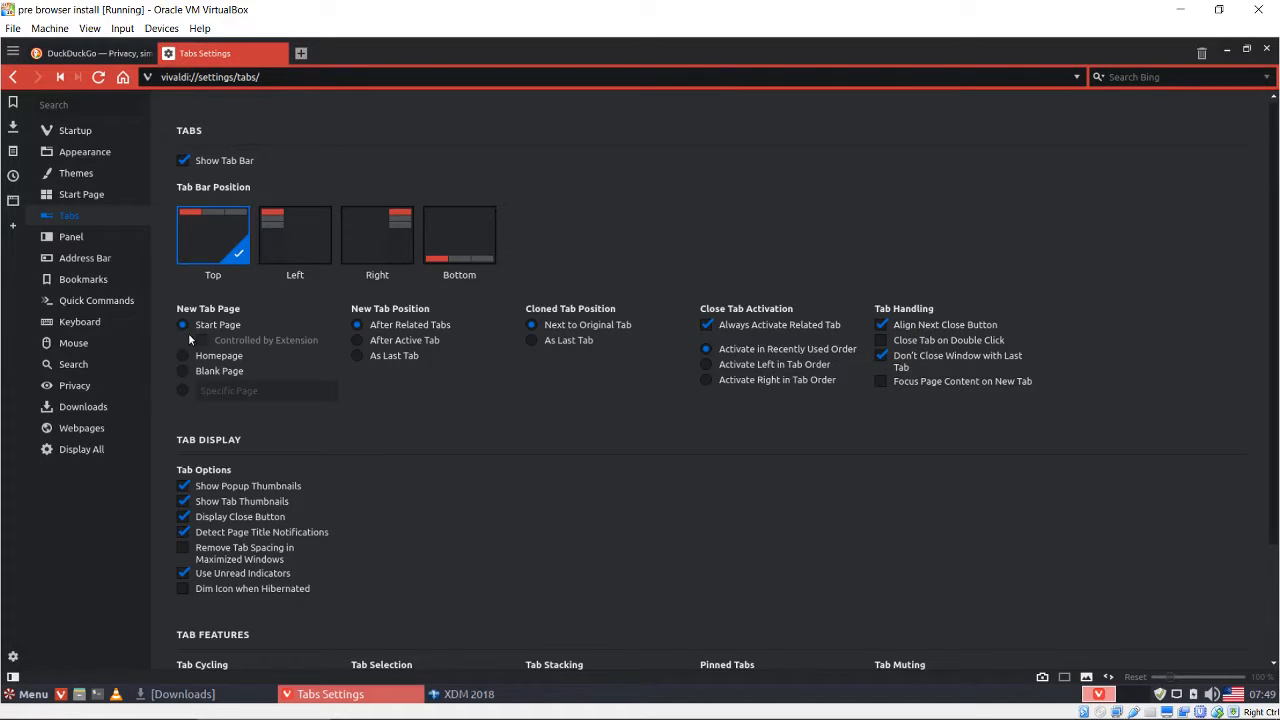
pyautogui.click(181, 391)
pyautogui.click(217, 391)
pyautogui.hotkey('ctrl', 'v')
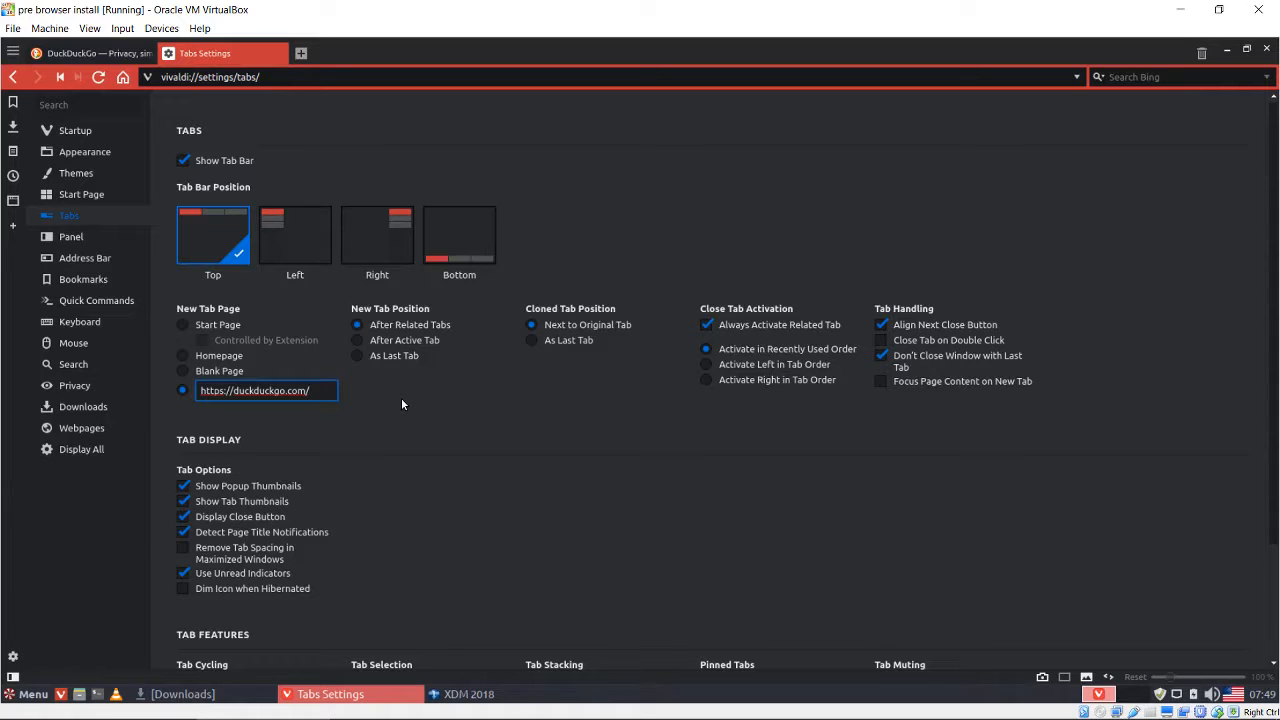
# Set new and cloned tab positions to As Last Tab, closing to Activate Right in Tab Order, and reselect the specific new tab page.
pyautogui.click(356, 355)
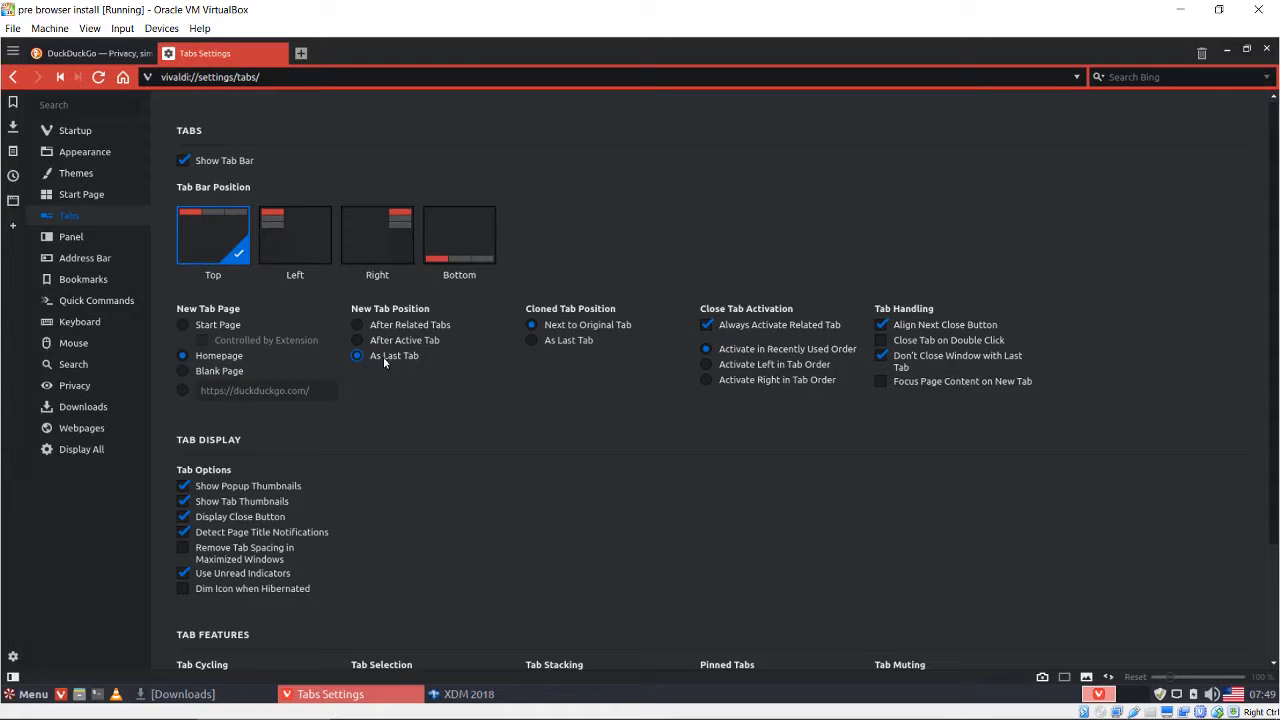
pyautogui.click(531, 341)
pyautogui.click(706, 381)
pyautogui.click(182, 396)
pyautogui.scroll(-3, 560, 494)
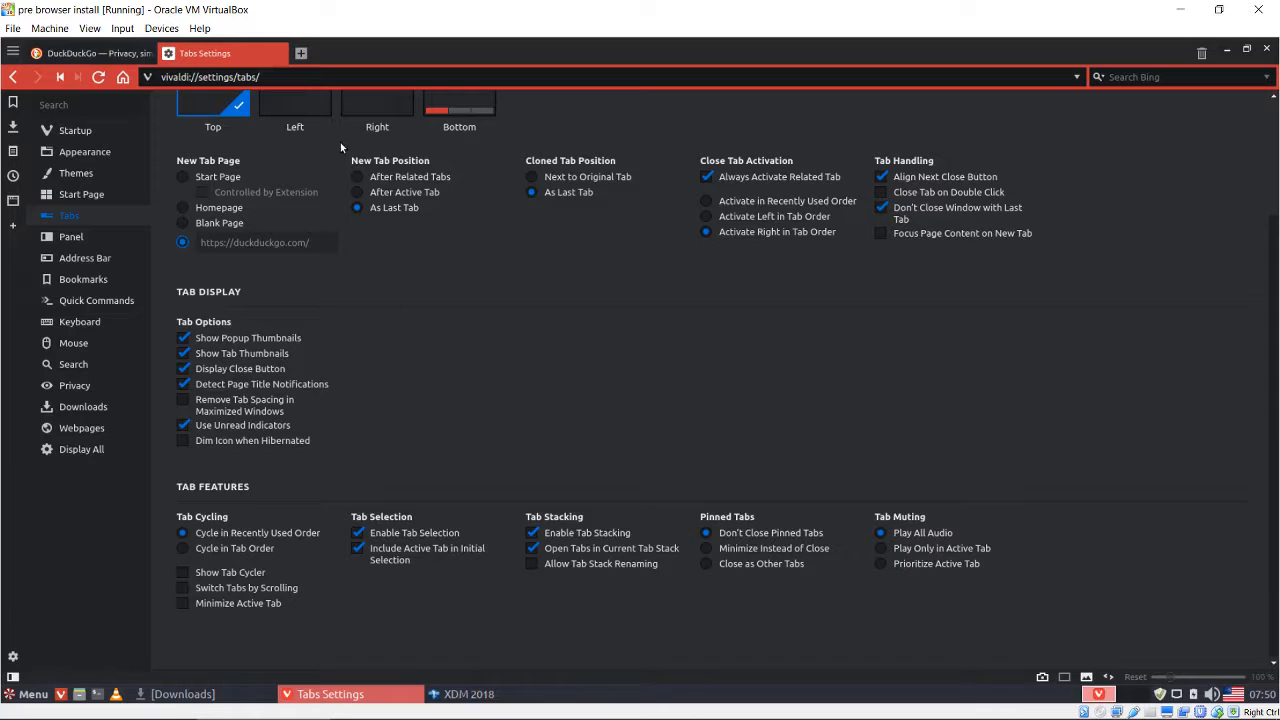
# Open six new tabs in a row to test the new tab page and tab position settings.
pyautogui.click(305, 54)
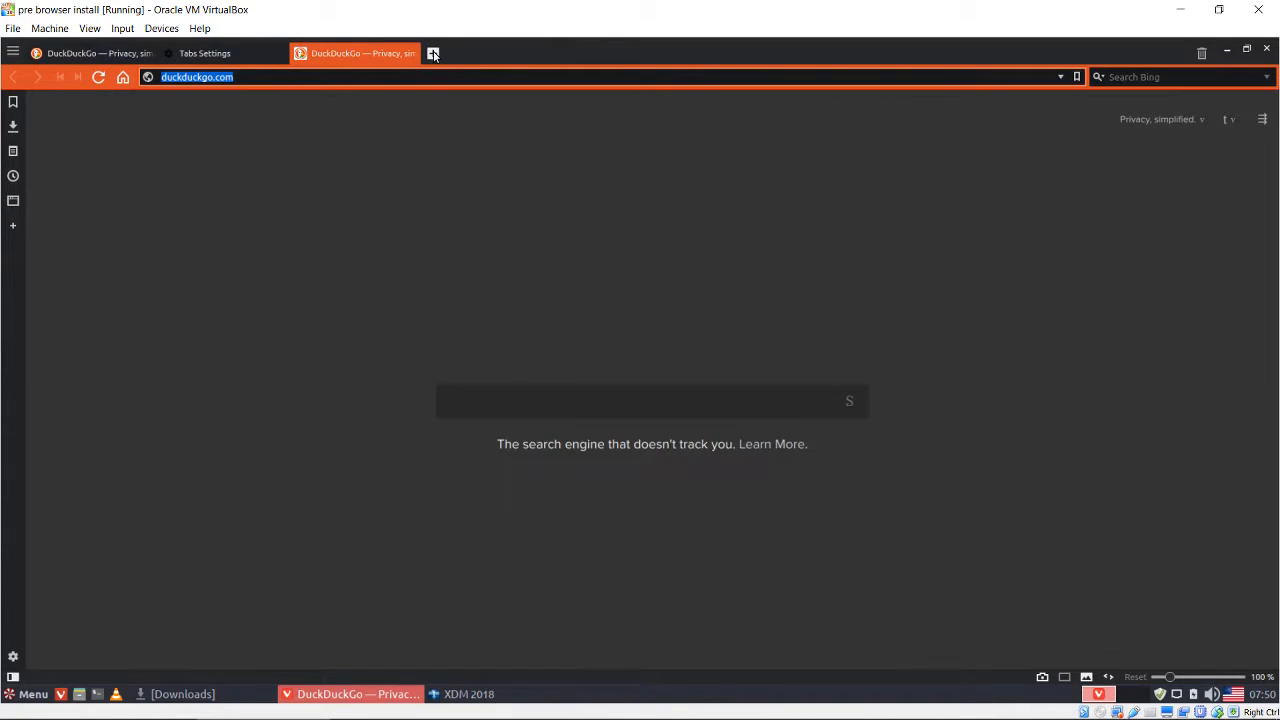
pyautogui.click(434, 55)
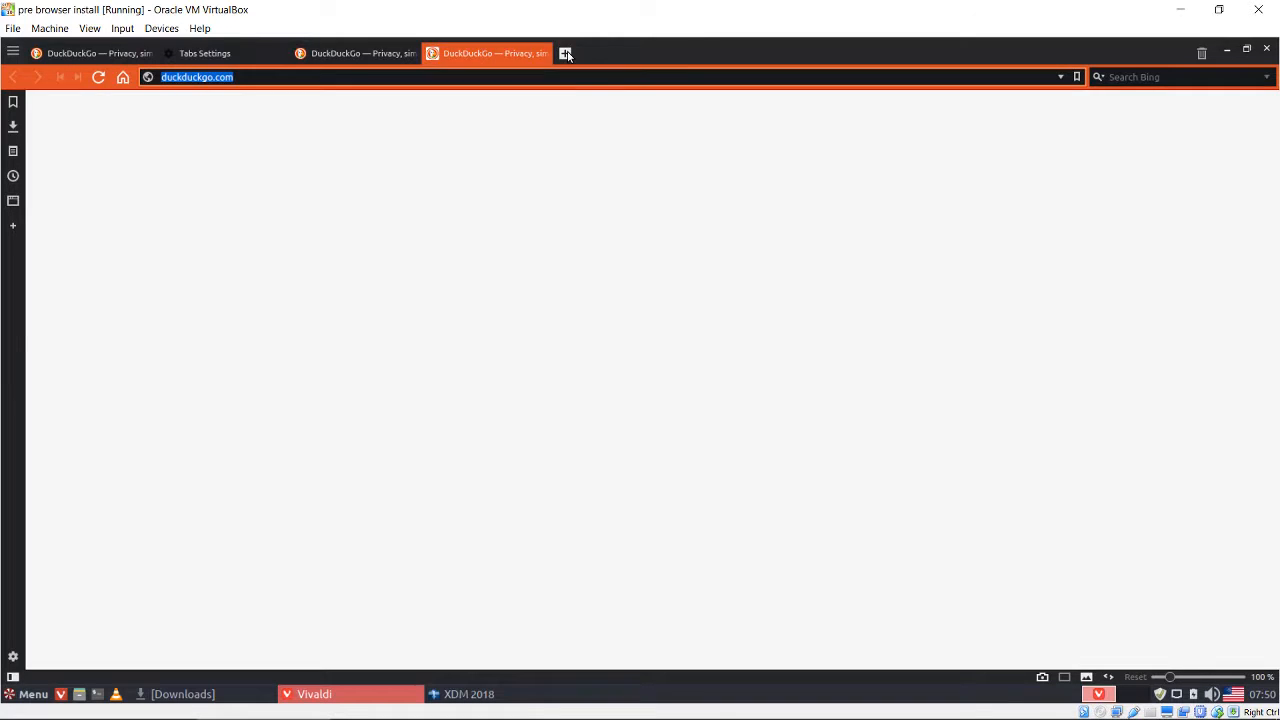
pyautogui.click(566, 54)
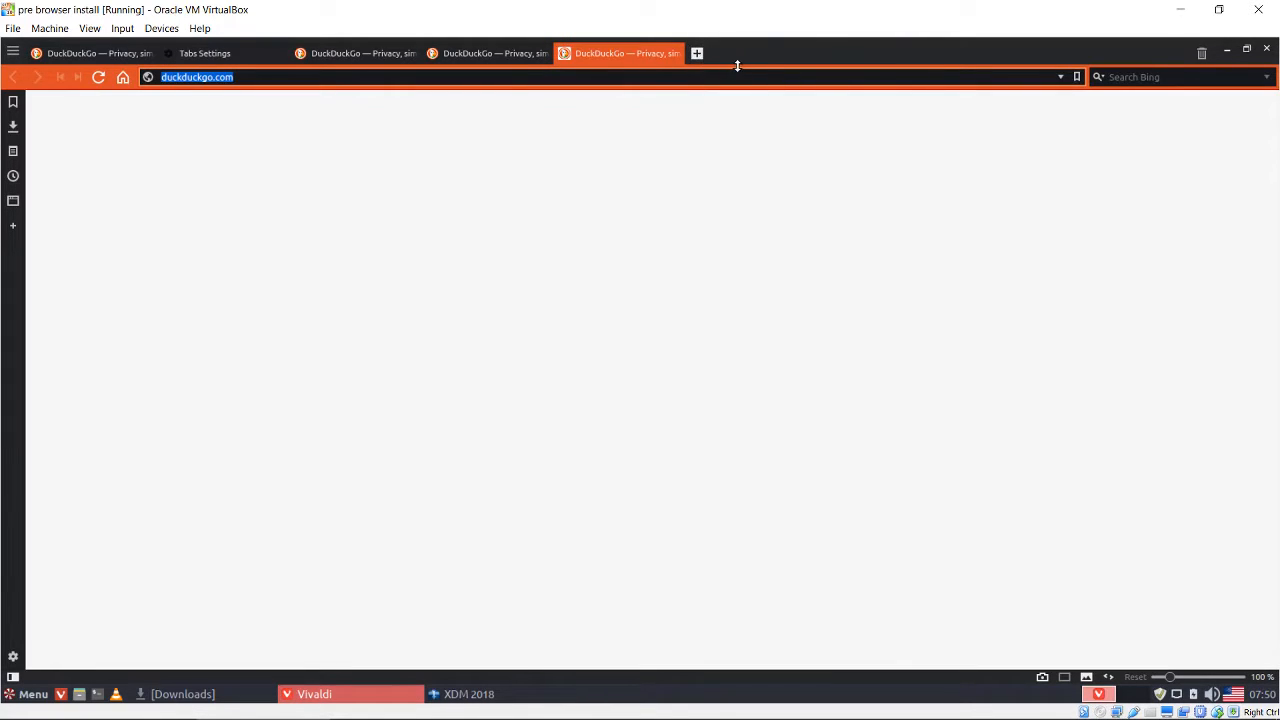
pyautogui.click(699, 55)
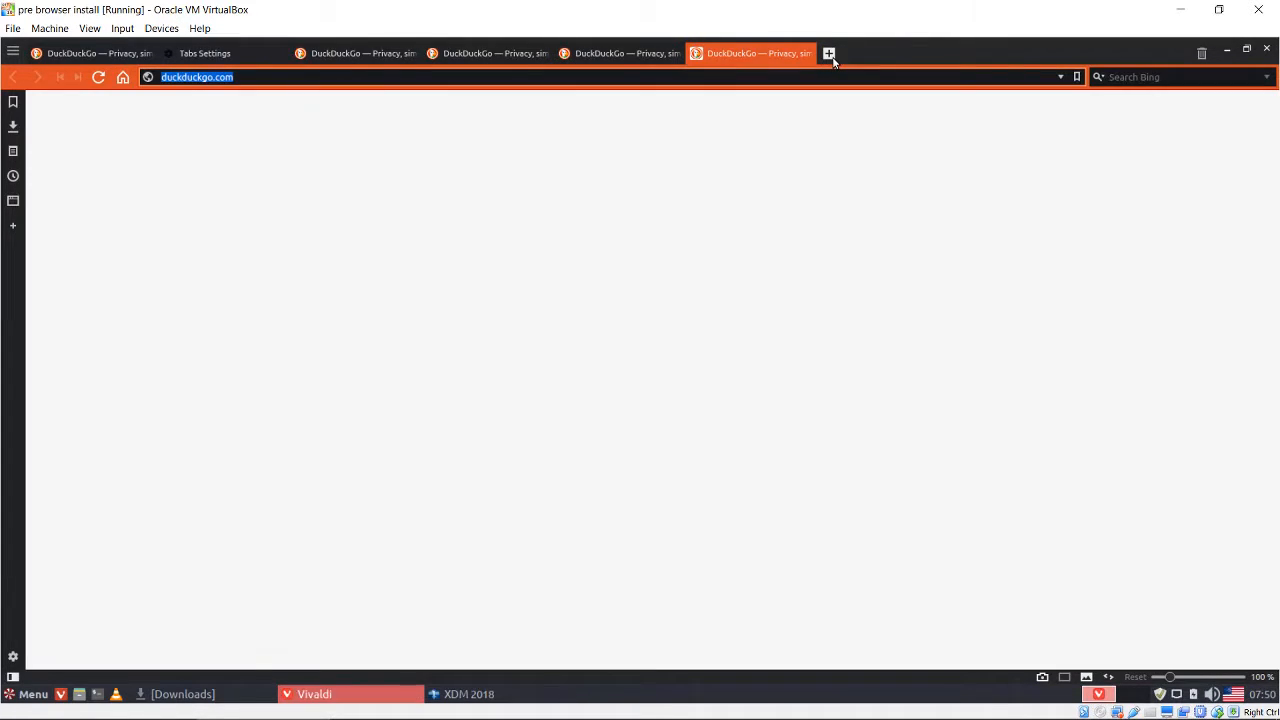
pyautogui.click(831, 55)
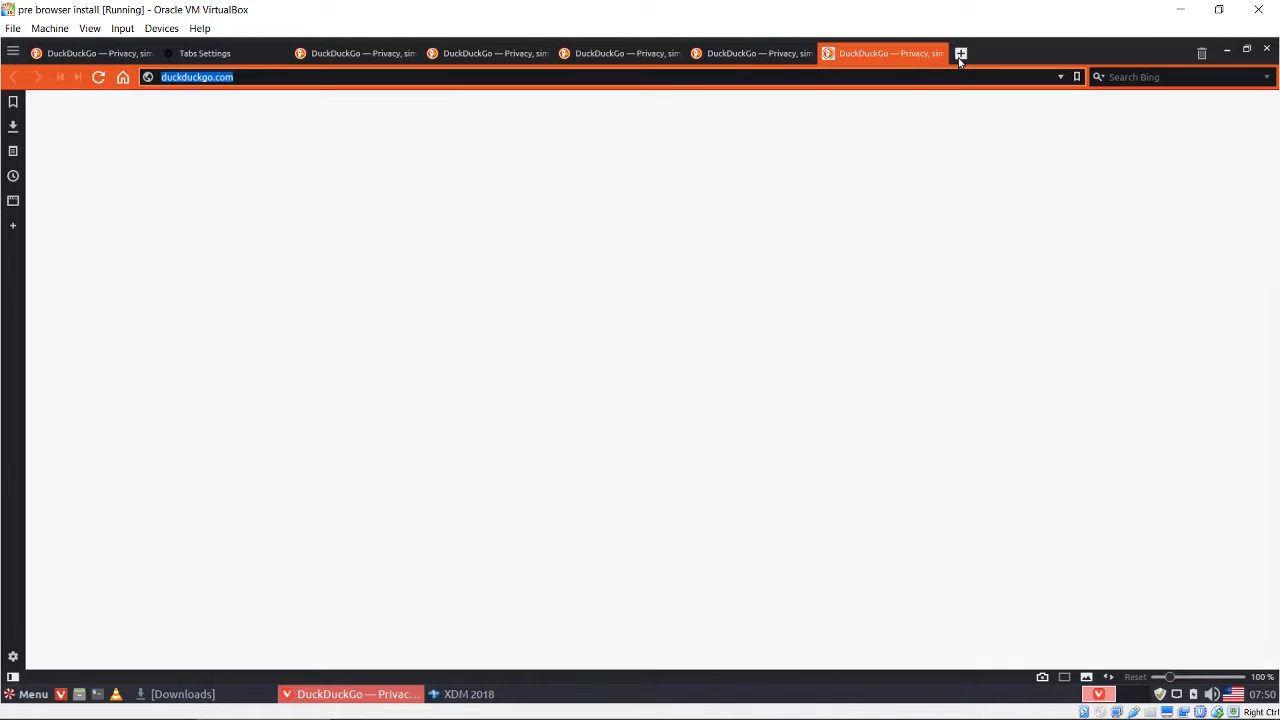
pyautogui.click(960, 55)
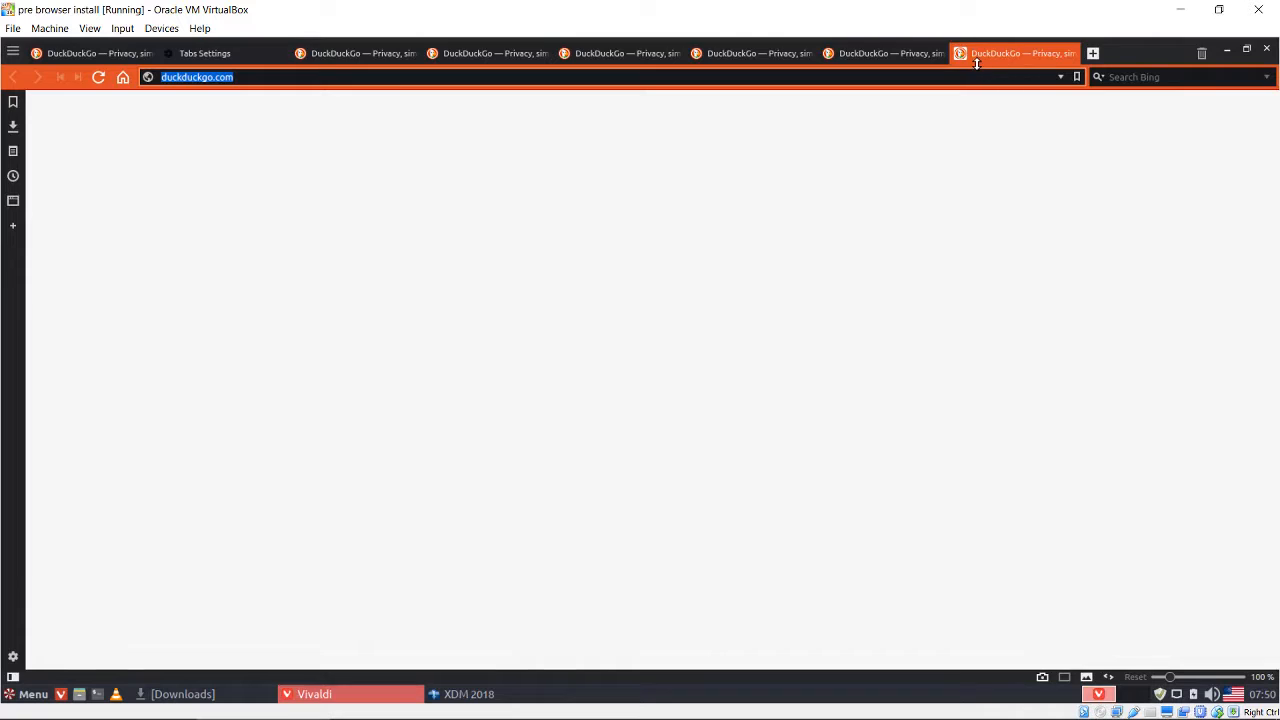
# Open three more new tabs and stack the last one onto the neighbouring DuckDuckGo tab.
pyautogui.hotkey('ctrl', 't')
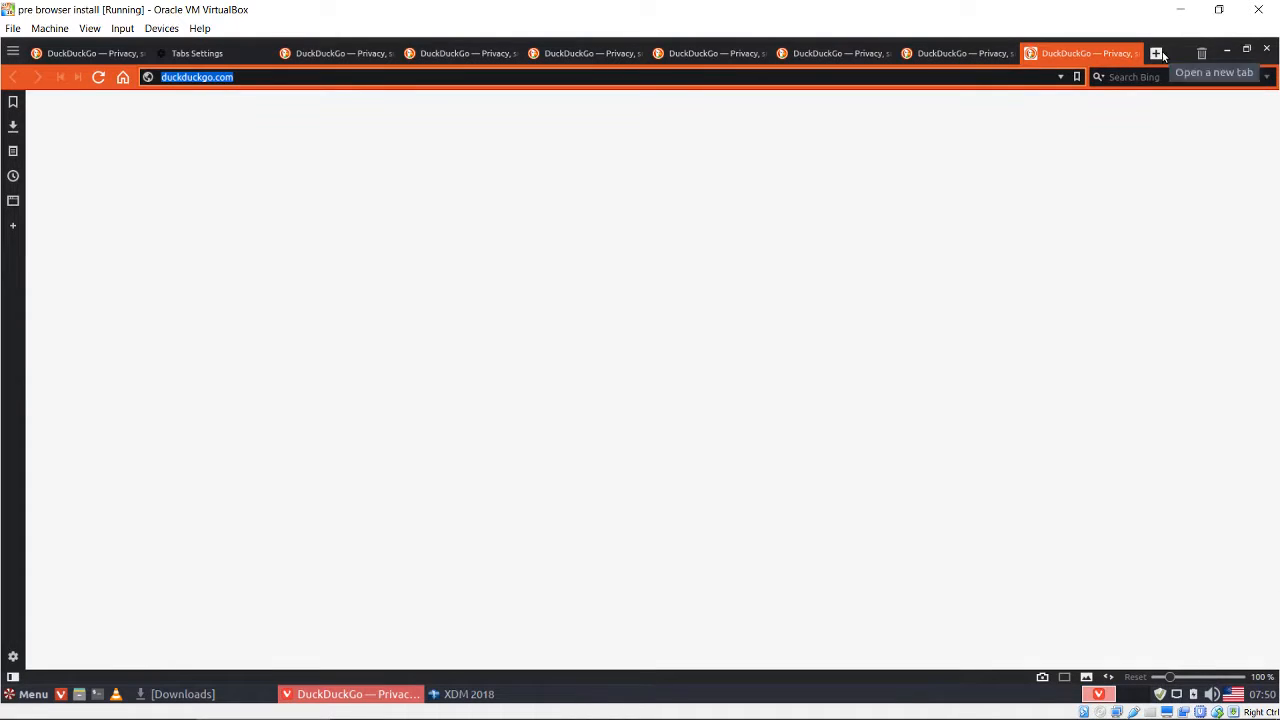
pyautogui.click(1160, 54)
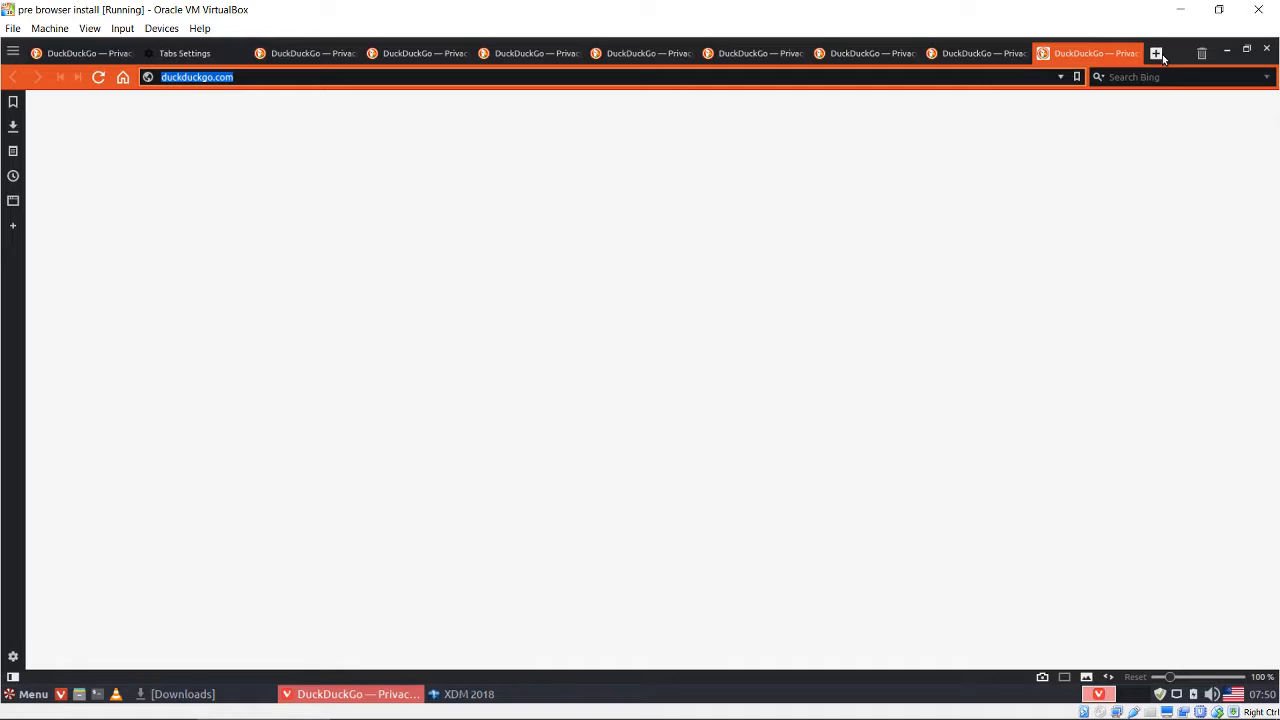
pyautogui.click(1158, 55)
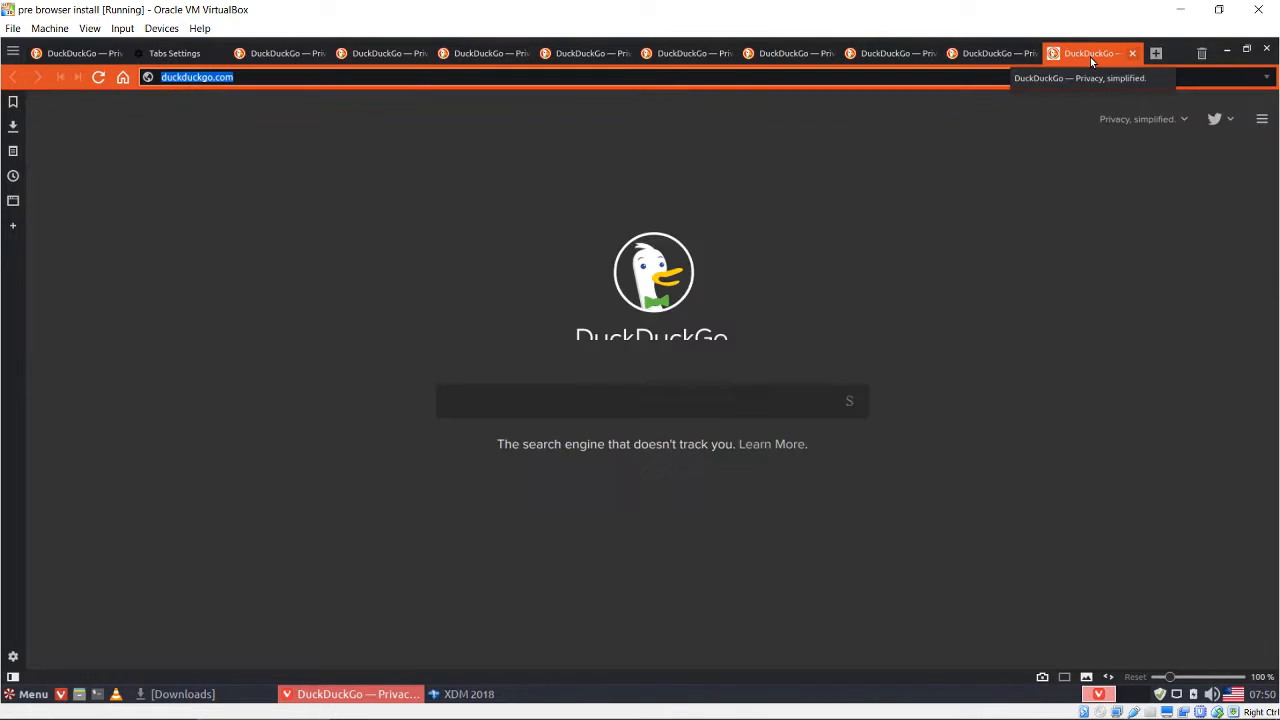
pyautogui.moveTo(1090, 57); pyautogui.dragTo(1060, 68)
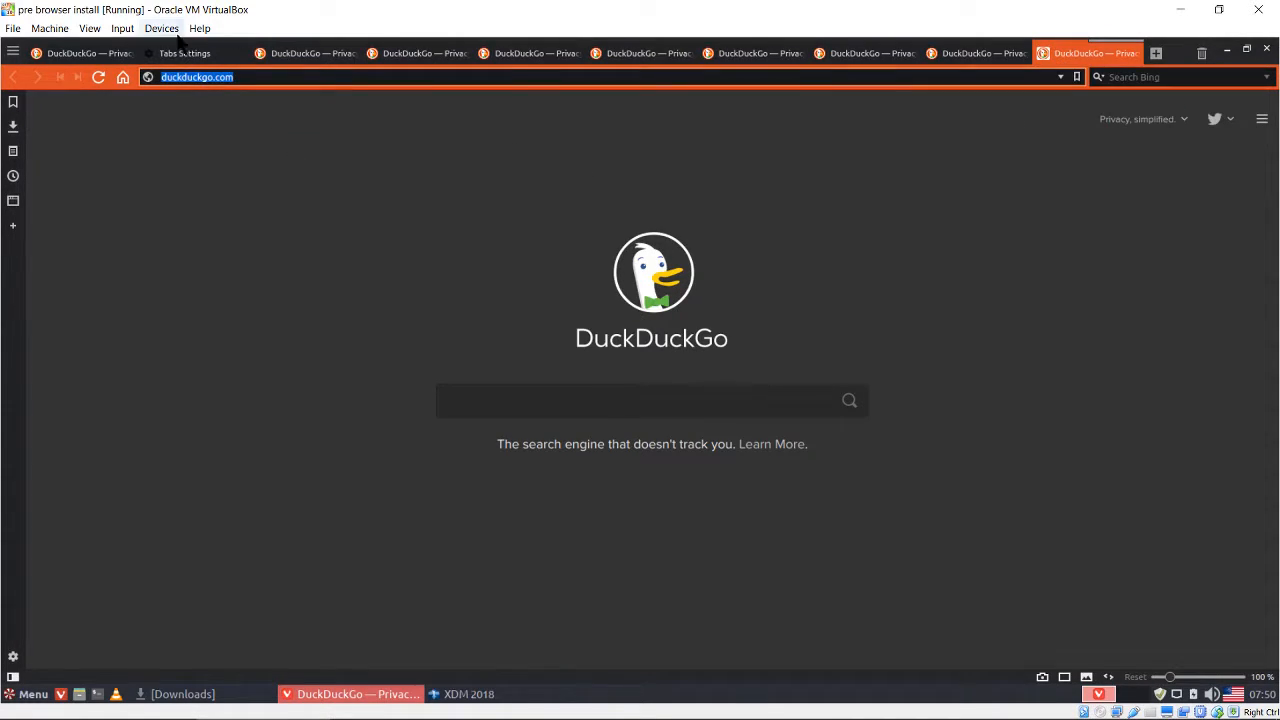
# In the Tabs settings, disable Enable Tab Stacking and Open Tabs in Current Tab Stack, and set Tab Muting to Prioritize Active Tab.
pyautogui.click(200, 60)
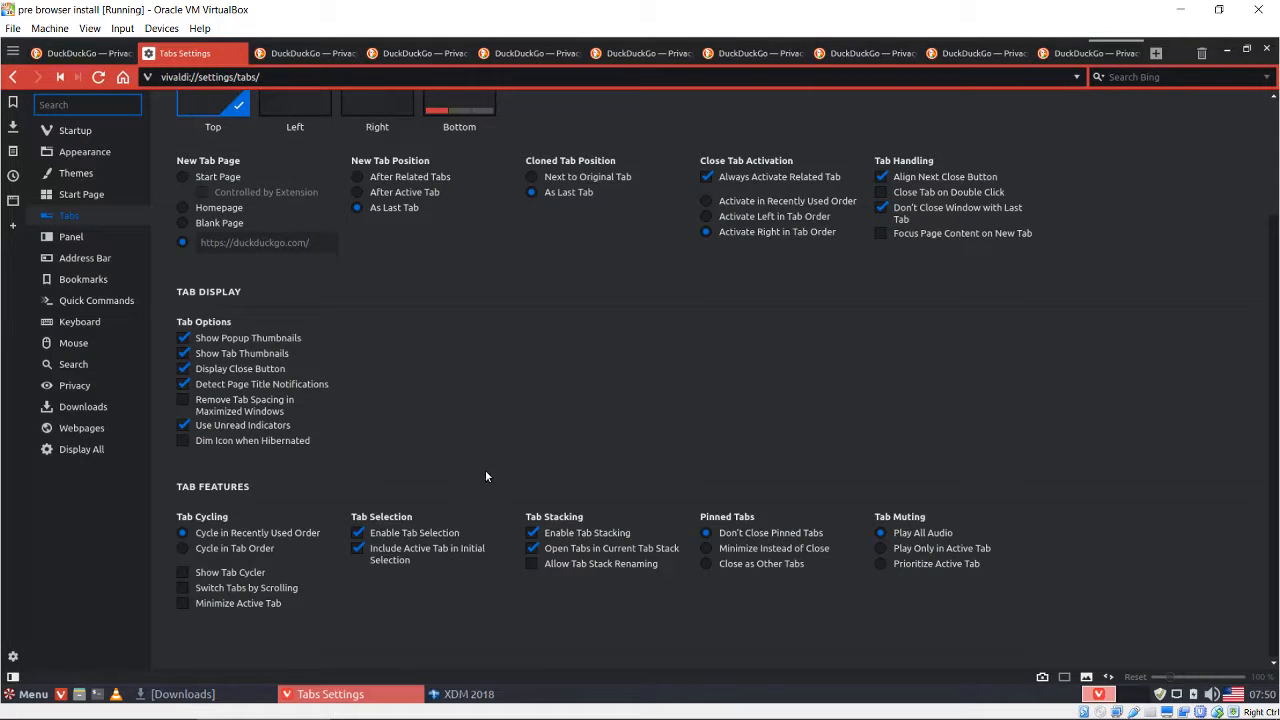
pyautogui.click(531, 532)
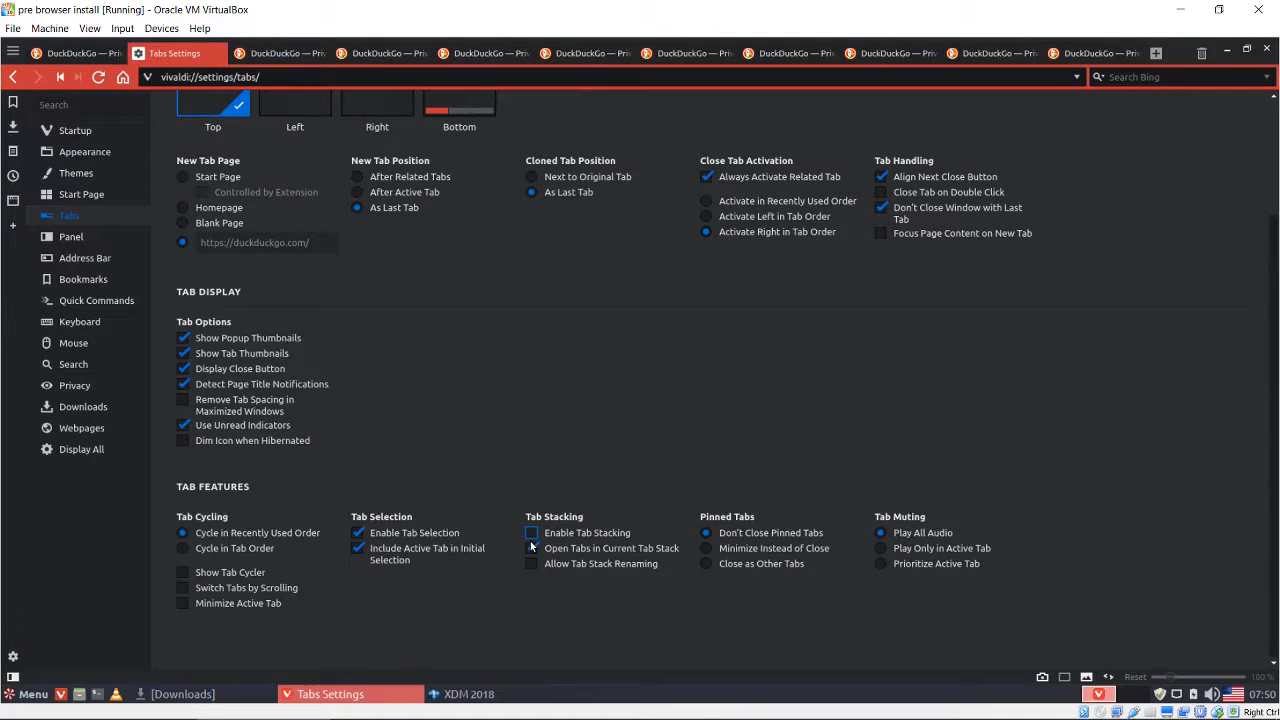
pyautogui.click(531, 548)
pyautogui.click(882, 566)
# Show the Panel settings and close all the DuckDuckGo test tabs that follow the settings tab.
pyautogui.click(72, 237)
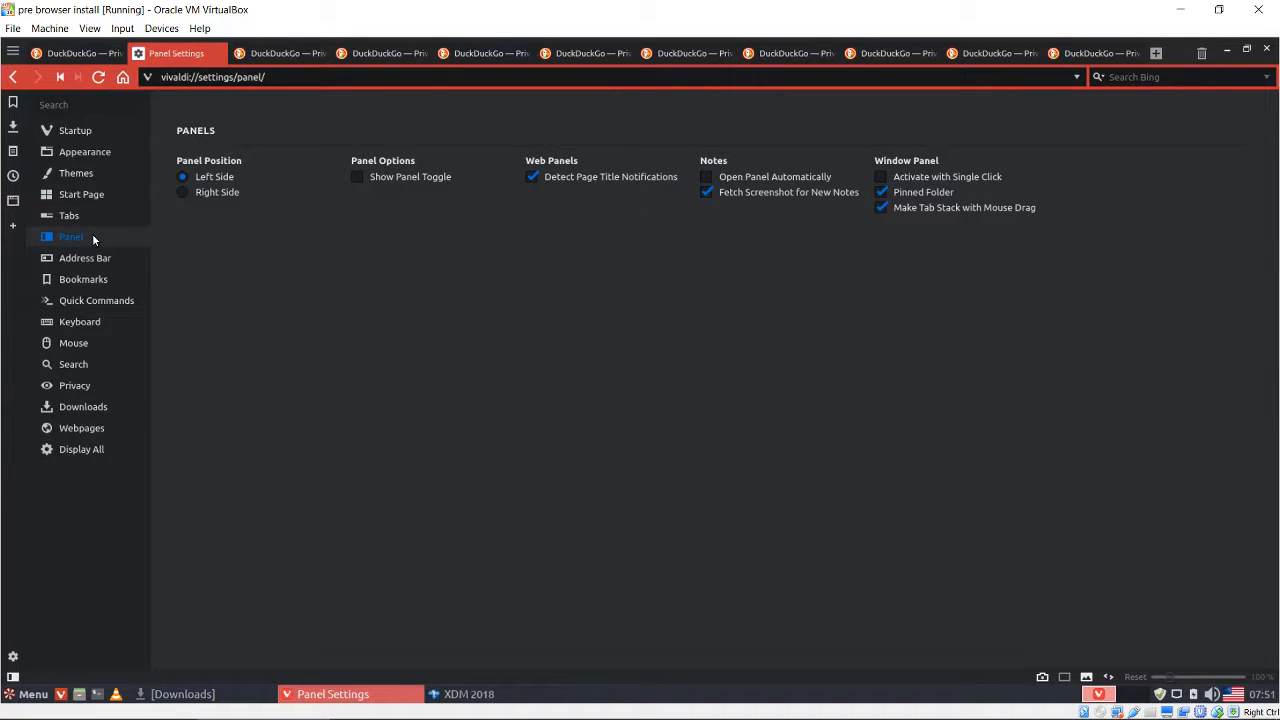
pyautogui.middleClick(498, 55)
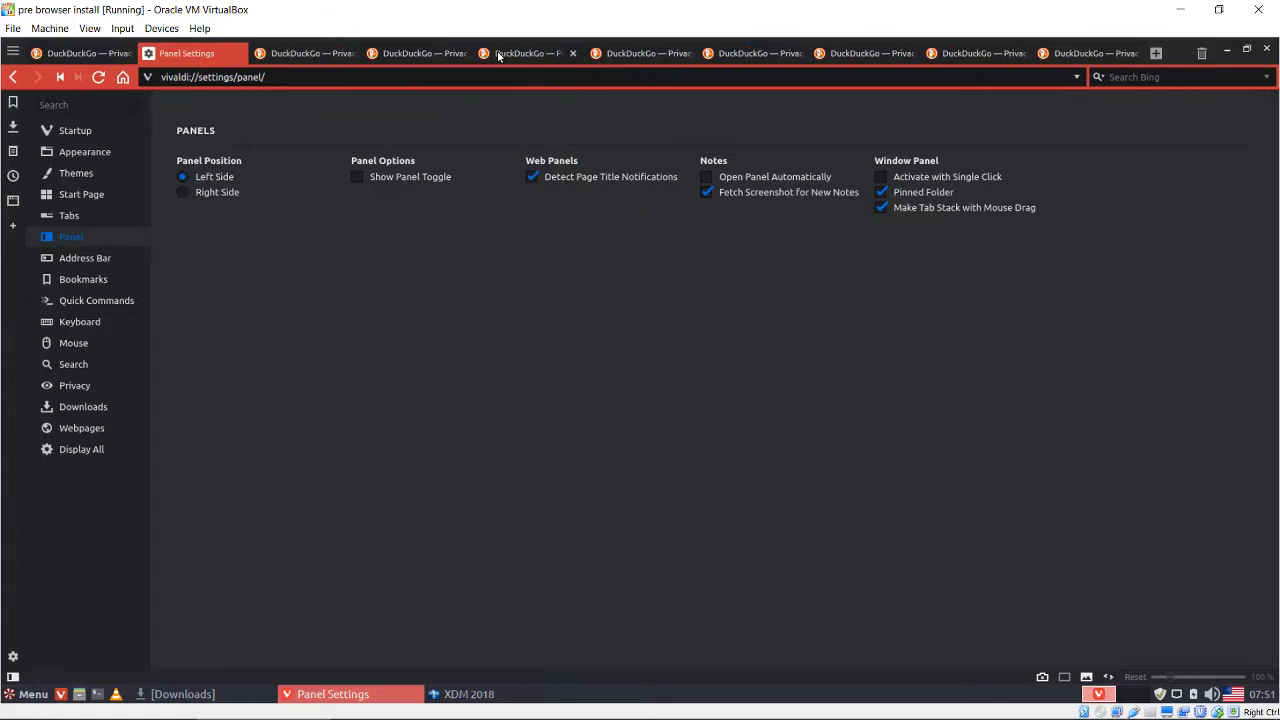
pyautogui.middleClick(498, 55)
pyautogui.middleClick(498, 55)
pyautogui.middleClick(498, 55)
pyautogui.middleClick(498, 55)
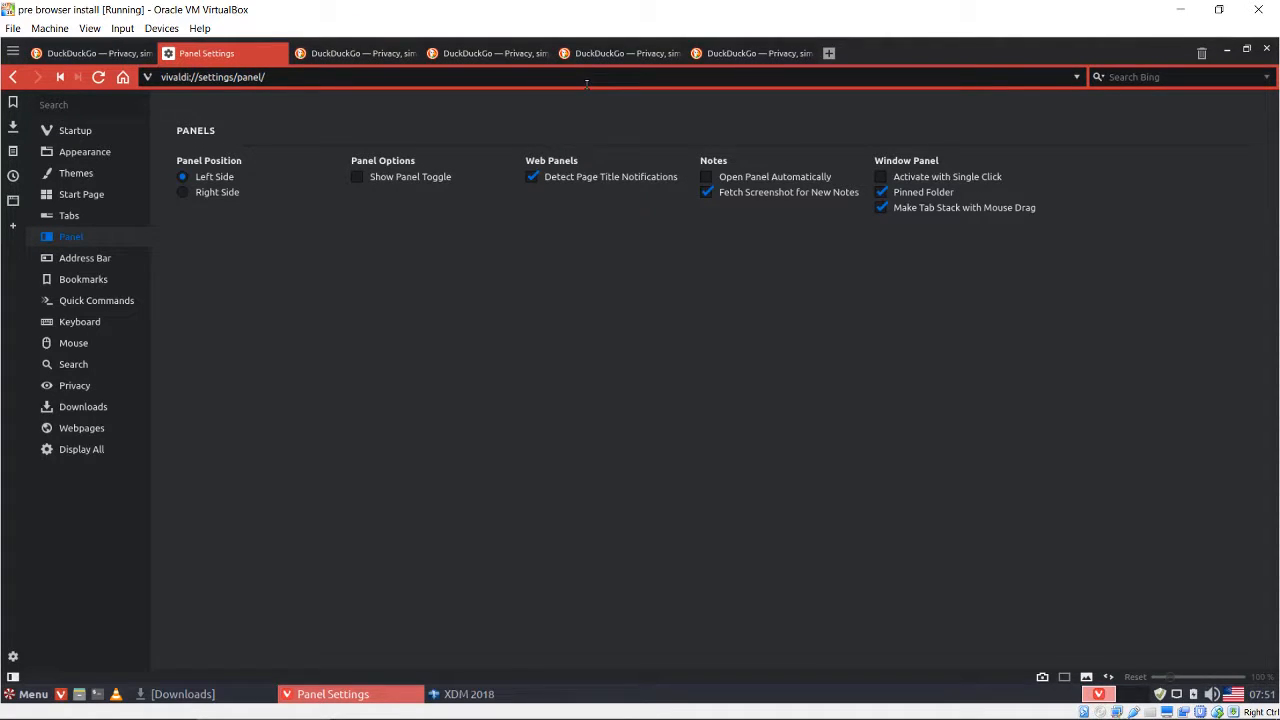
pyautogui.middleClick(488, 56)
pyautogui.middleClick(488, 56)
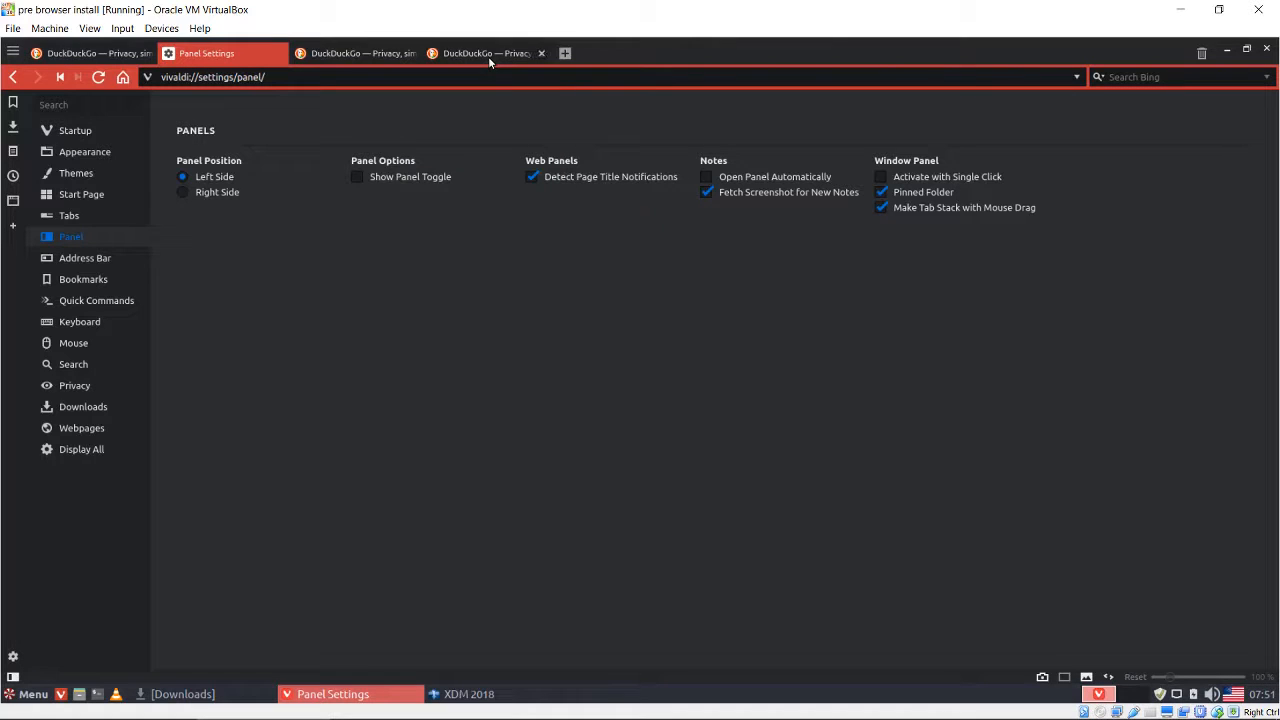
pyautogui.middleClick(488, 56)
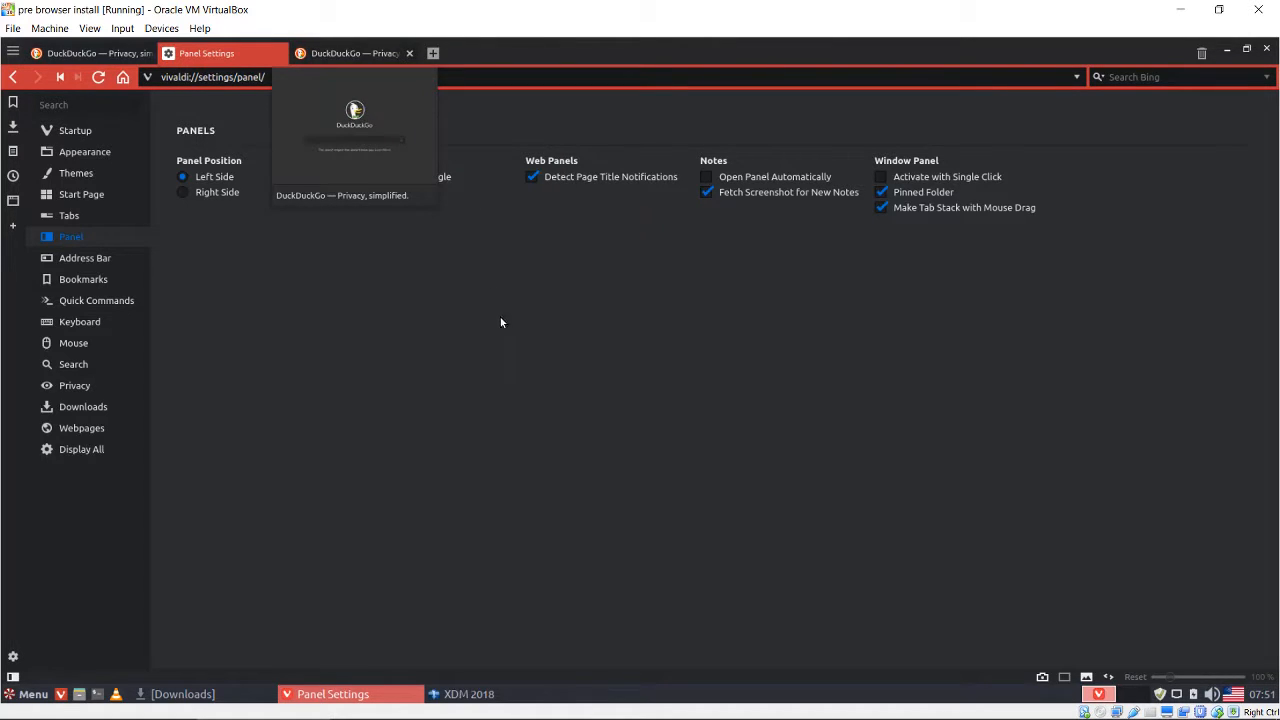
pyautogui.middleClick(350, 53)
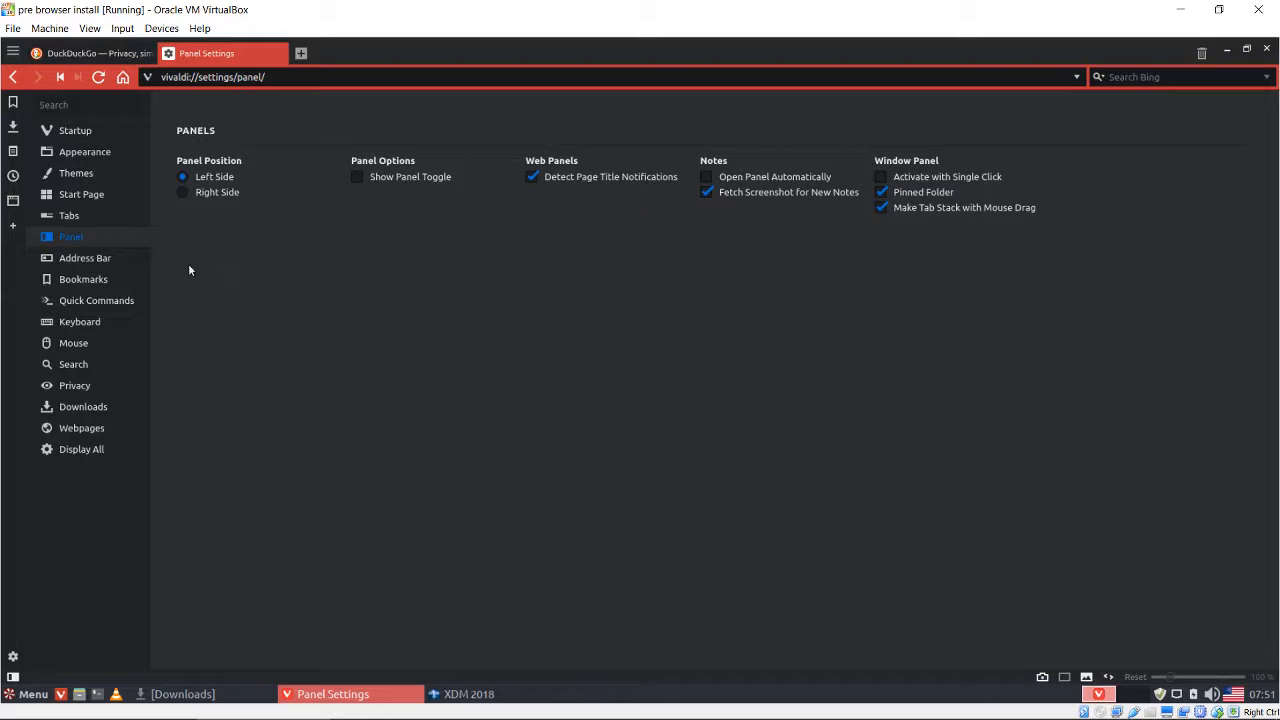
# Enable Show Full Address in the Address Bar settings, plus Open Bookmarks in New Tab and Show Bookmark Bar in the Bookmarks settings.
pyautogui.click(101, 257)
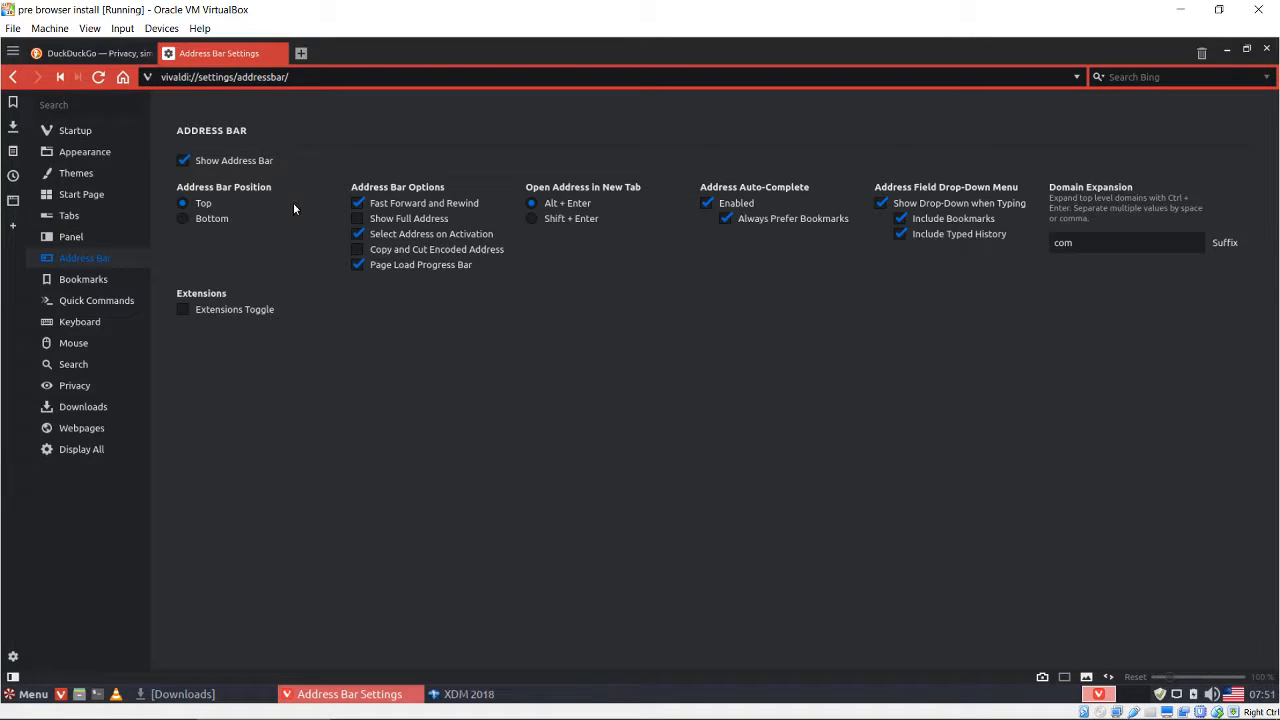
pyautogui.click(356, 221)
pyautogui.click(90, 280)
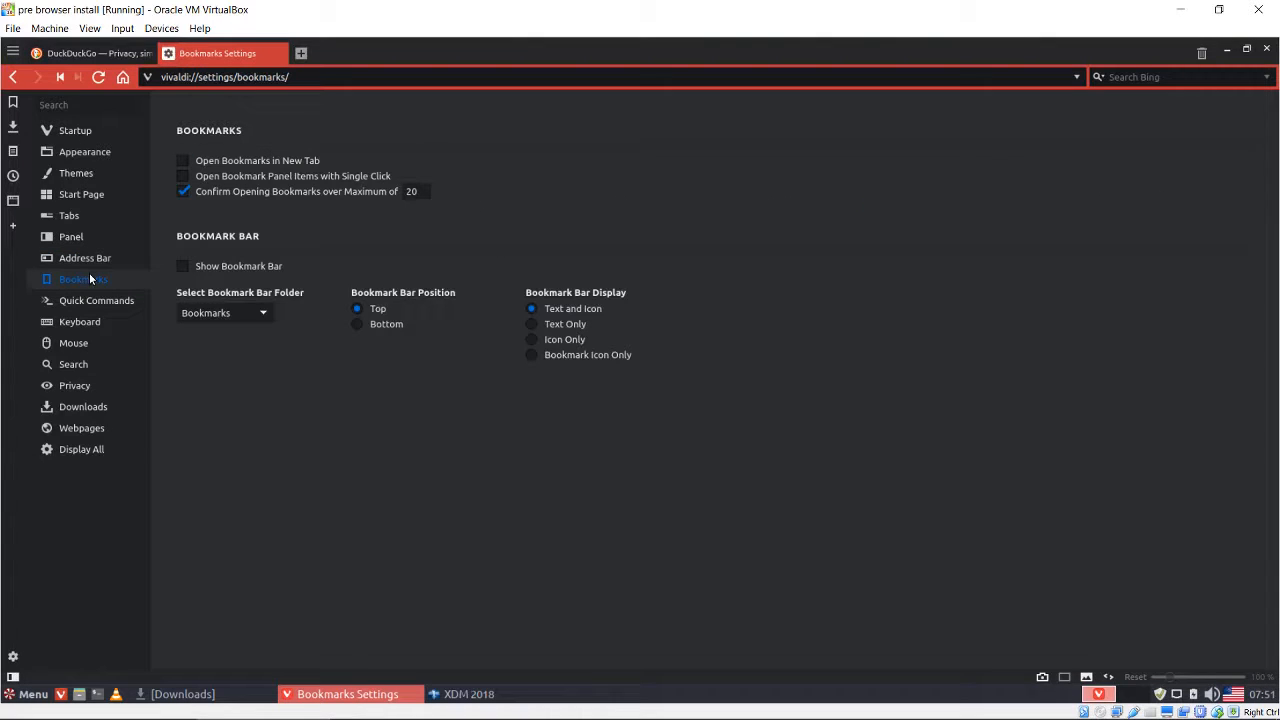
pyautogui.click(181, 161)
pyautogui.click(178, 266)
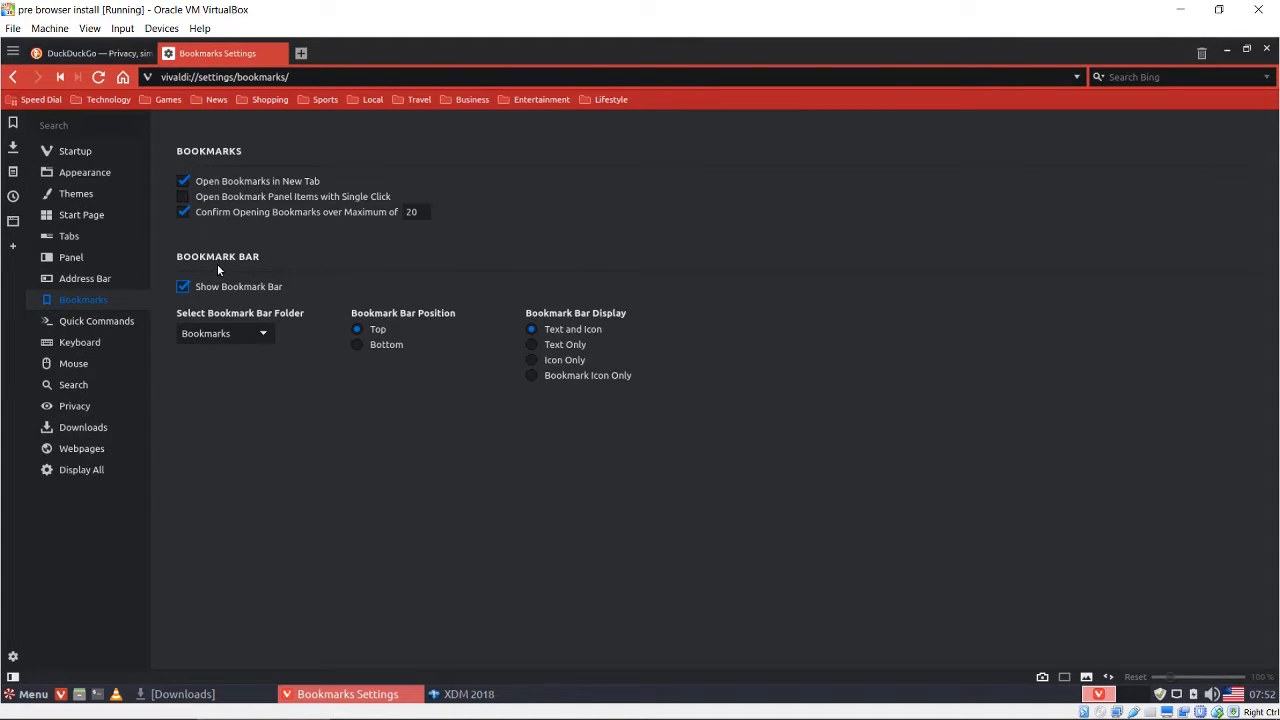
# In the Search settings, disable Show Search Field in Address Bar and make DuckDuckGo the default search engine.
pyautogui.click(66, 320)
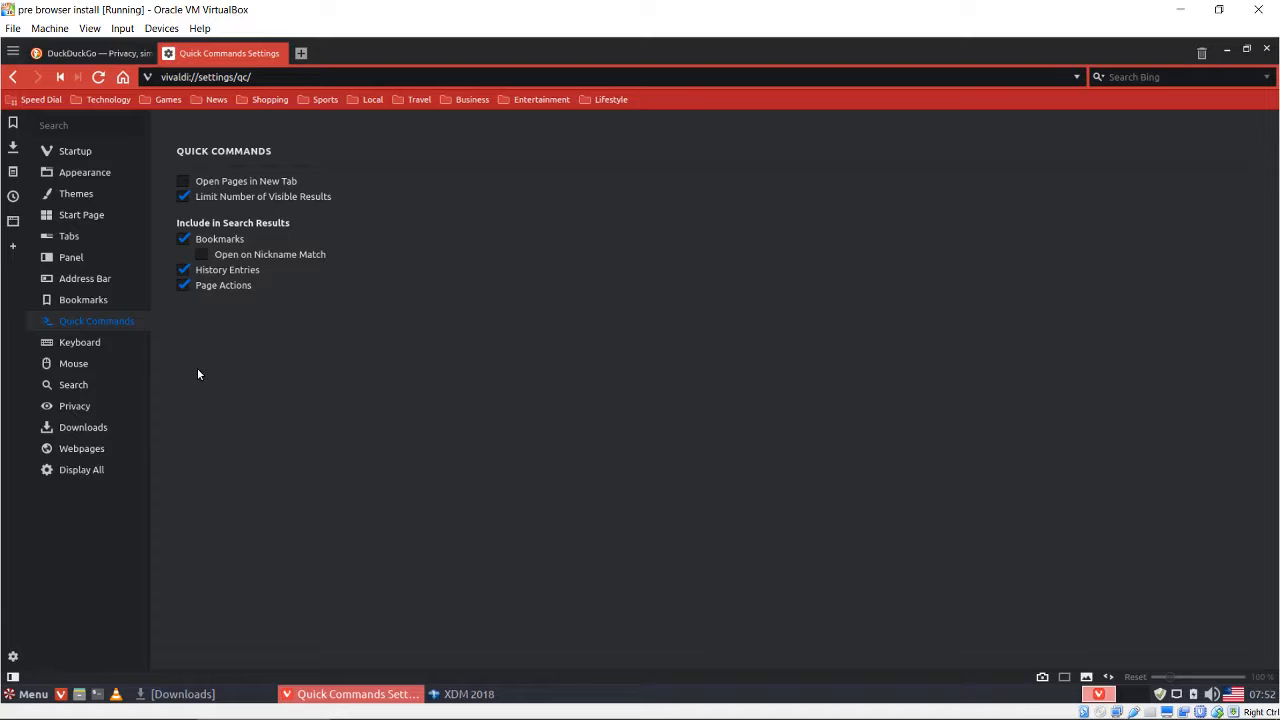
pyautogui.click(72, 344)
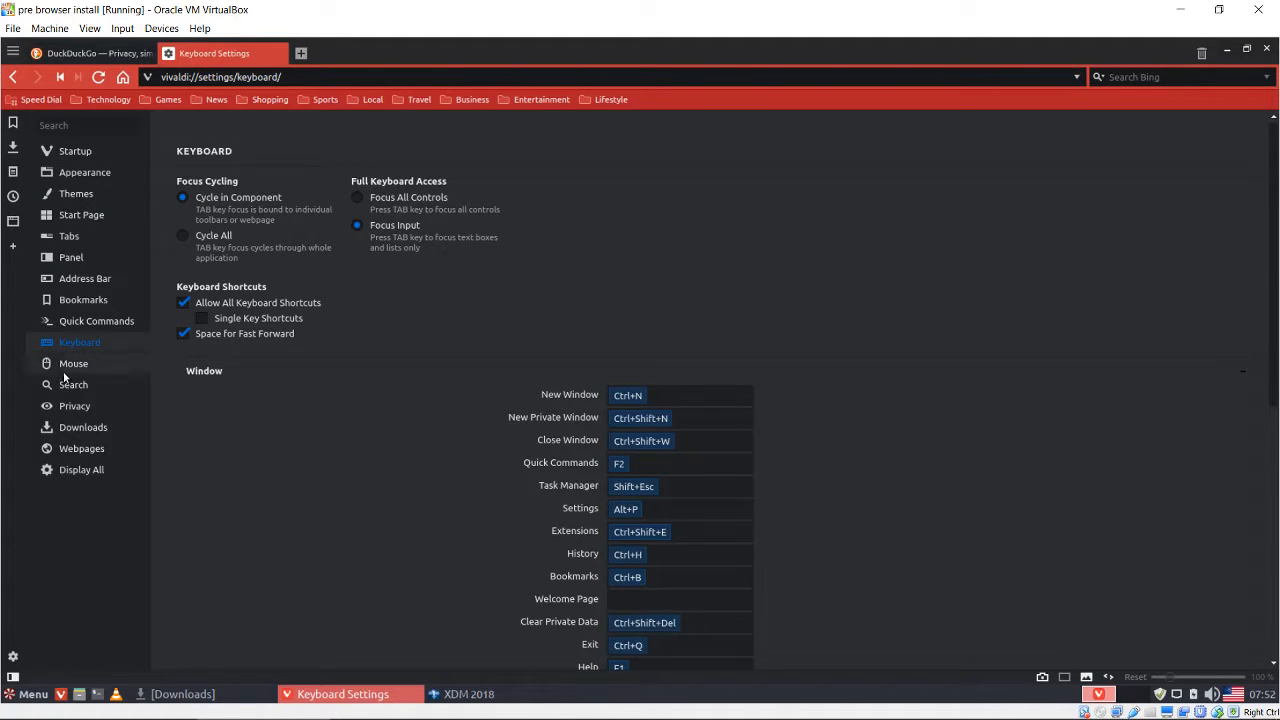
pyautogui.click(63, 371)
pyautogui.click(80, 389)
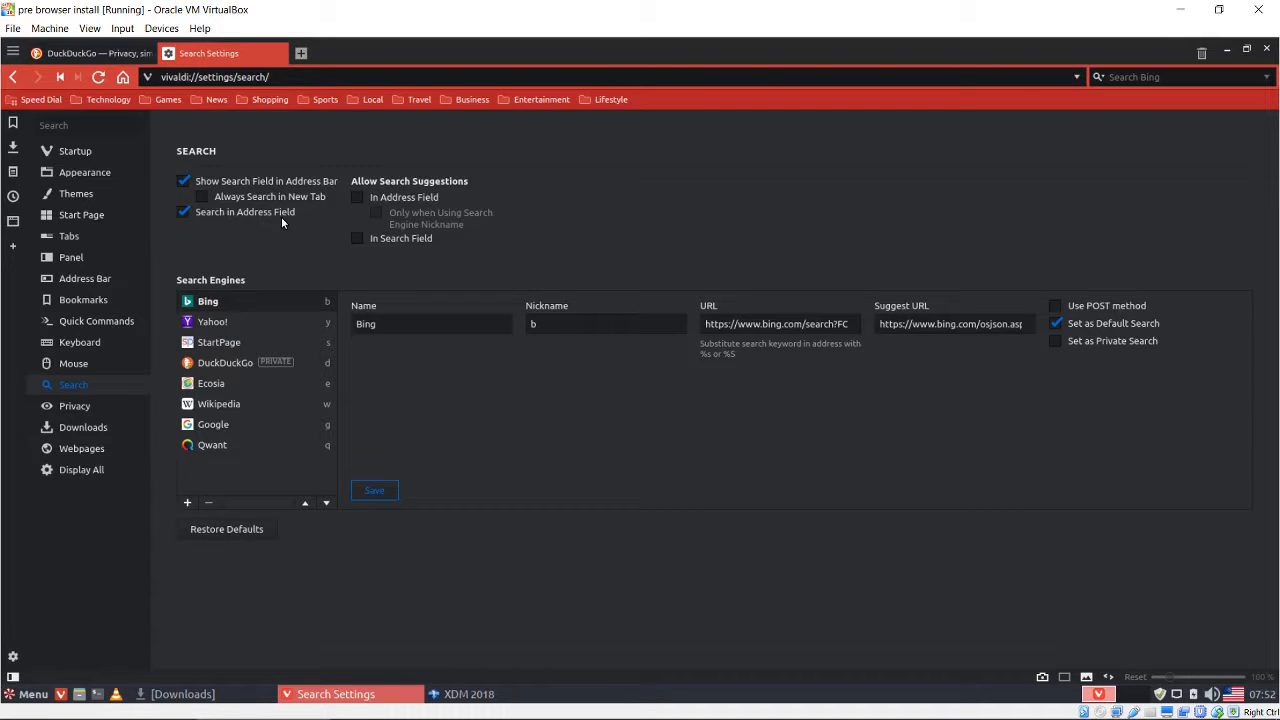
pyautogui.click(189, 180)
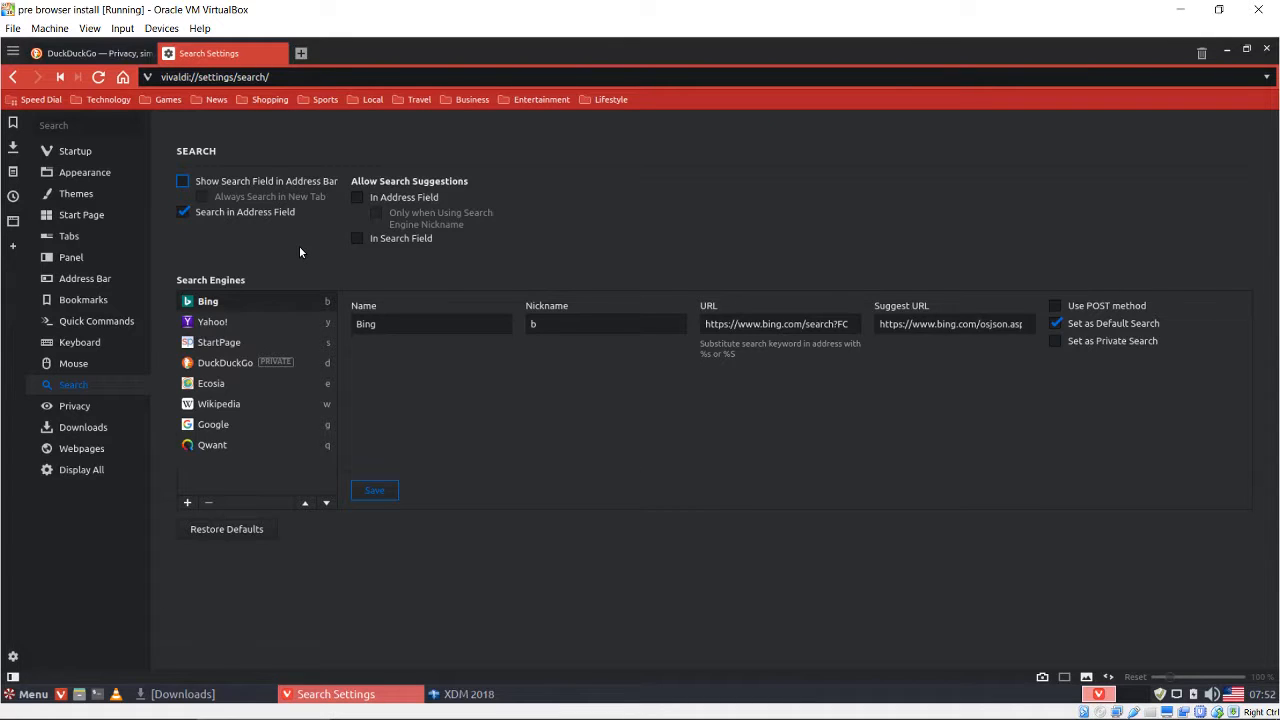
pyautogui.rightClick(229, 363)
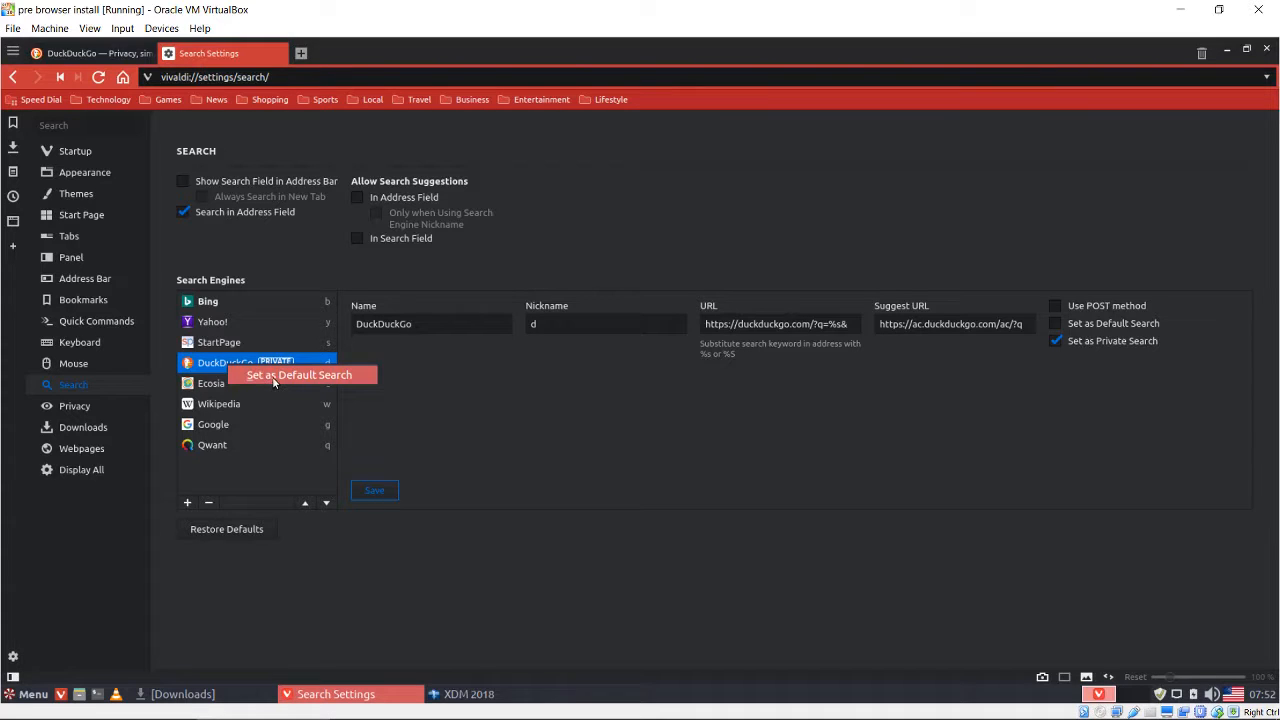
pyautogui.click(273, 376)
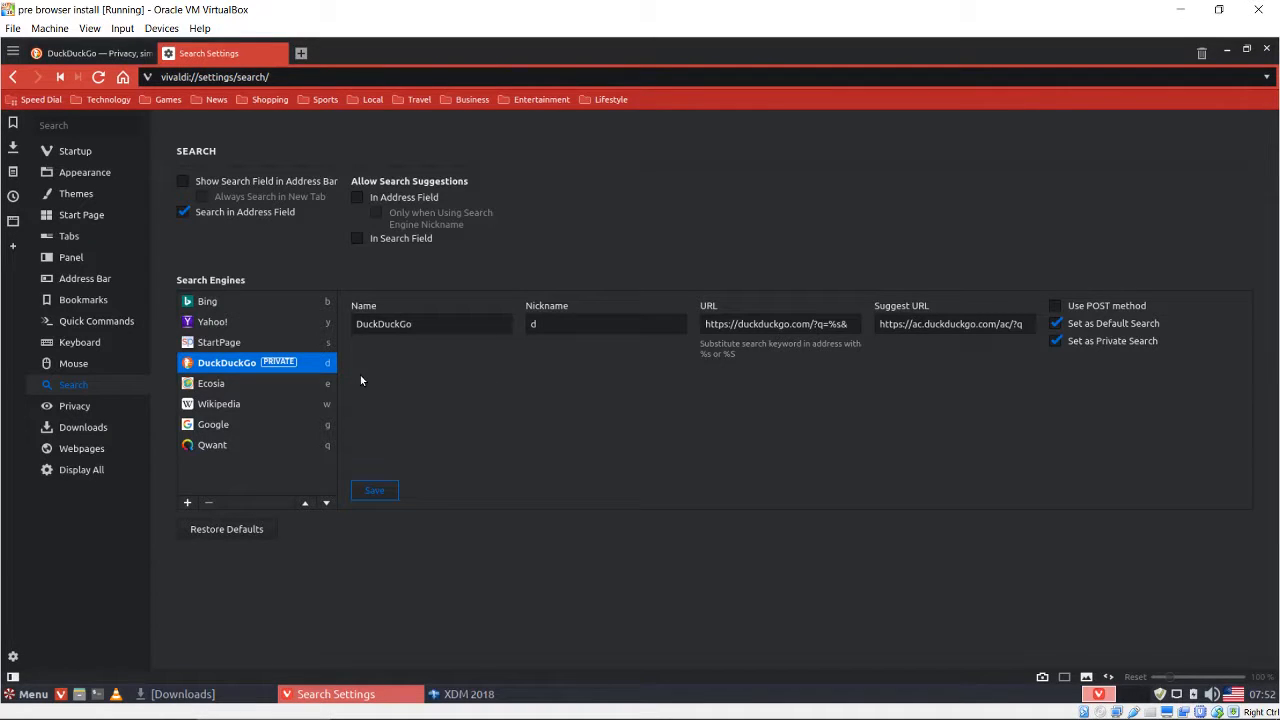
pyautogui.click(208, 448)
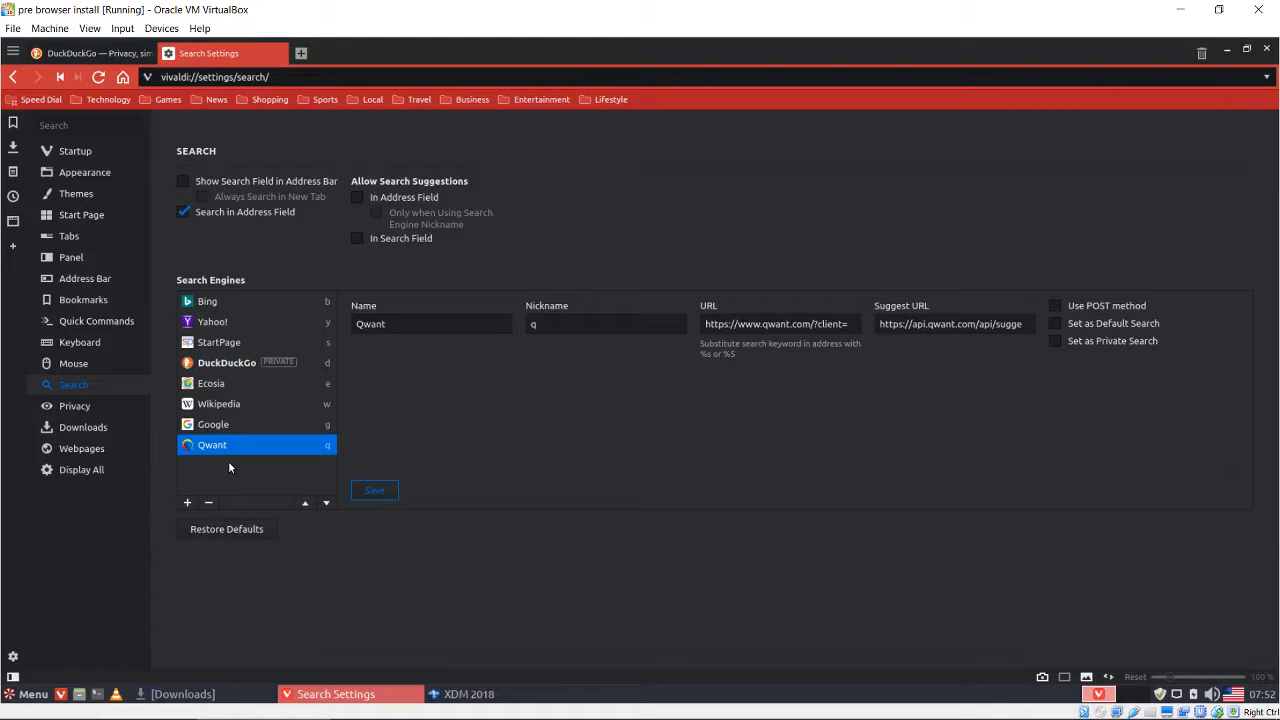
pyautogui.click(224, 365)
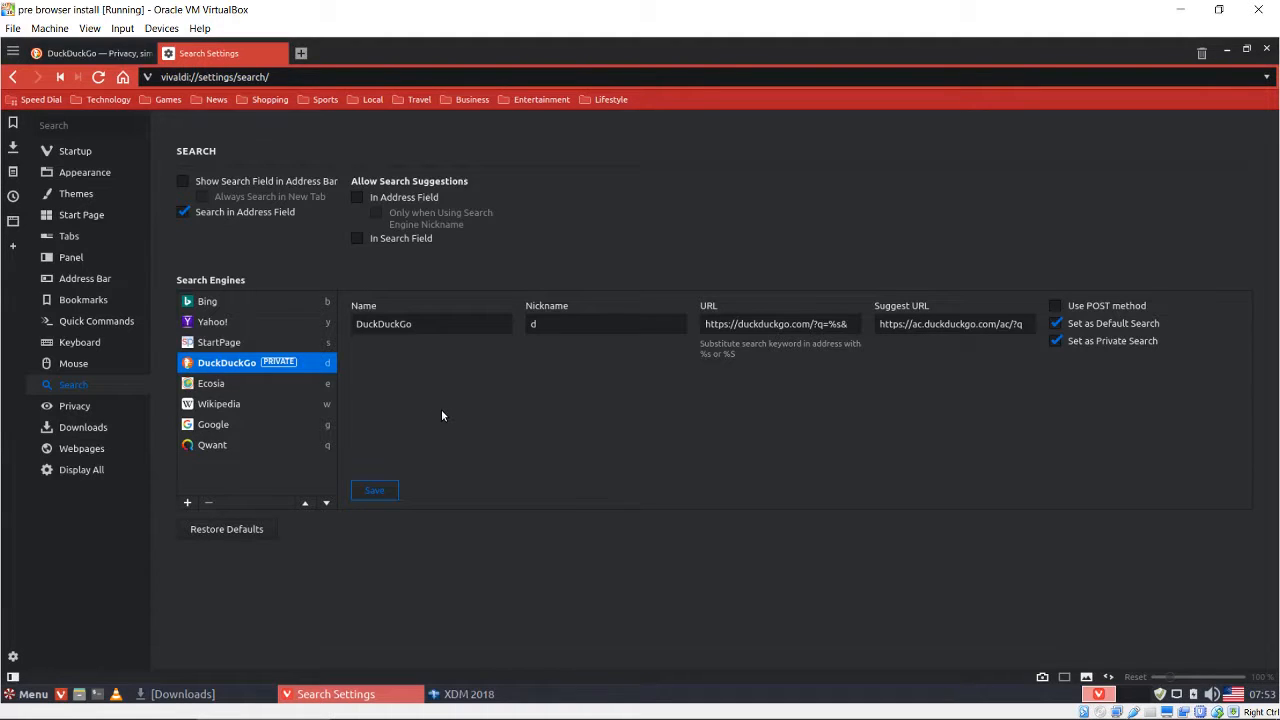
# Enable Ask Websites Not to Track Me, disable Save Webpage Passwords, and turn off Notify on Completed Downloads.
pyautogui.click(59, 402)
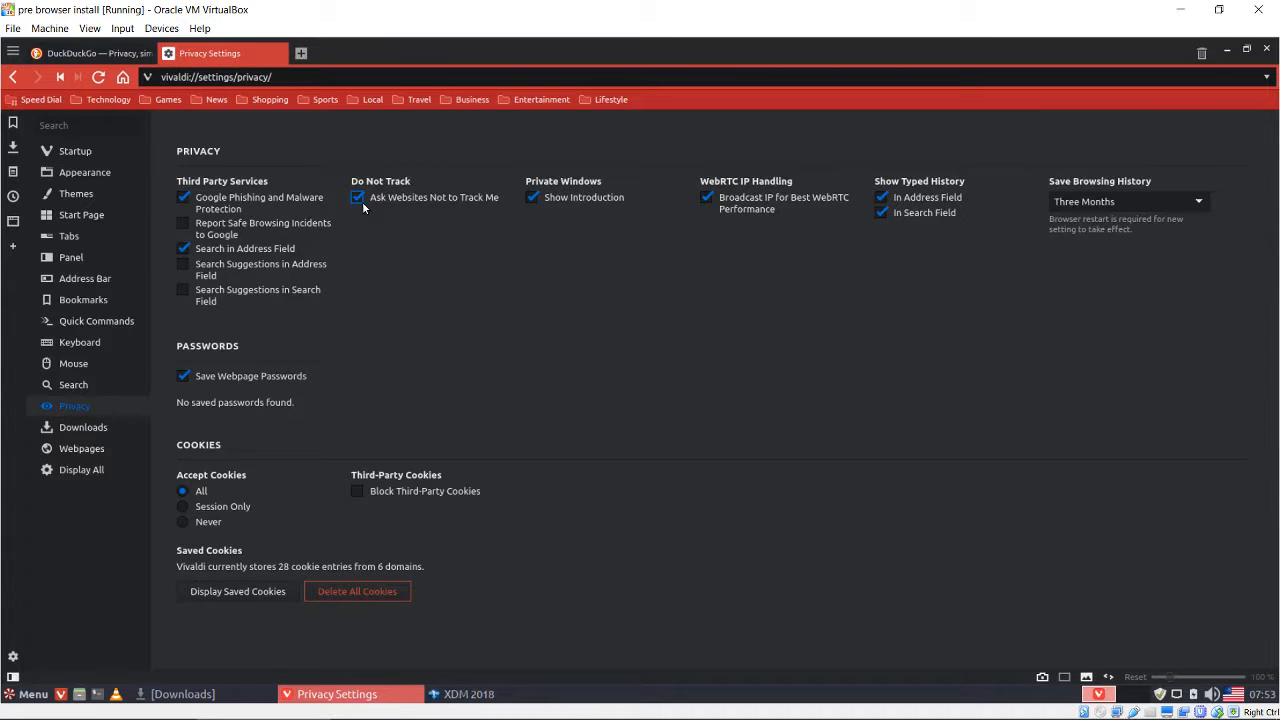
pyautogui.click(185, 373)
pyautogui.click(90, 429)
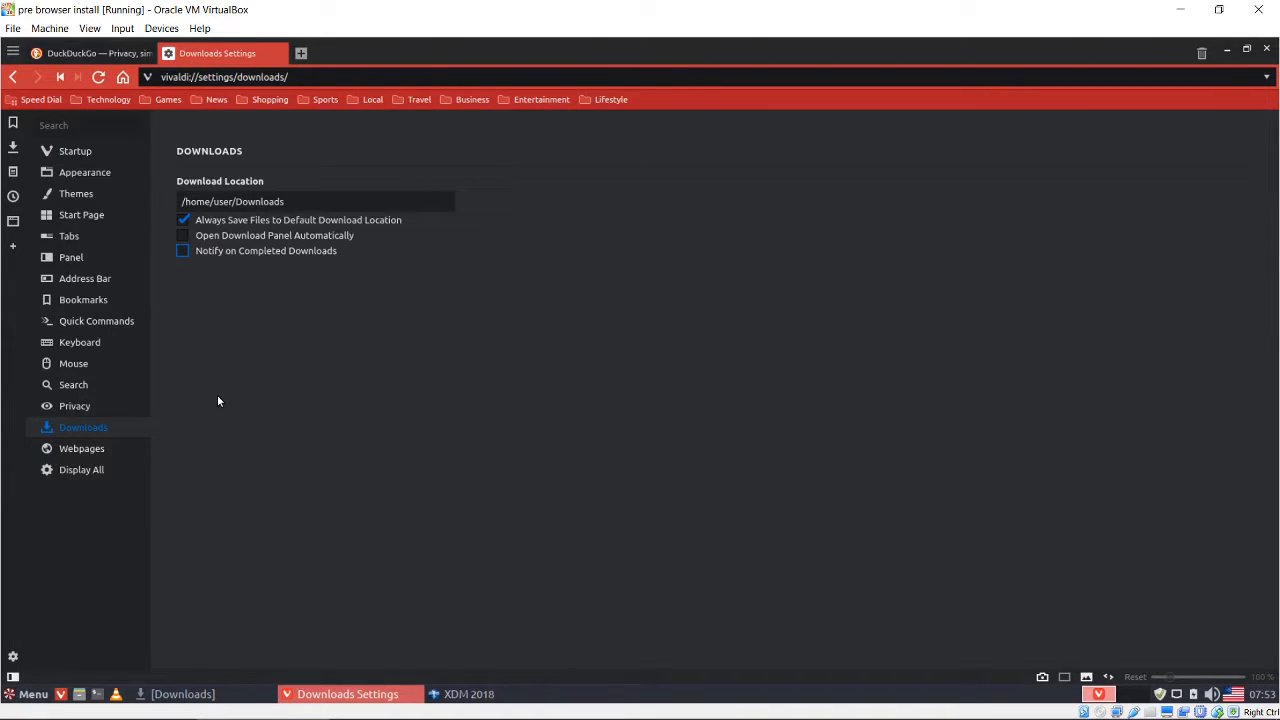
# In the Tabs settings, set the New Tab Page to Homepage and disable Display Close Button.
pyautogui.click(84, 456)
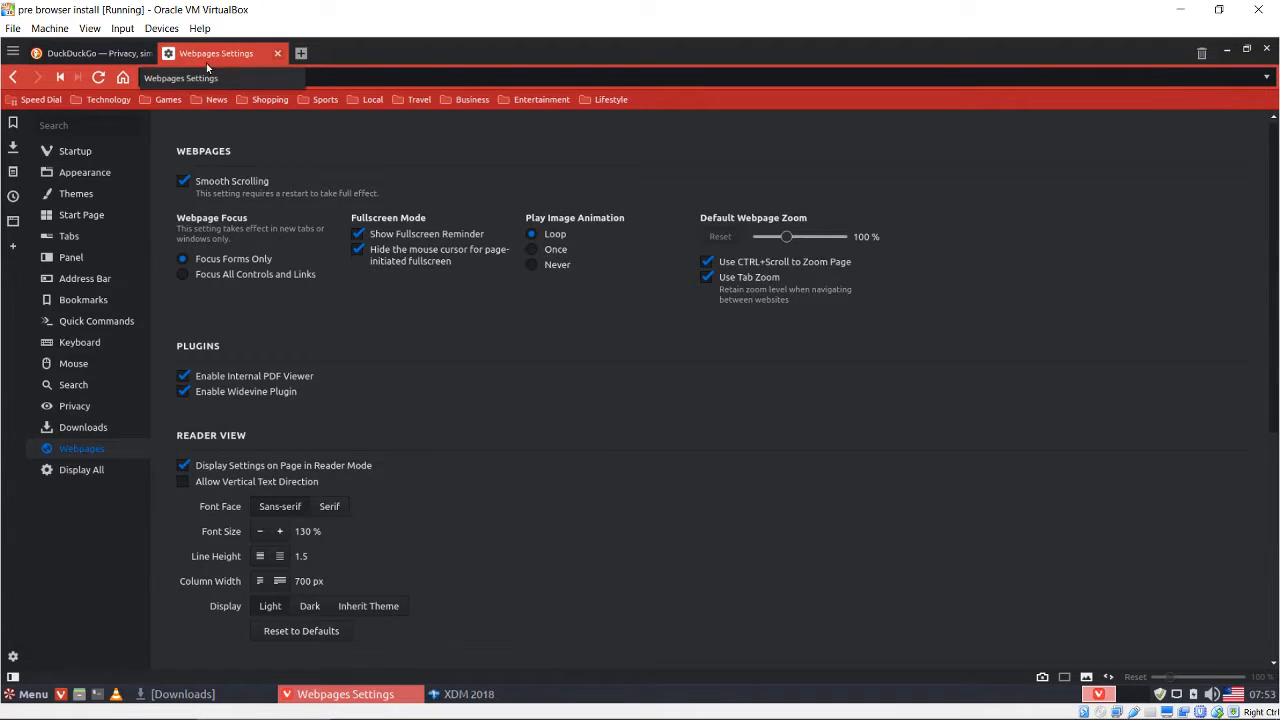
pyautogui.click(60, 238)
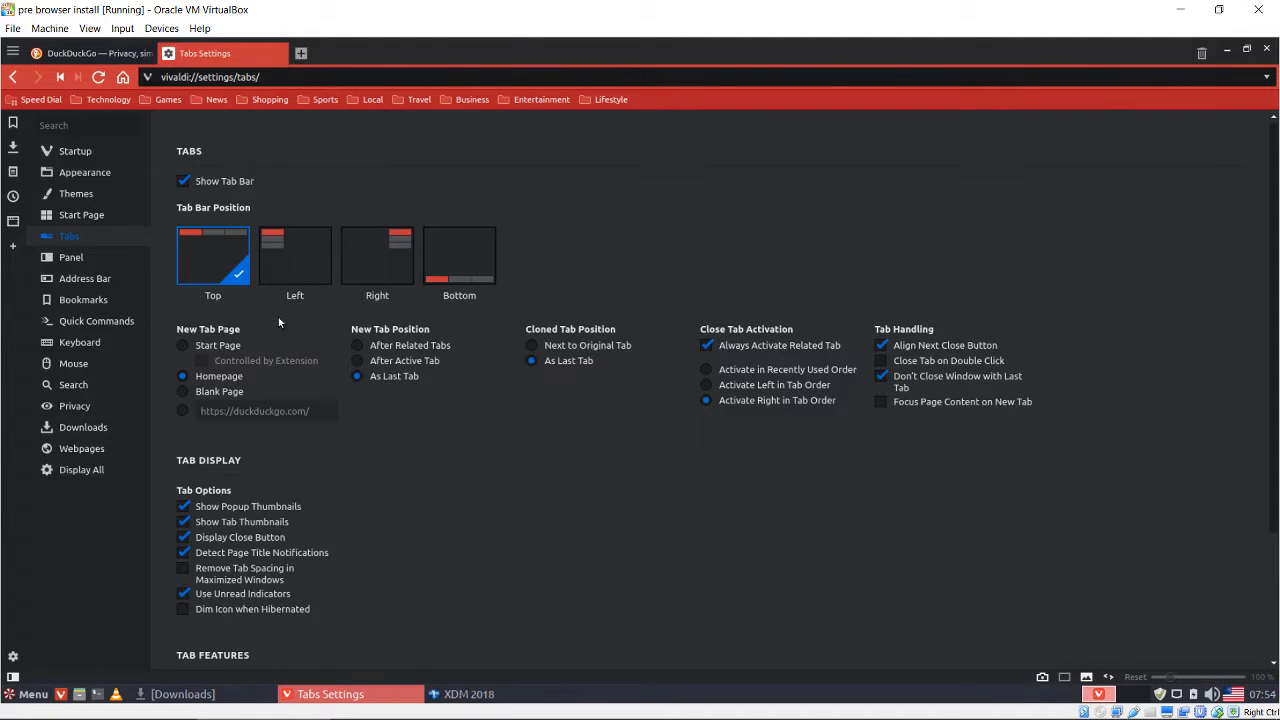
pyautogui.click(185, 538)
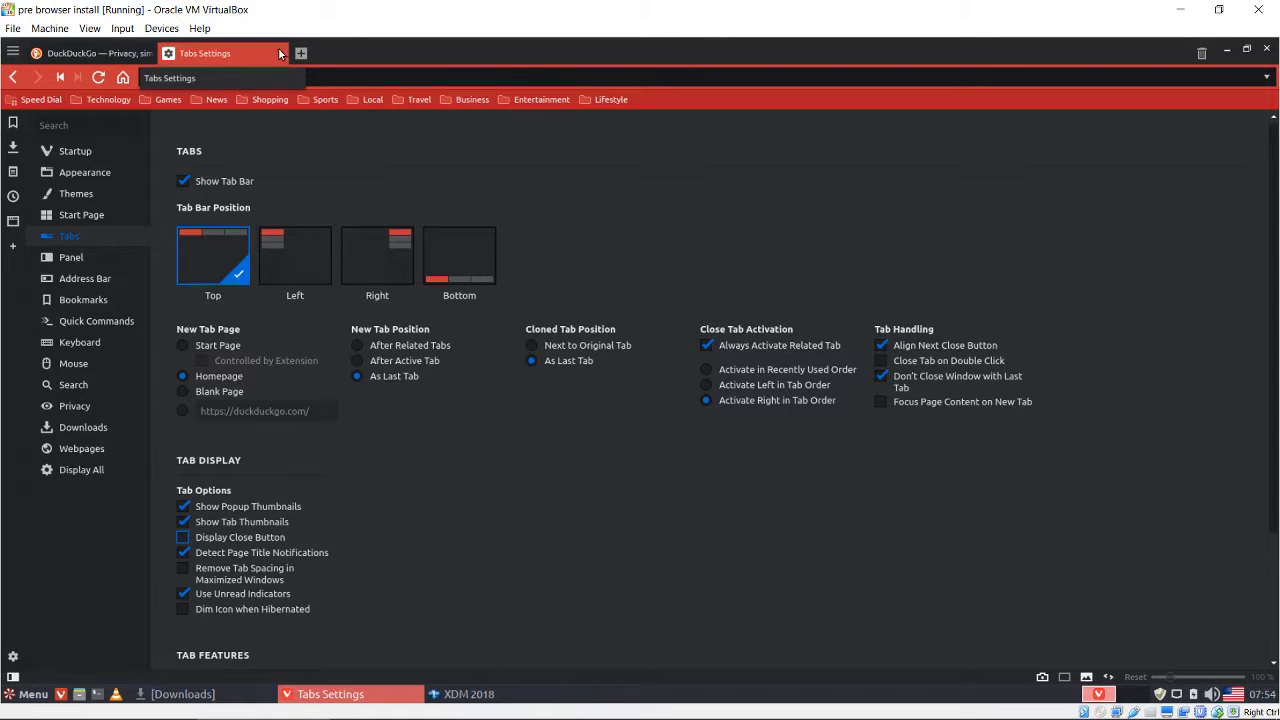
pyautogui.click(120, 55)
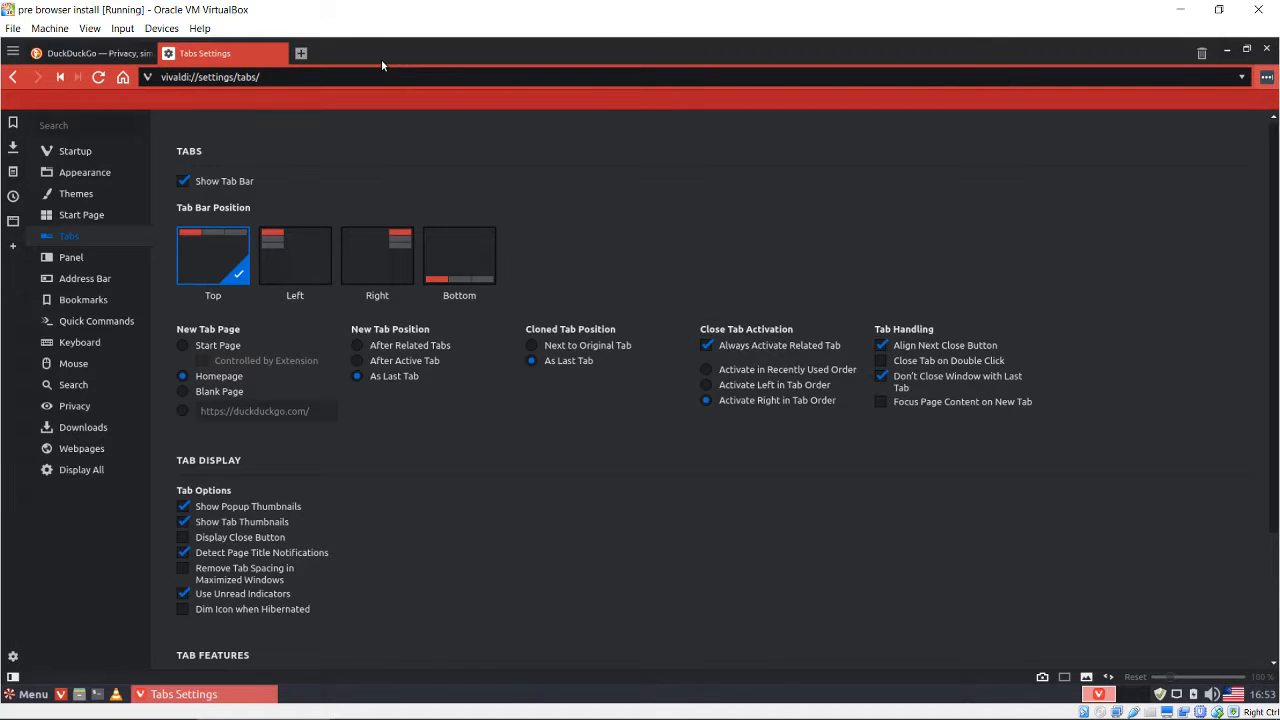
# From the DuckDuckGo tab, expand the tab bar to show the tab thumbnails and collapse it again.
pyautogui.click(82, 54)
pyautogui.click(330, 76)
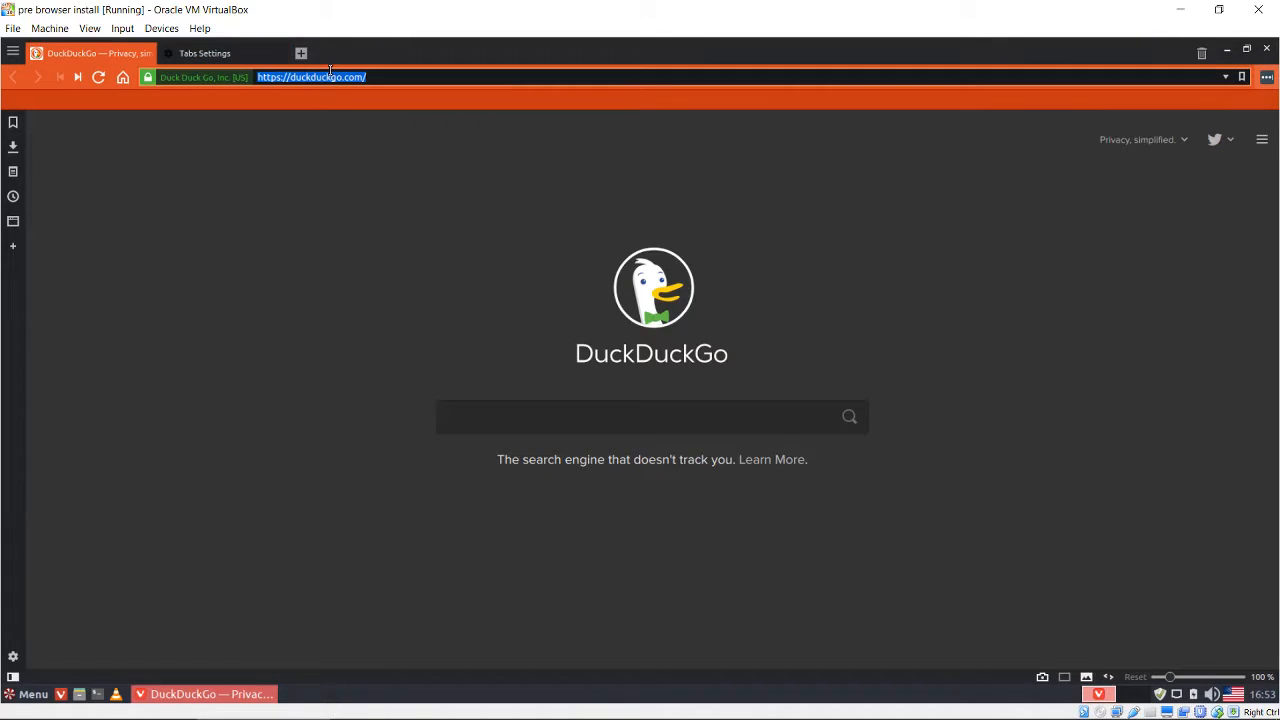
pyautogui.moveTo(352, 62); pyautogui.dragTo(374, 183)
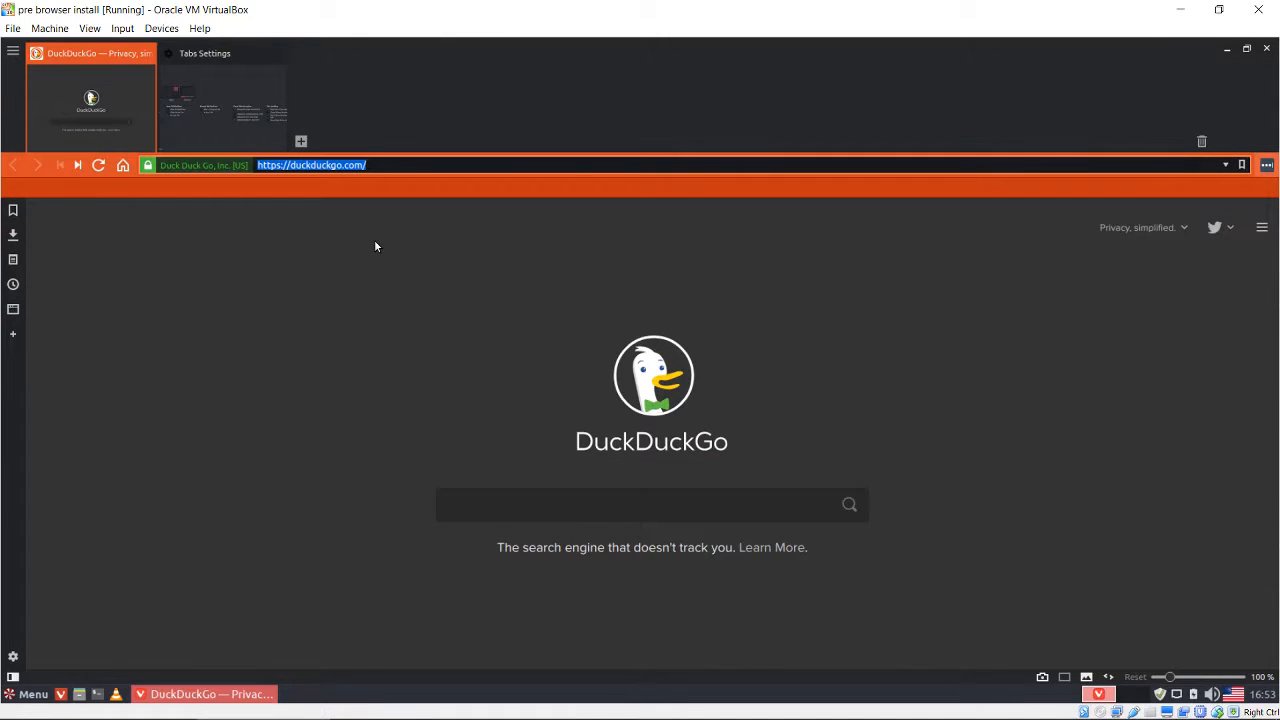
pyautogui.moveTo(375, 241); pyautogui.dragTo(434, 35)
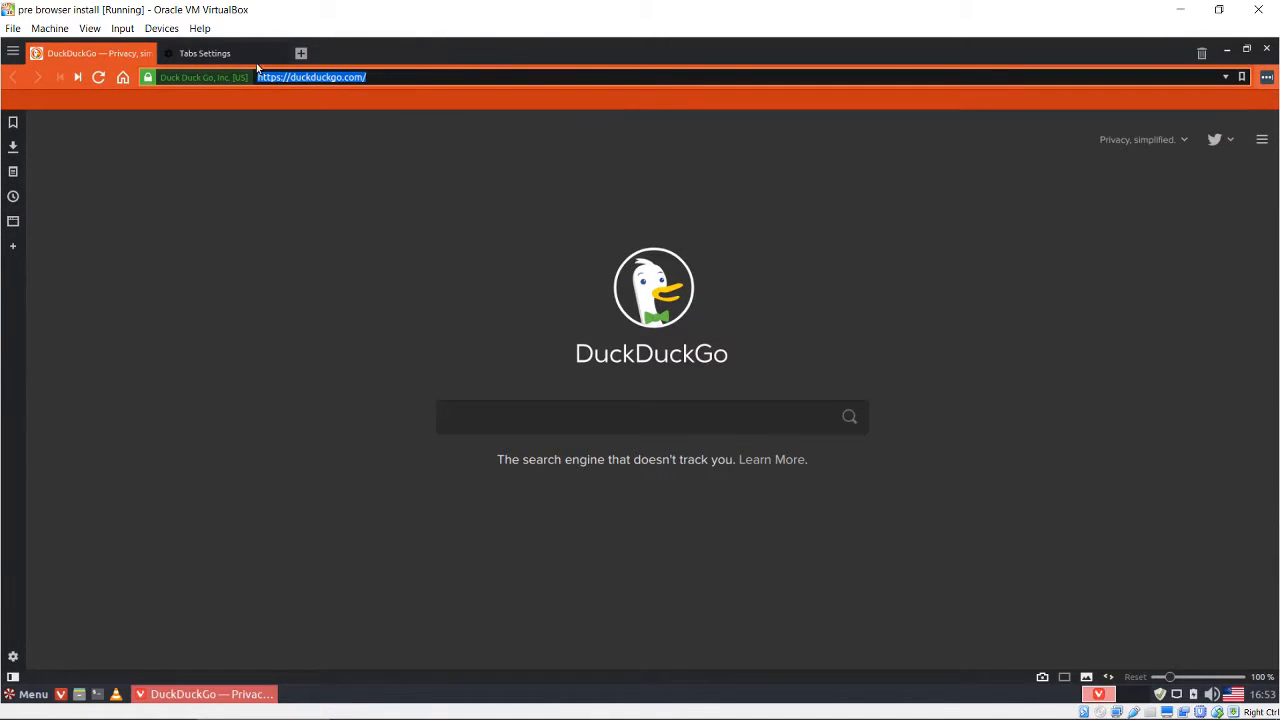
# Disable Show Popup Thumbnails and Show Tab Thumbnails in the Tabs settings, and return to the DuckDuckGo tab.
pyautogui.click(212, 55)
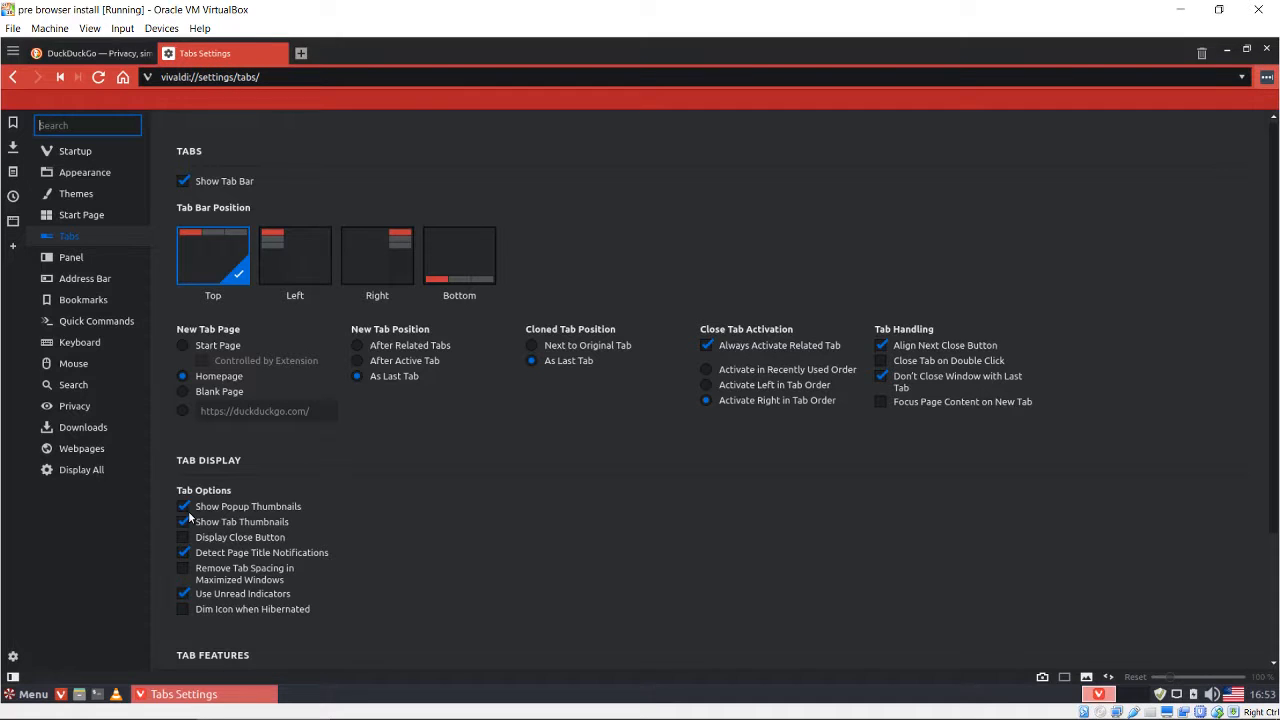
pyautogui.click(184, 507)
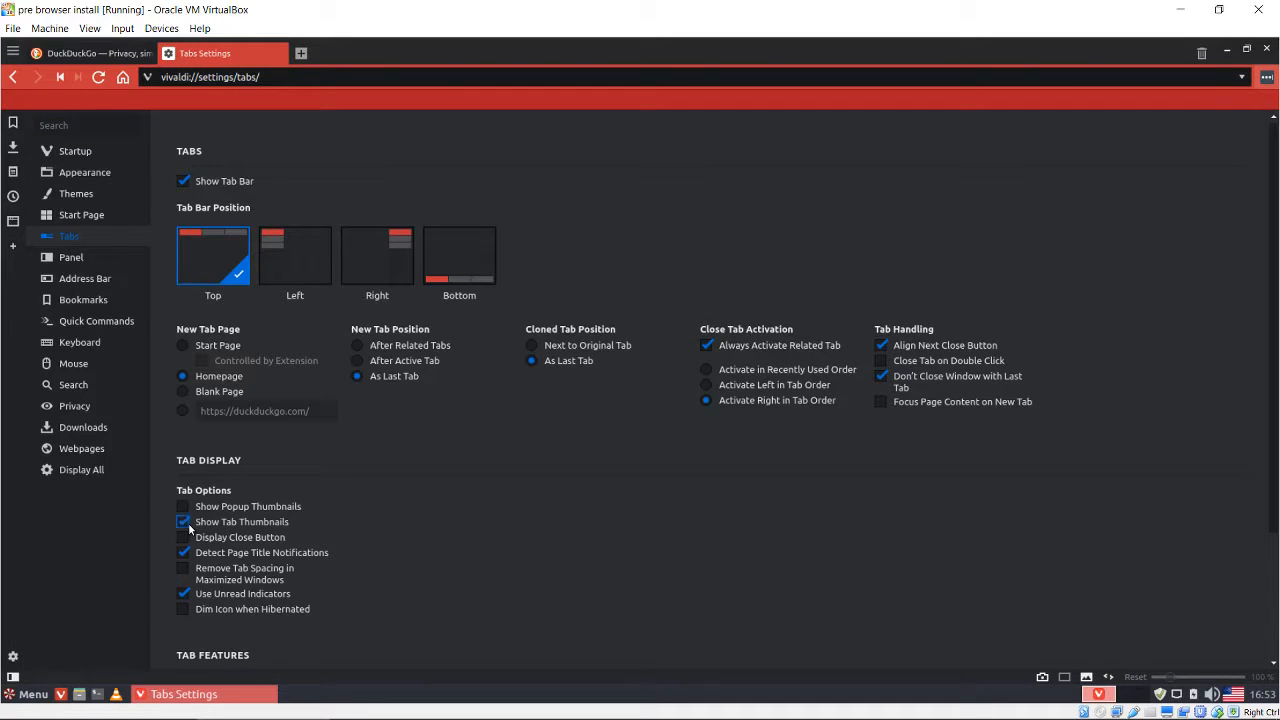
pyautogui.click(184, 522)
pyautogui.click(88, 53)
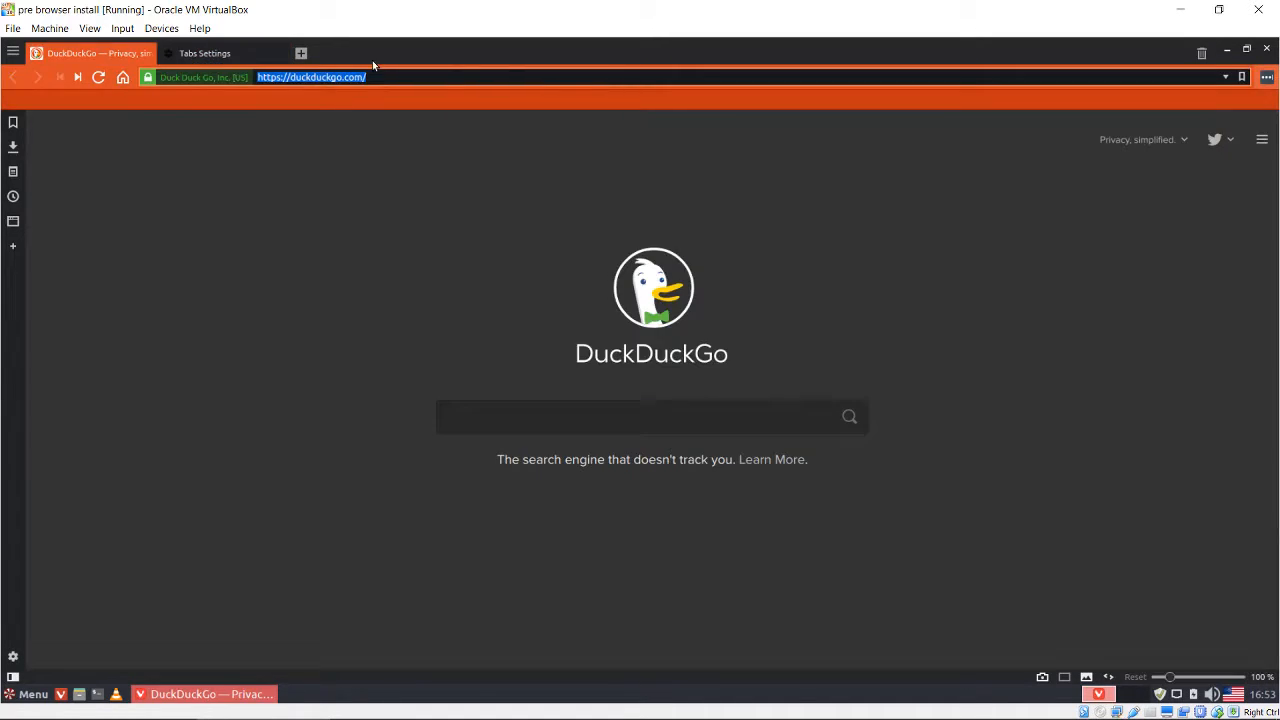
# In the Address Bar settings, disable Show Drop-Down when Typing in the address field.
pyautogui.click(241, 53)
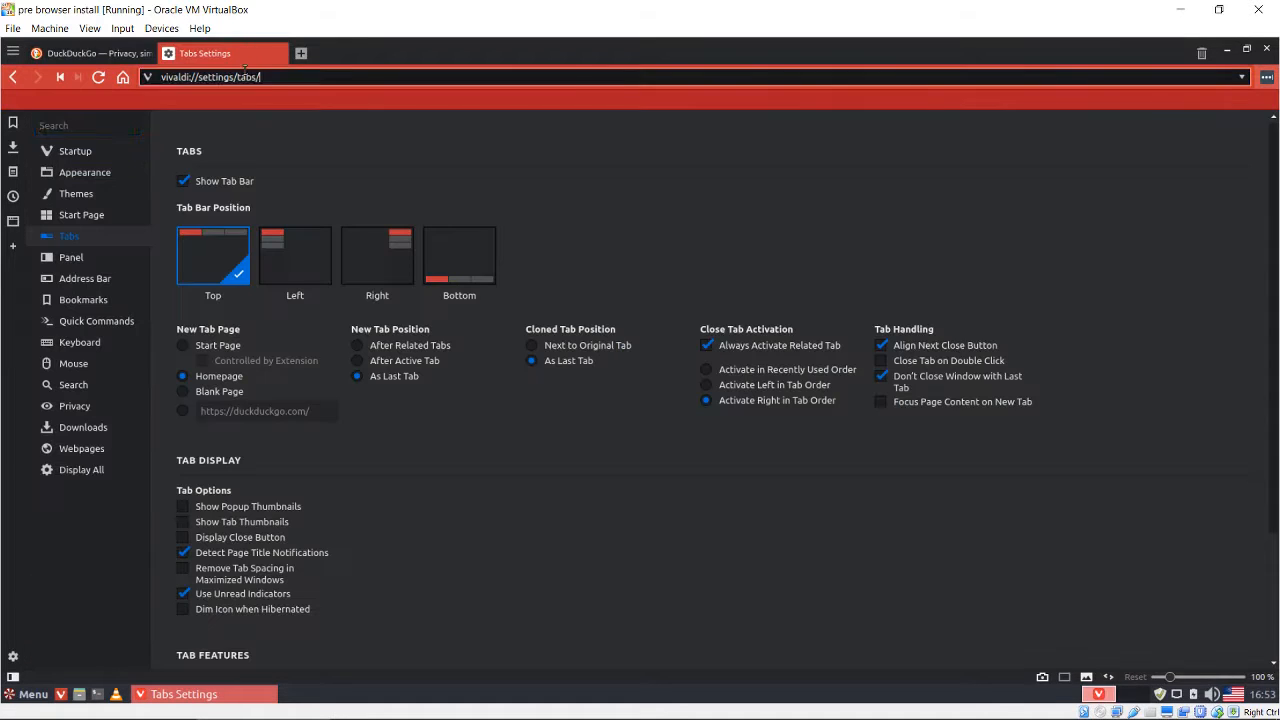
pyautogui.click(80, 283)
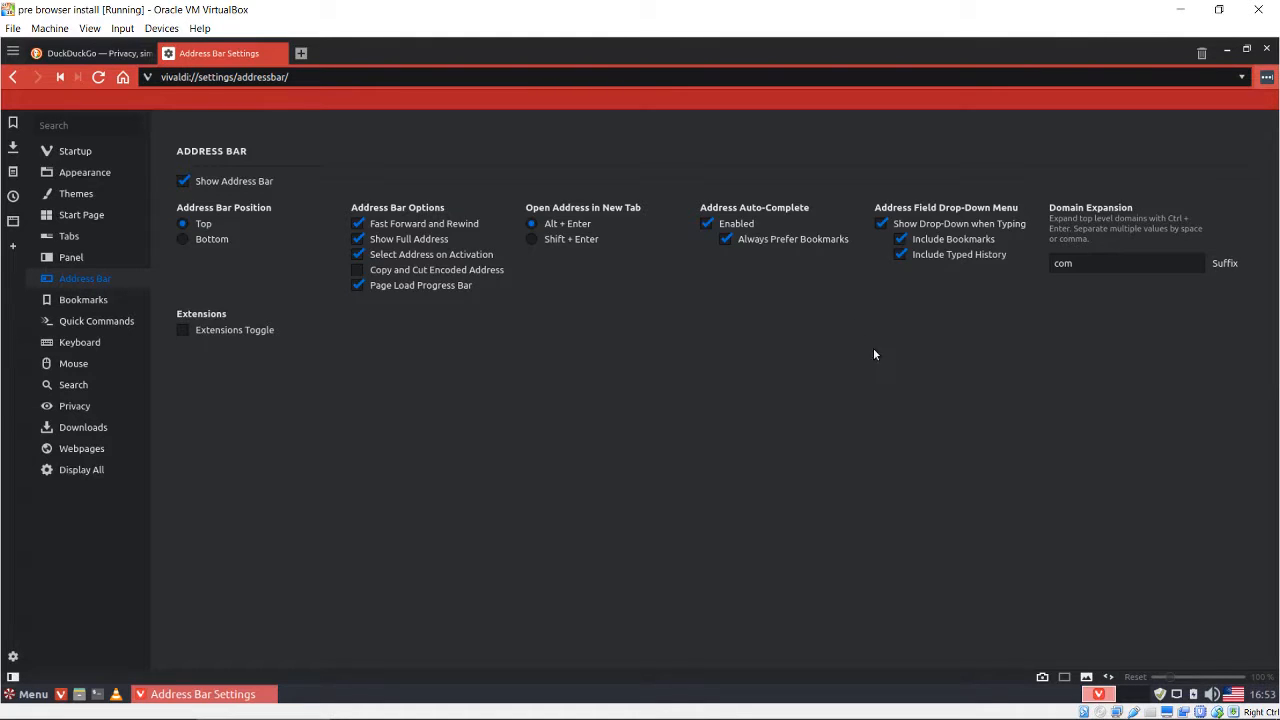
pyautogui.click(881, 224)
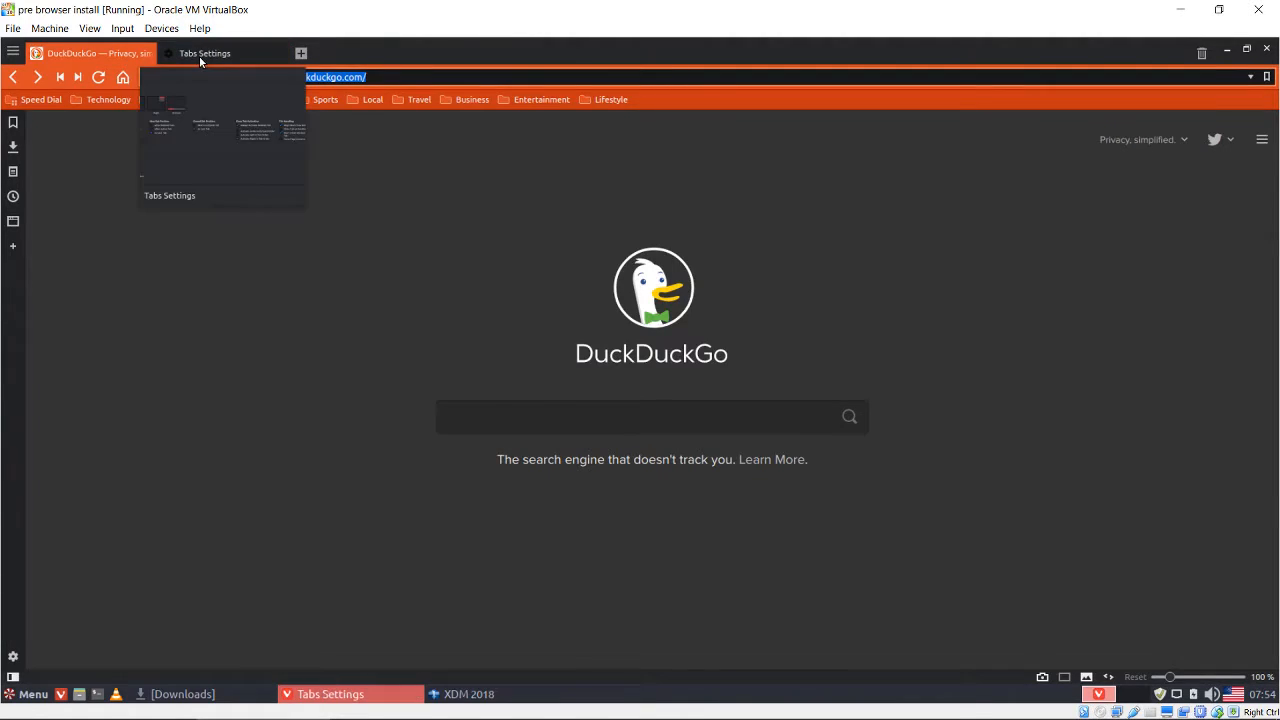
# Close the Tabs Settings tab and place the cursor in the DuckDuckGo search box.
pyautogui.click(200, 57)
pyautogui.middleClick(217, 56)
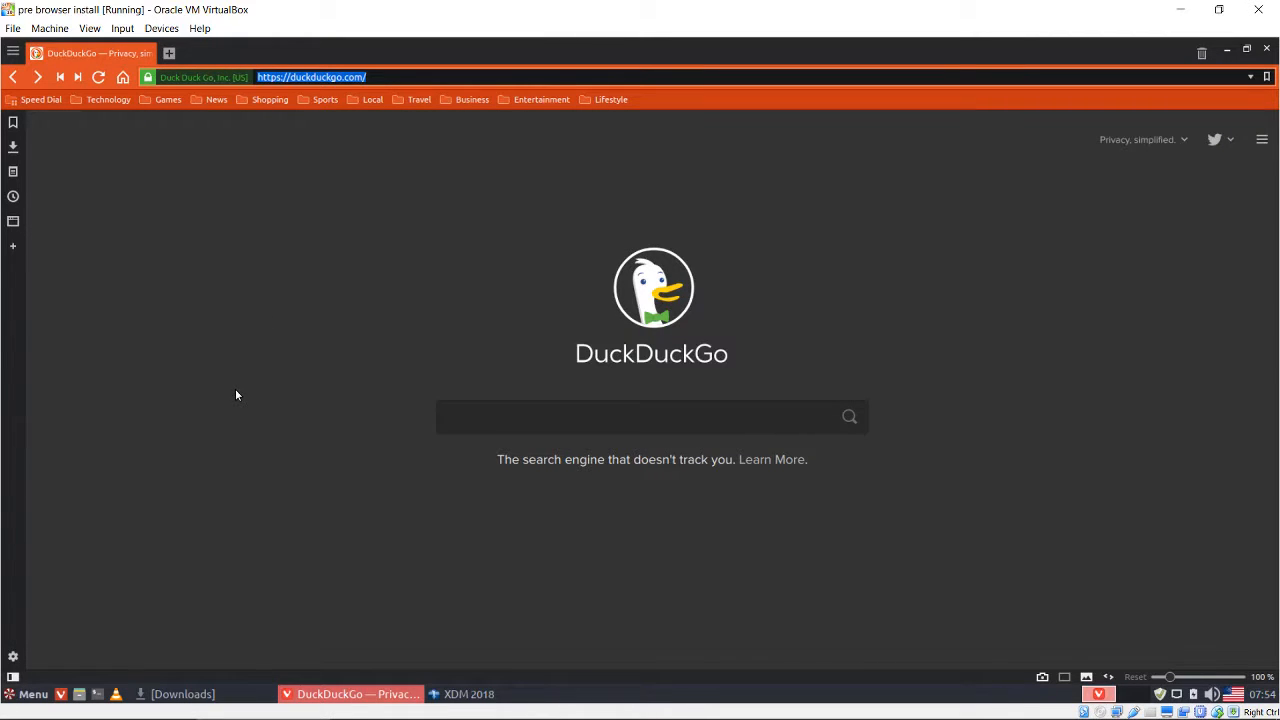
pyautogui.click(487, 425)
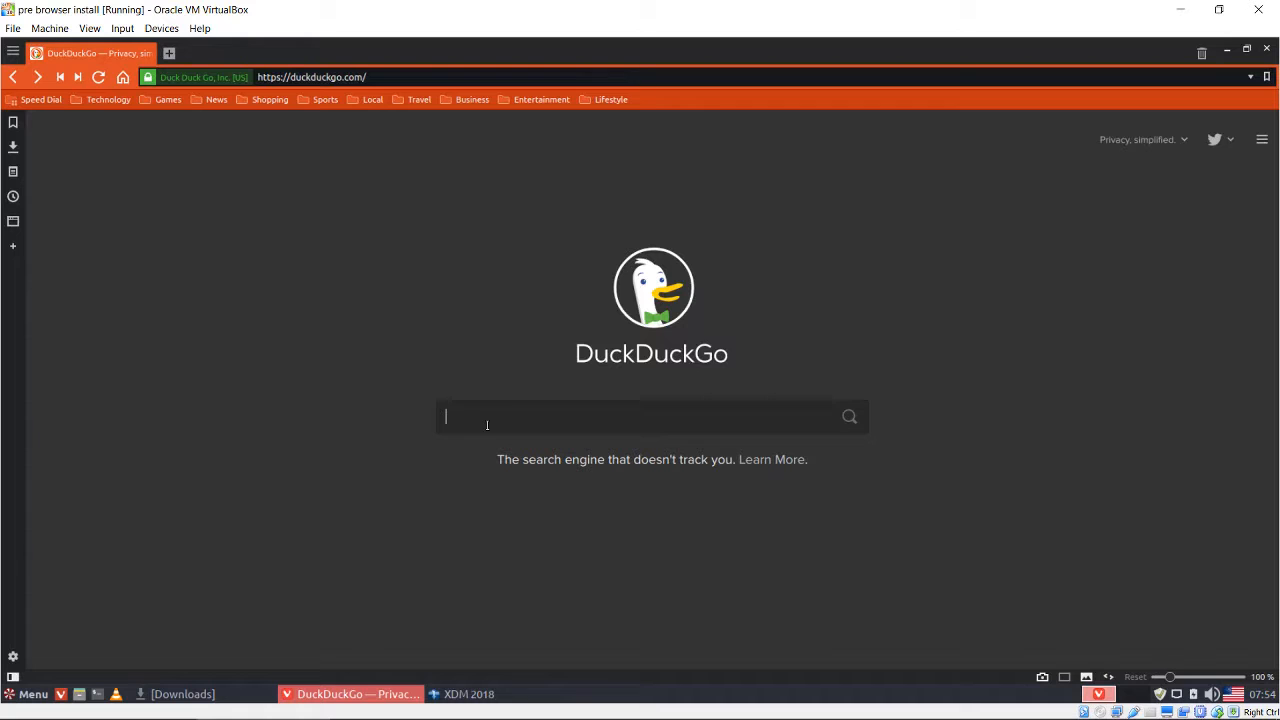
# Switch to XDM 2018 and, in its general settings, disable Show download complete dialog and enable Do not use transparency.
pyautogui.click(489, 696)
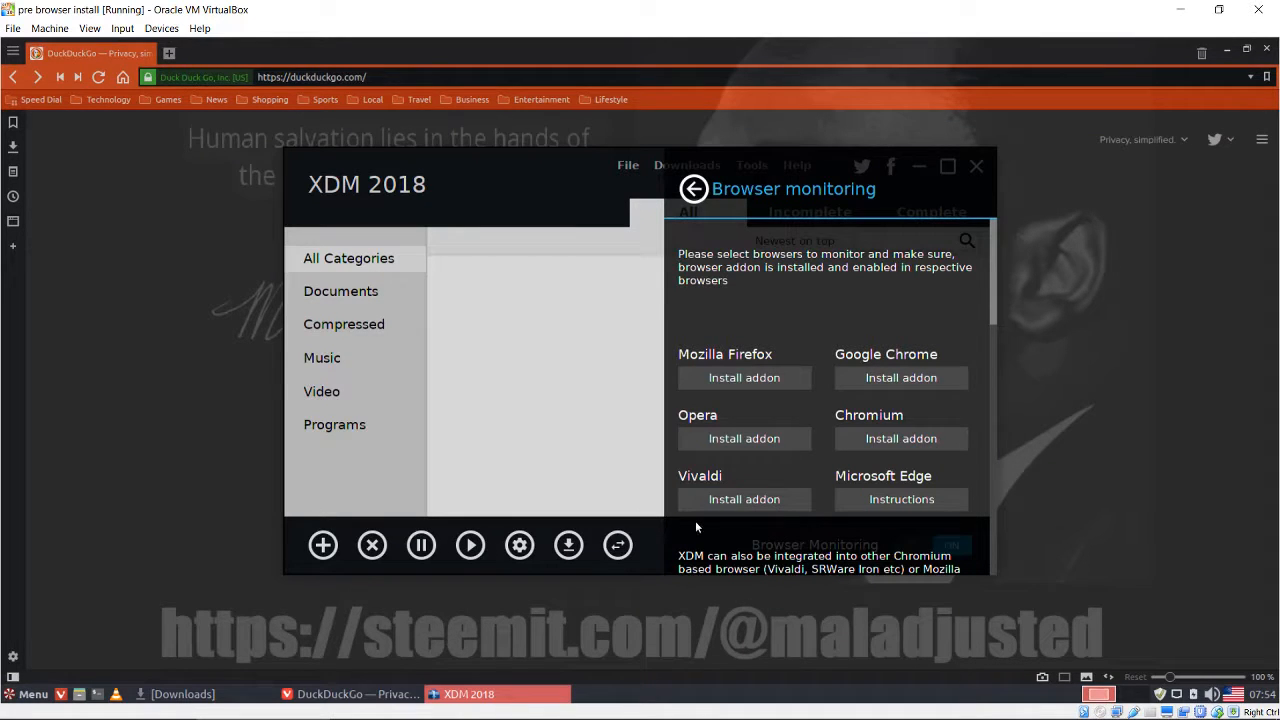
pyautogui.click(696, 189)
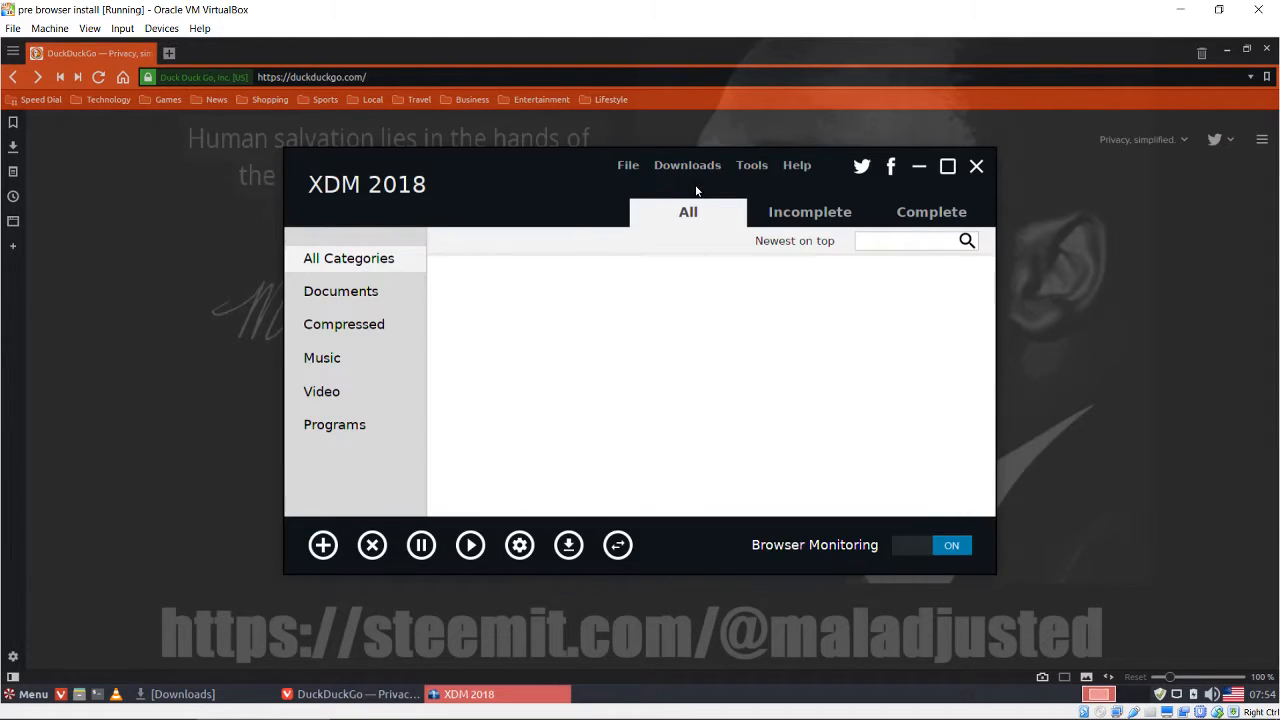
pyautogui.click(519, 545)
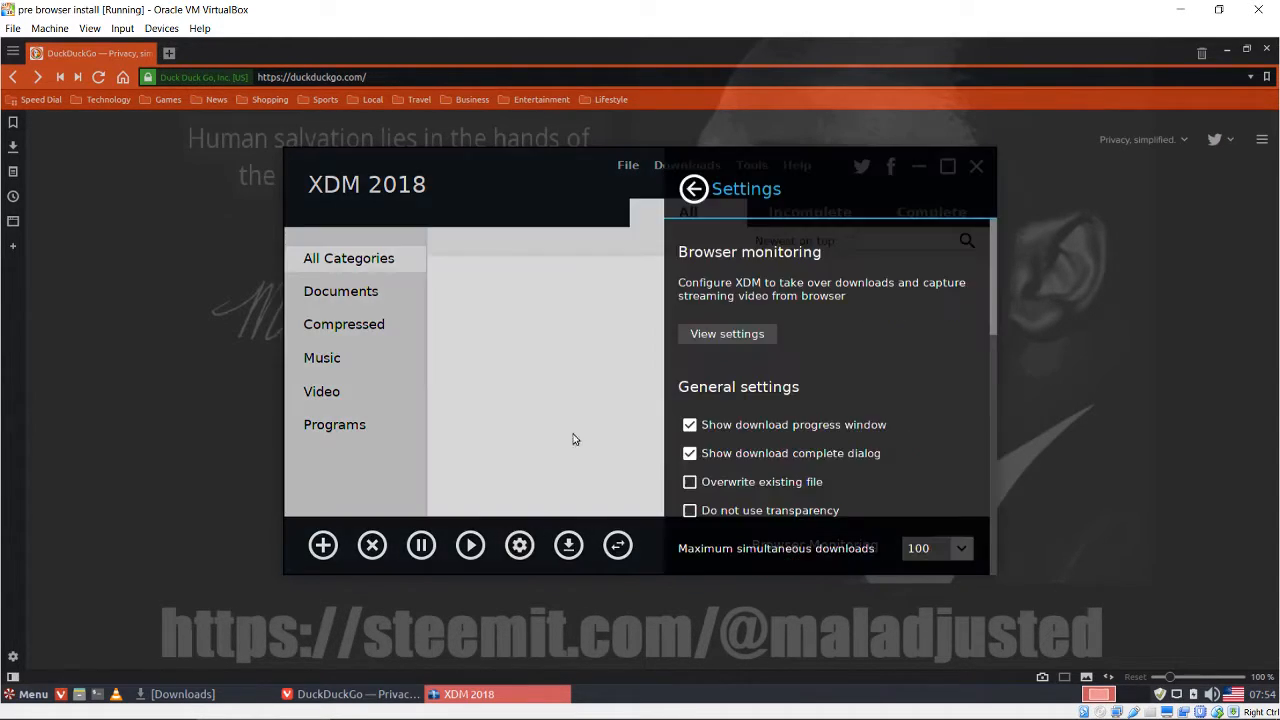
pyautogui.click(713, 453)
pyautogui.scroll(-2, 962, 386)
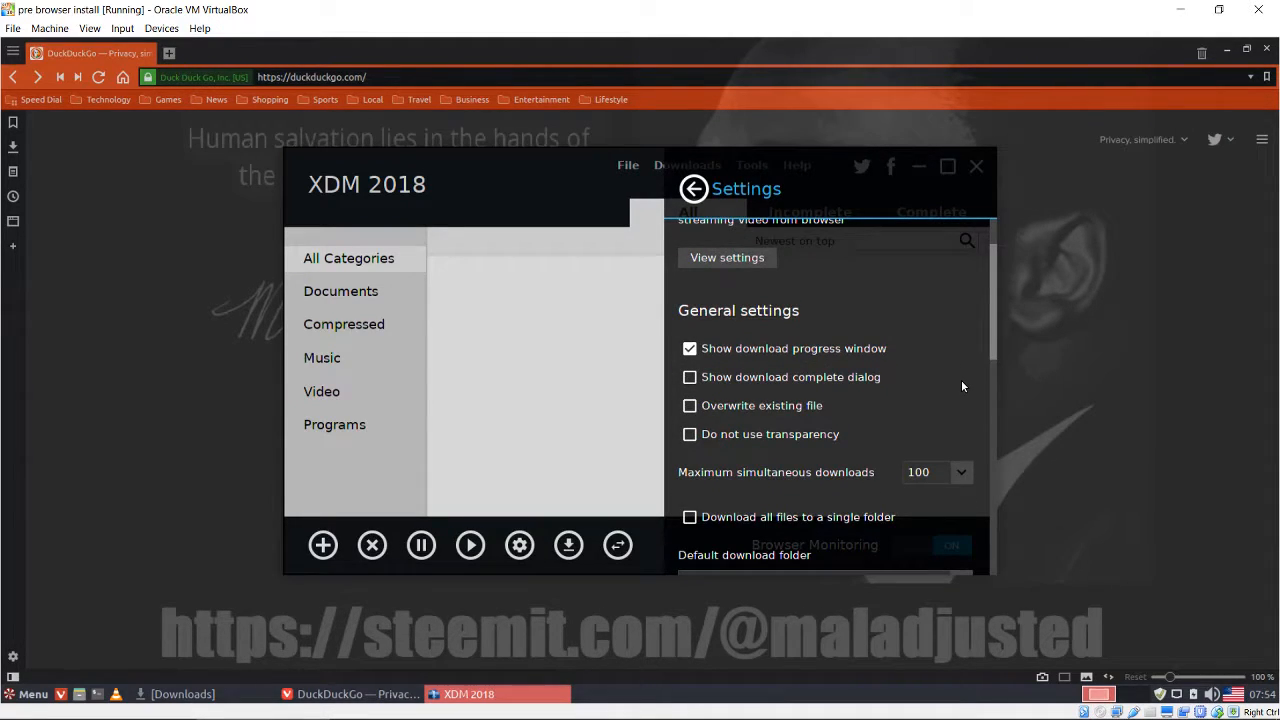
pyautogui.scroll(-1, 961, 384)
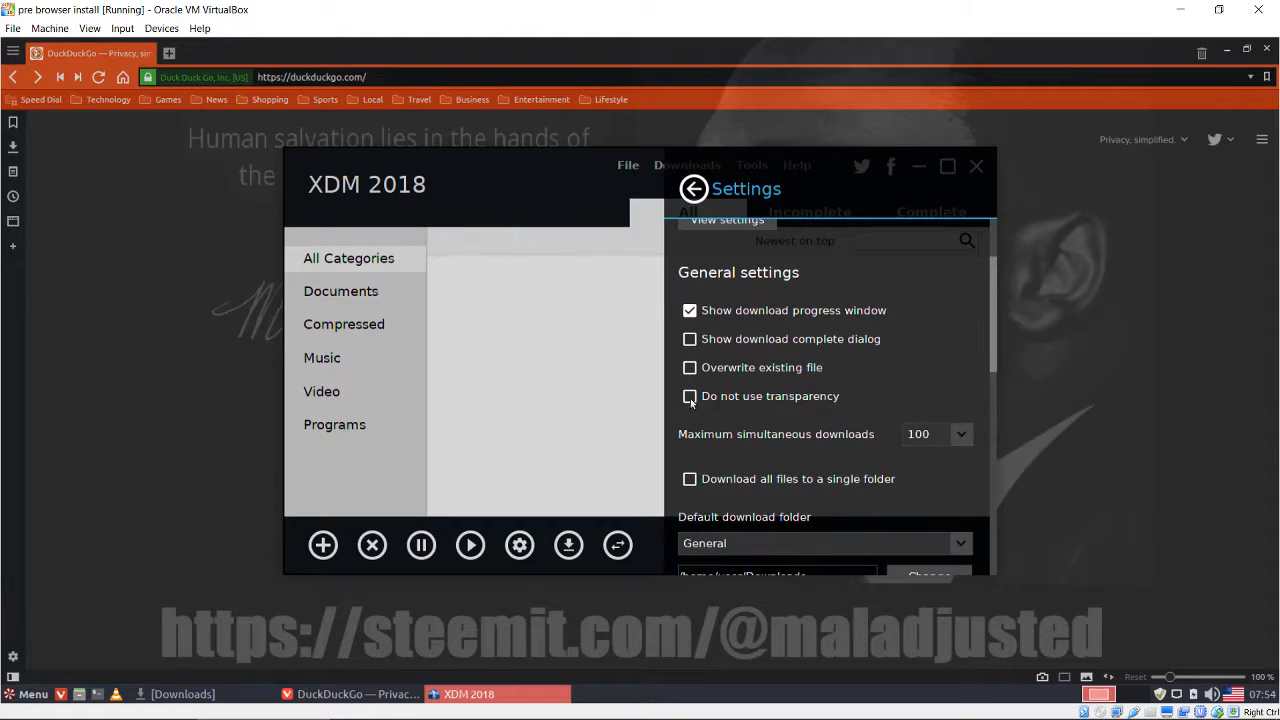
pyautogui.click(690, 398)
# Set the maximum simultaneous downloads to 50 and enable Download all files to a single folder.
pyautogui.scroll(-1, 896, 380)
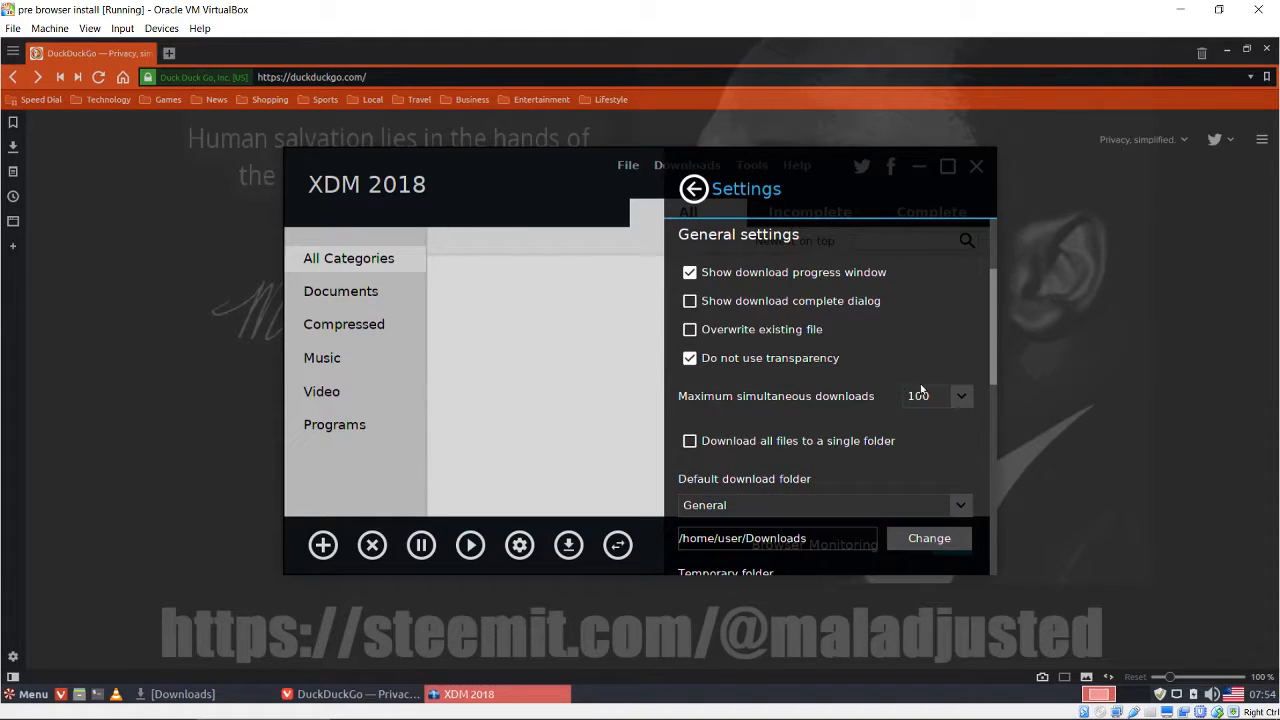
pyautogui.click(934, 398)
pyautogui.click(918, 537)
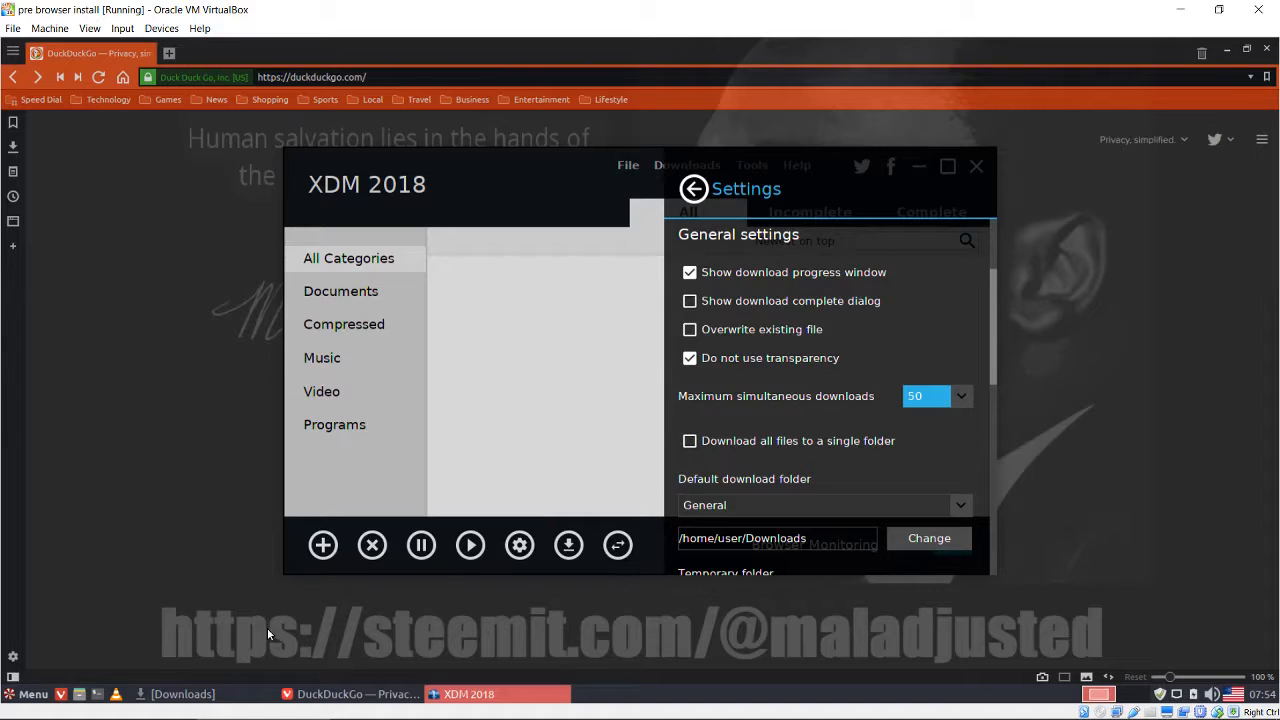
pyautogui.click(195, 693)
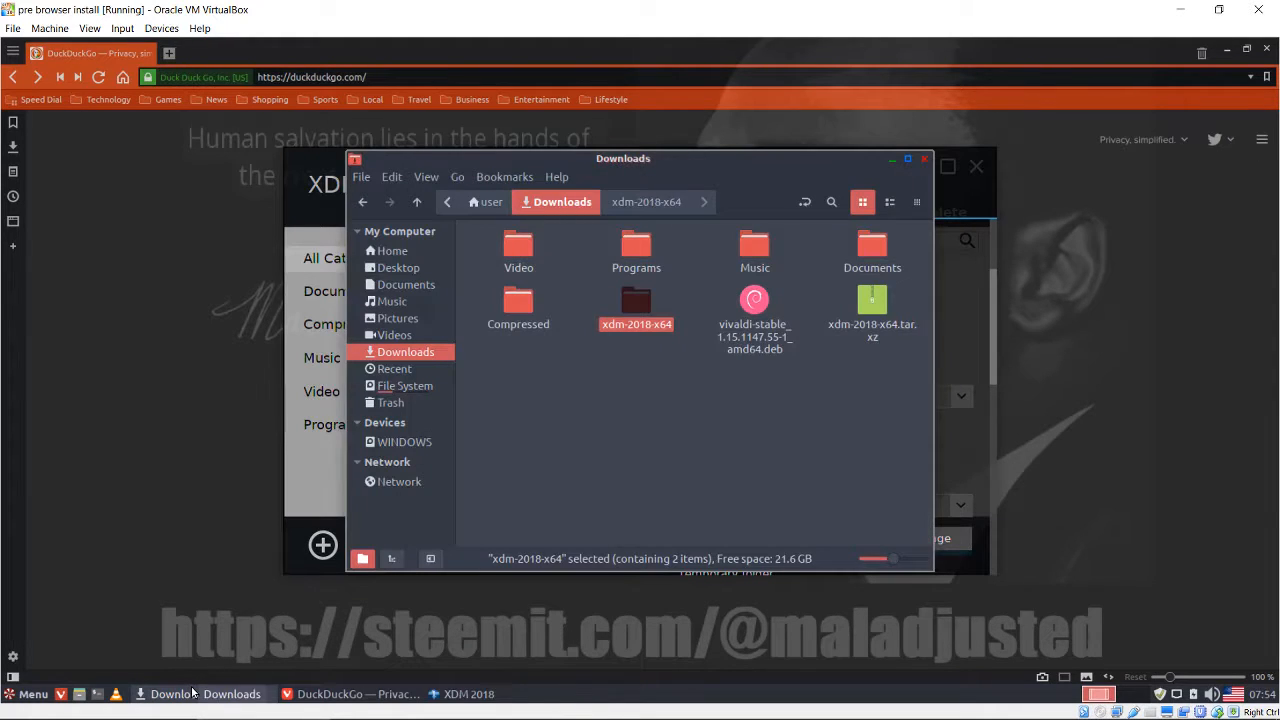
pyautogui.click(193, 693)
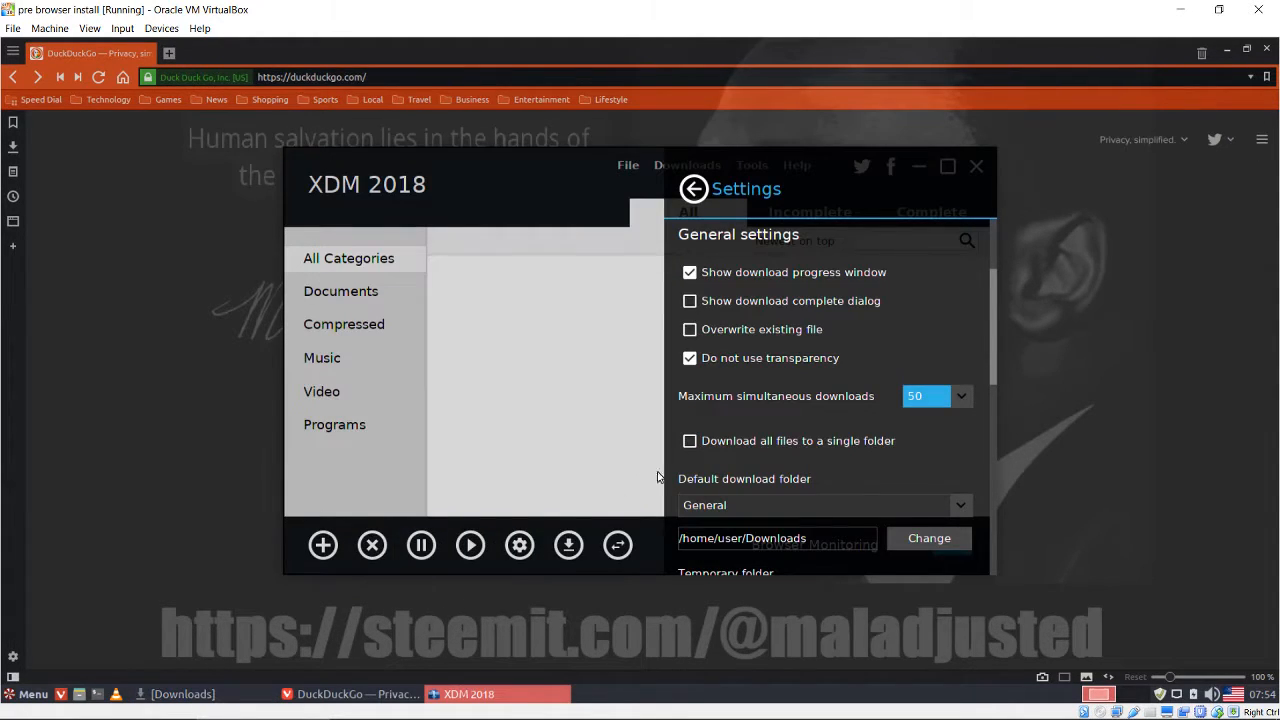
pyautogui.click(692, 444)
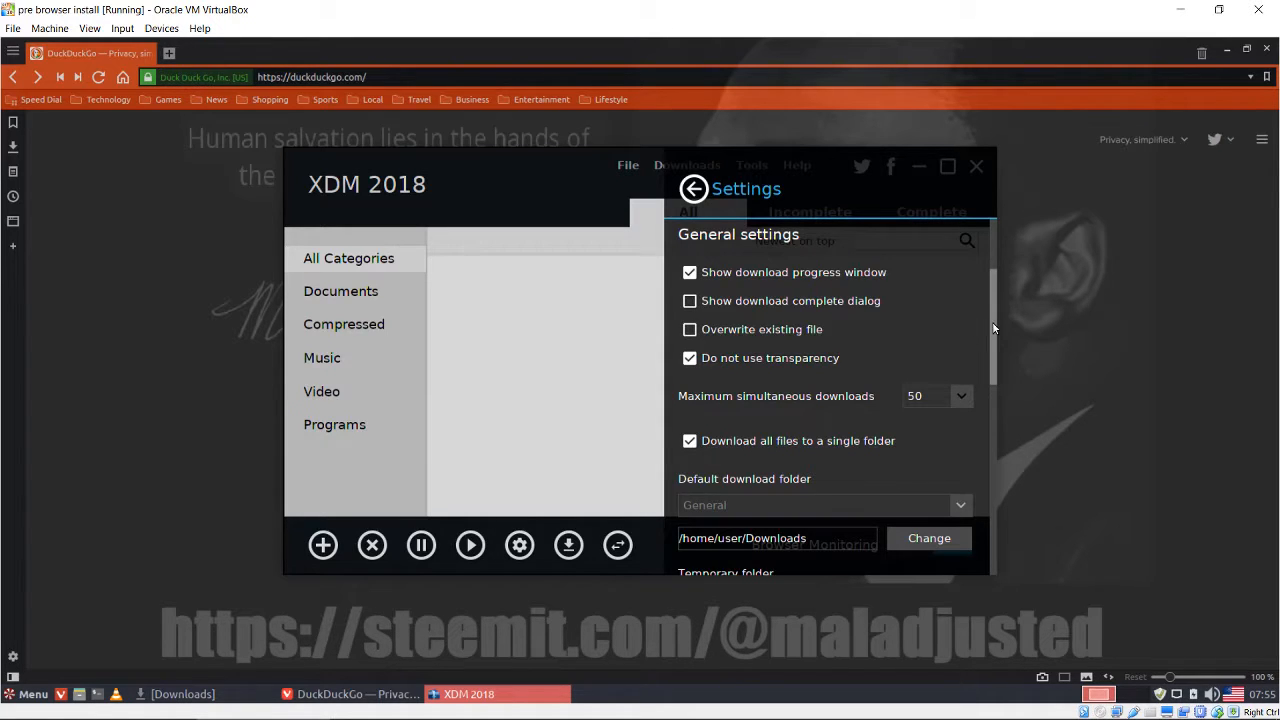
# Delete all files and folders in the Downloads folder and close the file manager window.
pyautogui.moveTo(995, 326); pyautogui.dragTo(998, 405)
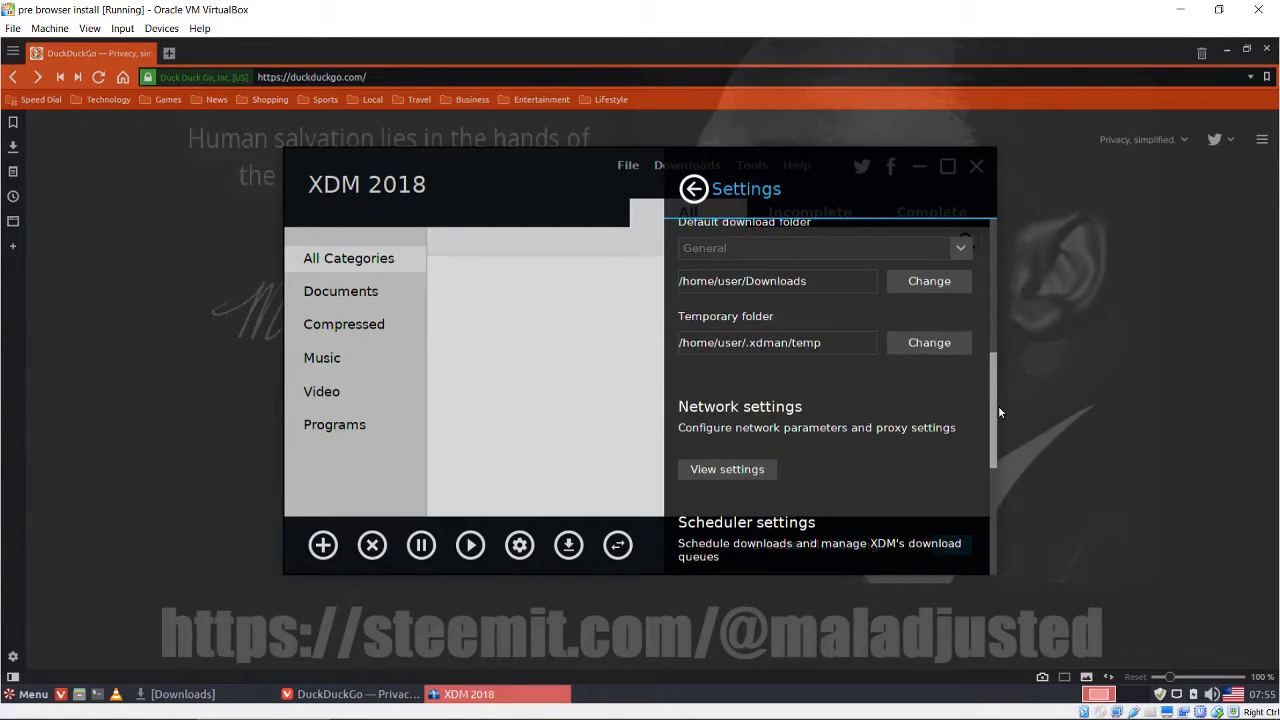
pyautogui.click(200, 694)
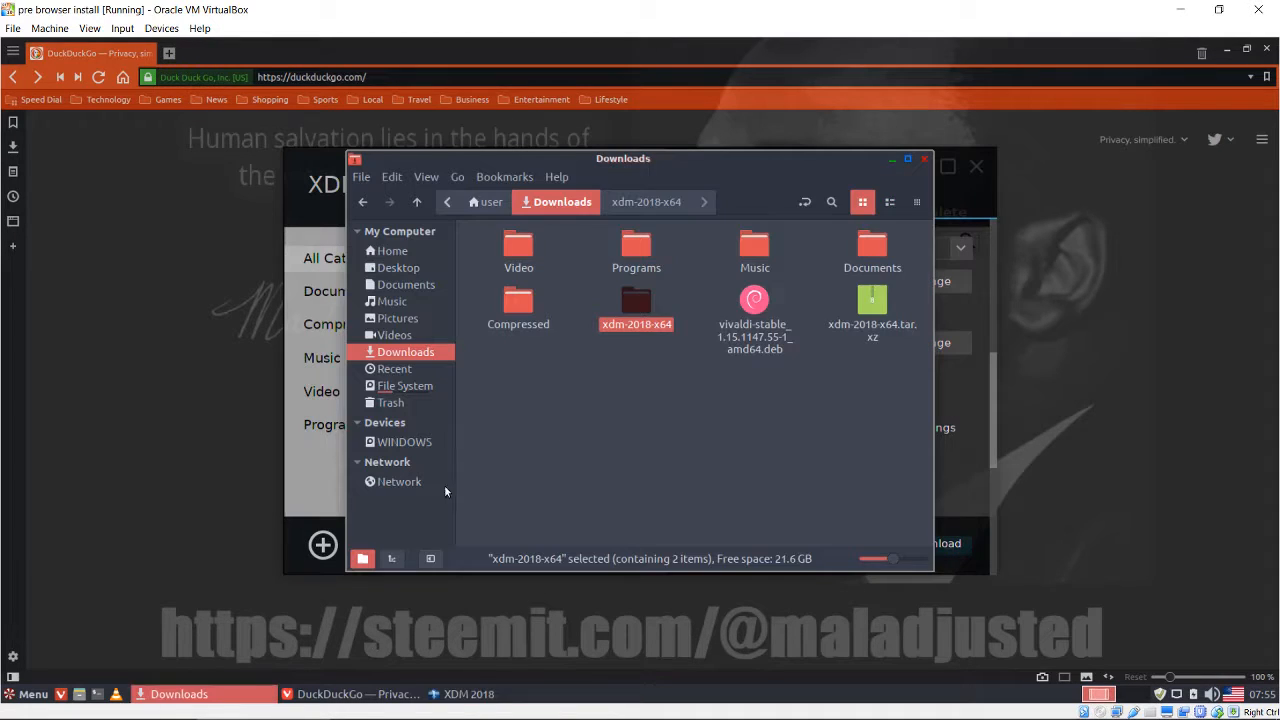
pyautogui.moveTo(883, 410); pyautogui.dragTo(510, 222)
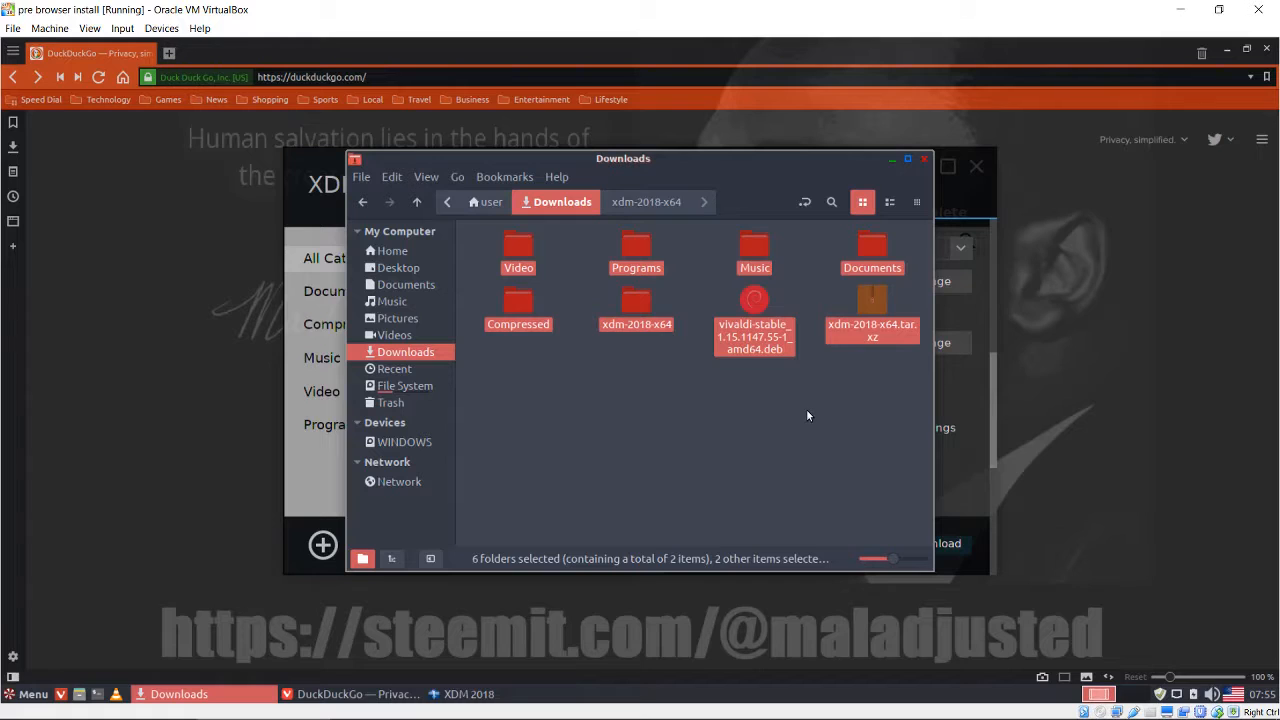
pyautogui.press('Delete')
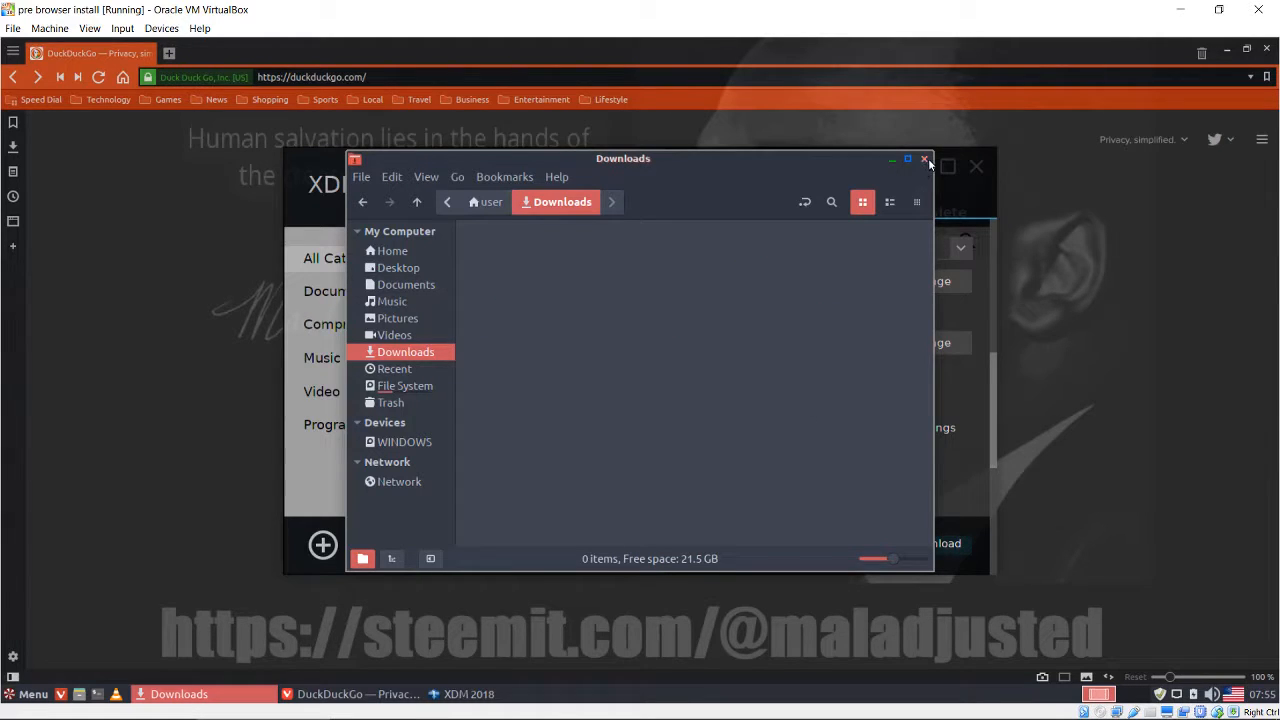
pyautogui.click(924, 159)
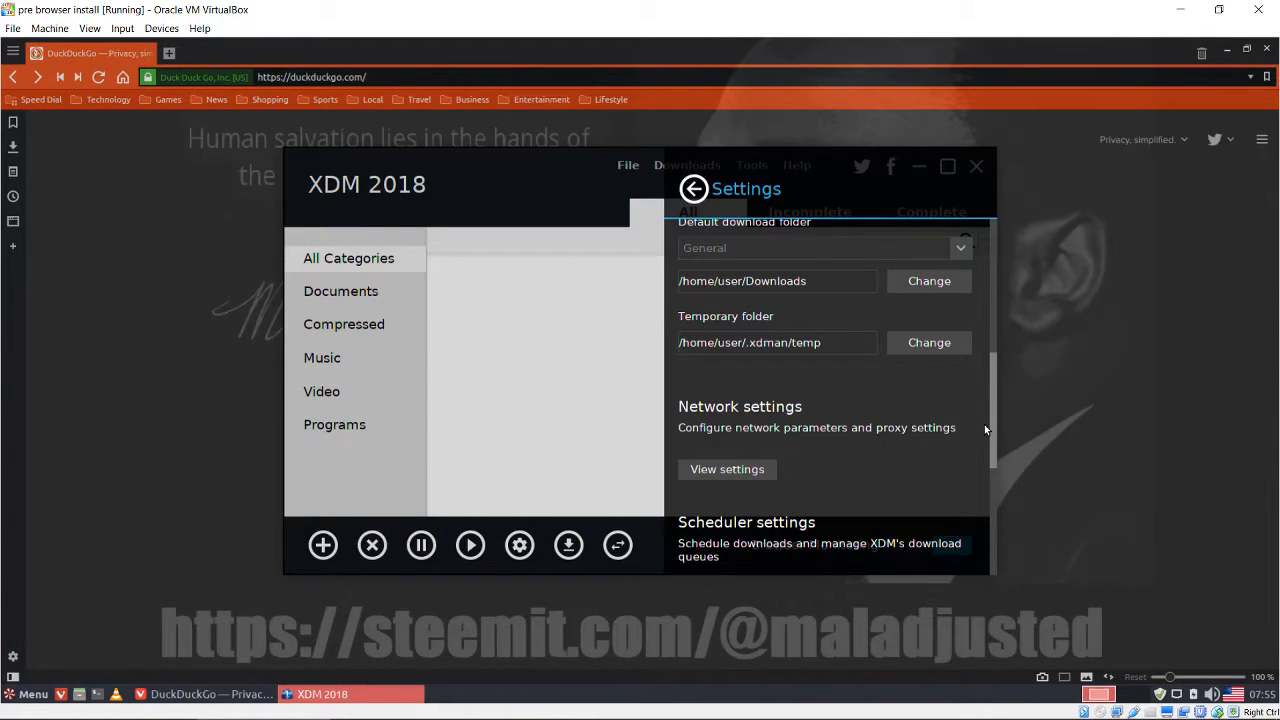
# Enable Prevent hibernate or sleep during downloads in XDM's advanced settings, and close the XDM window.
pyautogui.moveTo(990, 424); pyautogui.dragTo(985, 547)
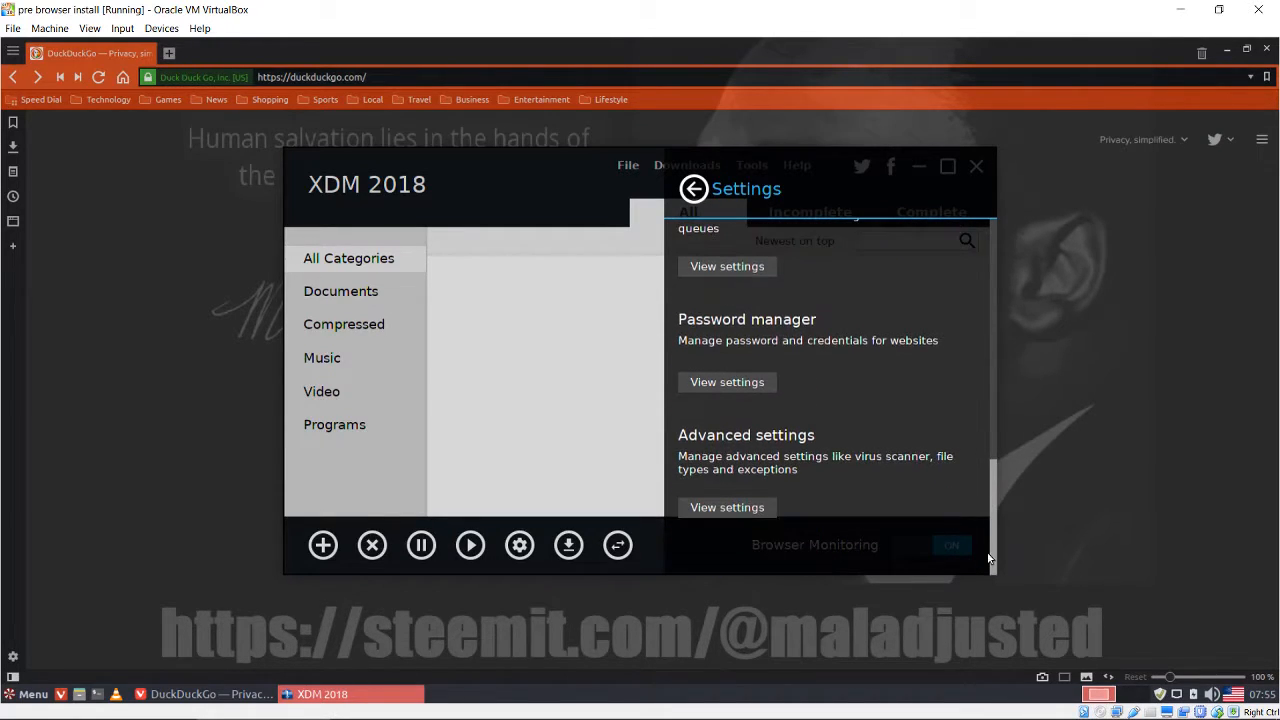
pyautogui.click(763, 507)
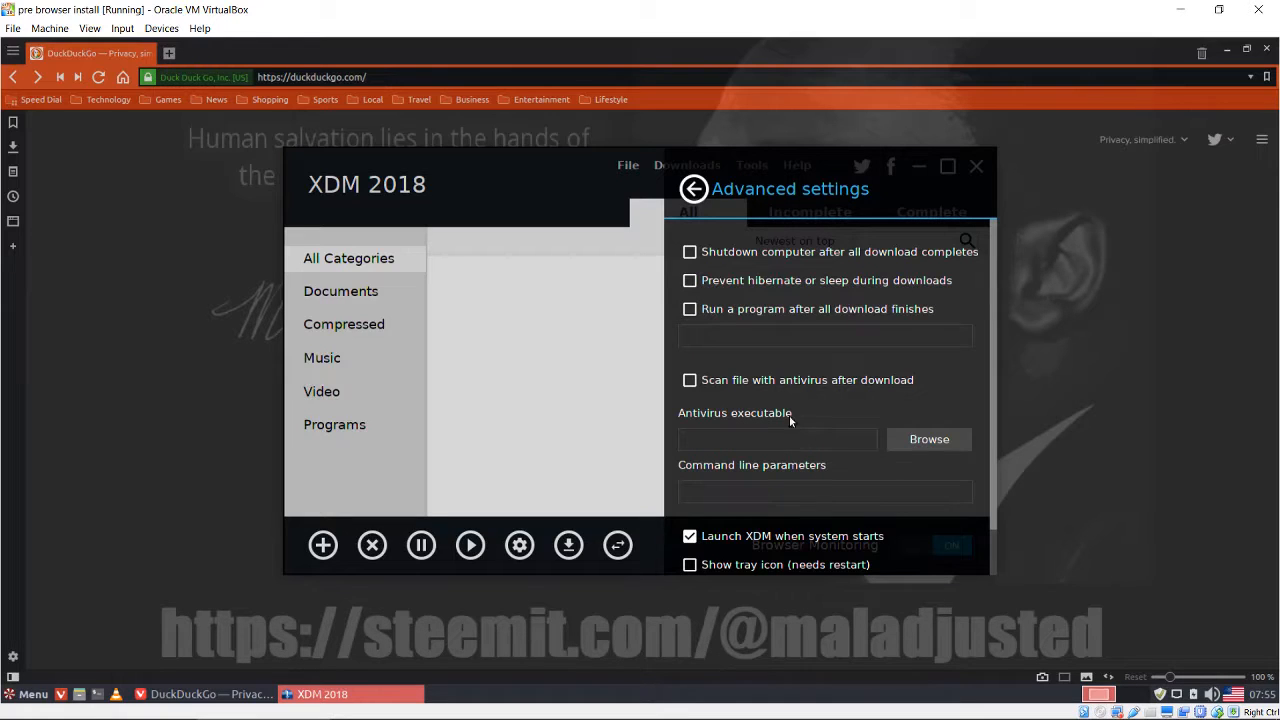
pyautogui.click(690, 281)
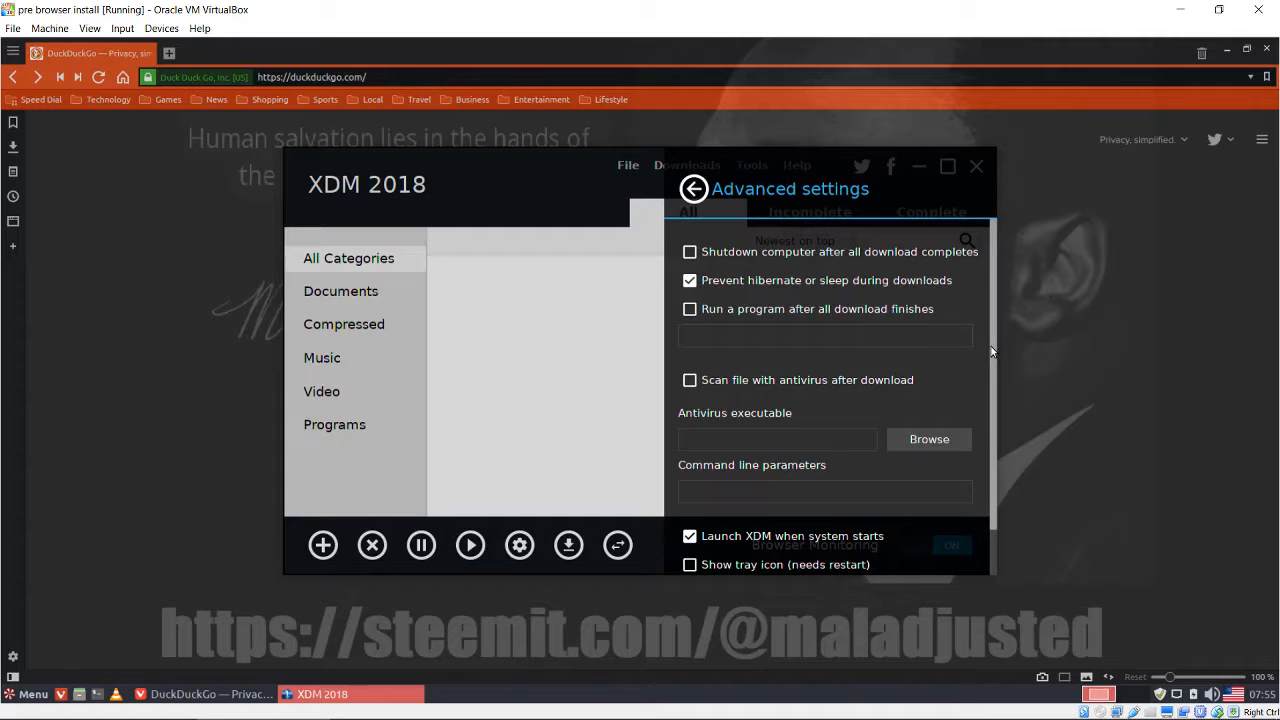
pyautogui.scroll(-1, 1008, 400)
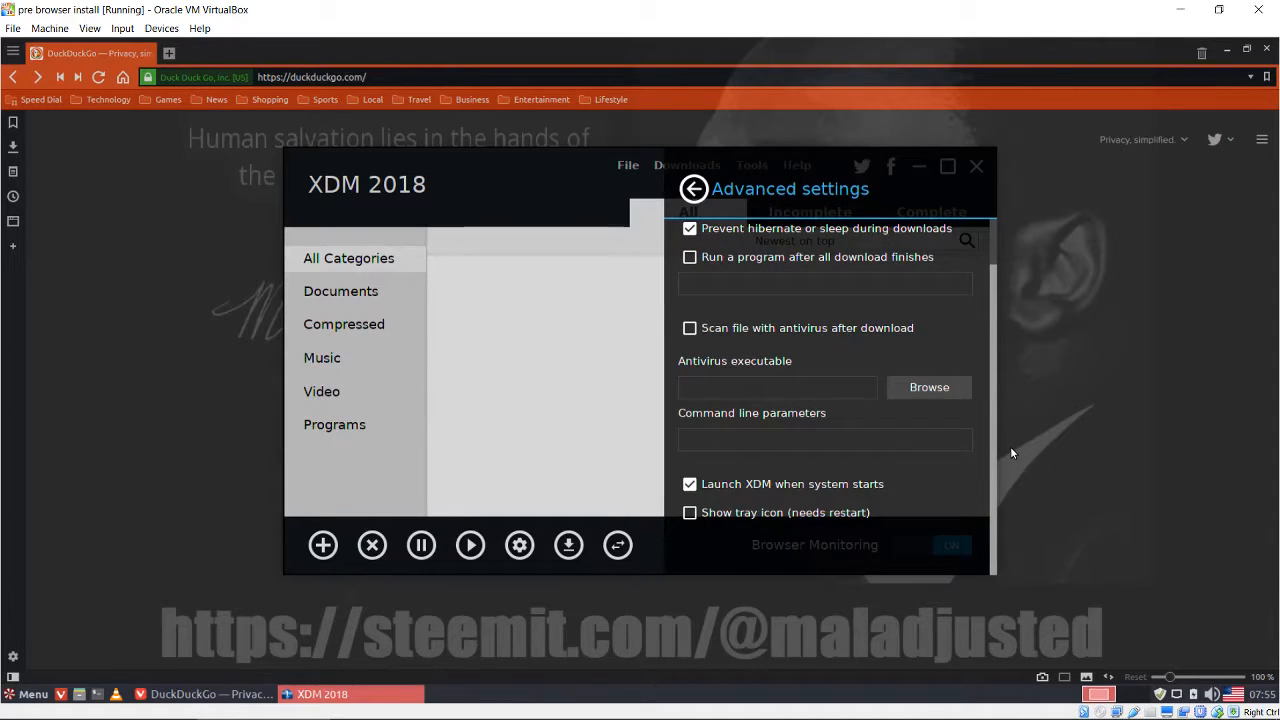
pyautogui.click(698, 203)
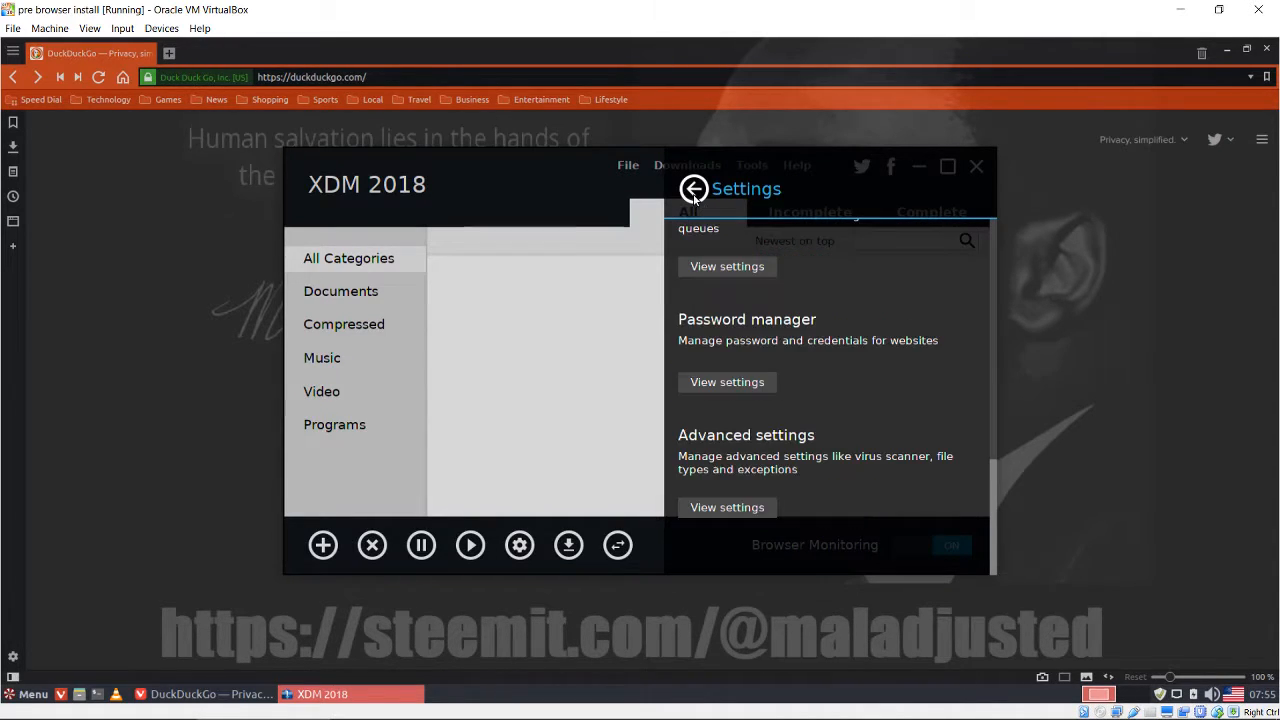
pyautogui.click(698, 203)
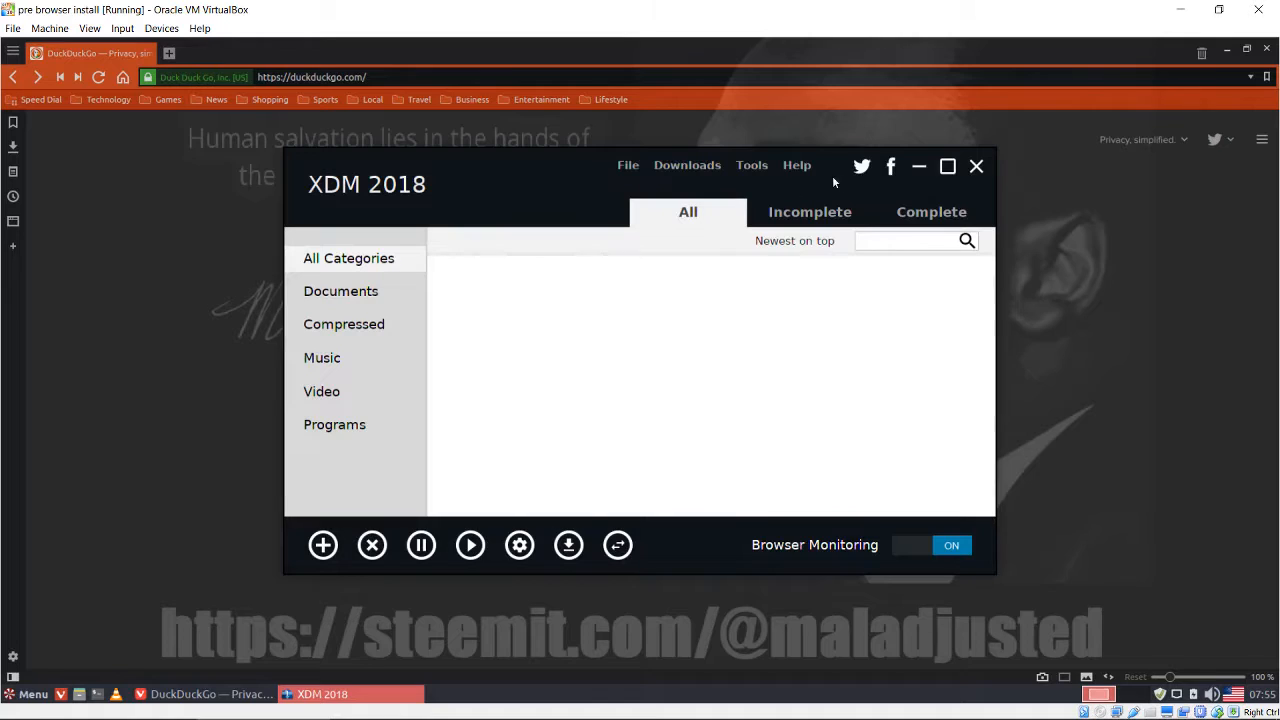
pyautogui.click(977, 172)
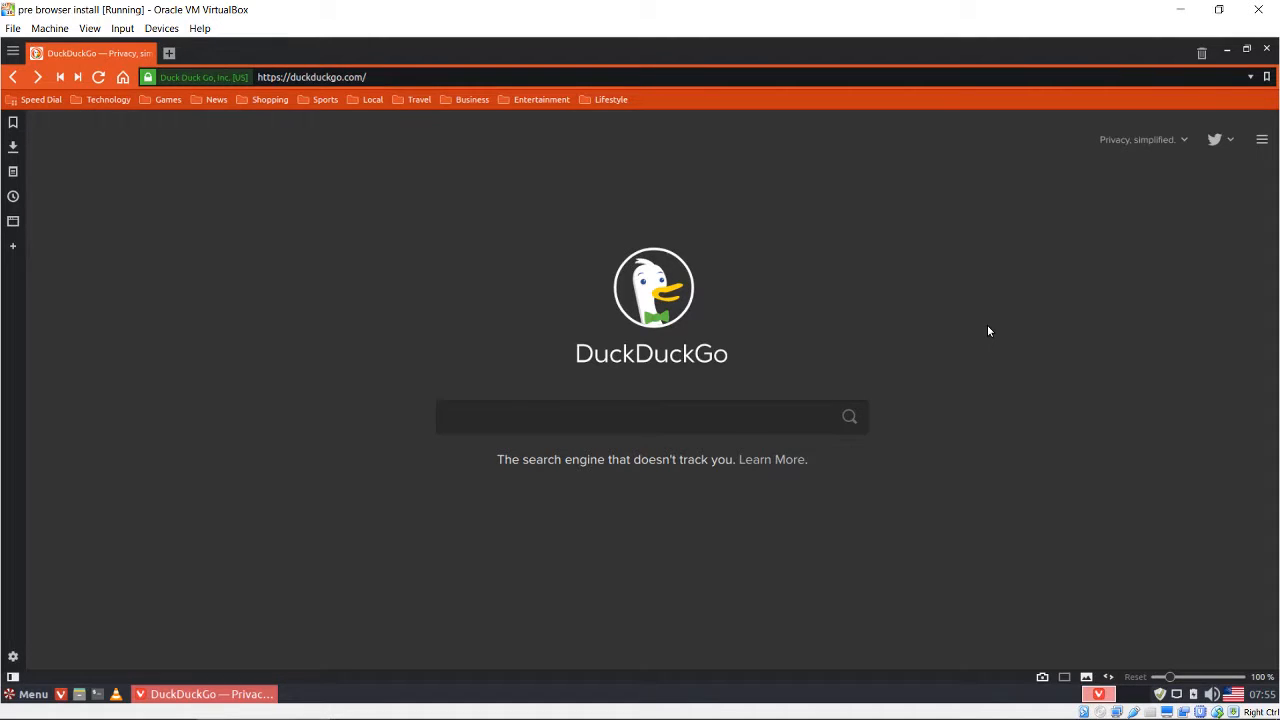
# Search DuckDuckGo for "adblock chrome" and open the AdBlock - Chrome Web Store result in a new tab.
pyautogui.write('adb')
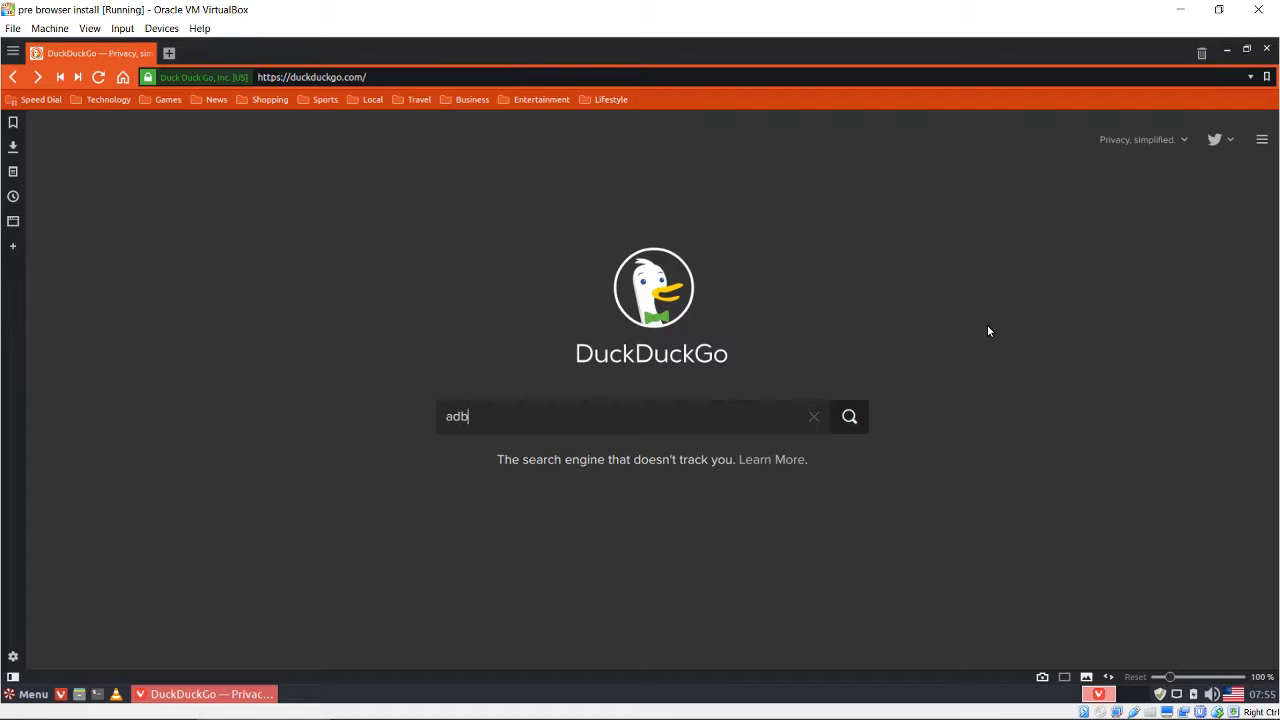
pyautogui.write('lock chrome')
pyautogui.press('Return')
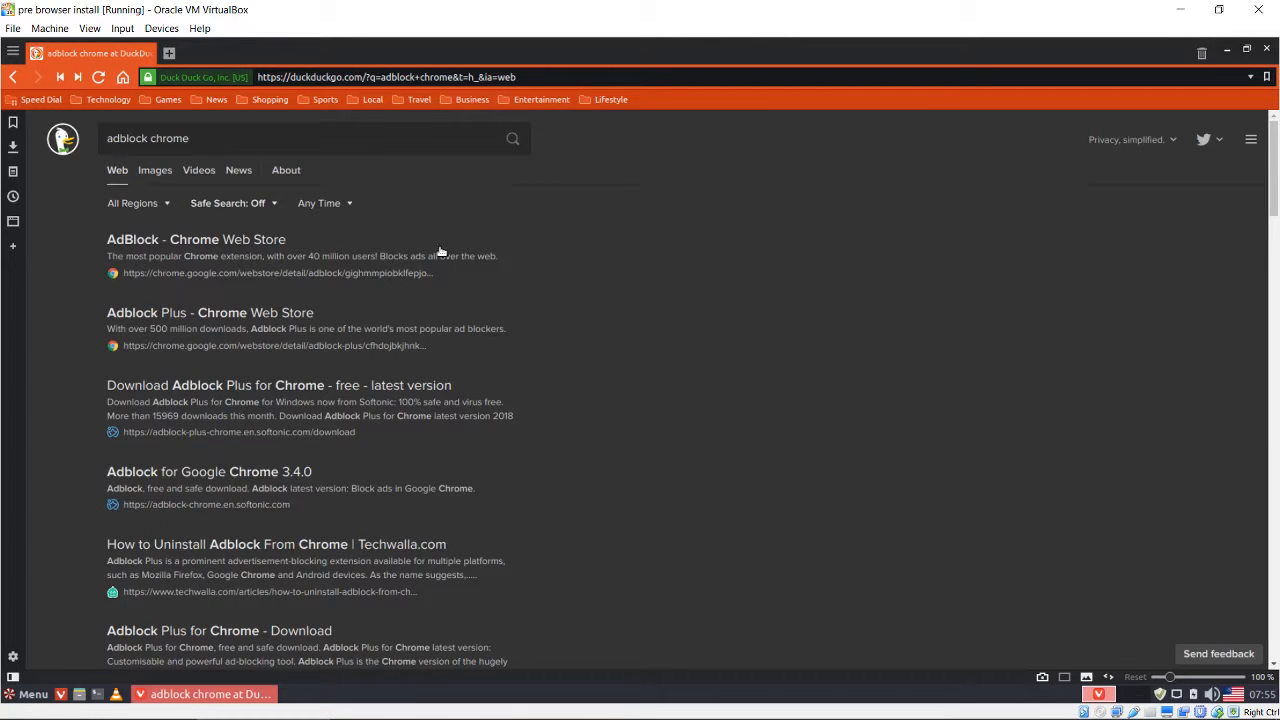
pyautogui.middleClick(195, 241)
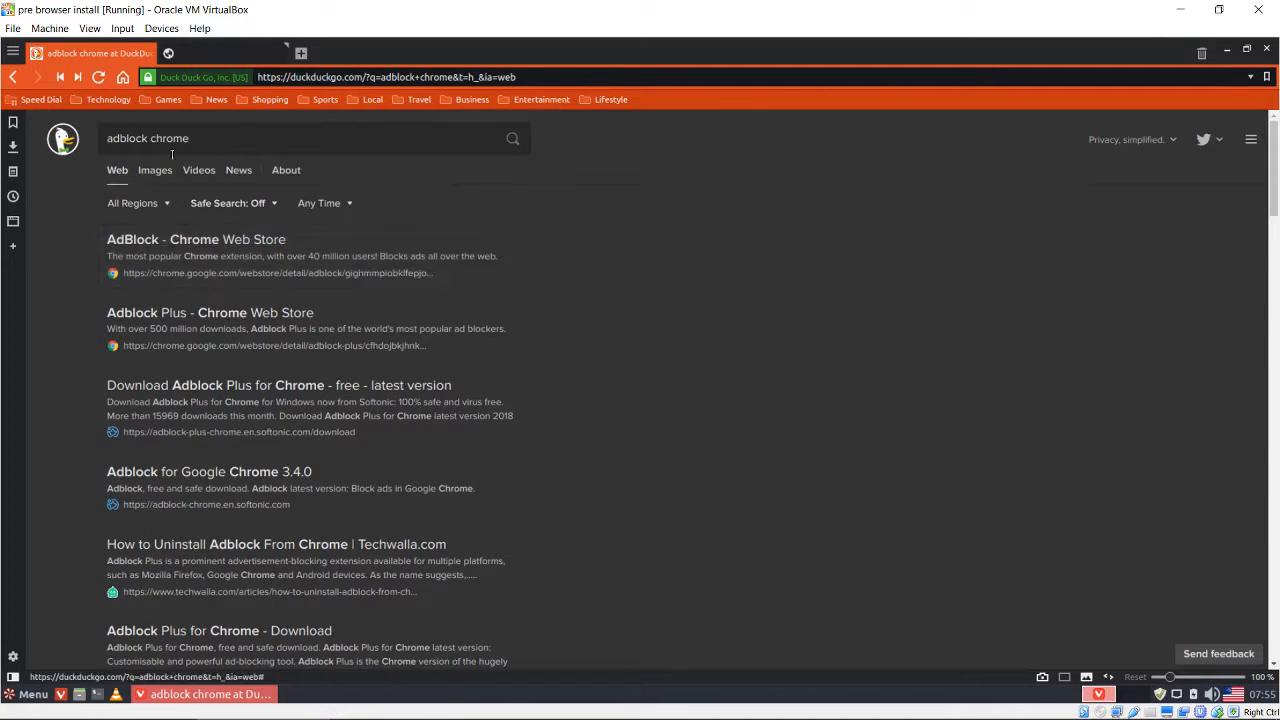
pyautogui.doubleClick(128, 139)
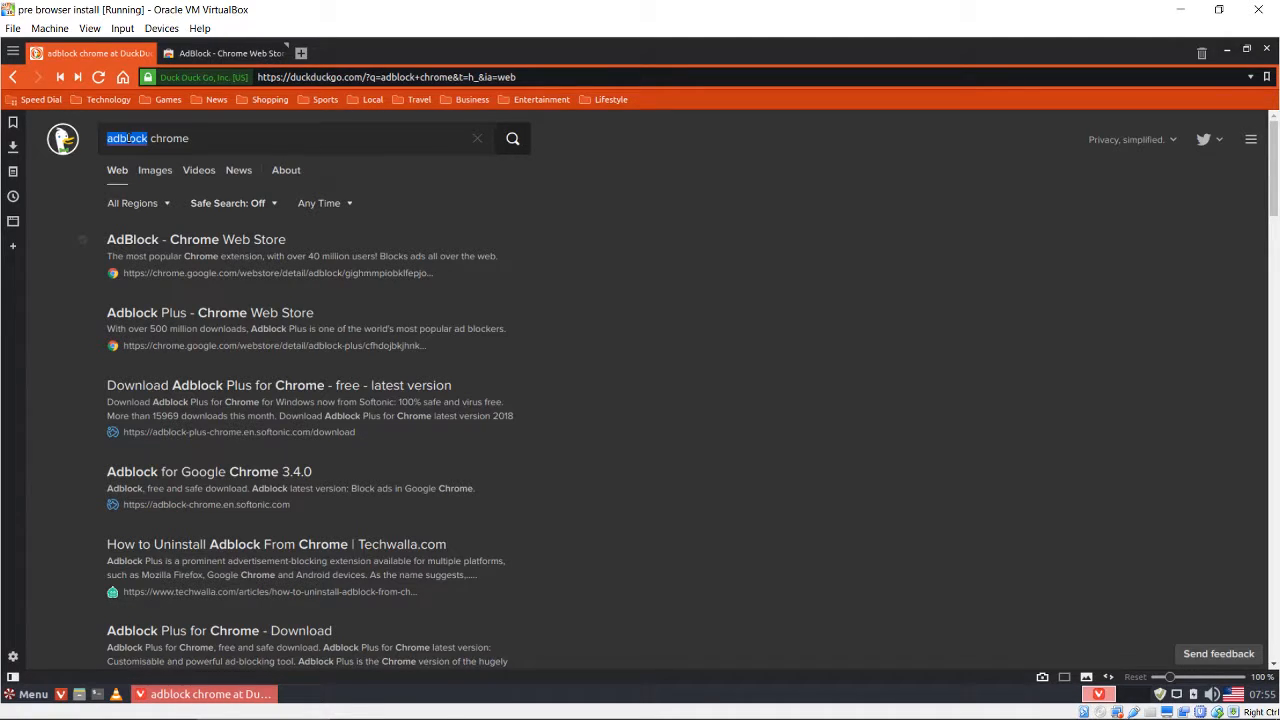
# Delete all bookmark folders from Speed Dial through Lifestyle in the bookmark manager and empty the bookmarks trash.
pyautogui.click(12, 52)
pyautogui.moveTo(46, 134)
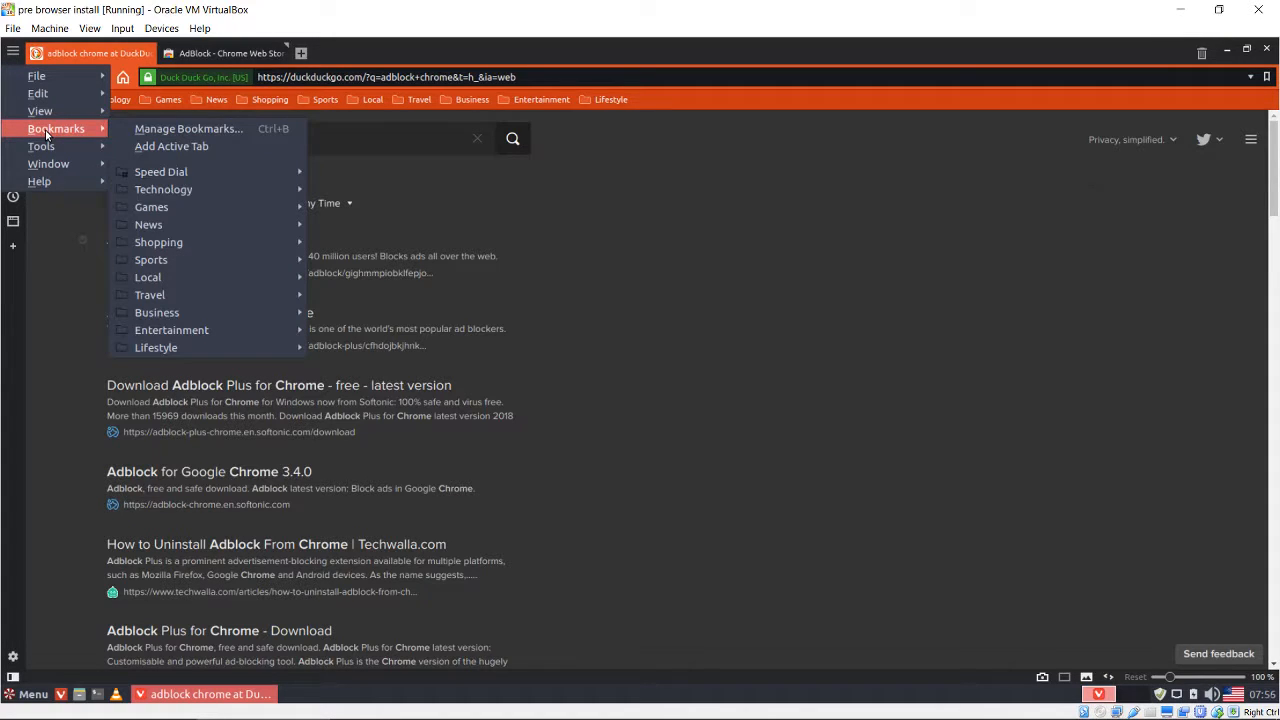
pyautogui.click(175, 129)
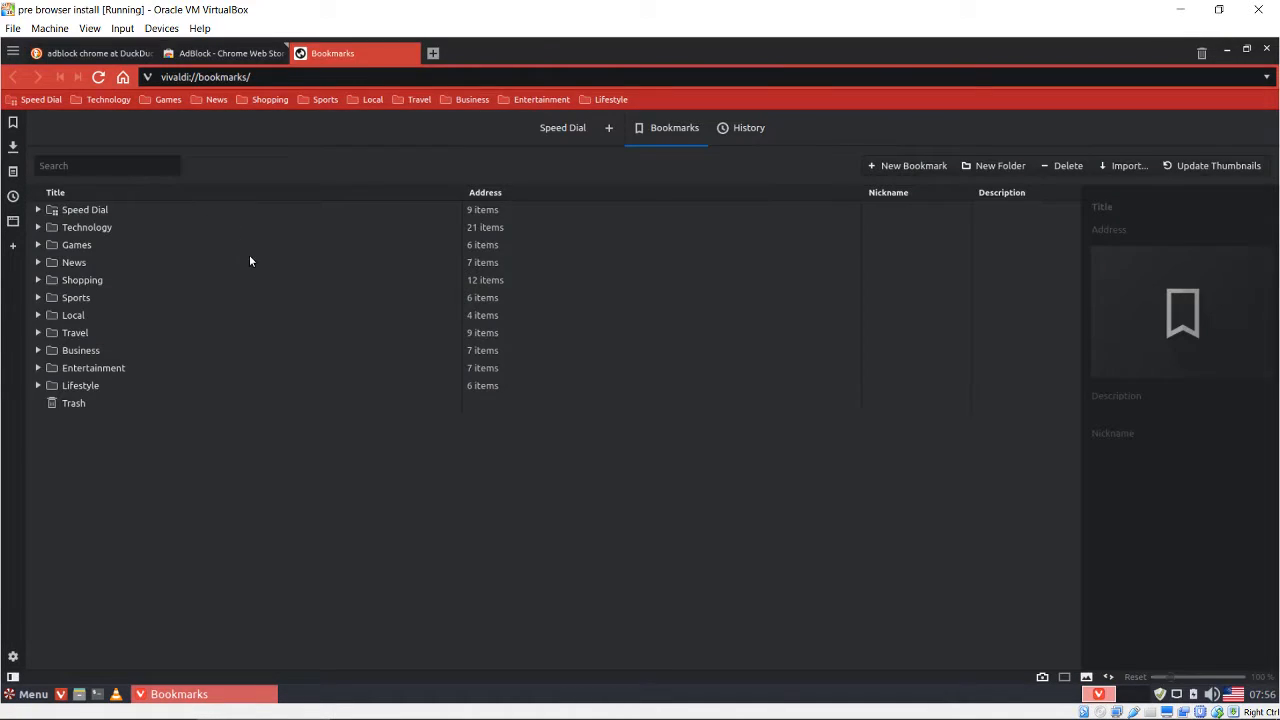
pyautogui.click(104, 212)
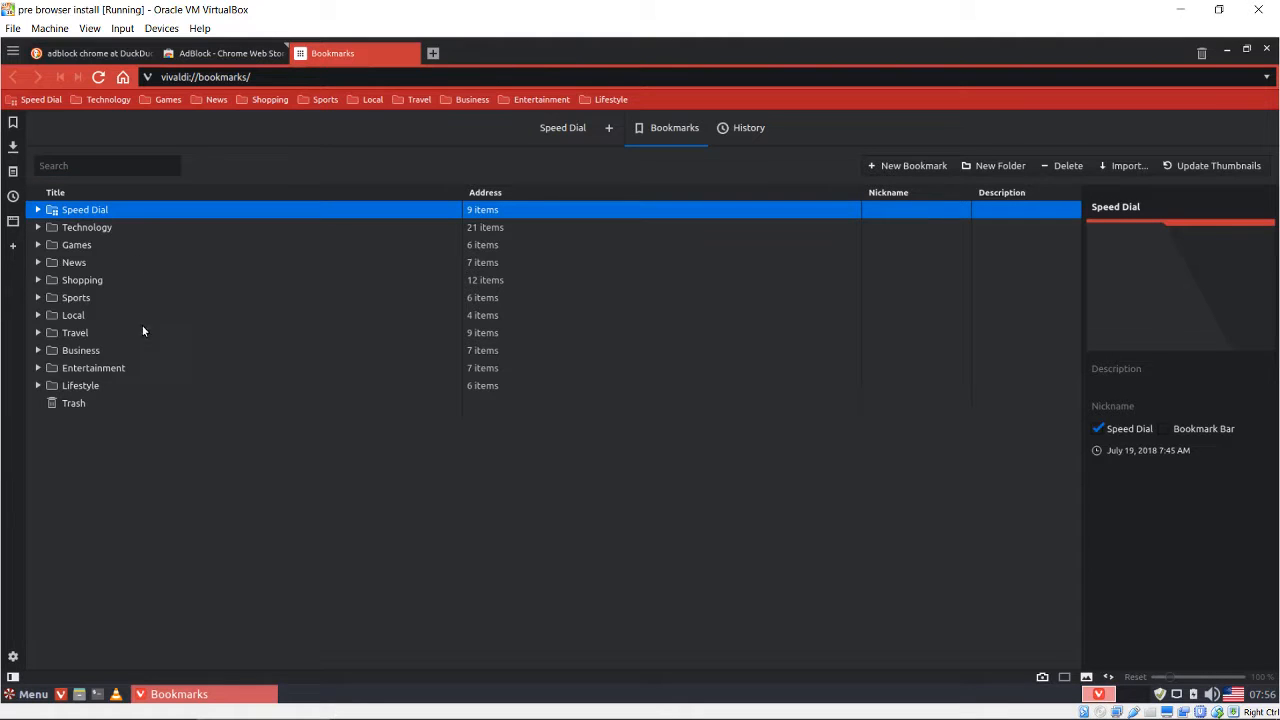
pyautogui.keyDown('shift'); pyautogui.click(84, 385); pyautogui.keyUp('shift')
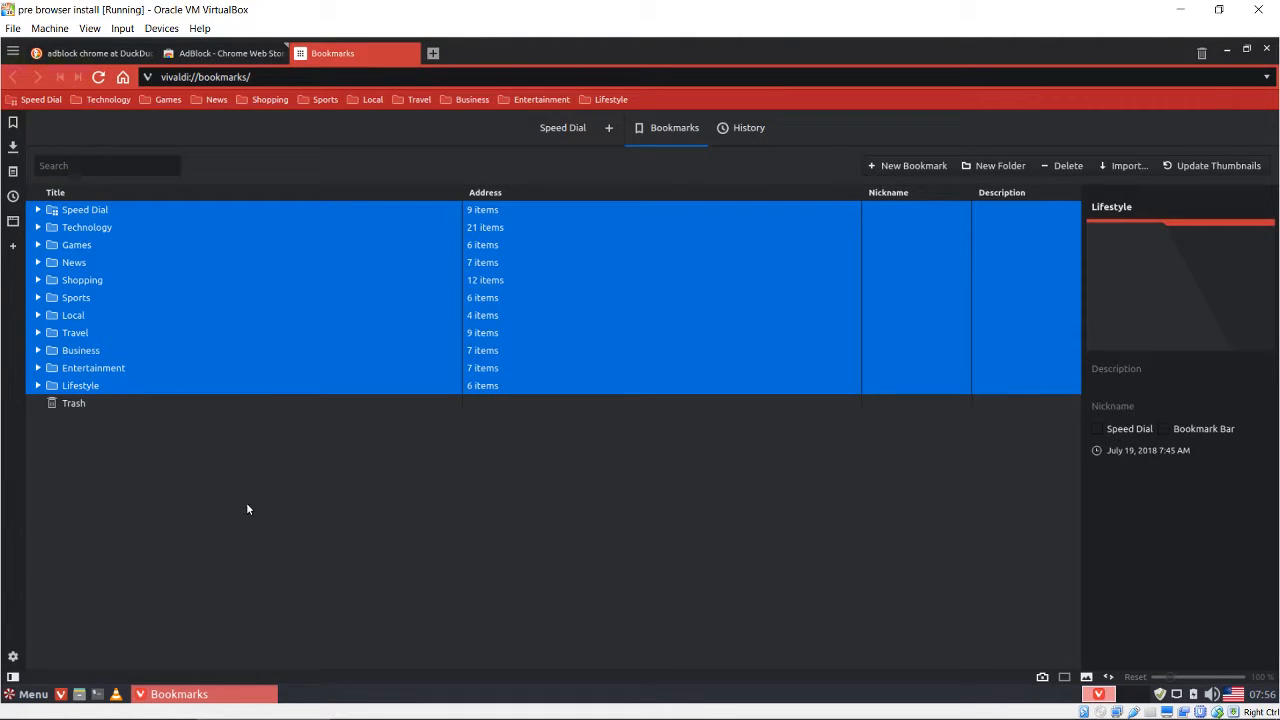
pyautogui.press('Delete')
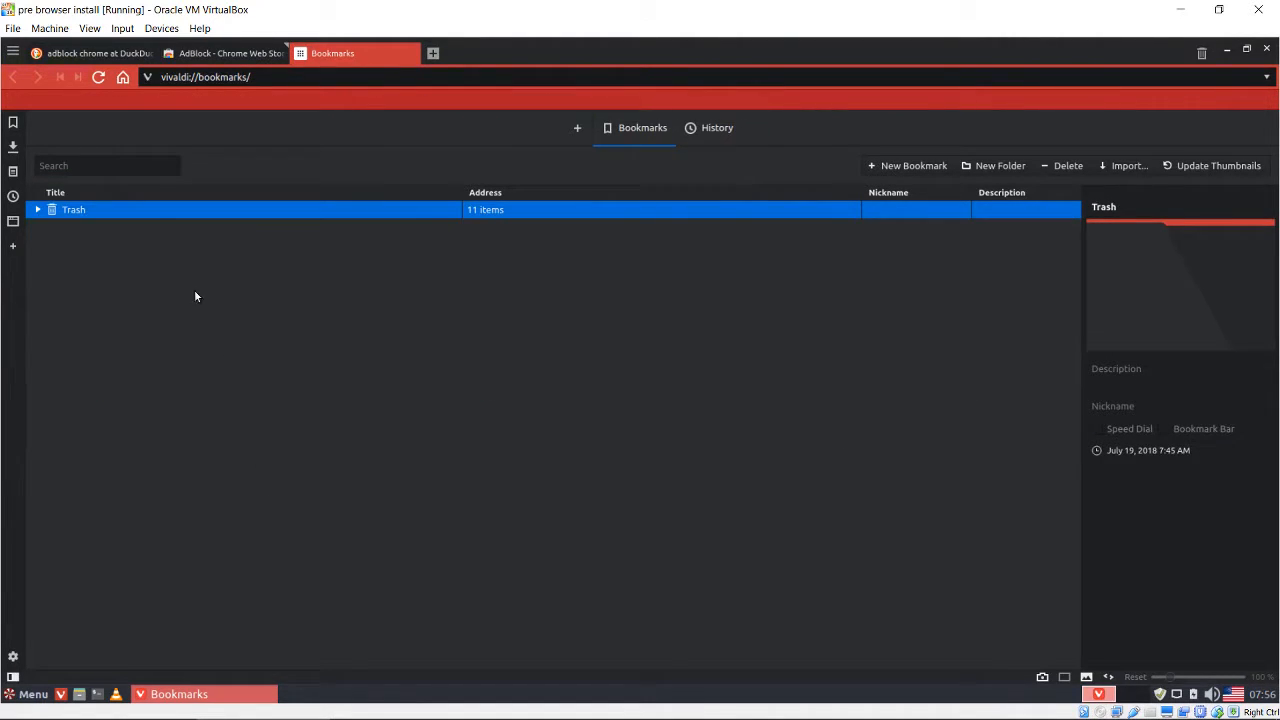
pyautogui.rightClick(110, 212)
pyautogui.click(158, 222)
# Create a bookmark folder titled Bookmark Bar, designate it as the bookmark bar folder, and close the Bookmarks tab.
pyautogui.click(986, 166)
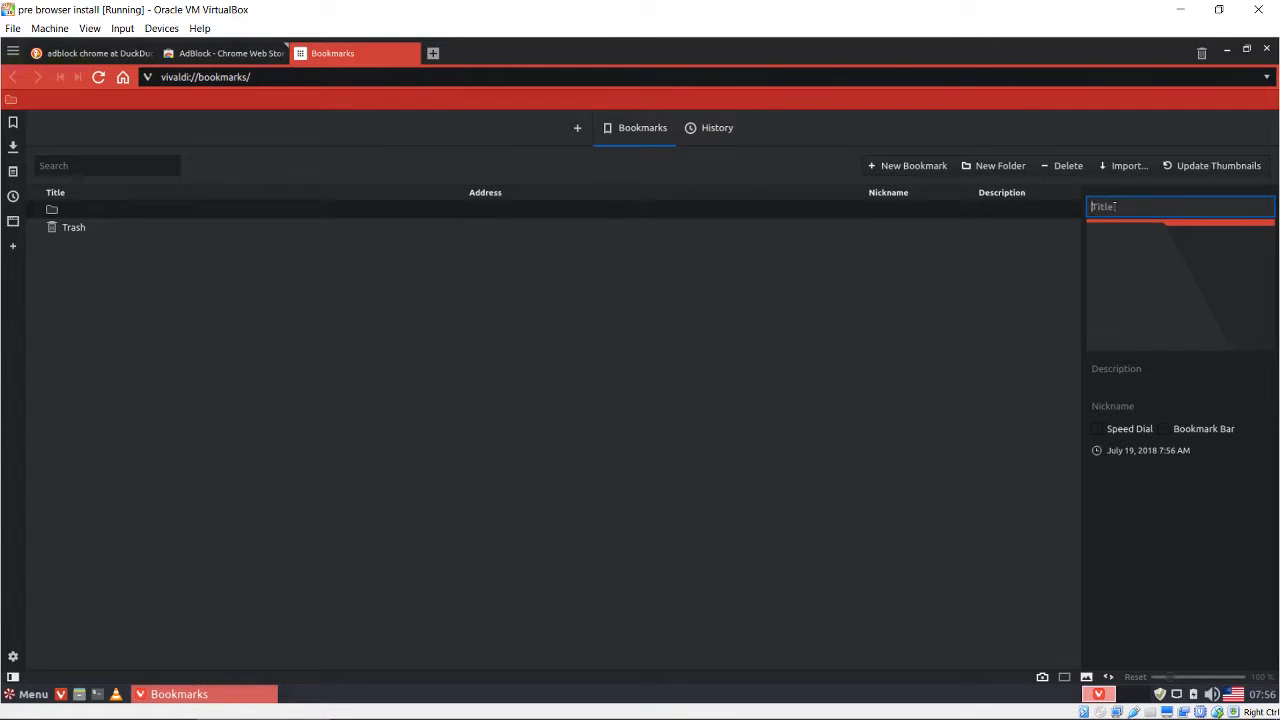
pyautogui.write('Bookmark Bar')
pyautogui.press('Return')
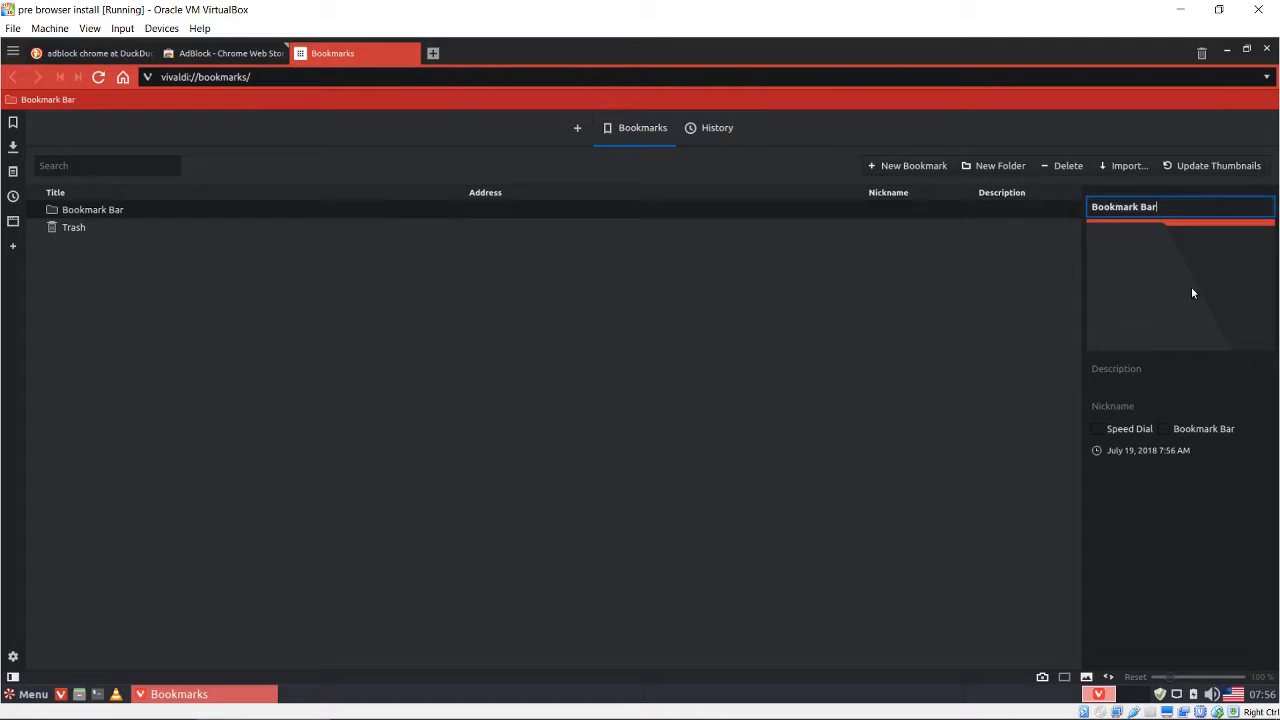
pyautogui.click(1164, 428)
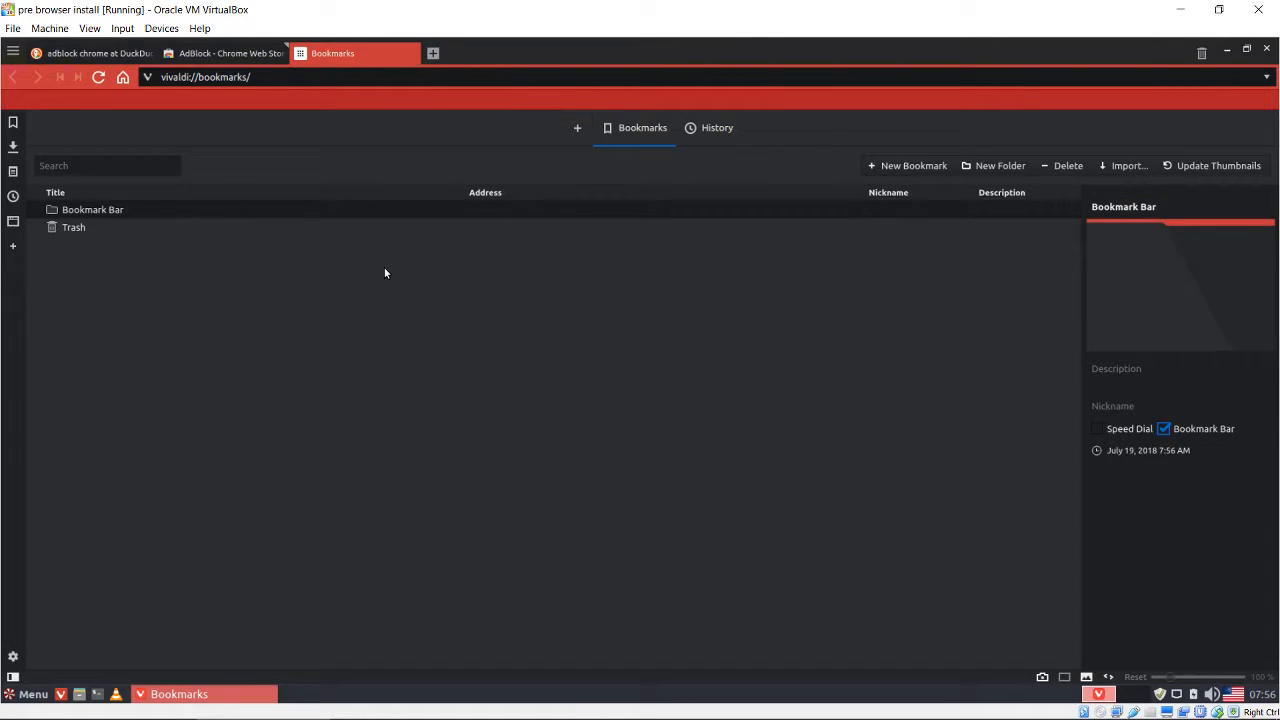
pyautogui.middleClick(361, 50)
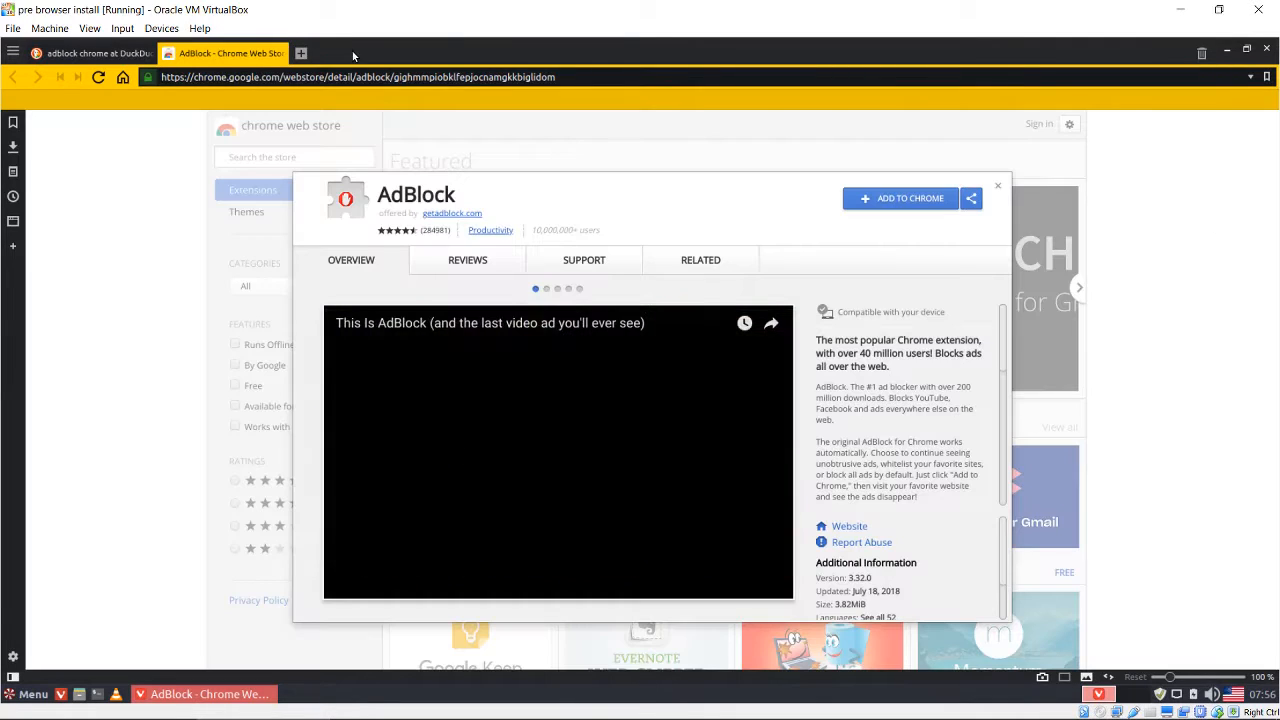
# Install the AdBlock extension and disable Allow some non-intrusive advertising in its general options.
pyautogui.click(905, 198)
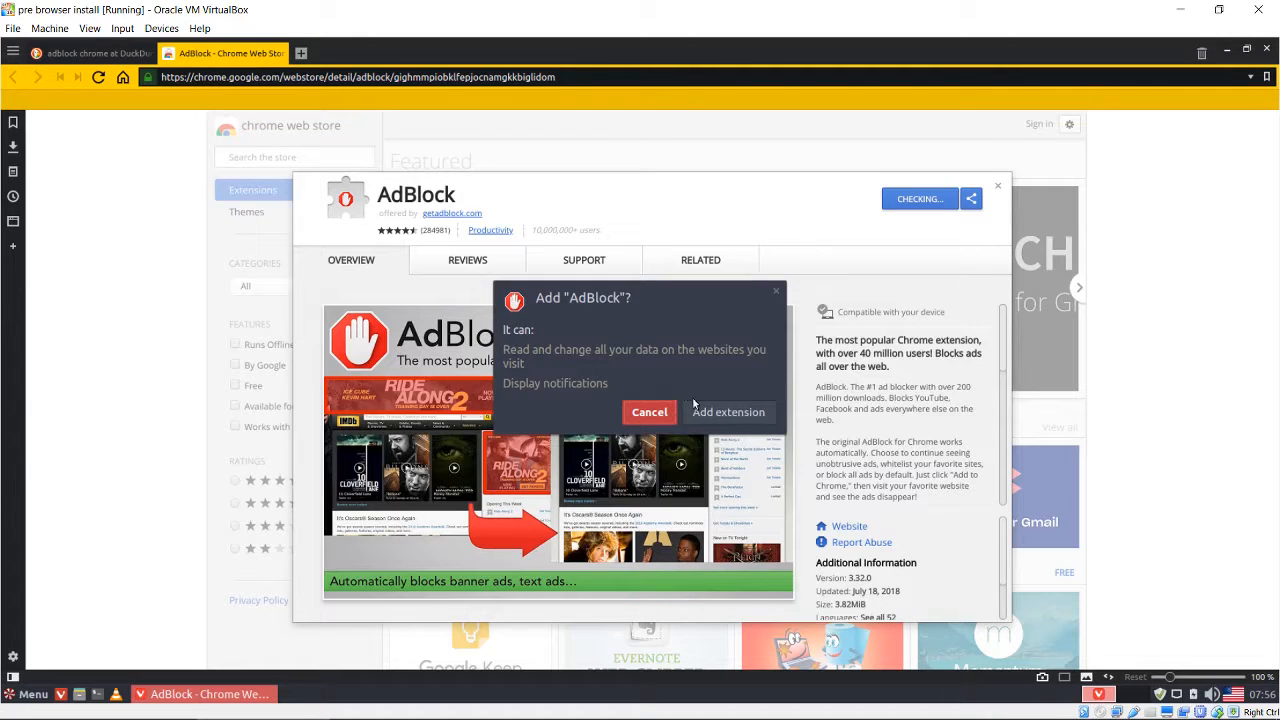
pyautogui.click(756, 410)
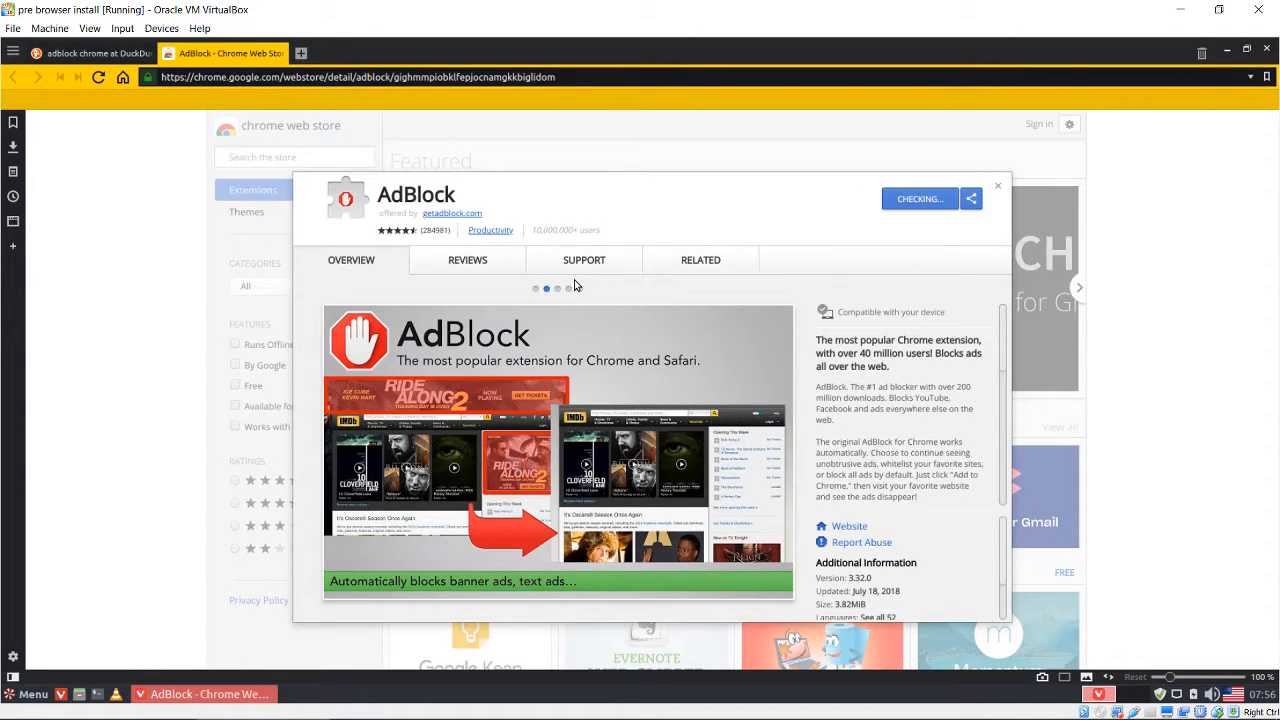
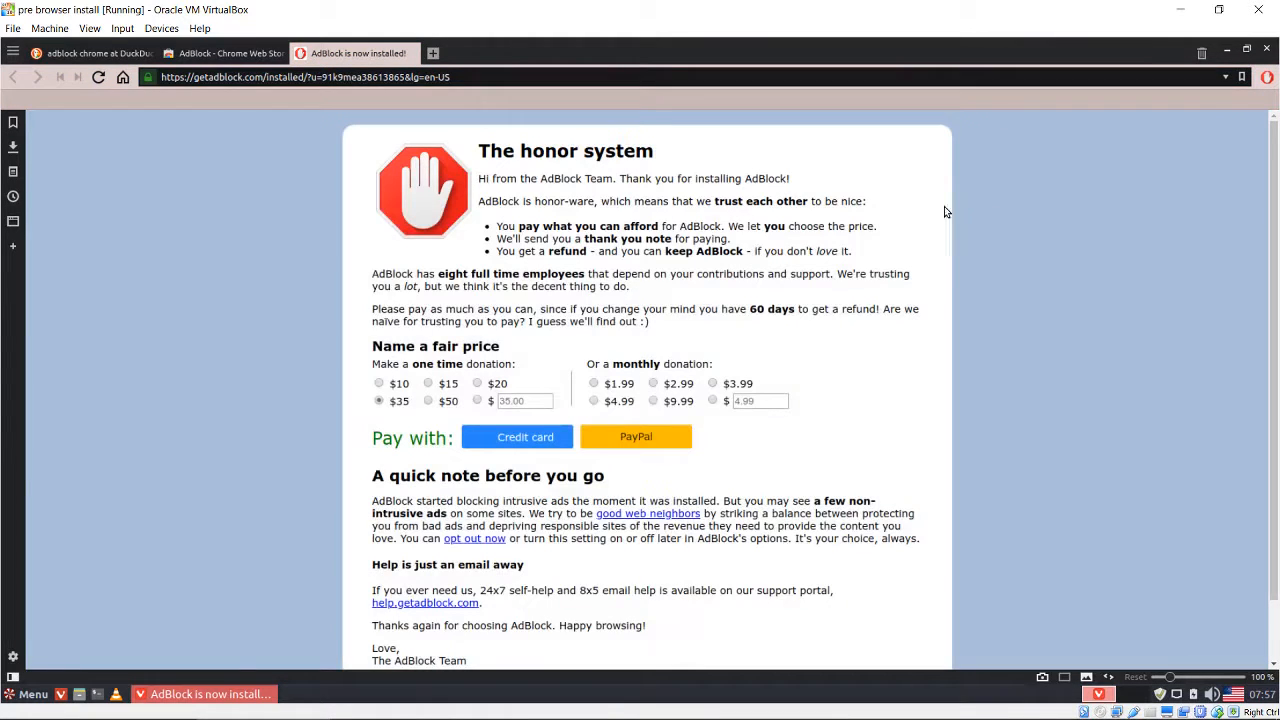
pyautogui.rightClick(1265, 84)
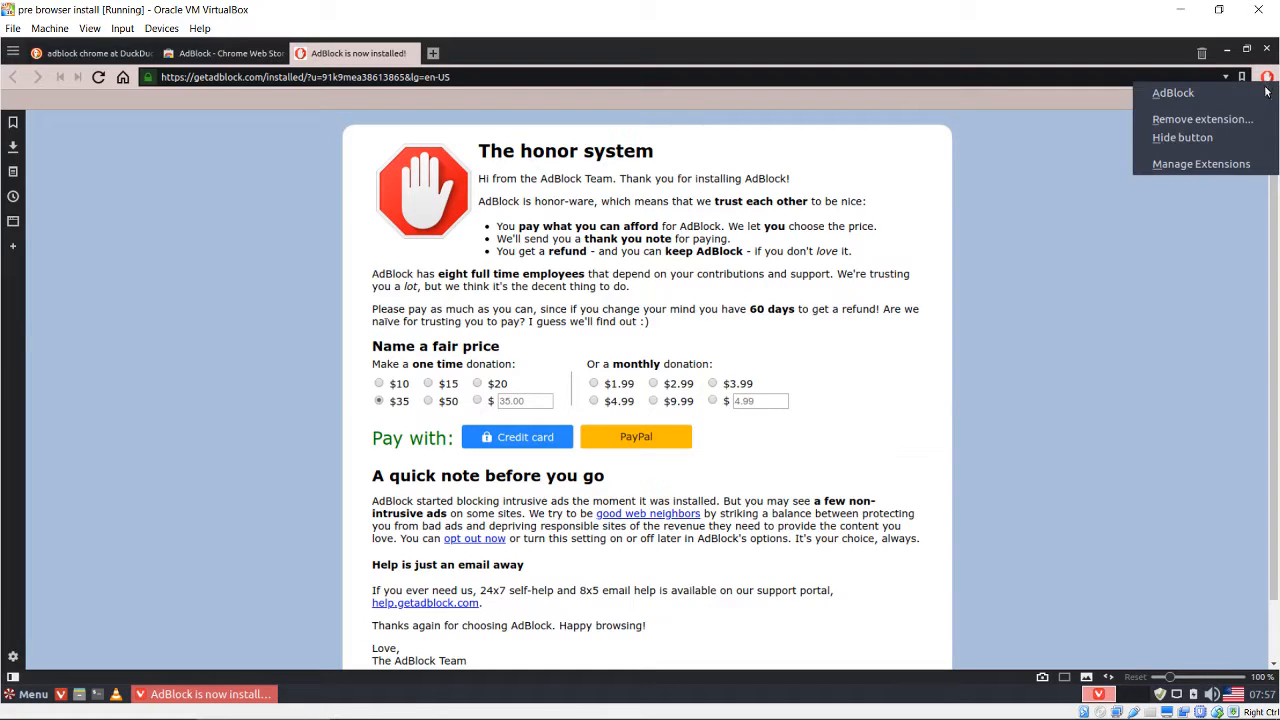
pyautogui.click(959, 206)
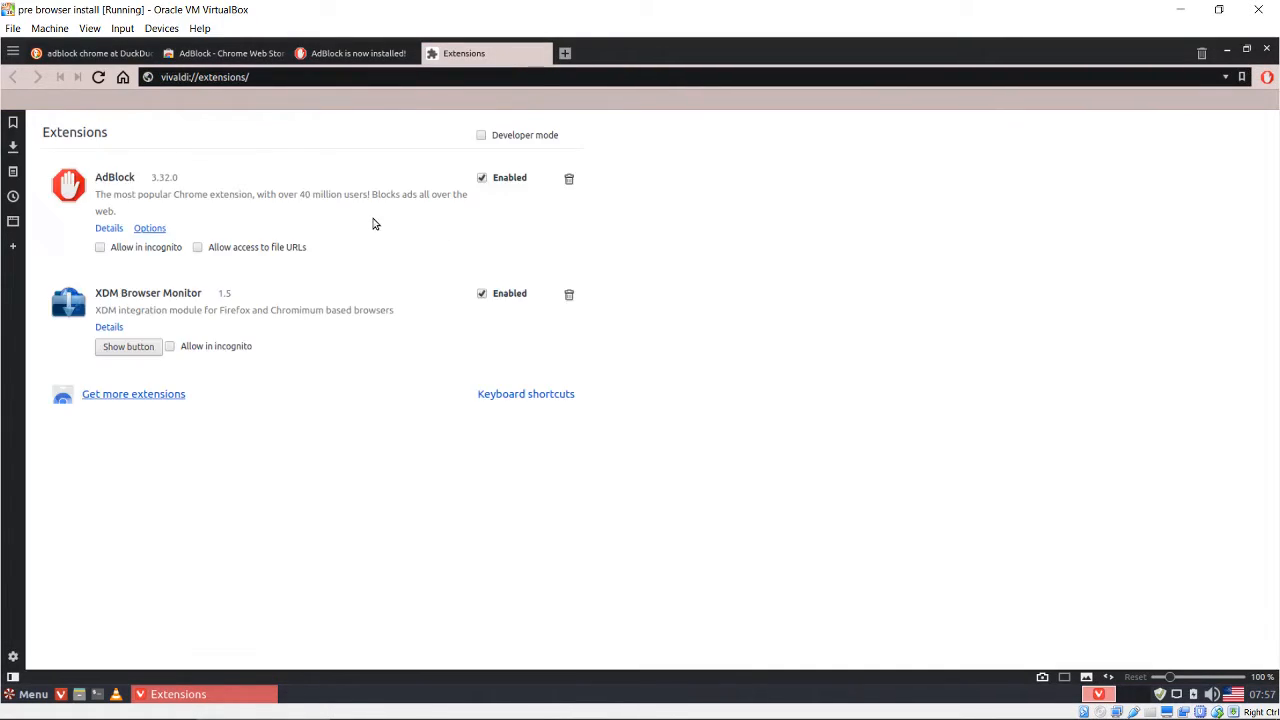
pyautogui.click(152, 230)
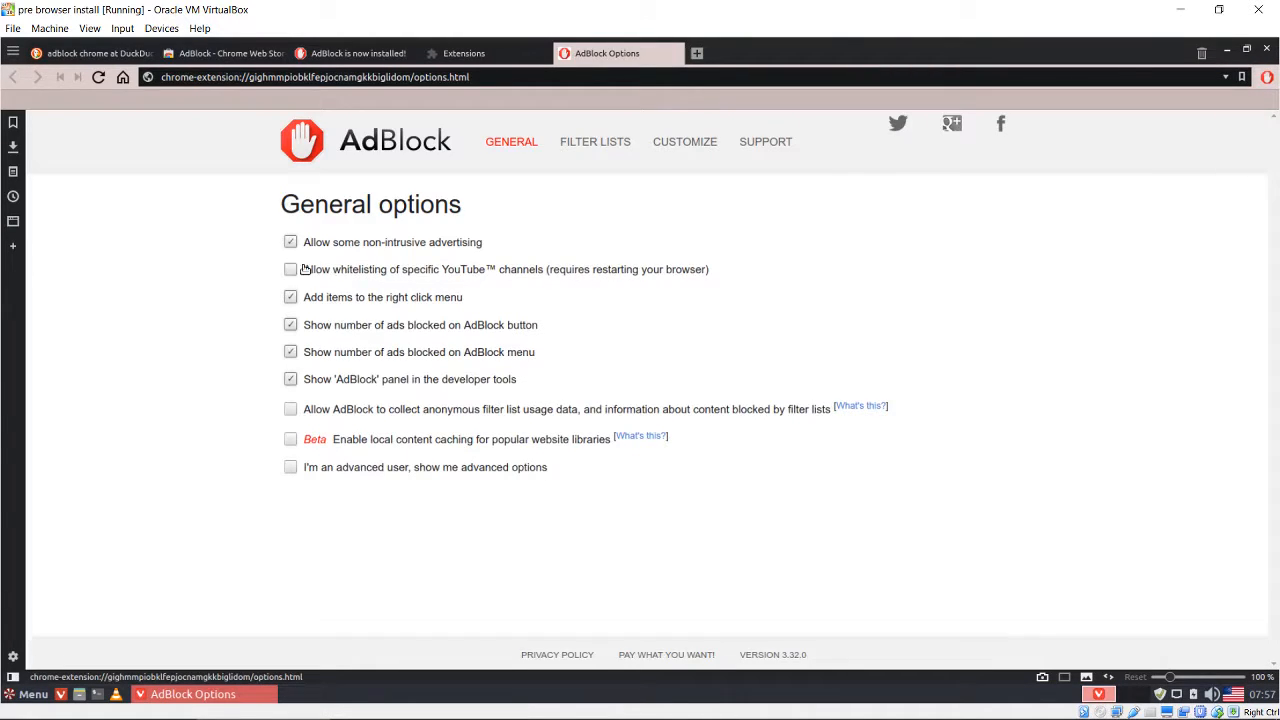
pyautogui.click(290, 242)
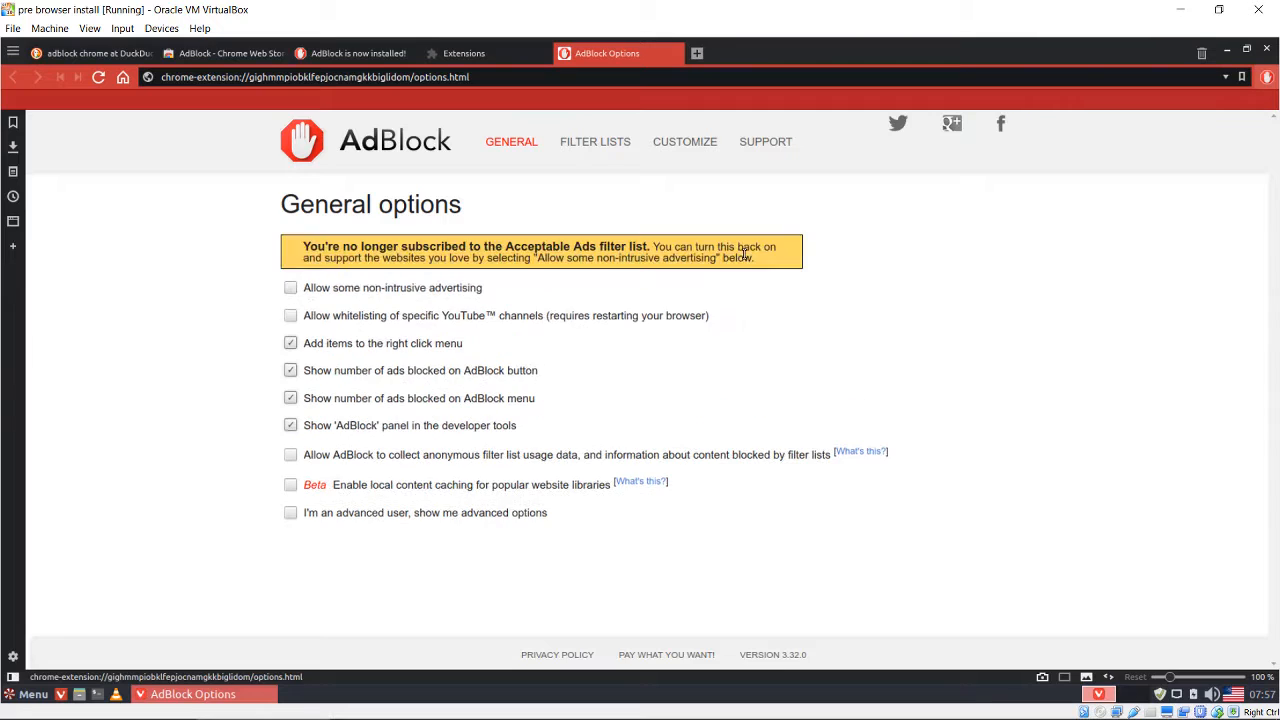
# Close the AdBlock Options, Extensions, AdBlock is now installed and AdBlock Chrome Web Store tabs.
pyautogui.middleClick(586, 57)
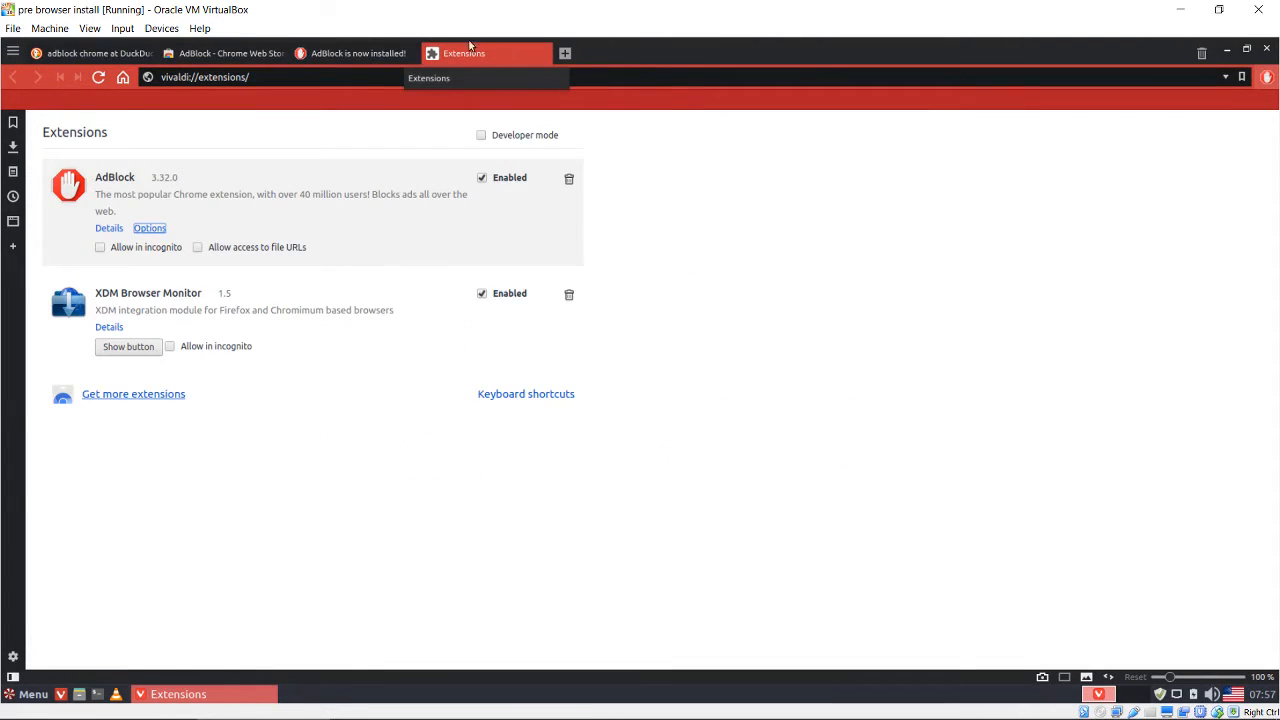
pyautogui.middleClick(471, 49)
pyautogui.middleClick(376, 53)
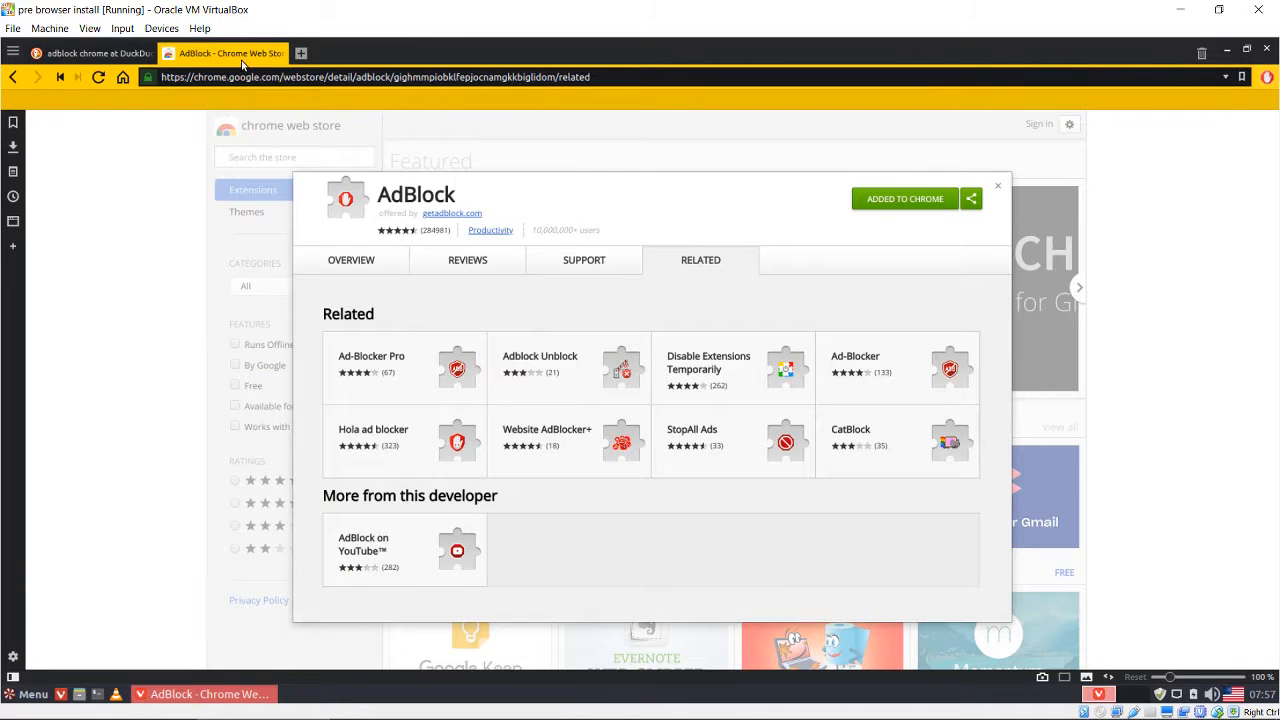
pyautogui.middleClick(241, 56)
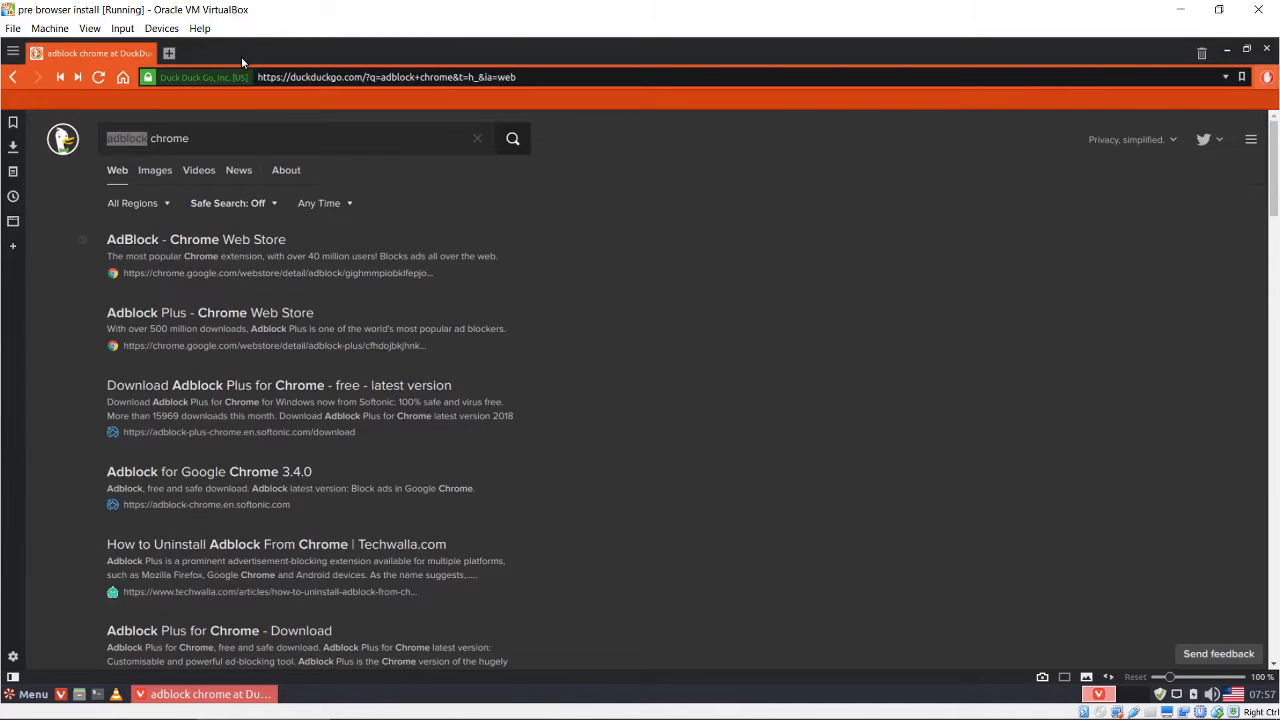
# Search DuckDuckGo for "tapermonkey chrome" and open the Tampermonkey - Chrome Web Store result in a new tab.
pyautogui.doubleClick(147, 133)
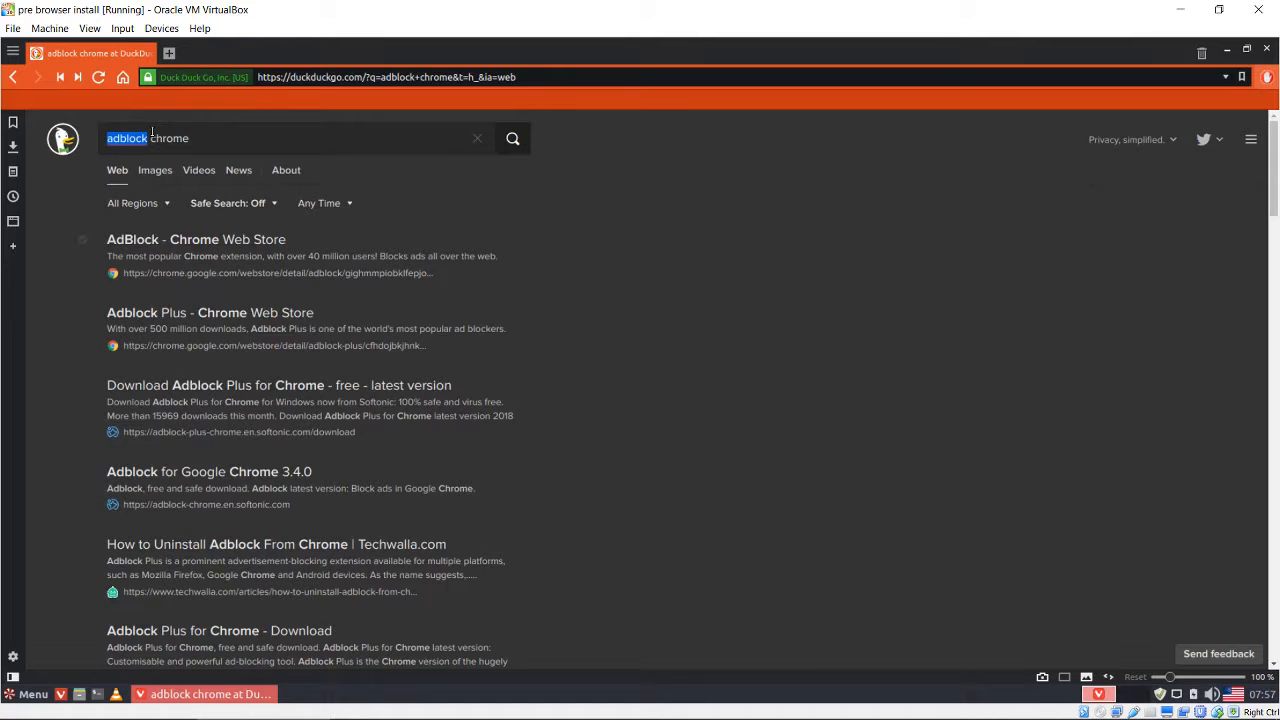
pyautogui.write('tapermonke')
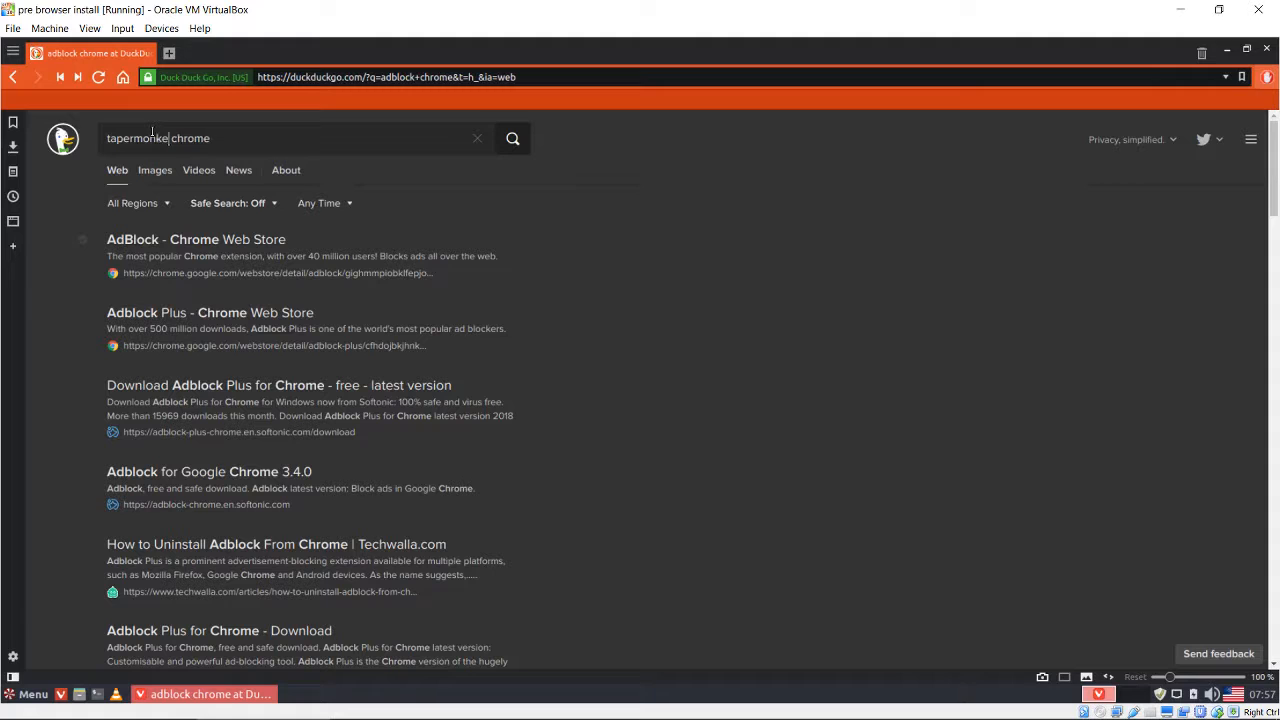
pyautogui.write('y')
pyautogui.press('Return')
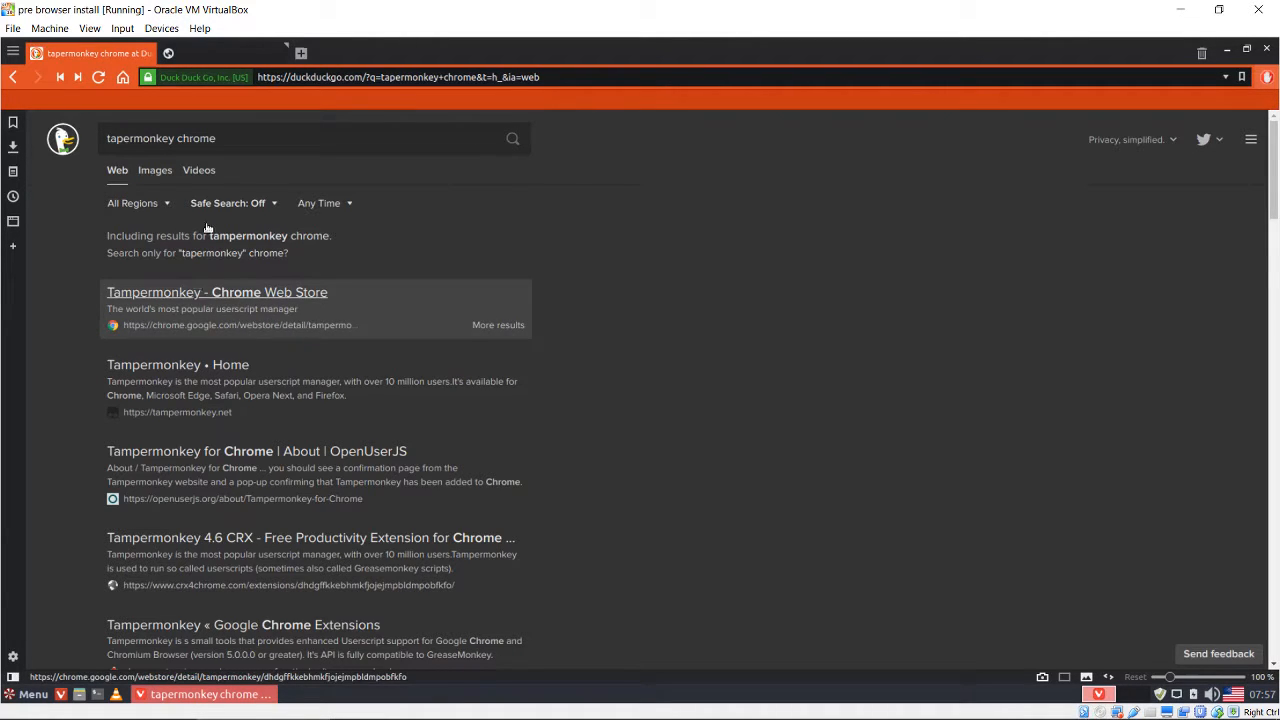
pyautogui.middleClick(199, 293)
# Search DuckDuckGo for "anti adblock killer greasy fork" and open the Anti-Adblock Killer | Reek - Greasy Fork result in a new tab.
pyautogui.moveTo(213, 139); pyautogui.dragTo(96, 146)
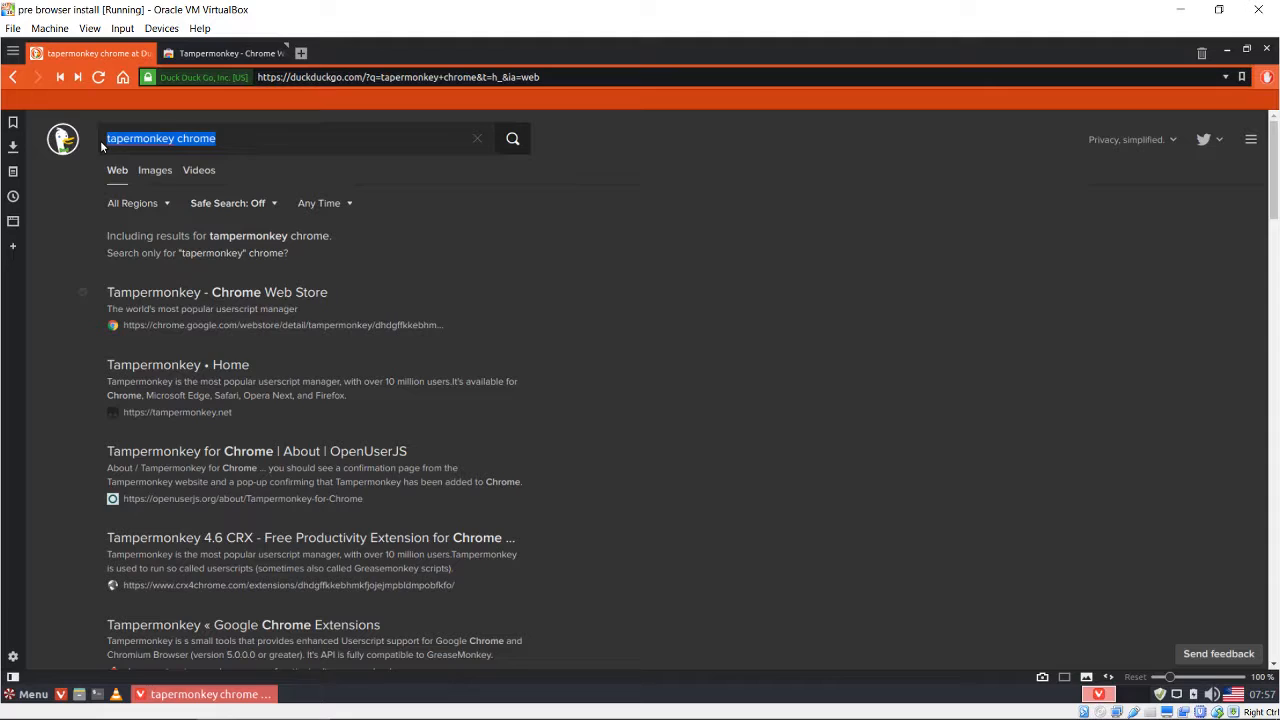
pyautogui.write('anti')
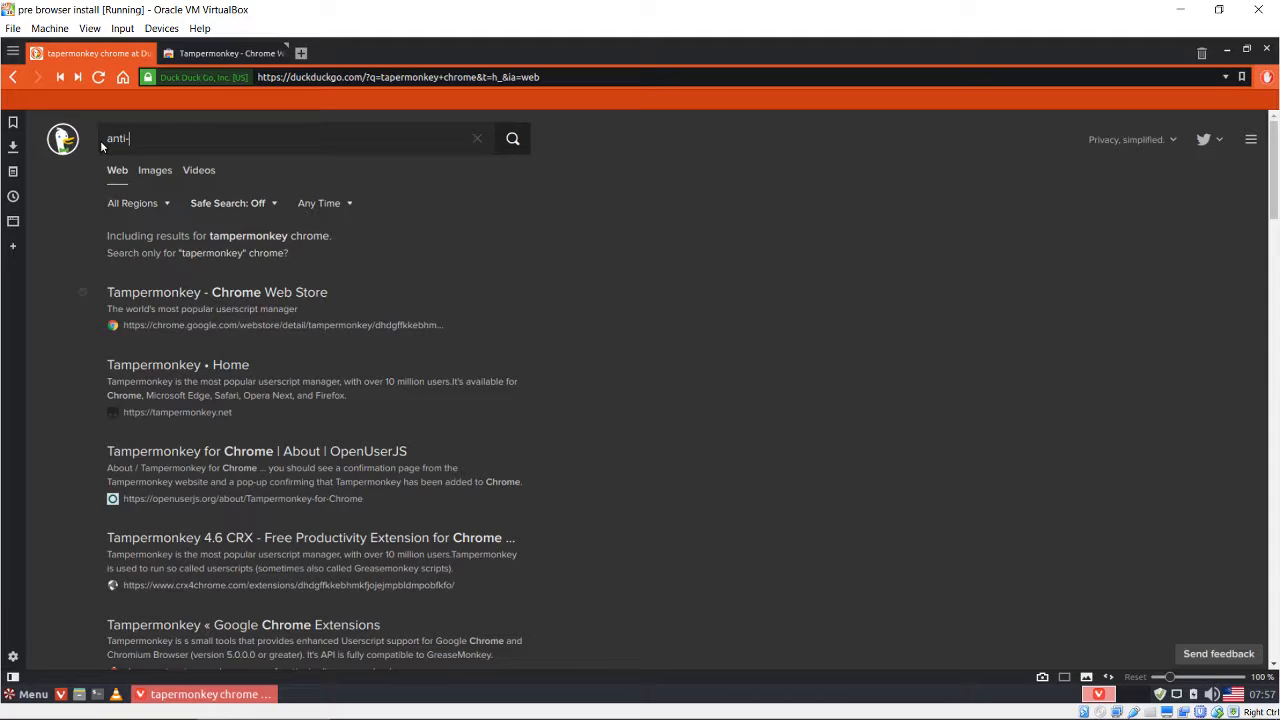
pyautogui.write(' adblock killer greasy fork')
pyautogui.press('Return')
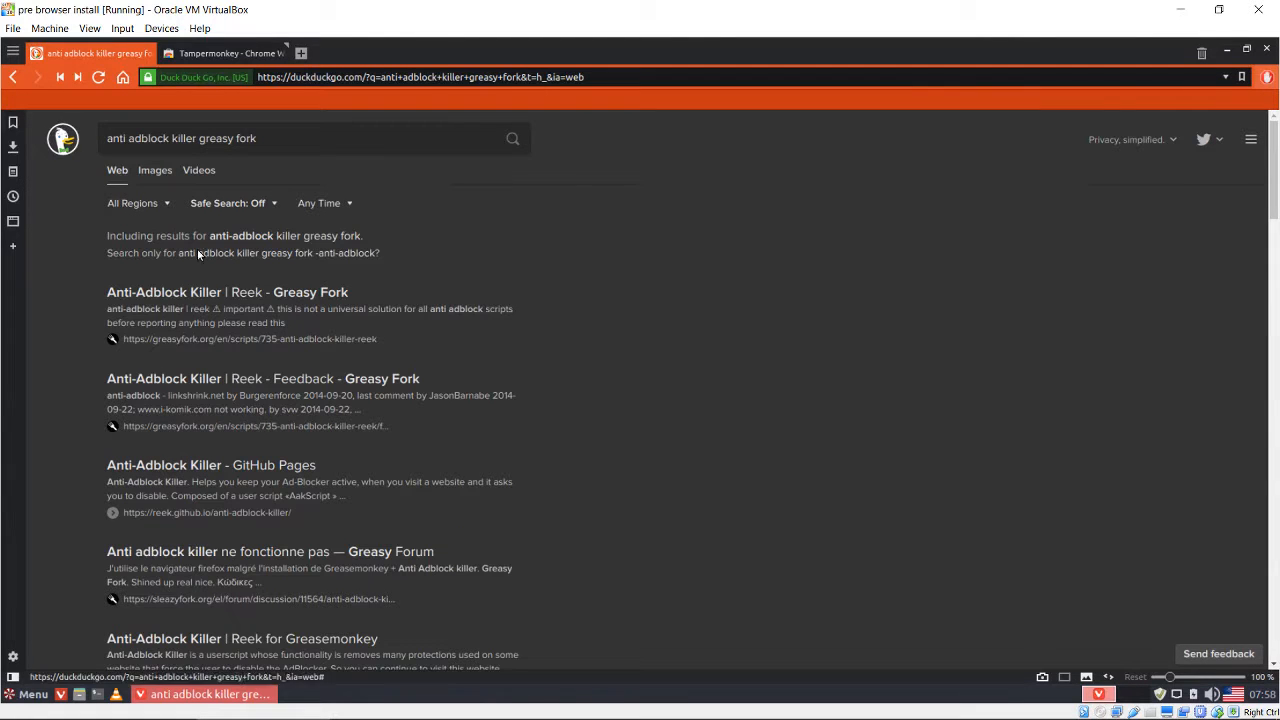
pyautogui.middleClick(238, 289)
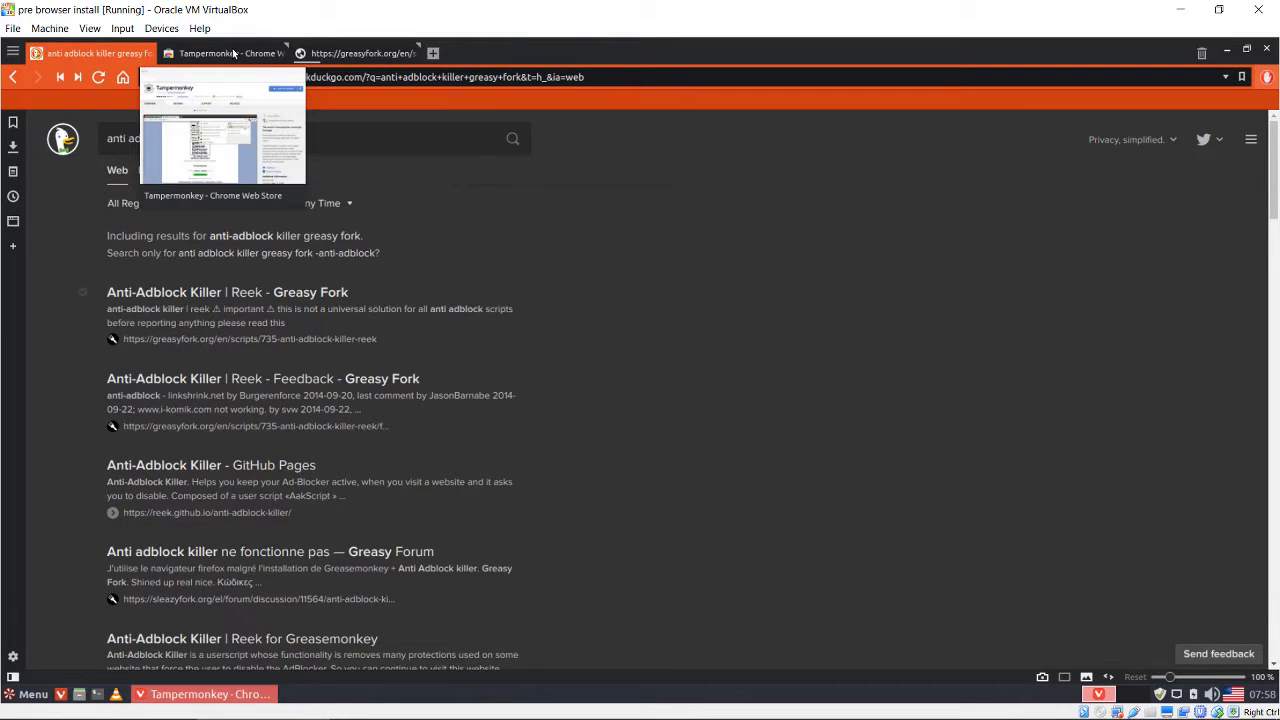
# Add the Tampermonkey extension from its Chrome Web Store page and close the Tampermonkey home and store tabs.
pyautogui.click(232, 52)
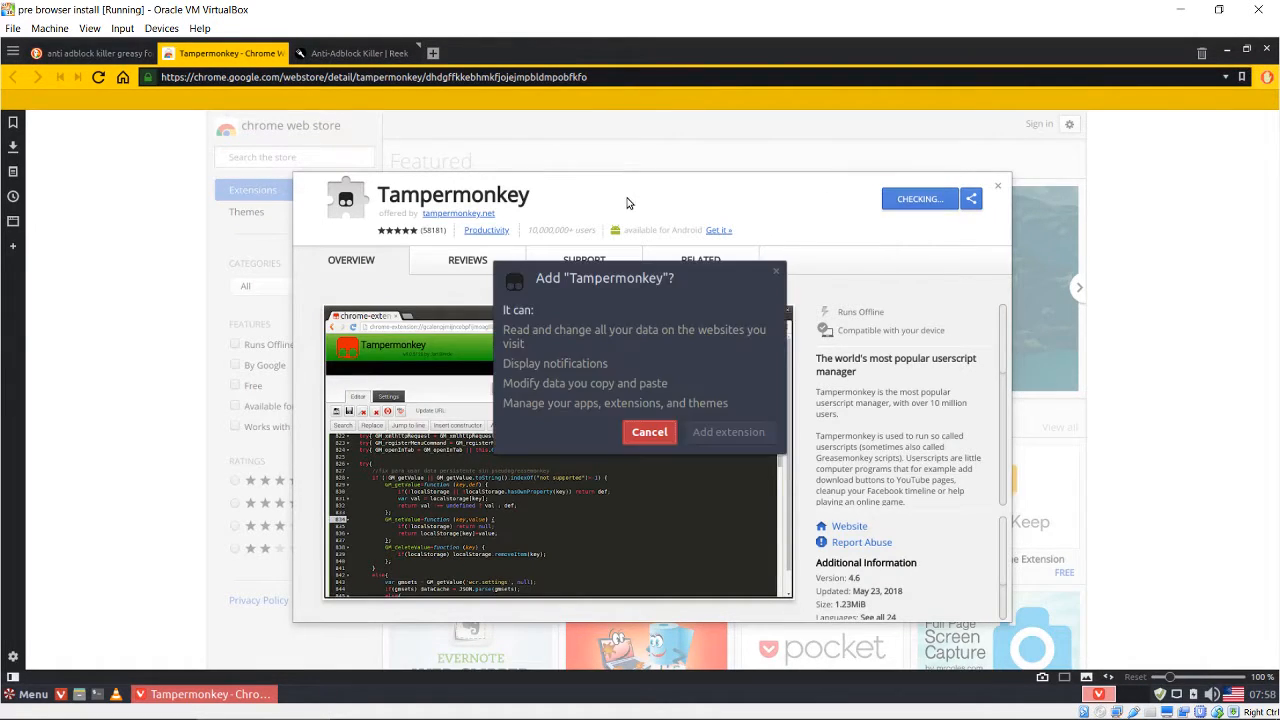
pyautogui.click(730, 432)
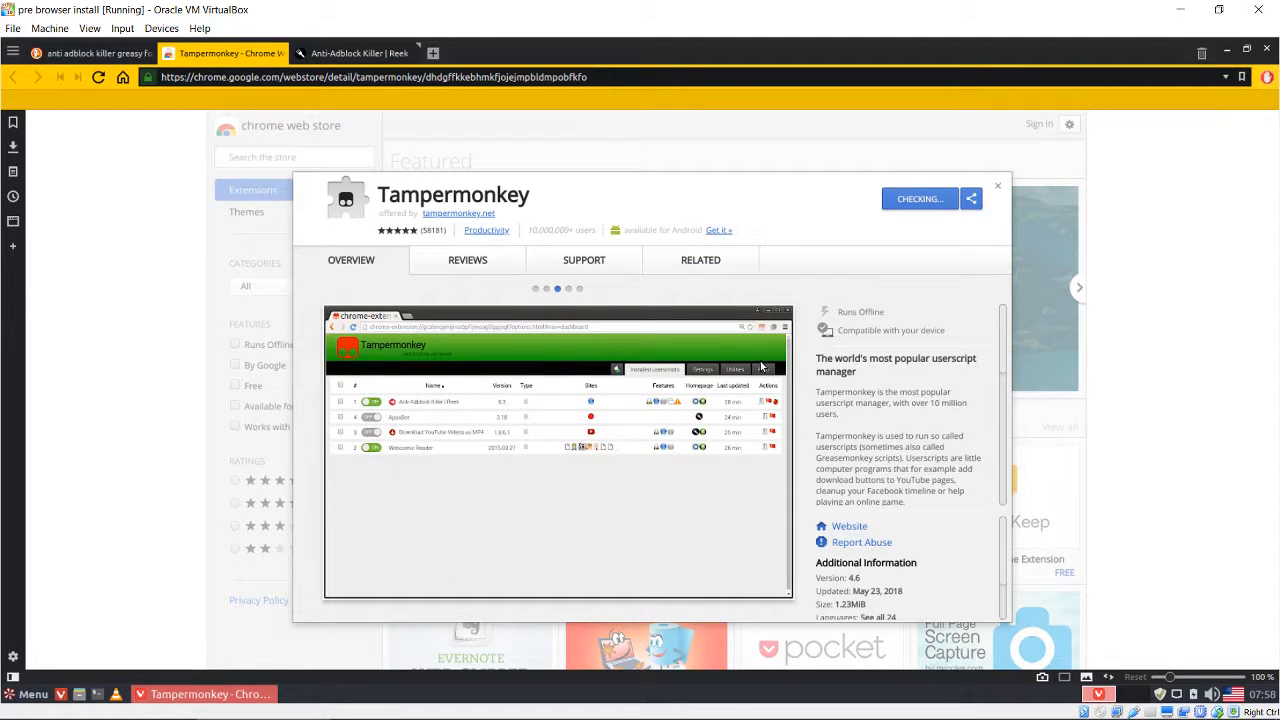
pyautogui.click(716, 259)
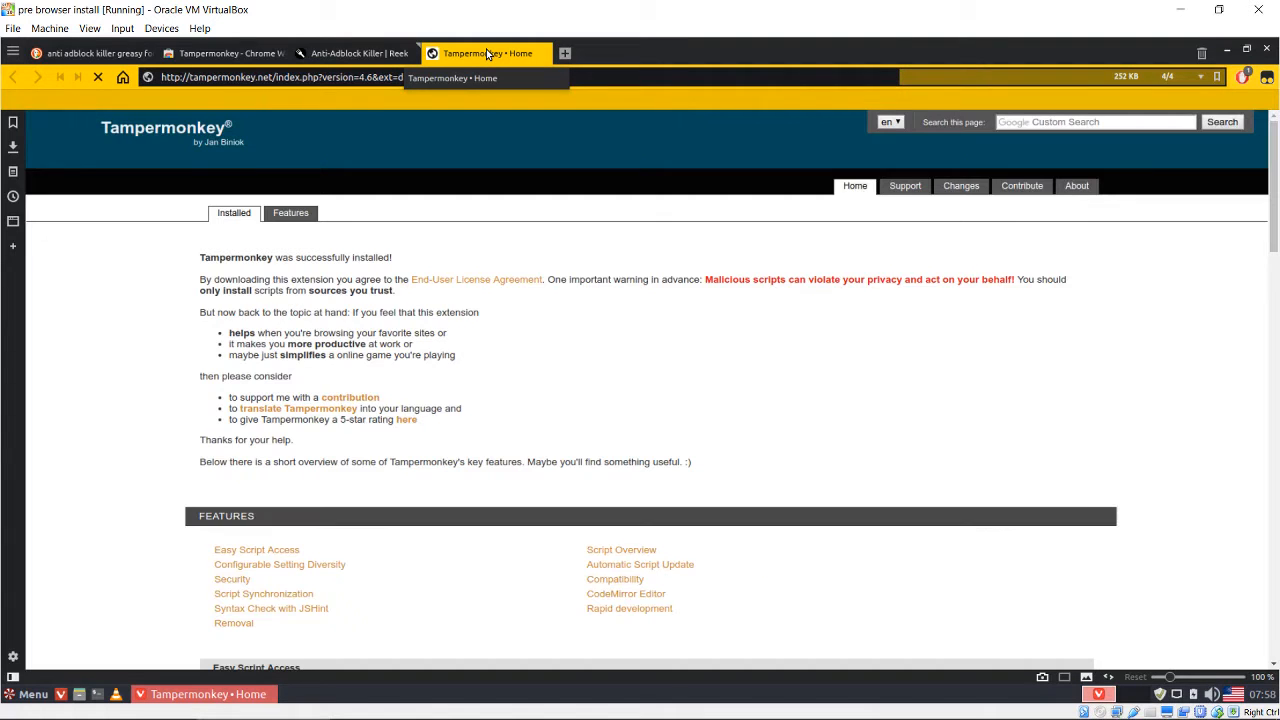
pyautogui.middleClick(488, 54)
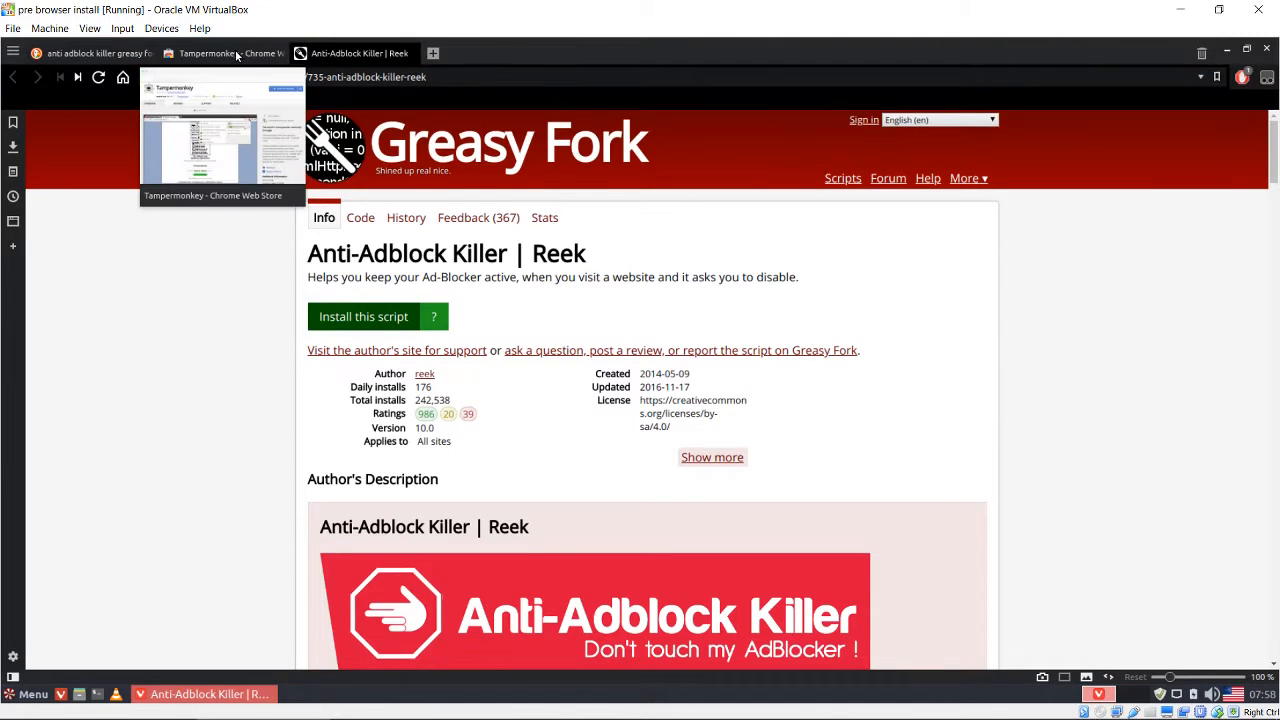
pyautogui.middleClick(233, 55)
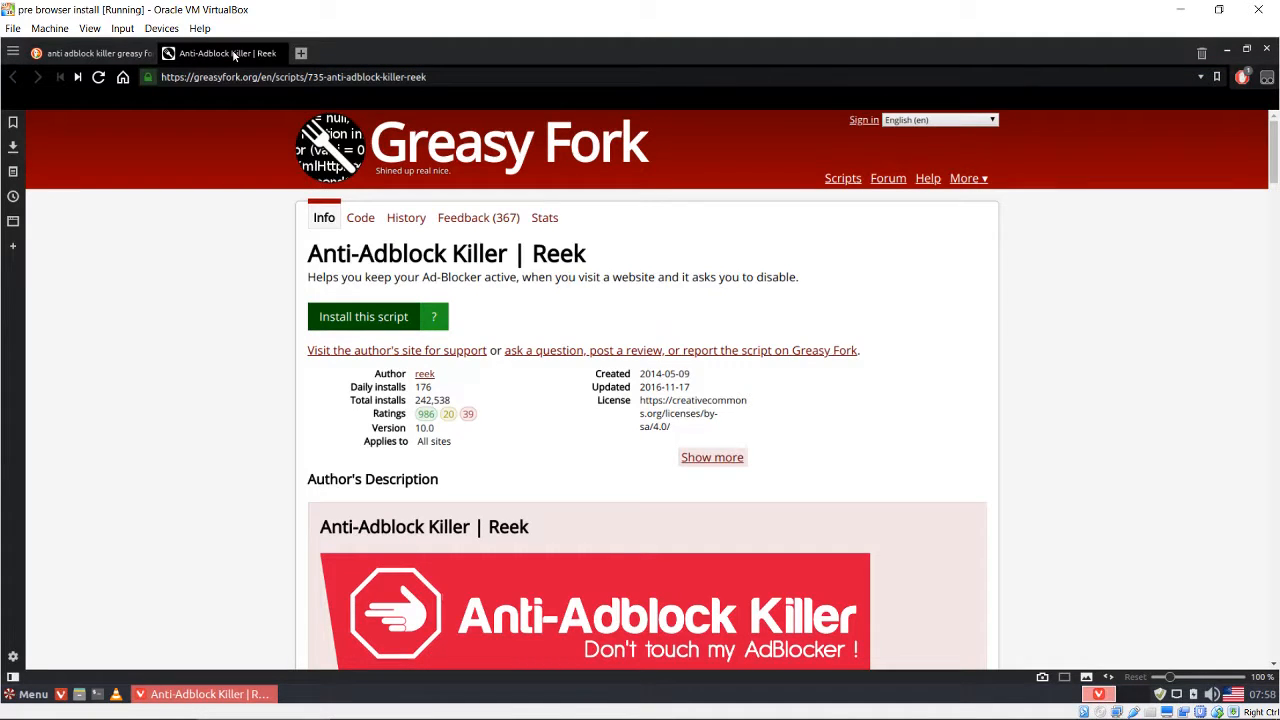
# Install the Anti-Adblock Killer | Reek userscript through Tampermonkey and close the Greasy Fork tab.
pyautogui.click(357, 316)
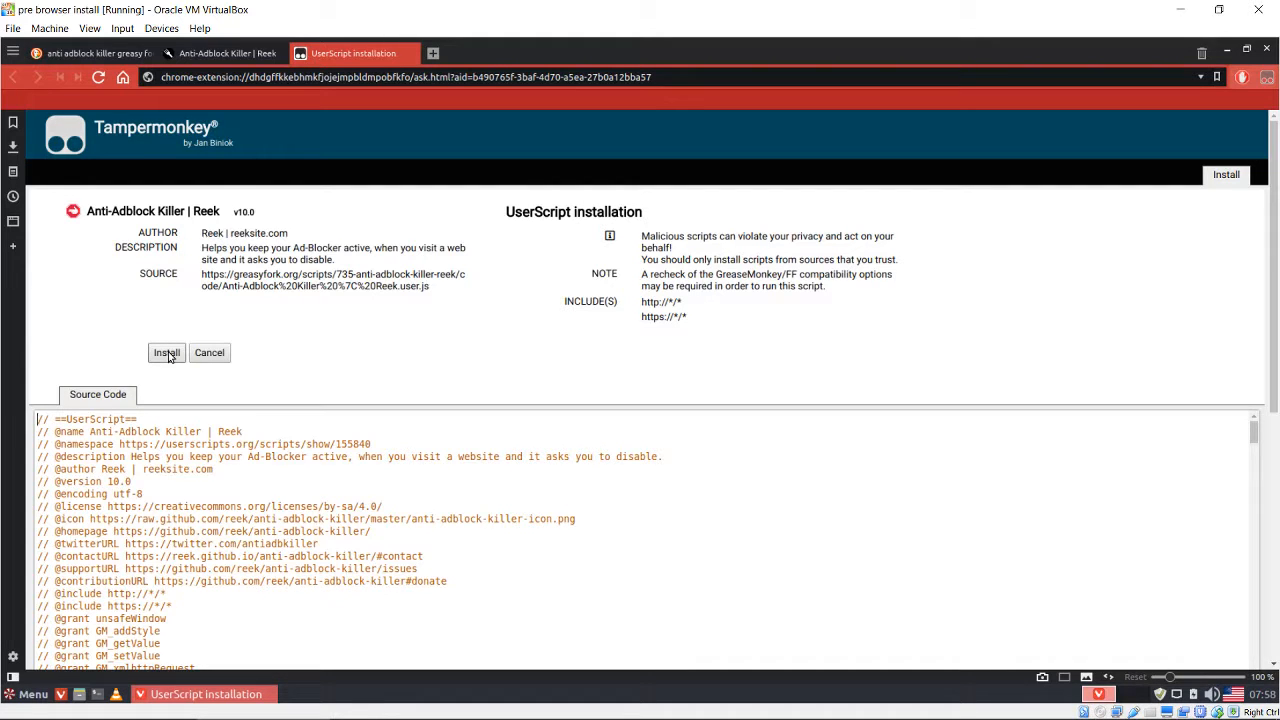
pyautogui.click(167, 354)
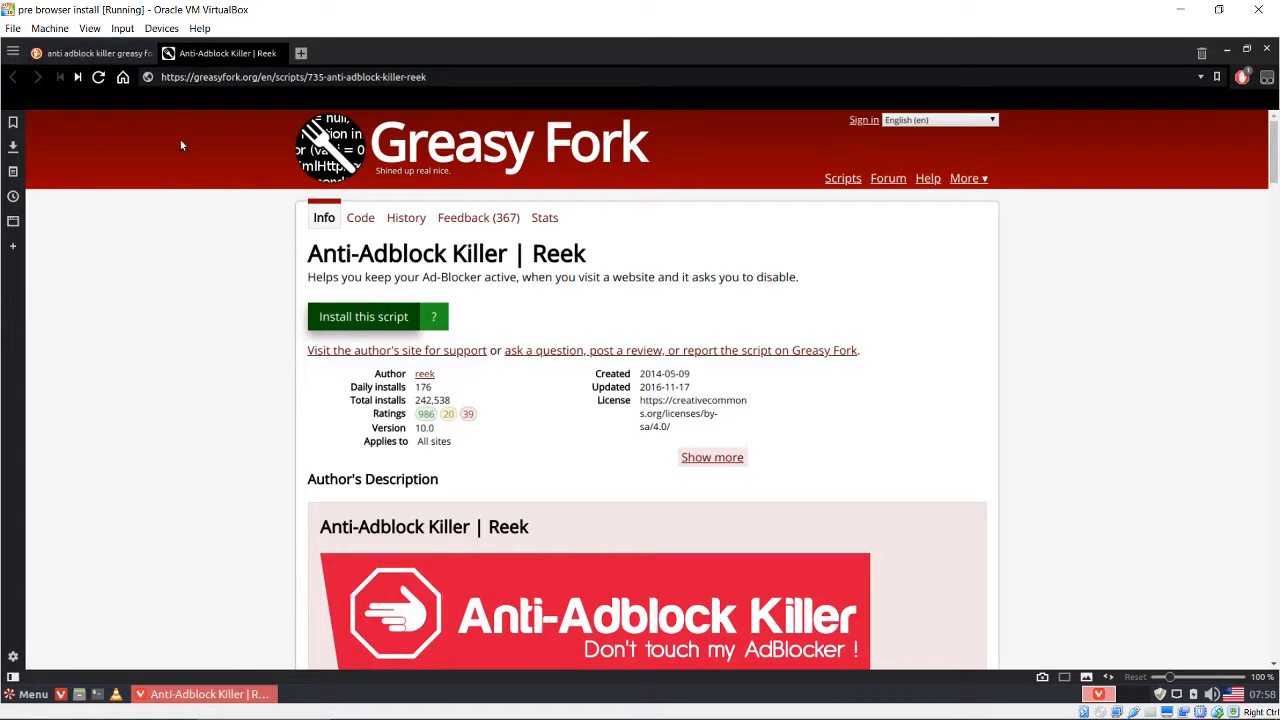
pyautogui.middleClick(208, 53)
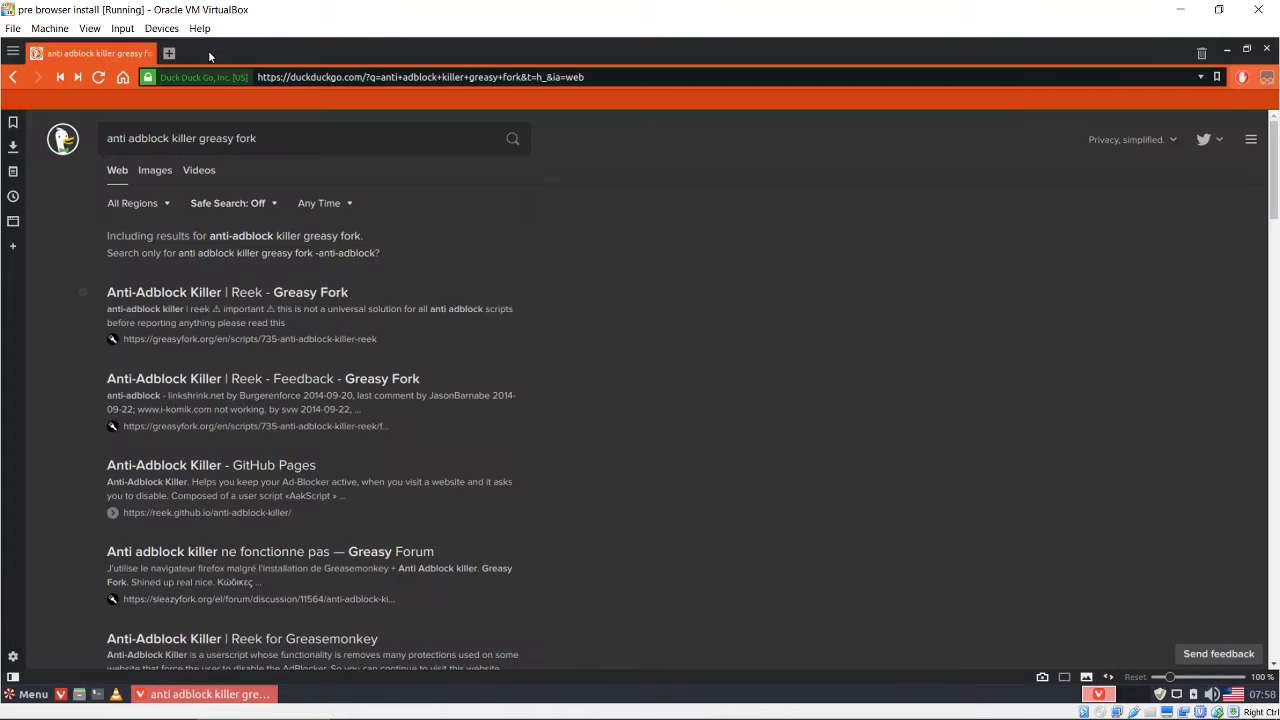
# Search DuckDuckGo for "https everwhere chrome" and close the Tampermonkey extension tab that opens.
pyautogui.click(283, 138)
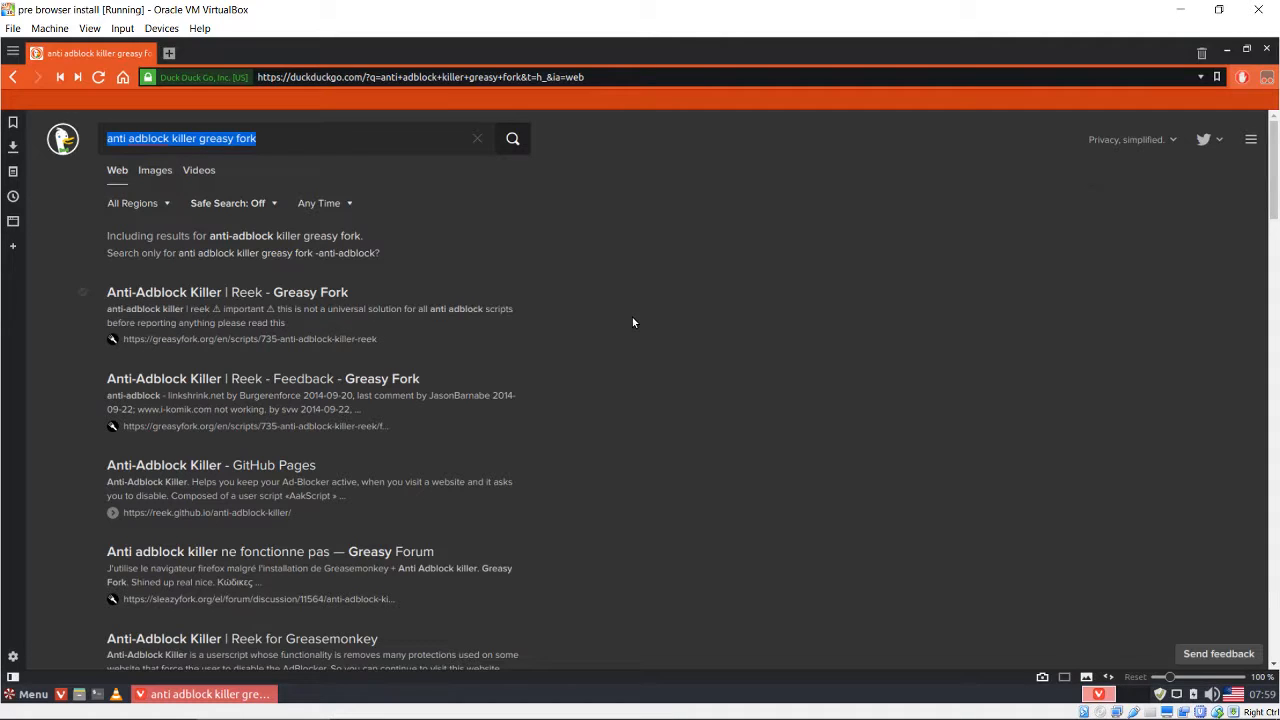
pyautogui.write('https')
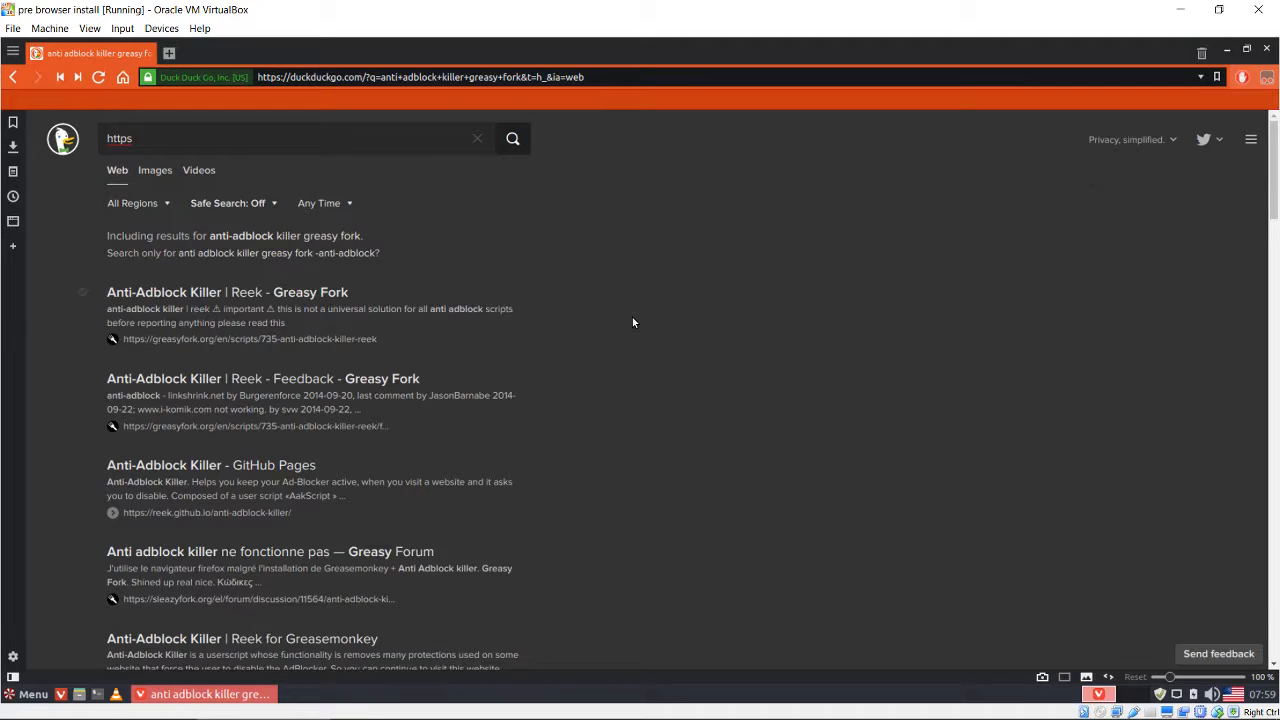
pyautogui.write(' everwhere chrome')
pyautogui.press('Return')
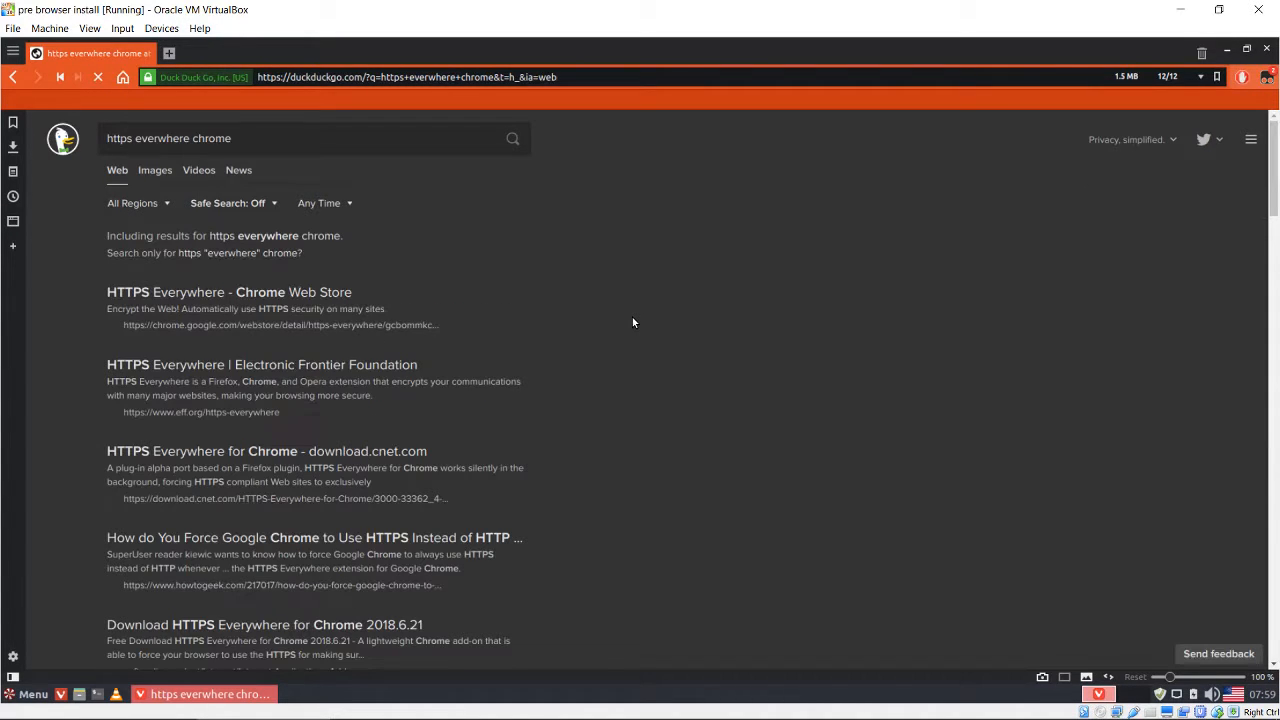
pyautogui.click(181, 299)
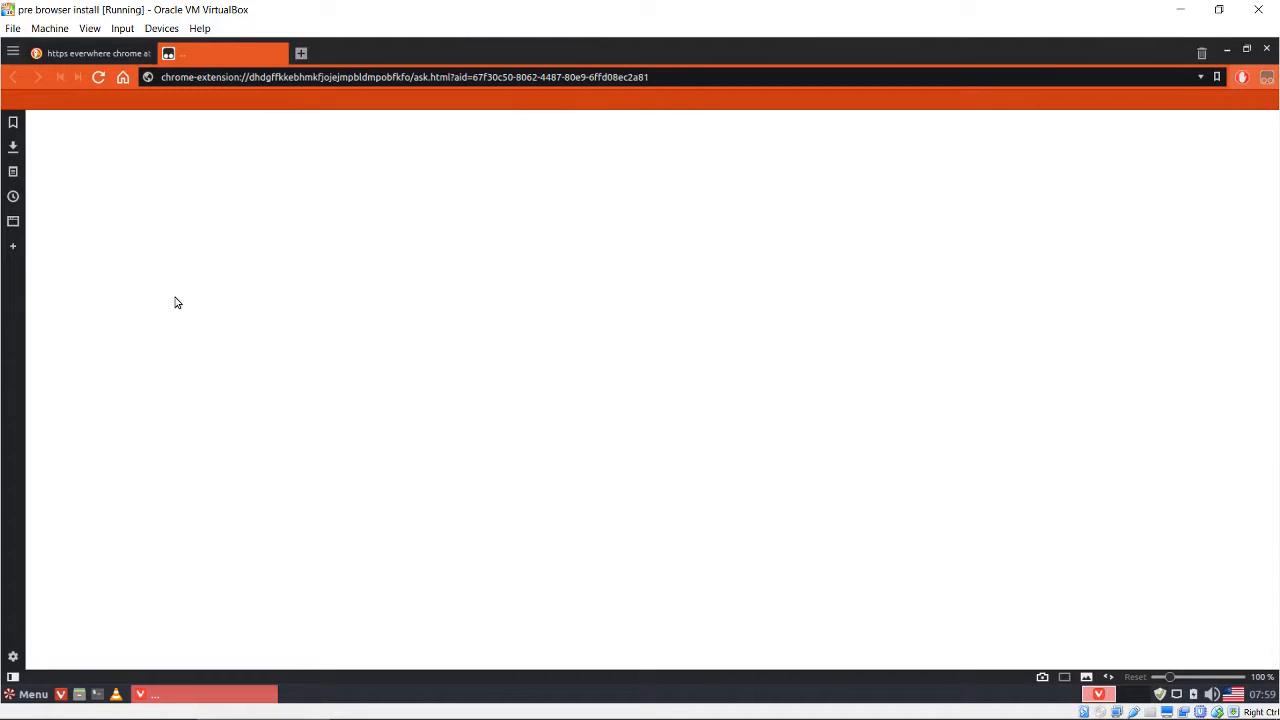
pyautogui.middleClick(219, 56)
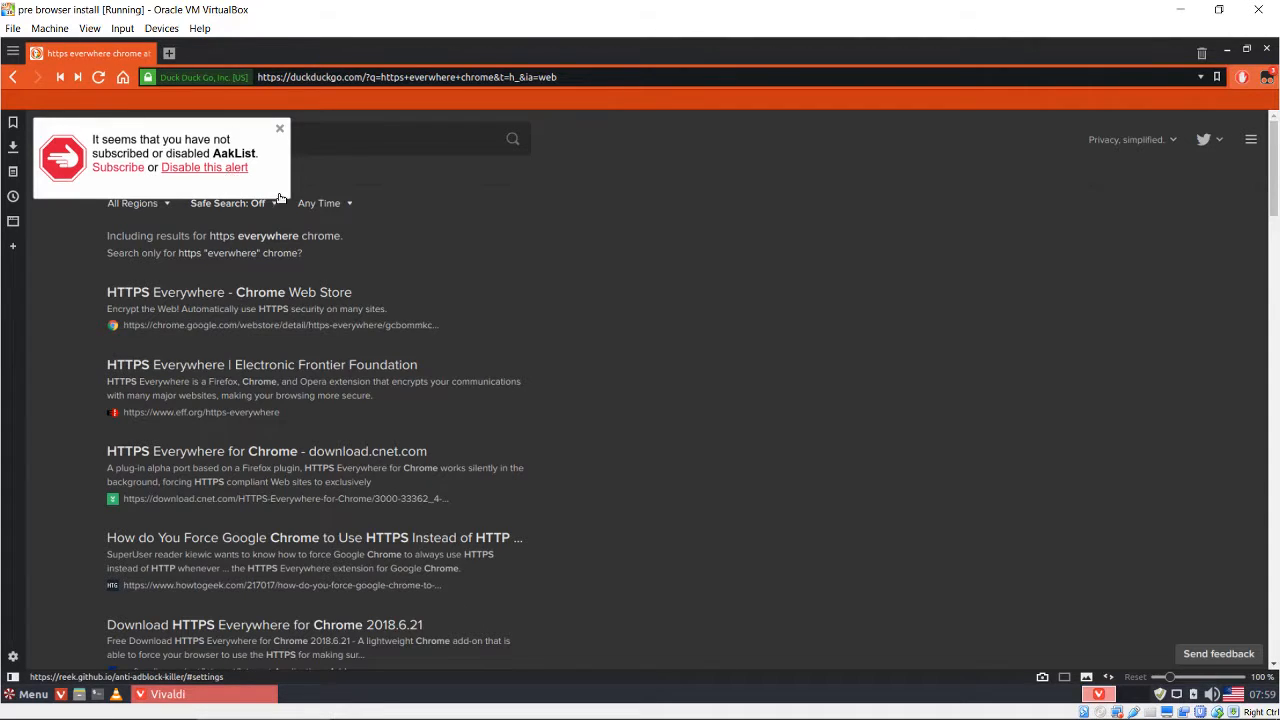
# Disable the AakList subscription check in the Anti-Adblock Killer settings, save, and close the settings tab and the remaining alert.
pyautogui.click(229, 170)
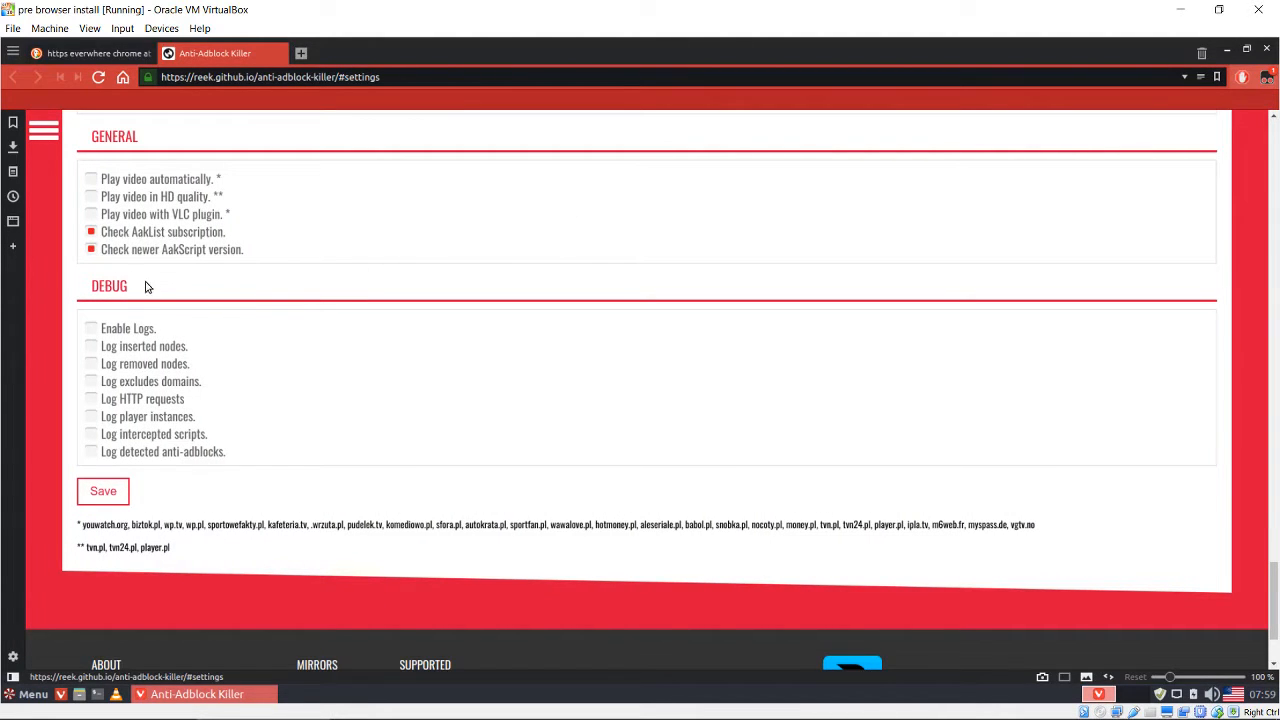
pyautogui.click(91, 232)
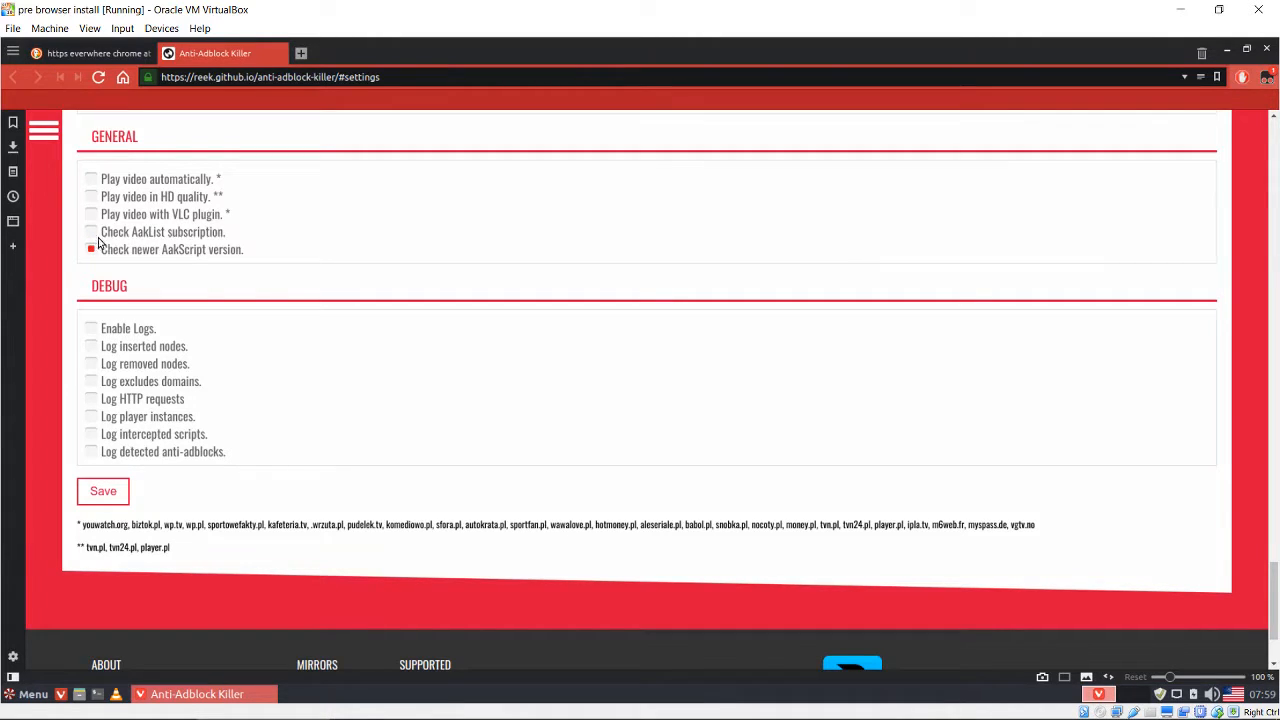
pyautogui.click(110, 491)
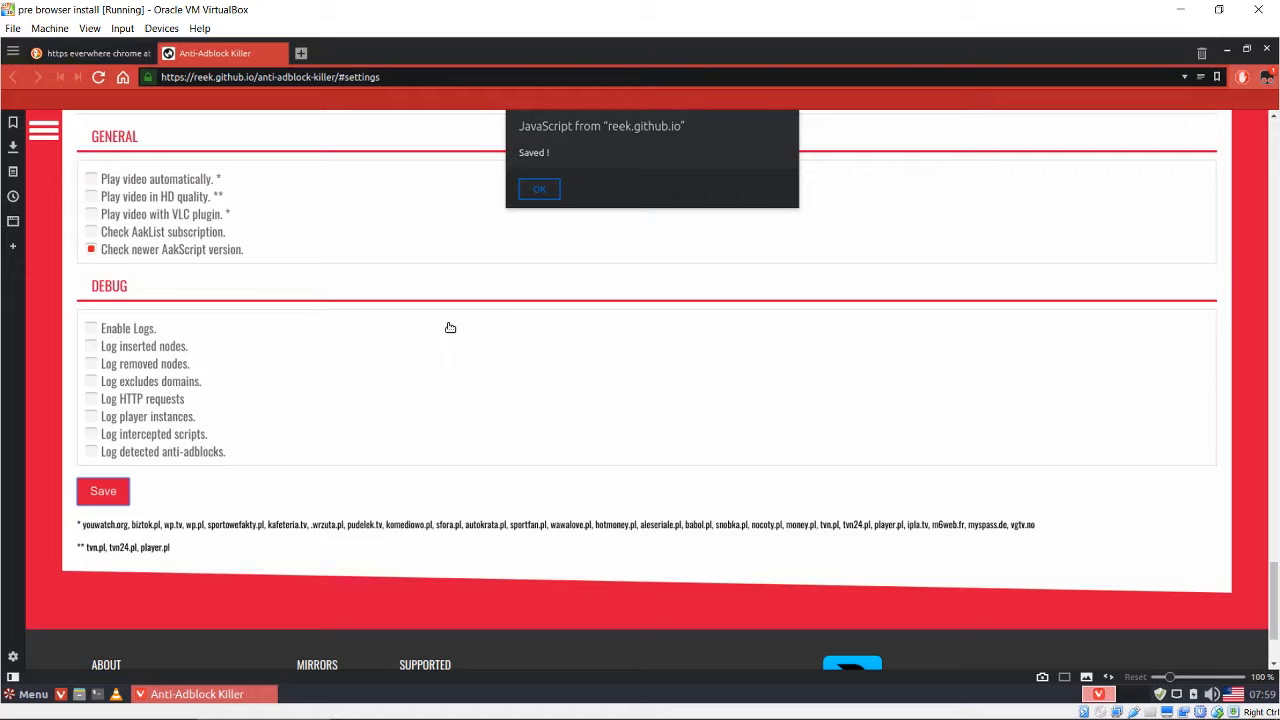
pyautogui.click(541, 190)
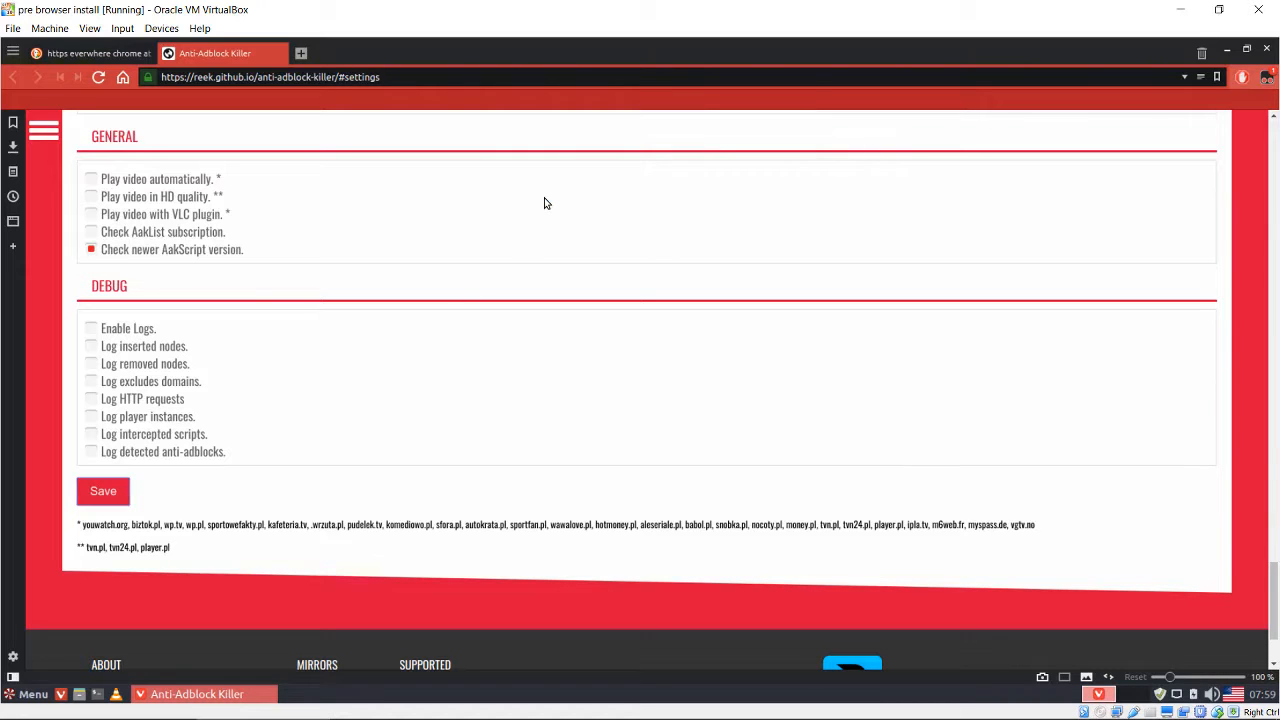
pyautogui.middleClick(268, 60)
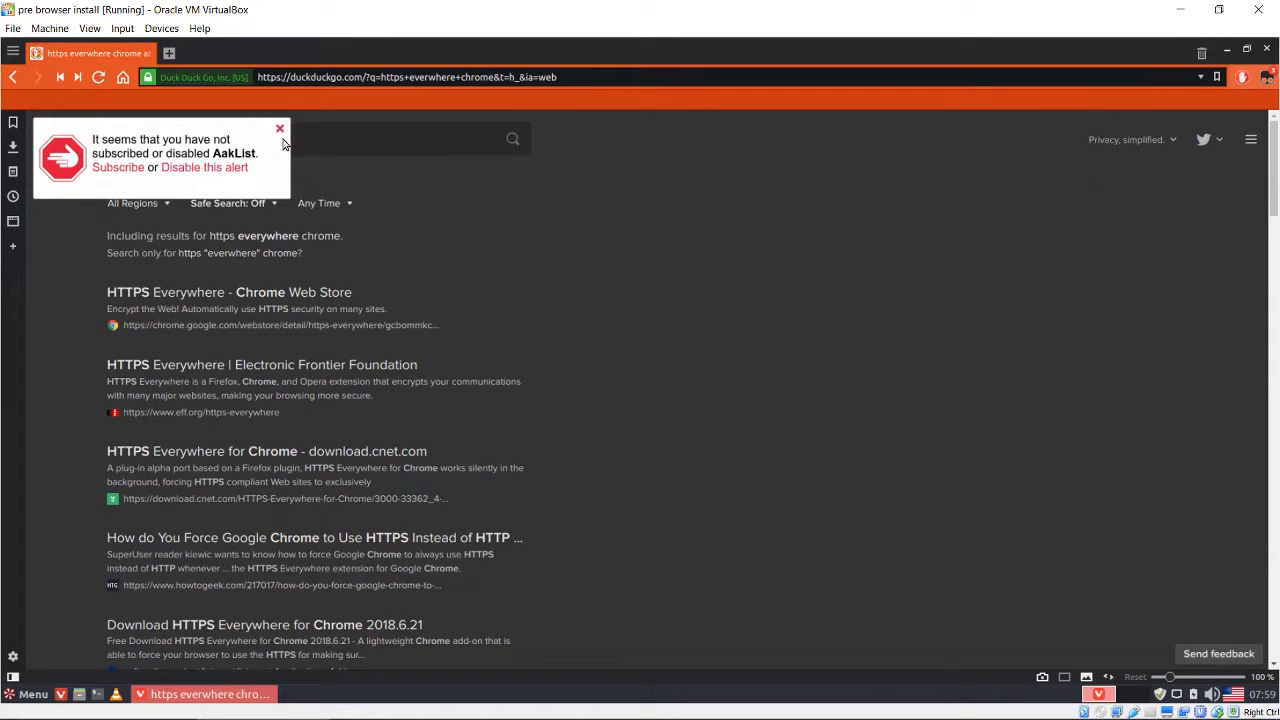
pyautogui.click(280, 130)
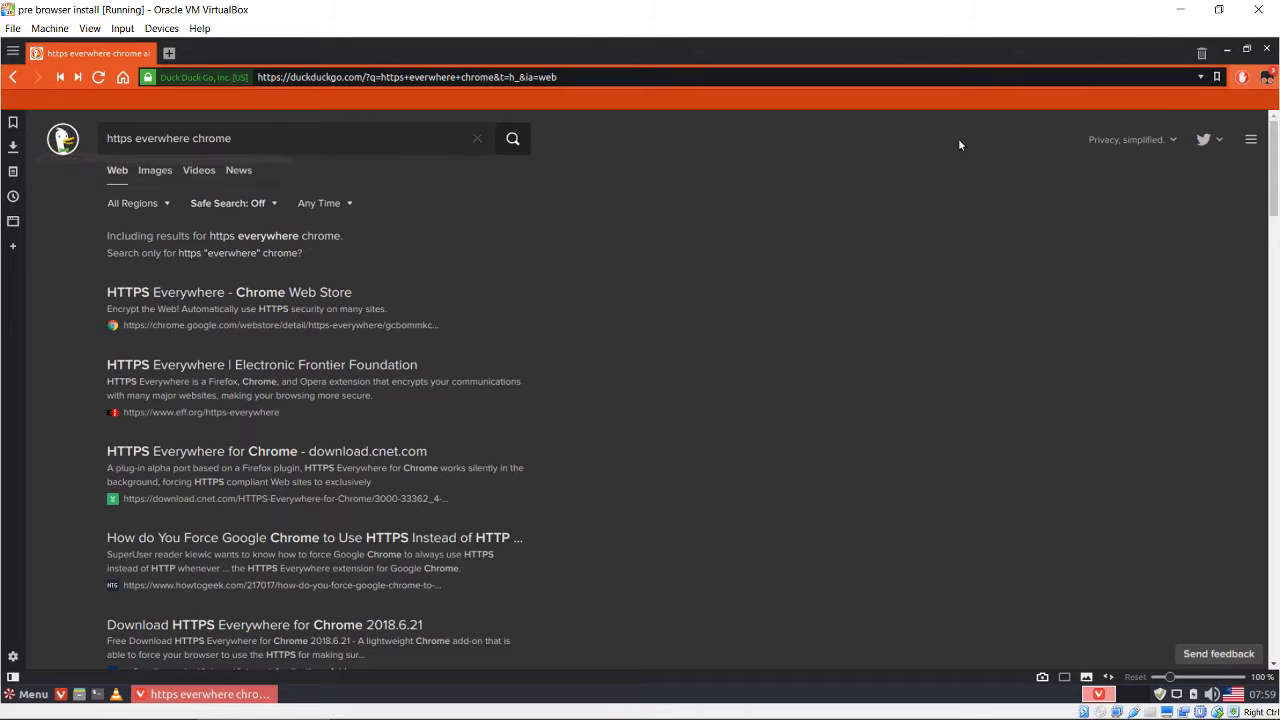
# Hide the AdBlock and Tampermonkey extension buttons from the browser's address bar.
pyautogui.rightClick(1241, 77)
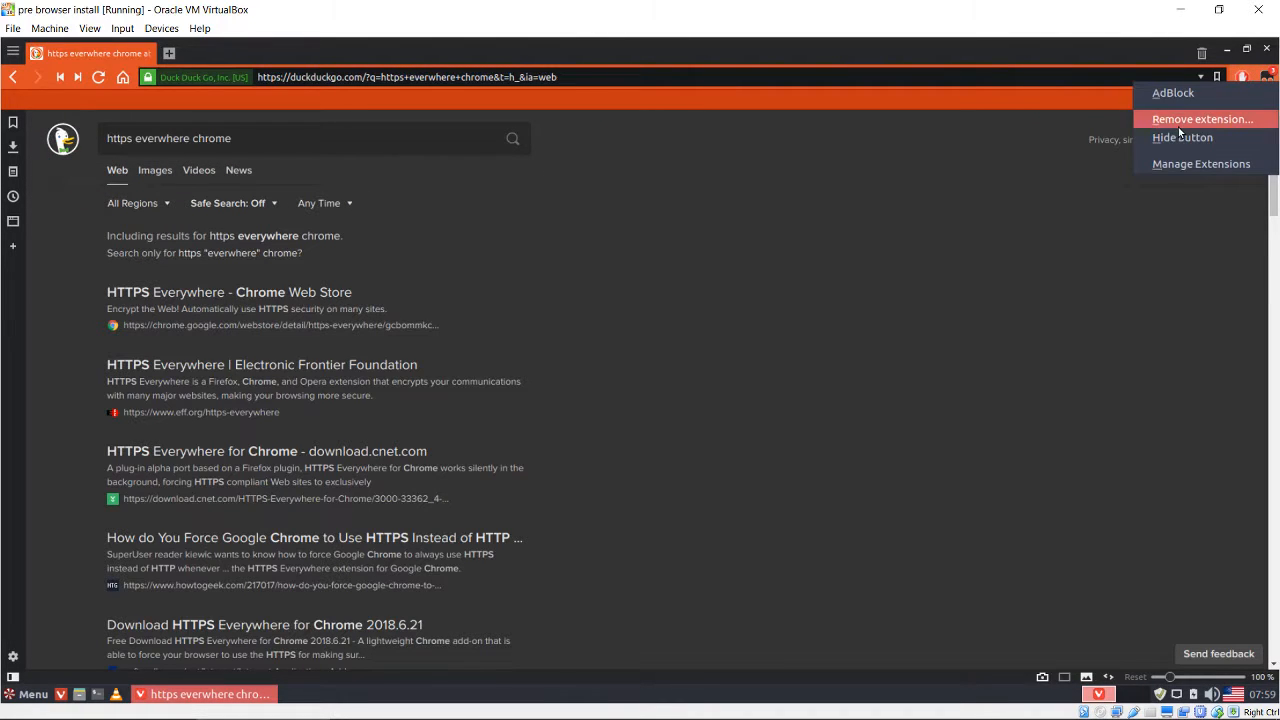
pyautogui.rightClick(1267, 77)
pyautogui.rightClick(1267, 77)
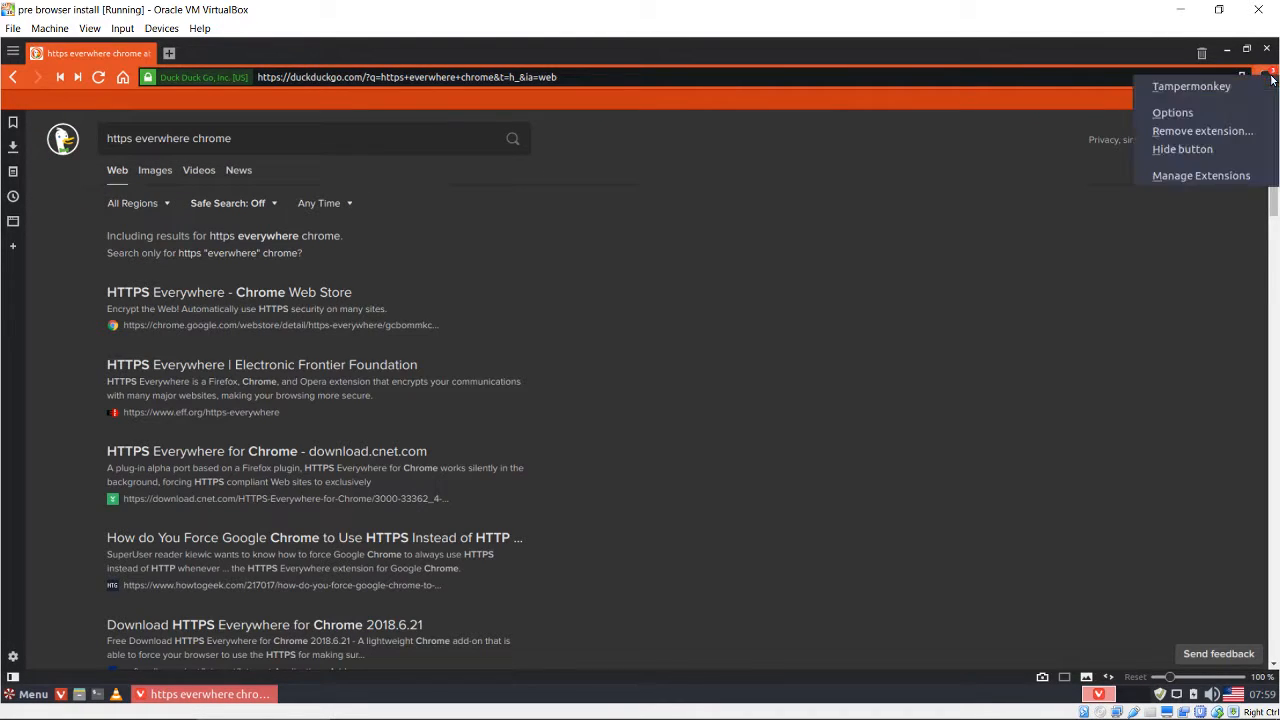
pyautogui.click(1182, 149)
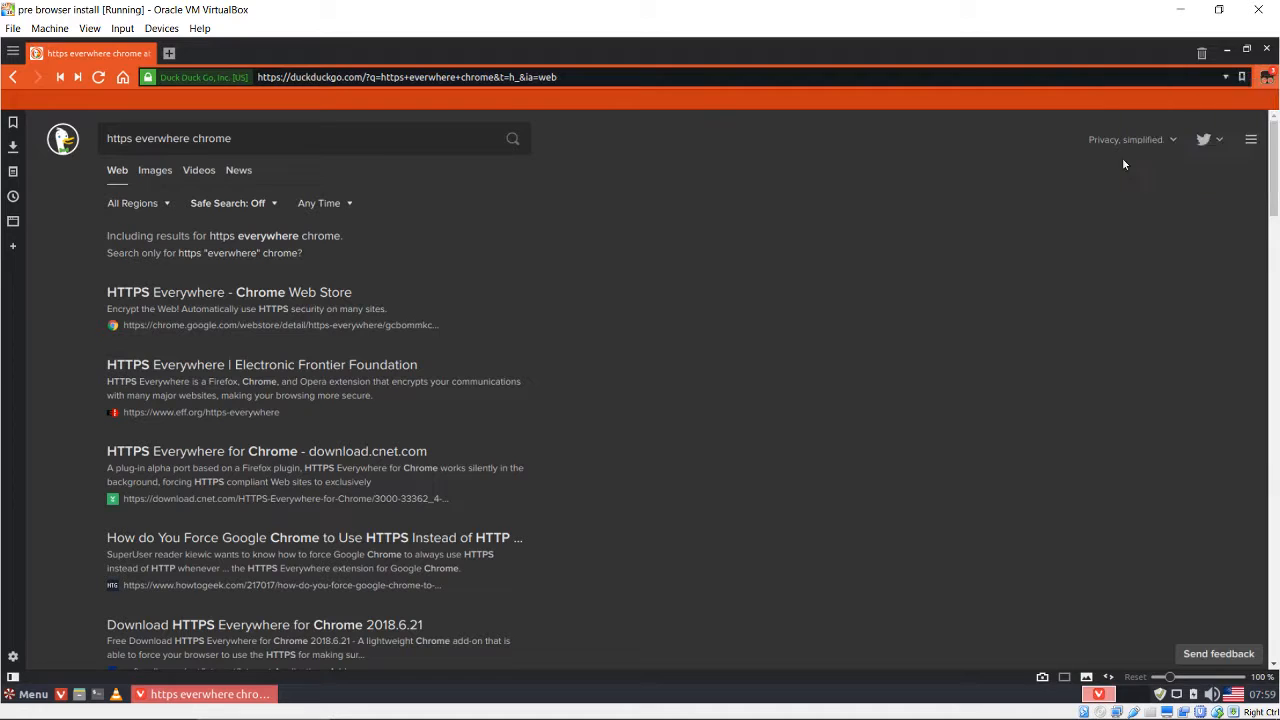
# Open the HTTPS Everywhere - Chrome Web Store result in a new tab and add the extension.
pyautogui.middleClick(219, 292)
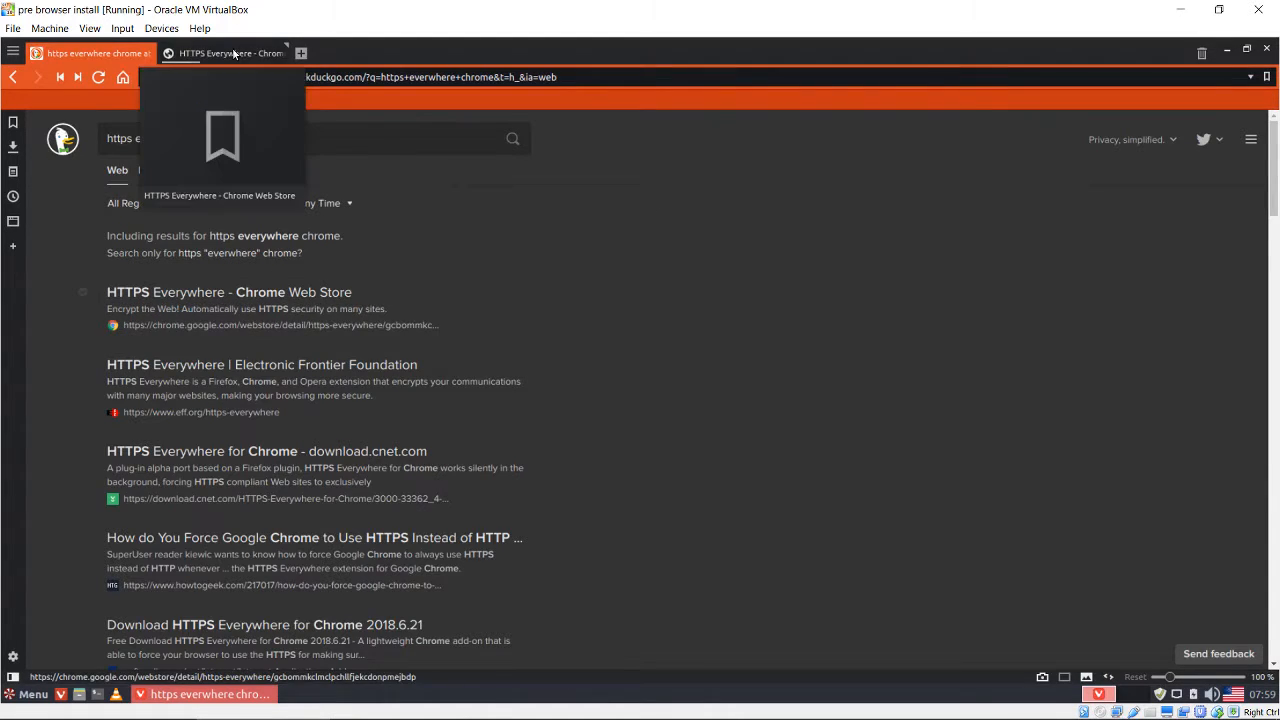
pyautogui.click(233, 54)
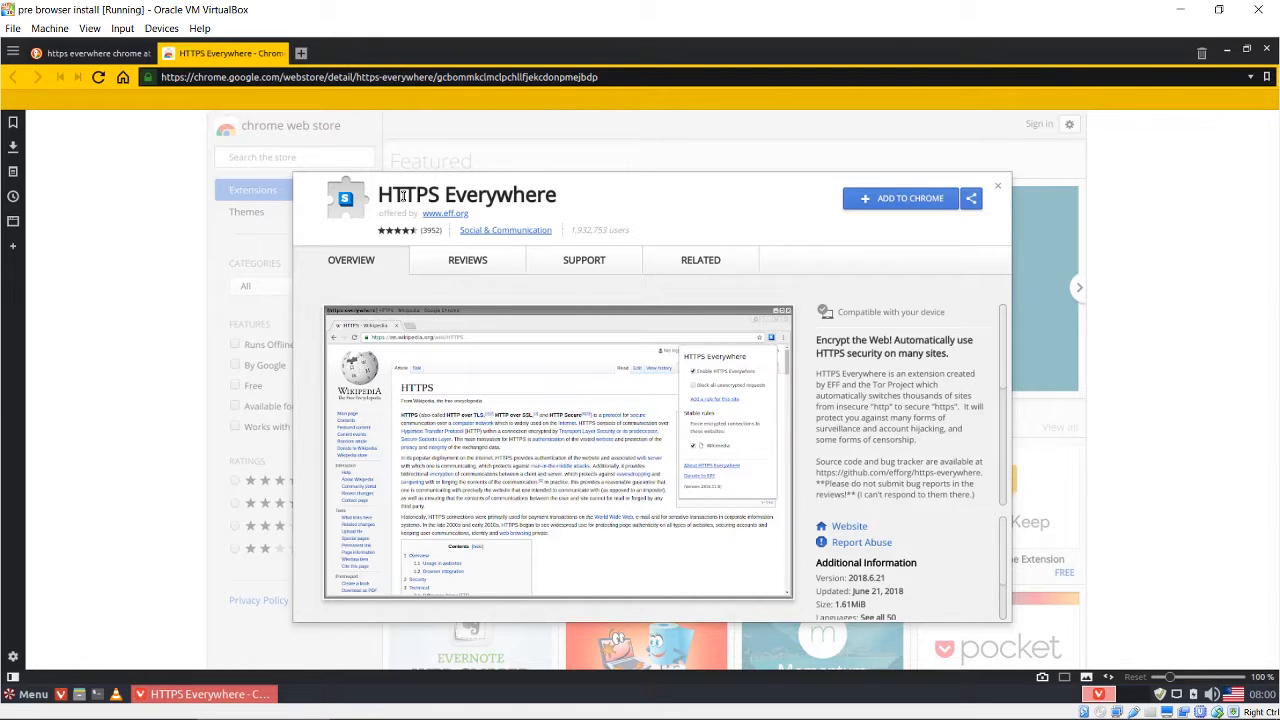
pyautogui.click(890, 208)
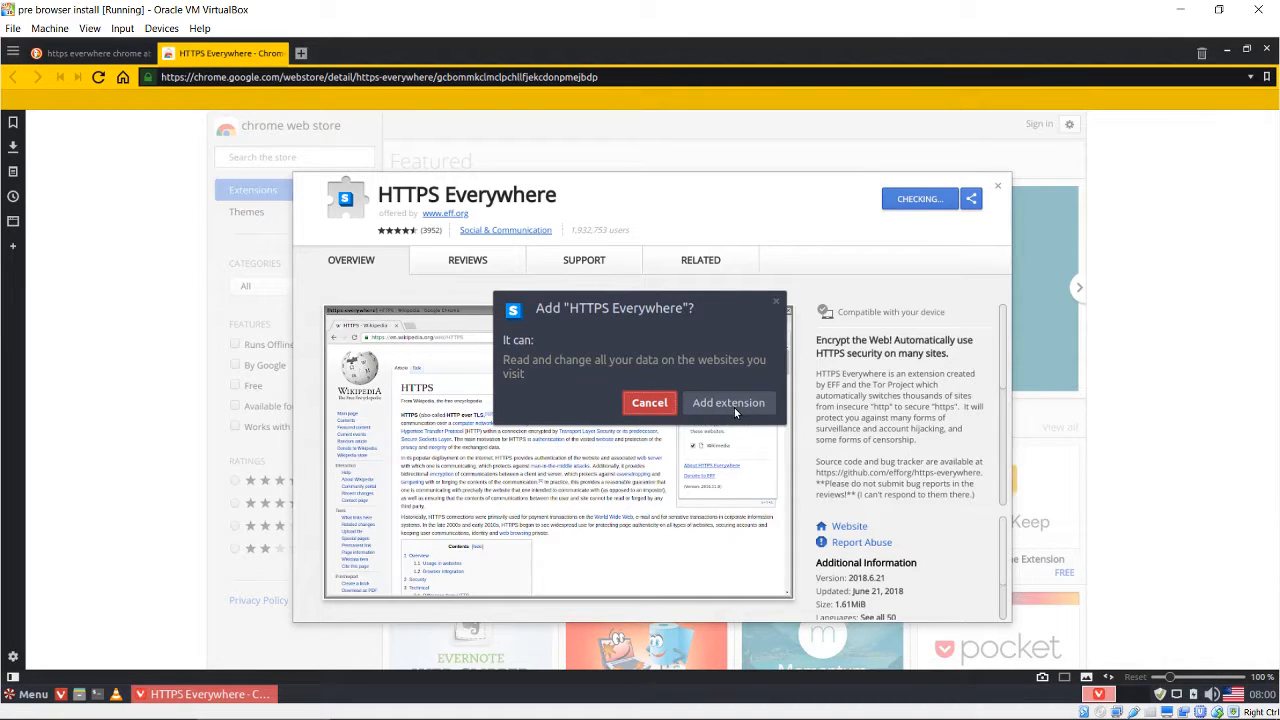
pyautogui.click(734, 410)
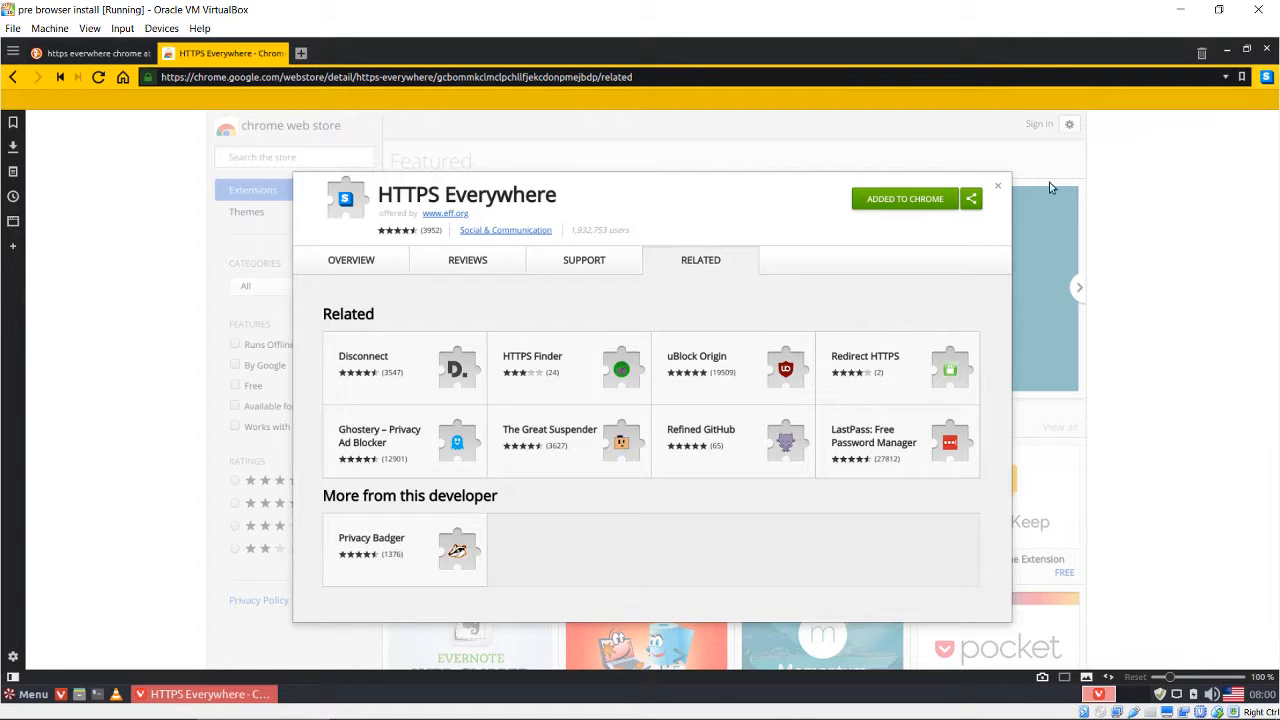
pyautogui.click(998, 189)
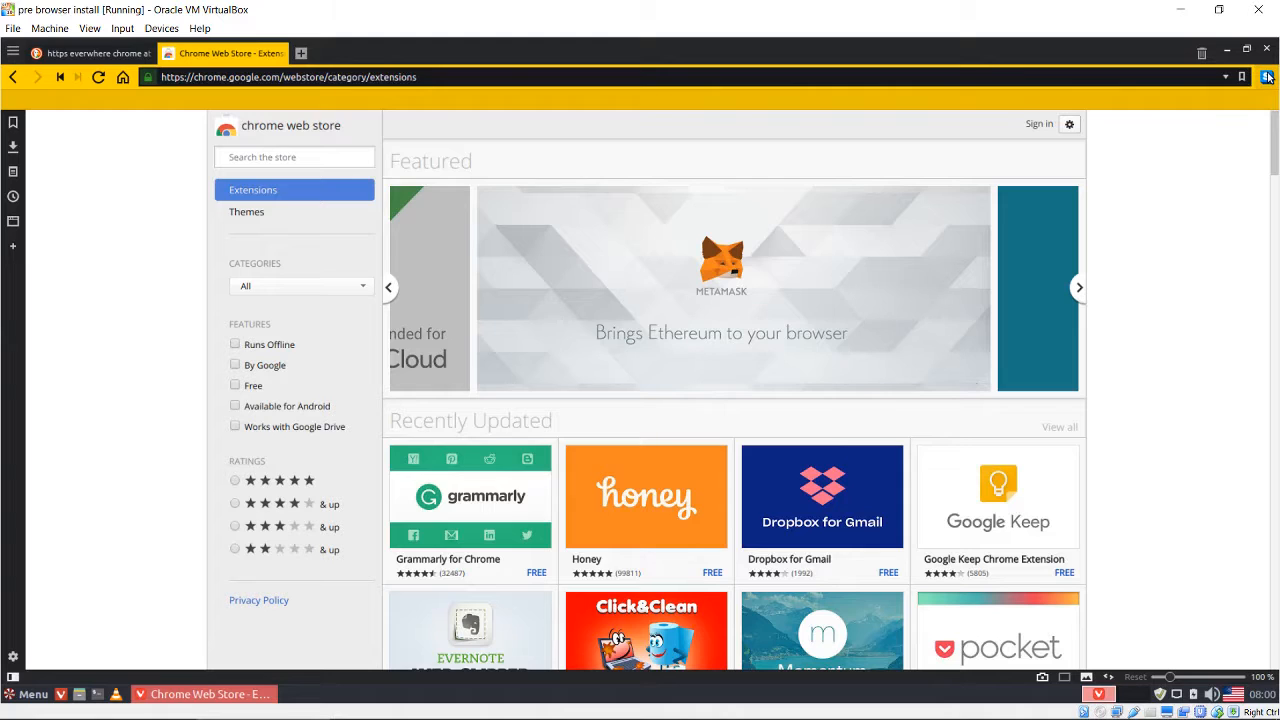
# Hide the HTTPS Everywhere extension button and close the Chrome Web Store tab.
pyautogui.rightClick(1268, 78)
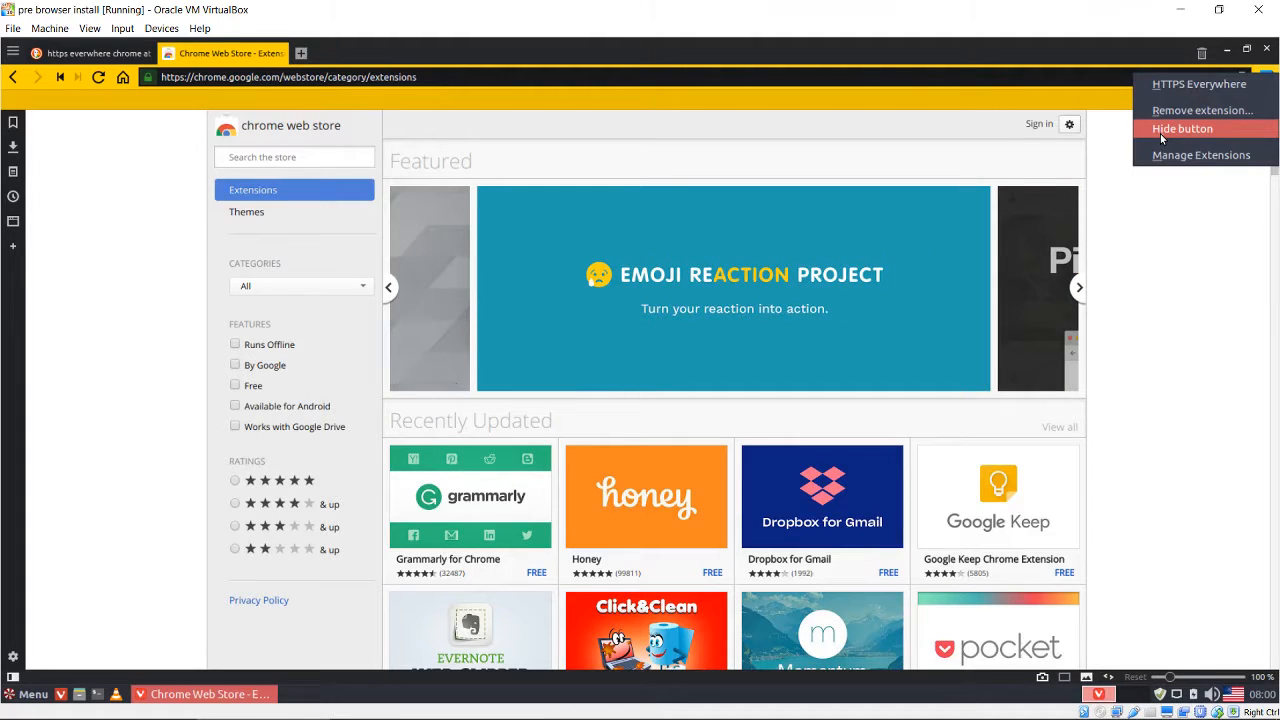
pyautogui.click(1160, 133)
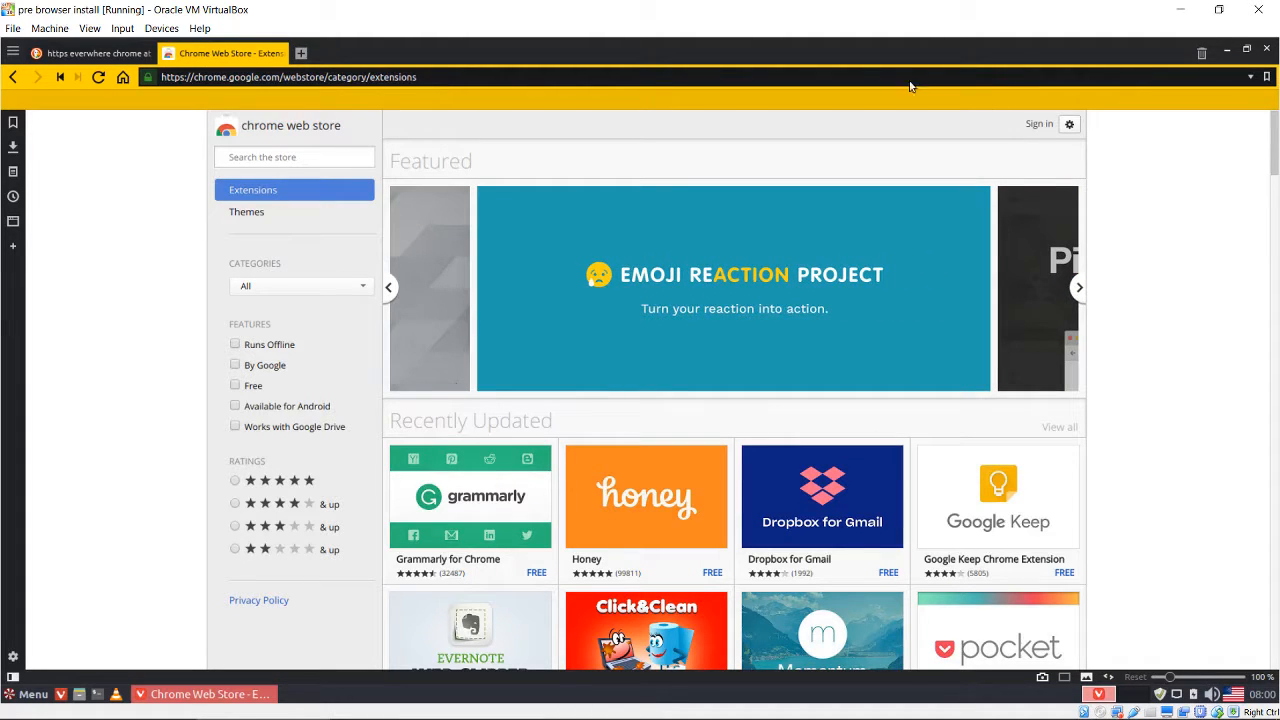
pyautogui.middleClick(250, 55)
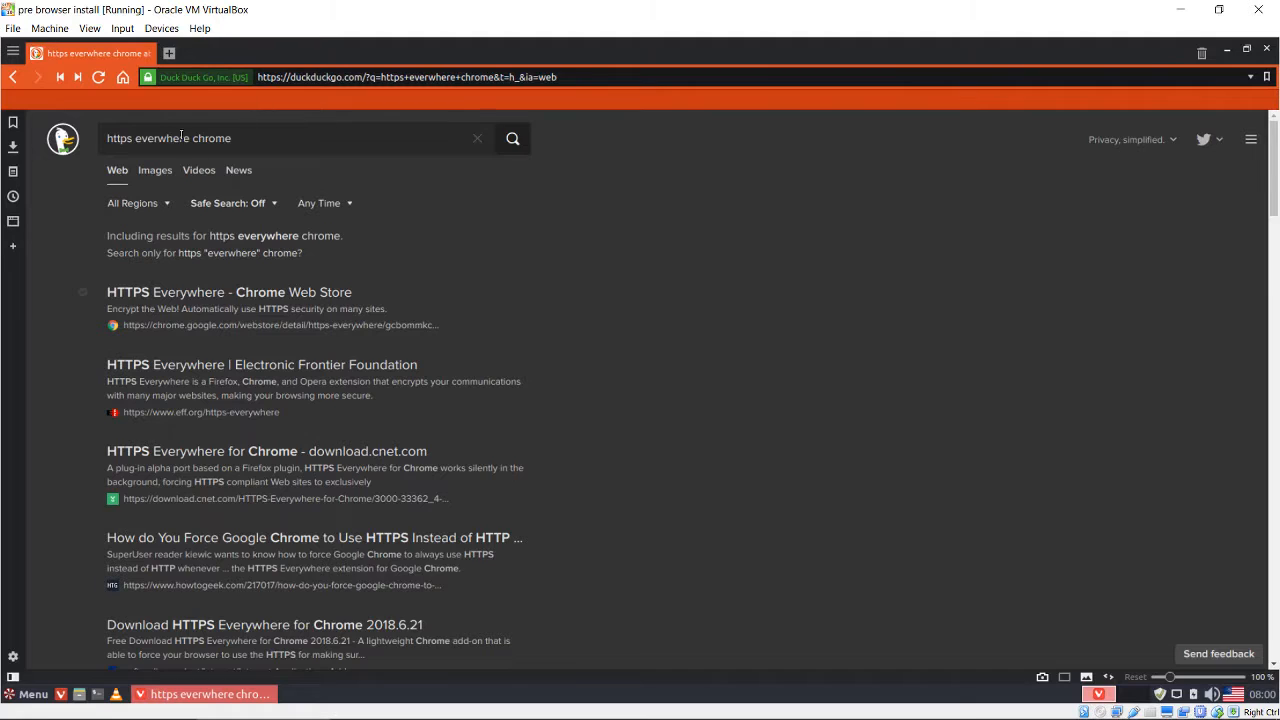
# Search DuckDuckGo for "grammerly chrome" and open the Grammarly for Chrome - Chrome Web Store result in a new tab.
pyautogui.moveTo(158, 142); pyautogui.dragTo(188, 135)
pyautogui.click(186, 138)
pyautogui.moveTo(193, 138); pyautogui.dragTo(80, 140)
pyautogui.write('gramm')
pyautogui.write('erly')
pyautogui.press('Return')
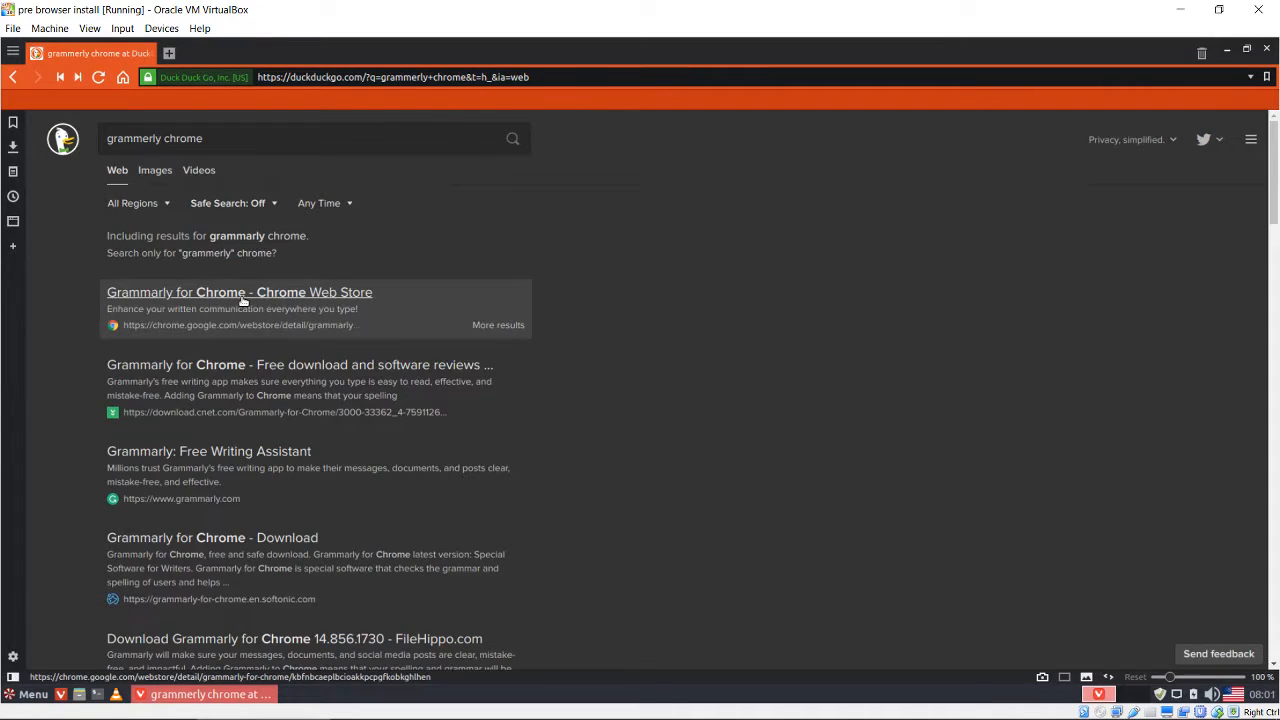
pyautogui.middleClick(242, 300)
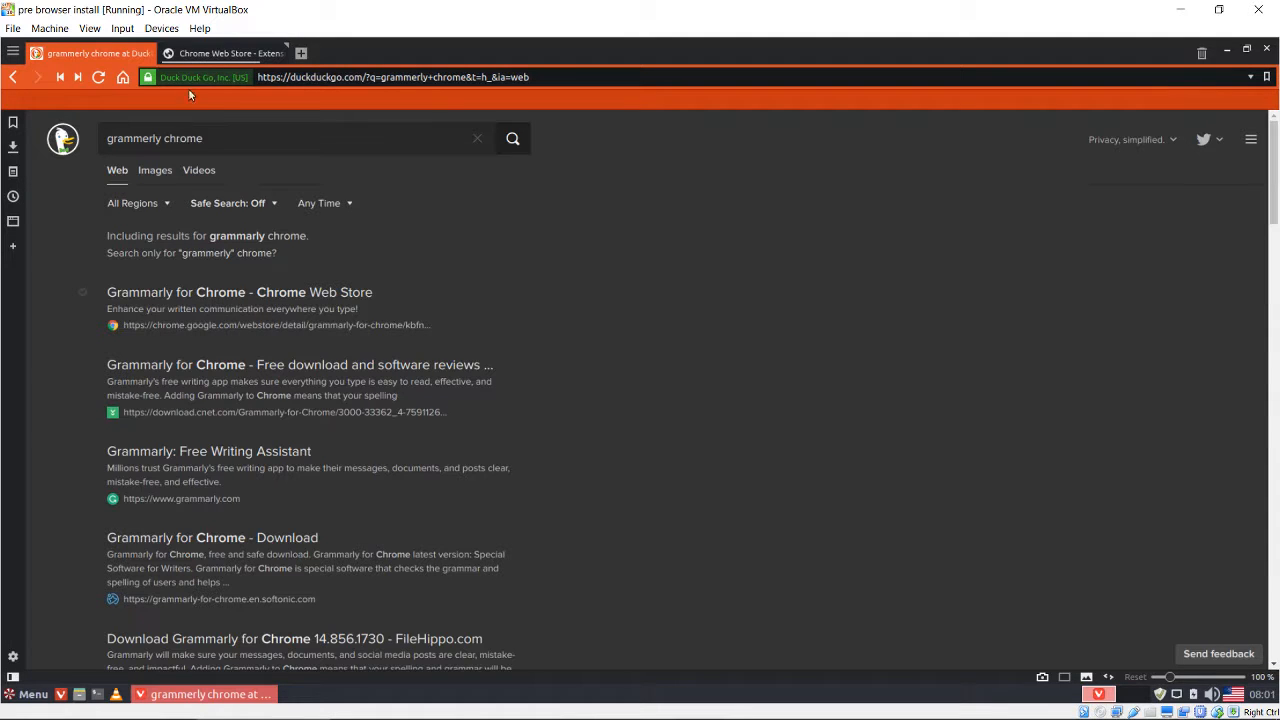
pyautogui.click(218, 53)
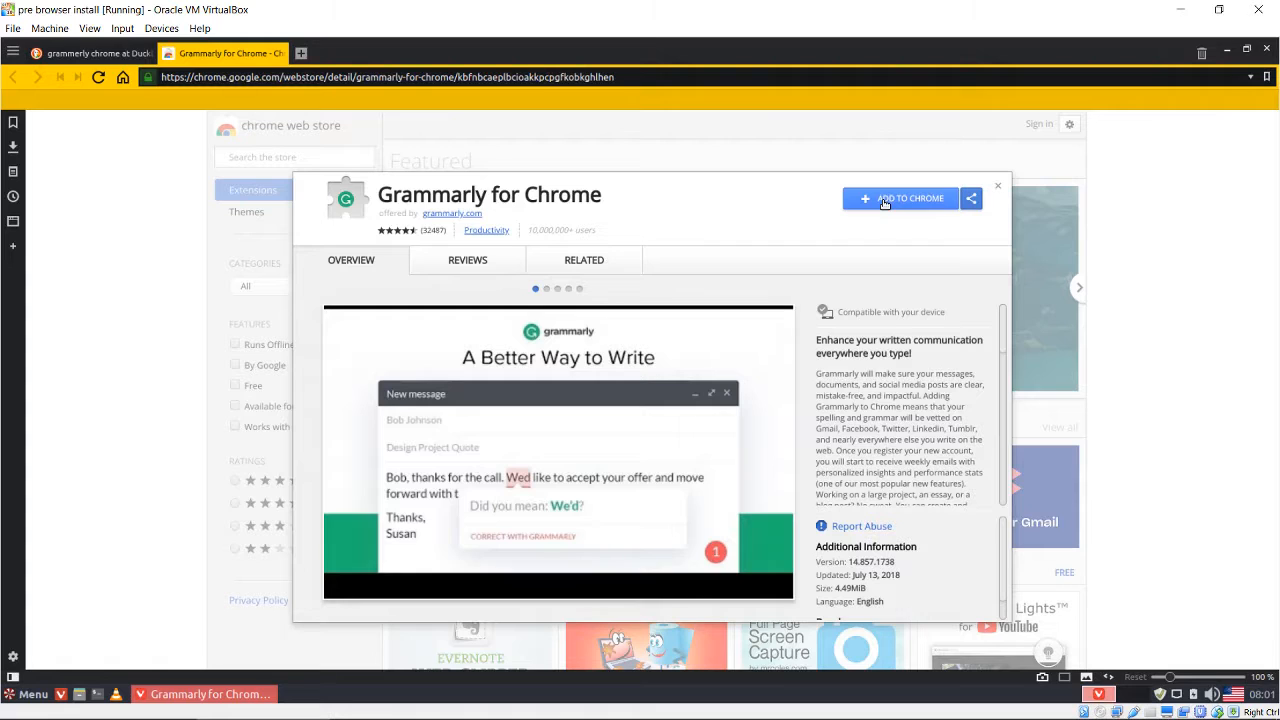
# Add the Grammarly for Chrome extension, close its tab and hide the extension's button.
pyautogui.click(884, 203)
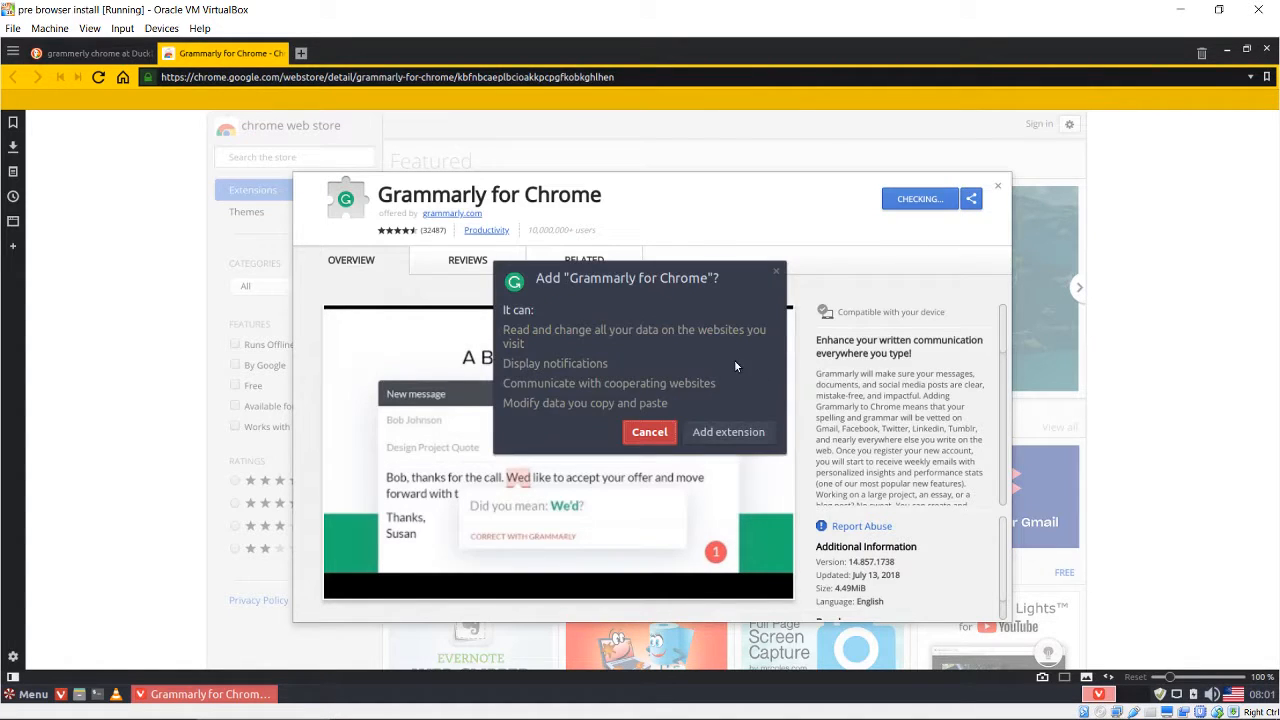
pyautogui.click(716, 438)
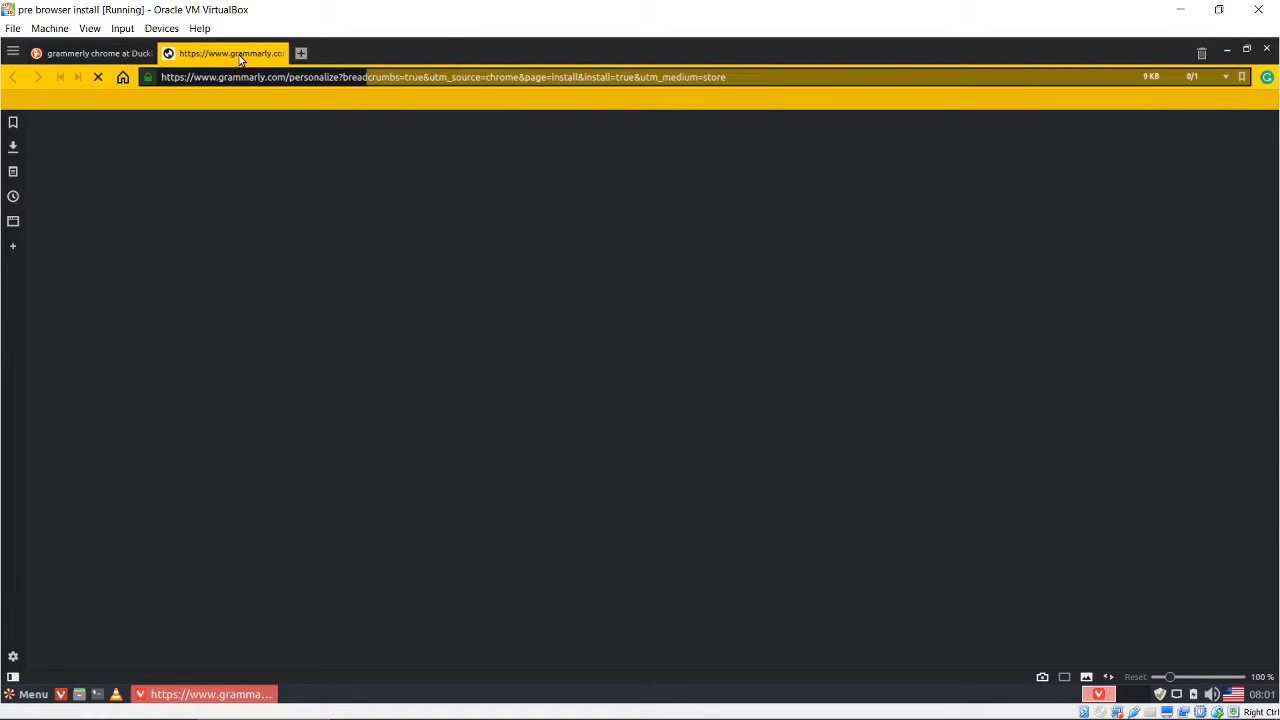
pyautogui.middleClick(242, 60)
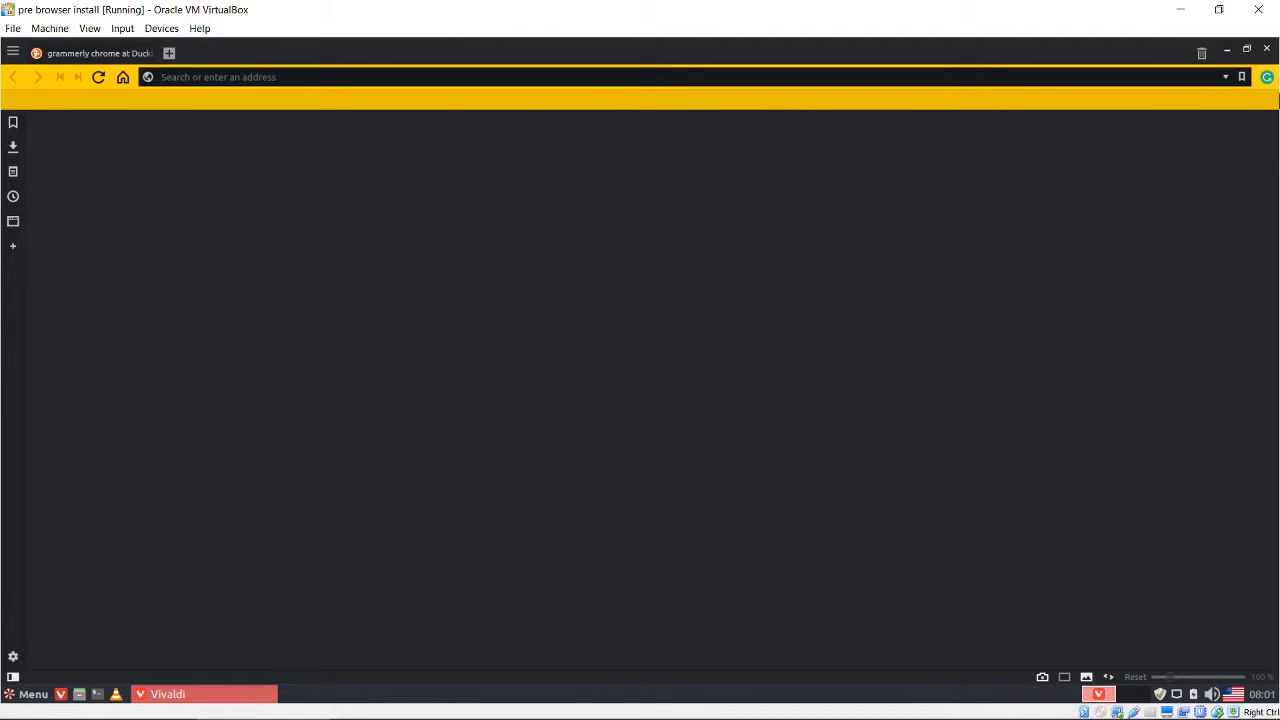
pyautogui.rightClick(1267, 77)
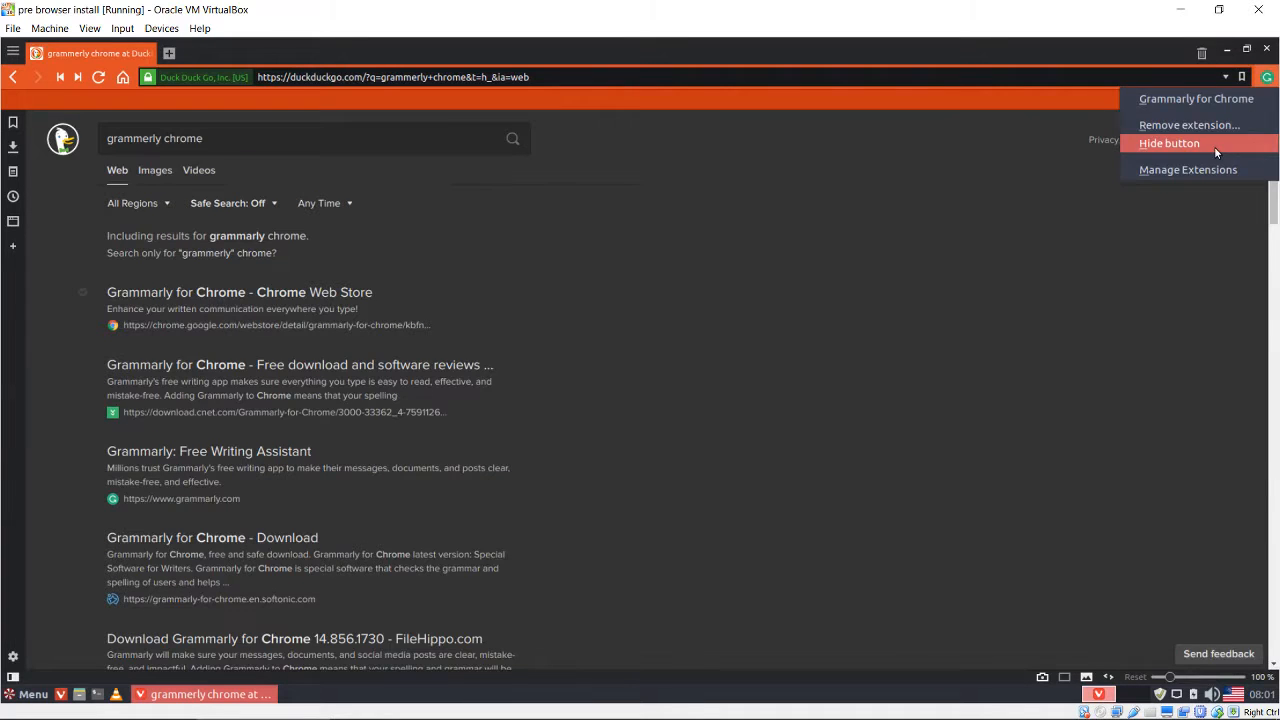
pyautogui.click(1214, 146)
# Search DuckDuckGo for "honey chrome" and open the first Honey - Chrome Web Store result in a new tab.
pyautogui.doubleClick(134, 138)
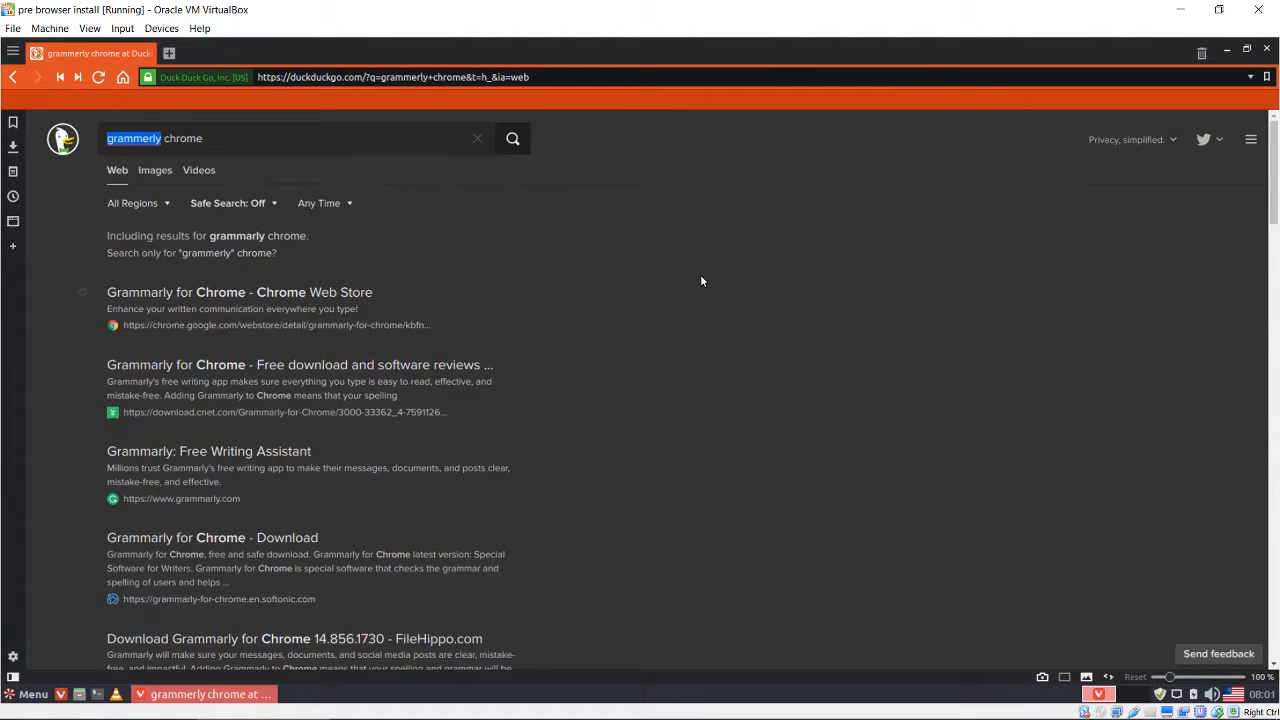
pyautogui.write('honey')
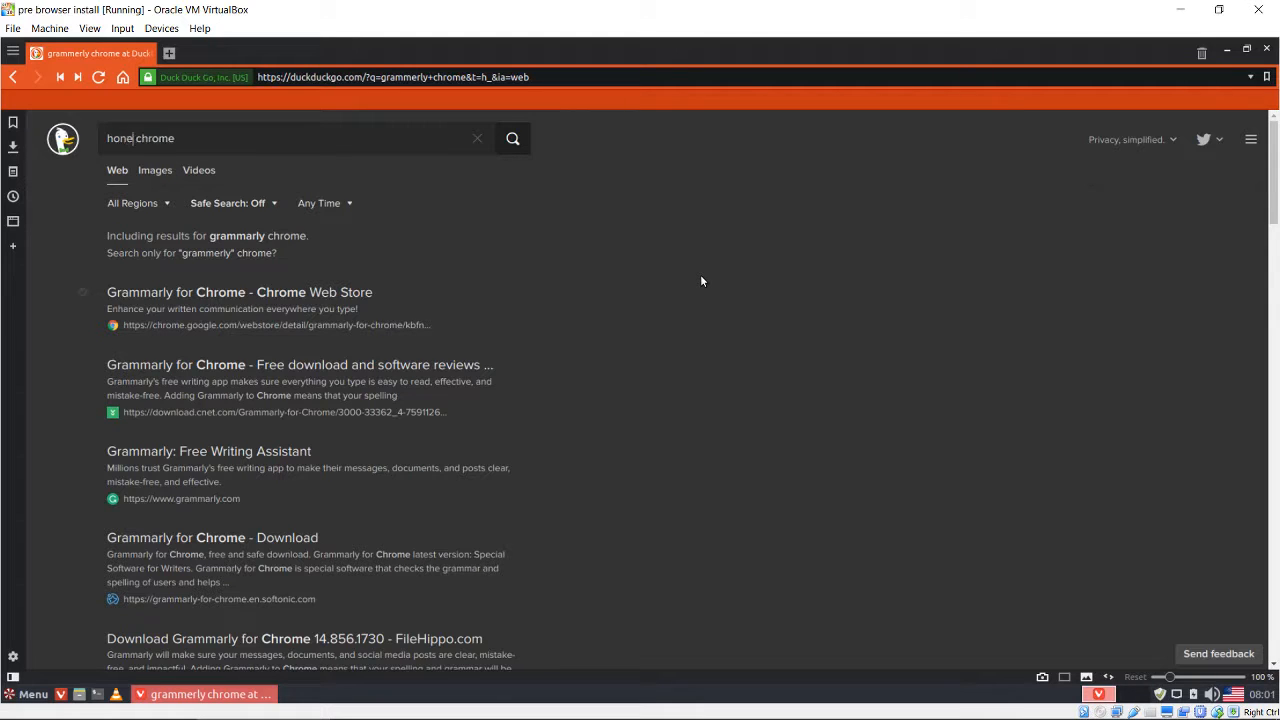
pyautogui.press('Return')
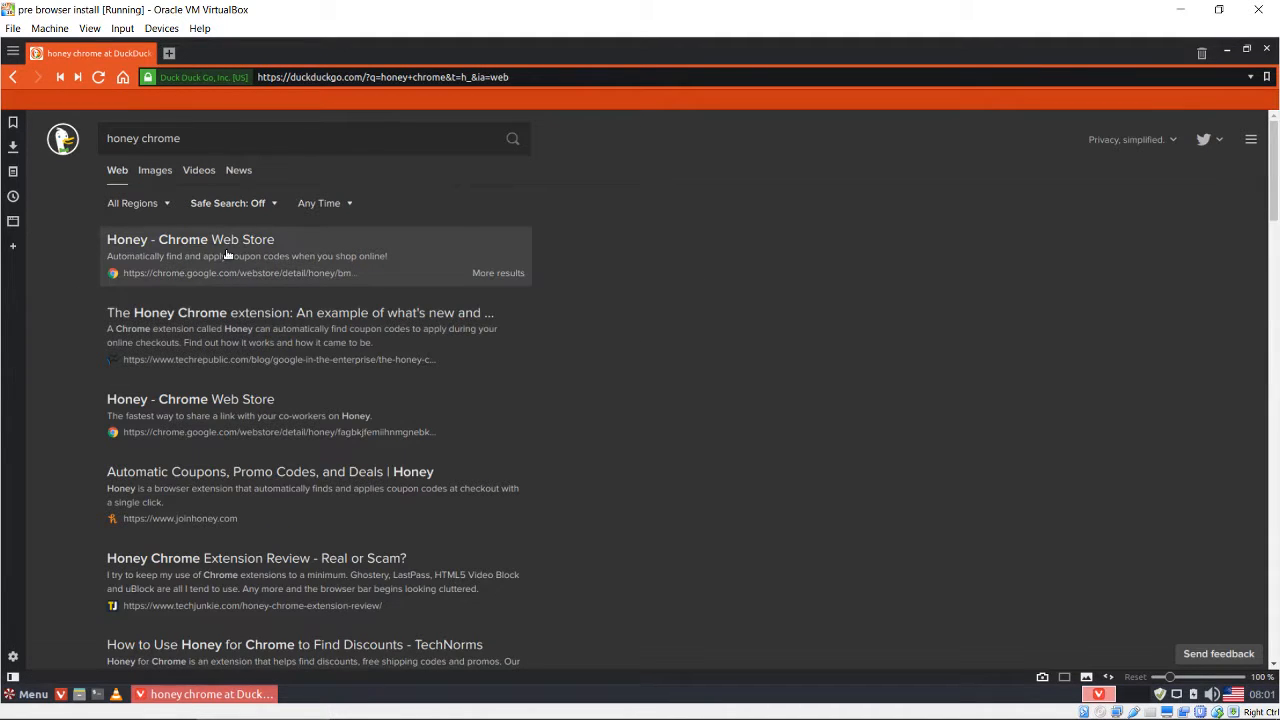
pyautogui.middleClick(207, 248)
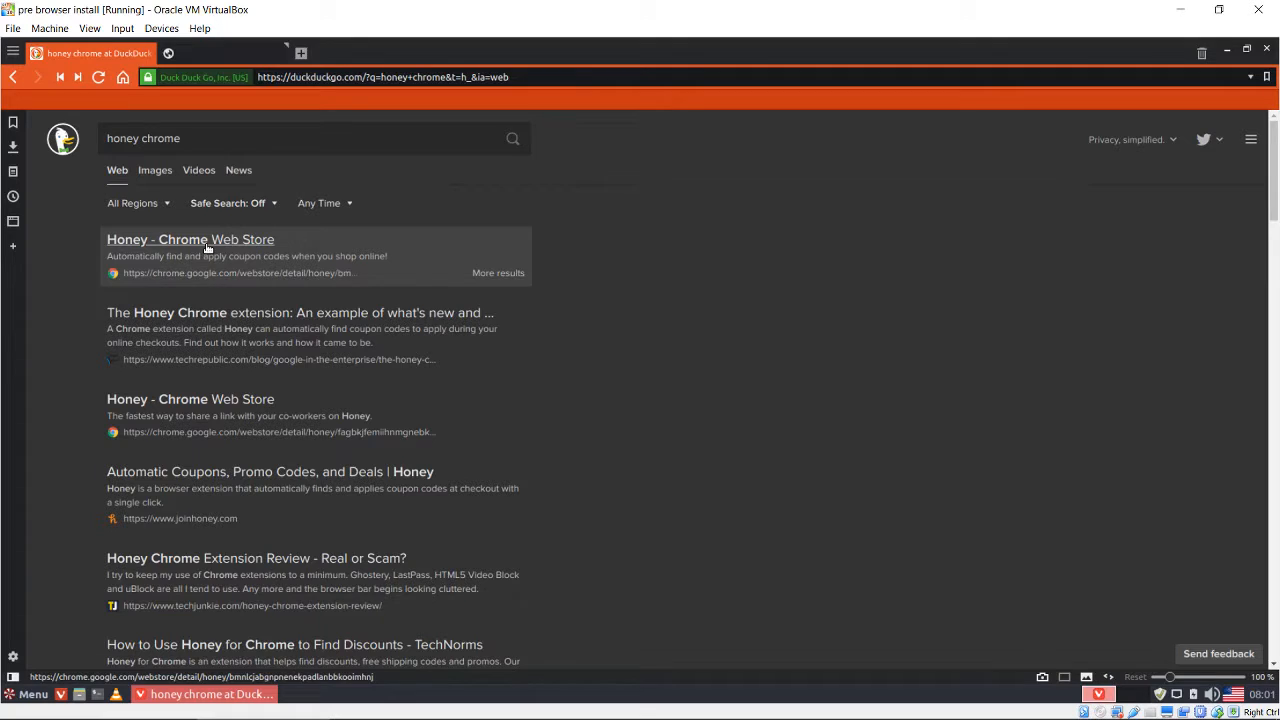
# Search DuckDuckGo for "invisable hand chrome" and open the InvisibleHand - Chrome Web Store result in a new tab.
pyautogui.doubleClick(128, 143)
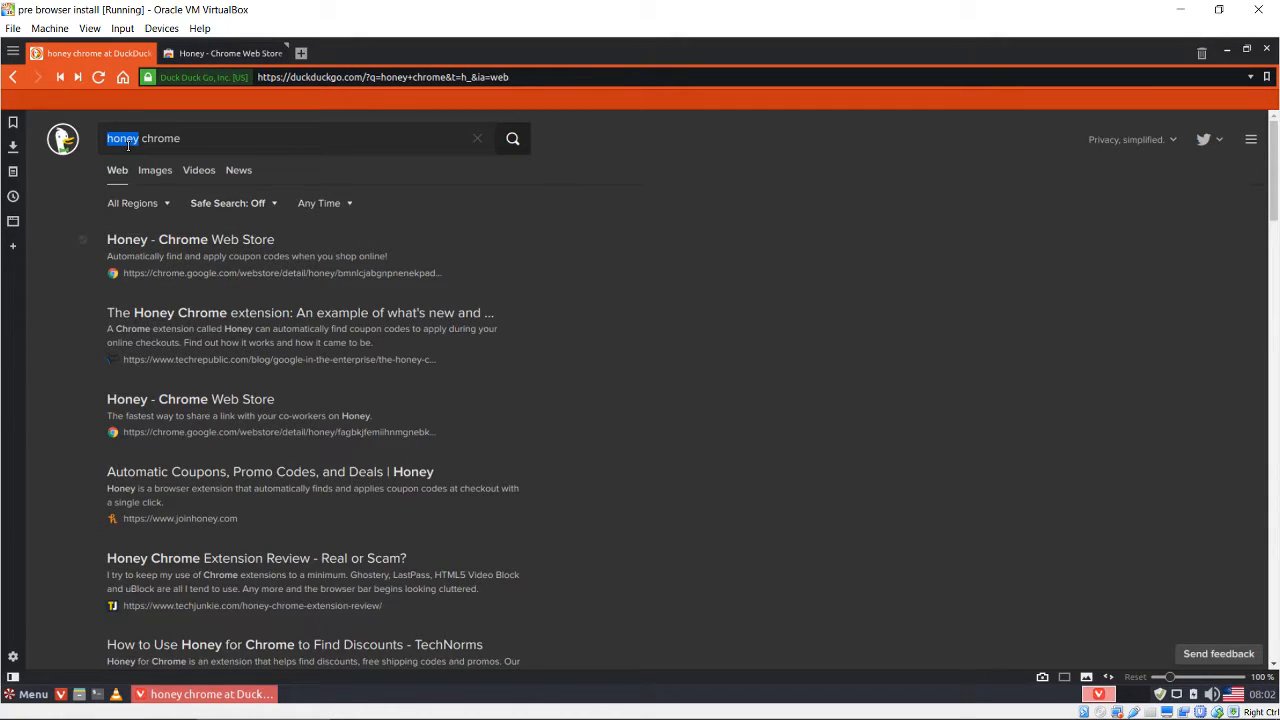
pyautogui.write('invisable hand')
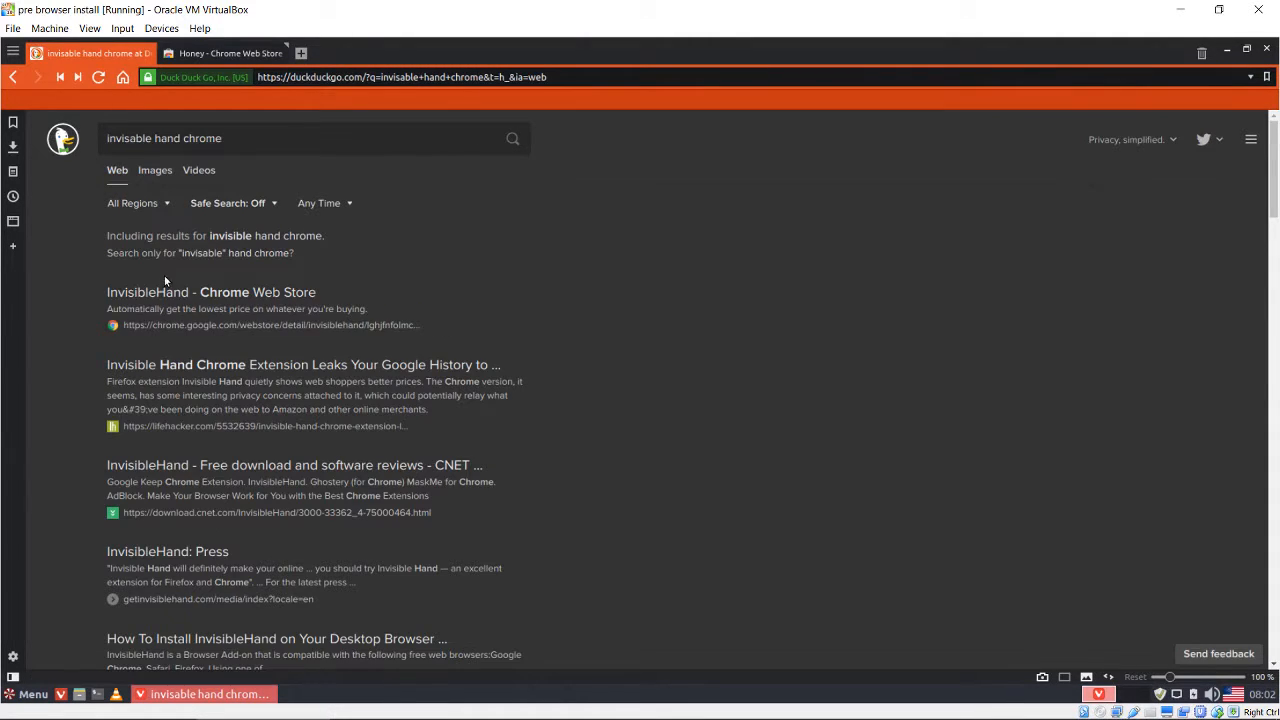
pyautogui.middleClick(170, 300)
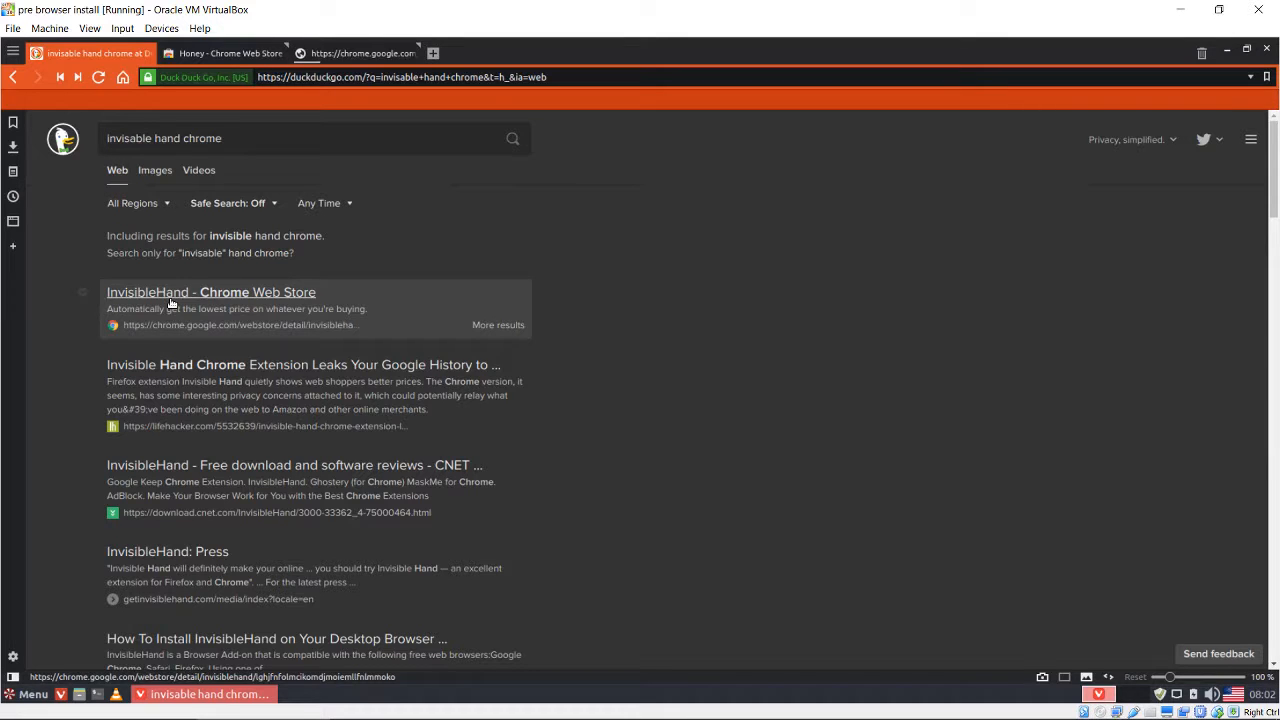
# Add the Honey and InvisibleHand extensions from their Chrome Web Store pages.
pyautogui.click(233, 56)
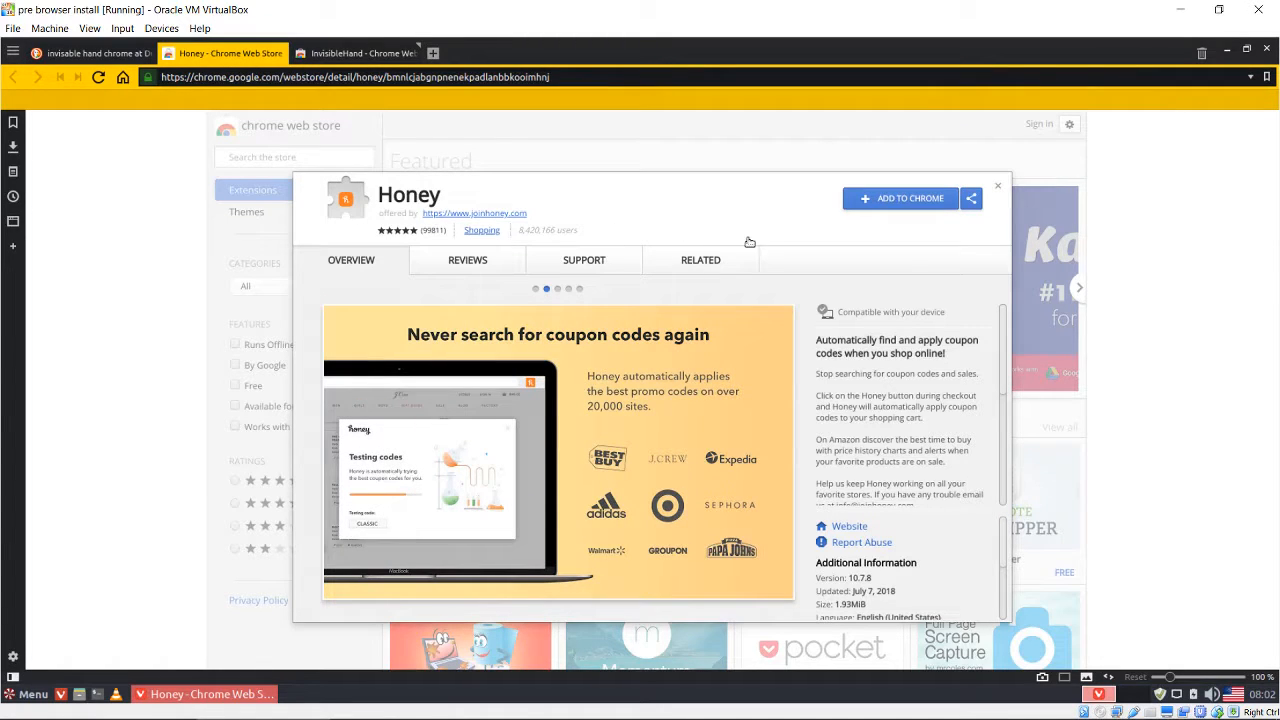
pyautogui.click(872, 205)
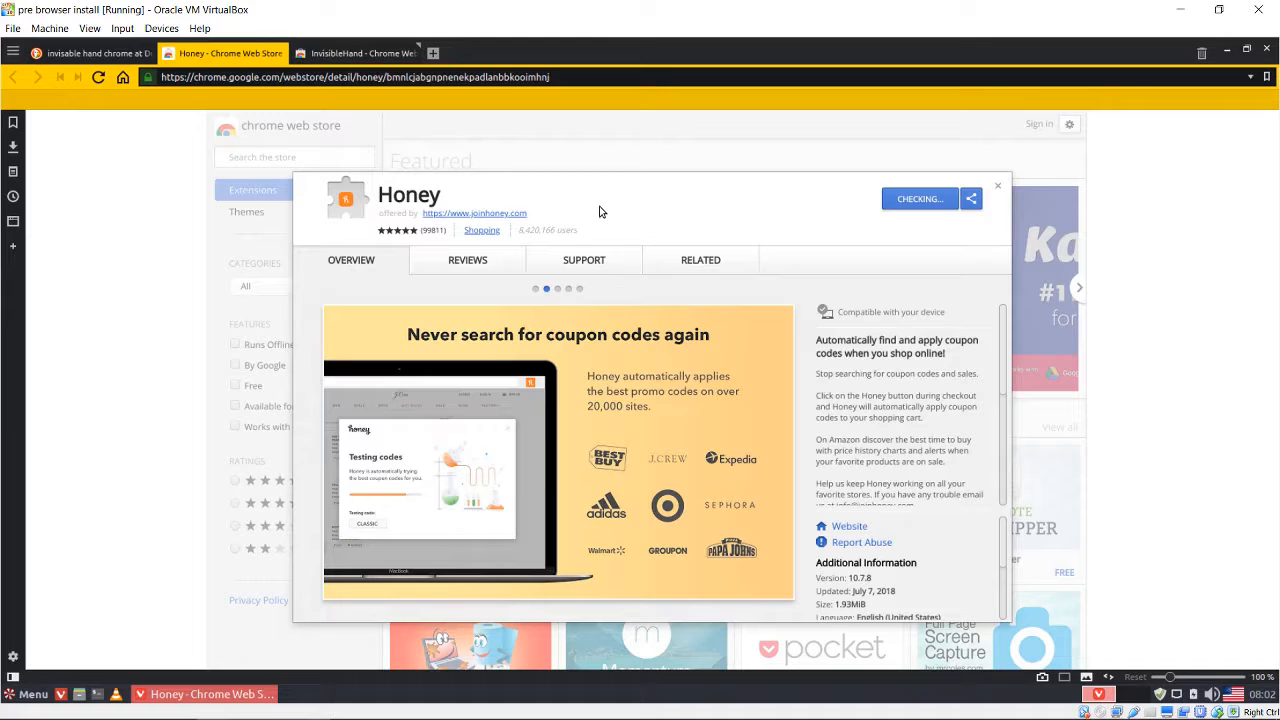
pyautogui.click(718, 403)
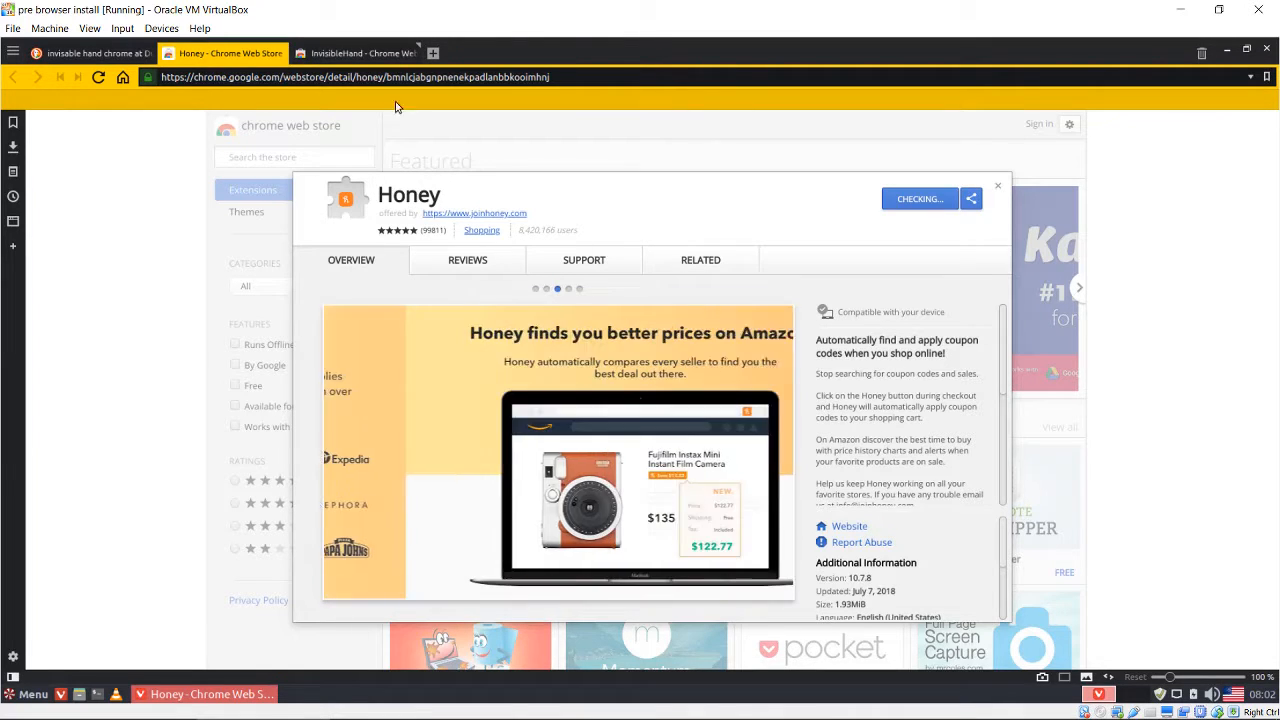
pyautogui.click(360, 55)
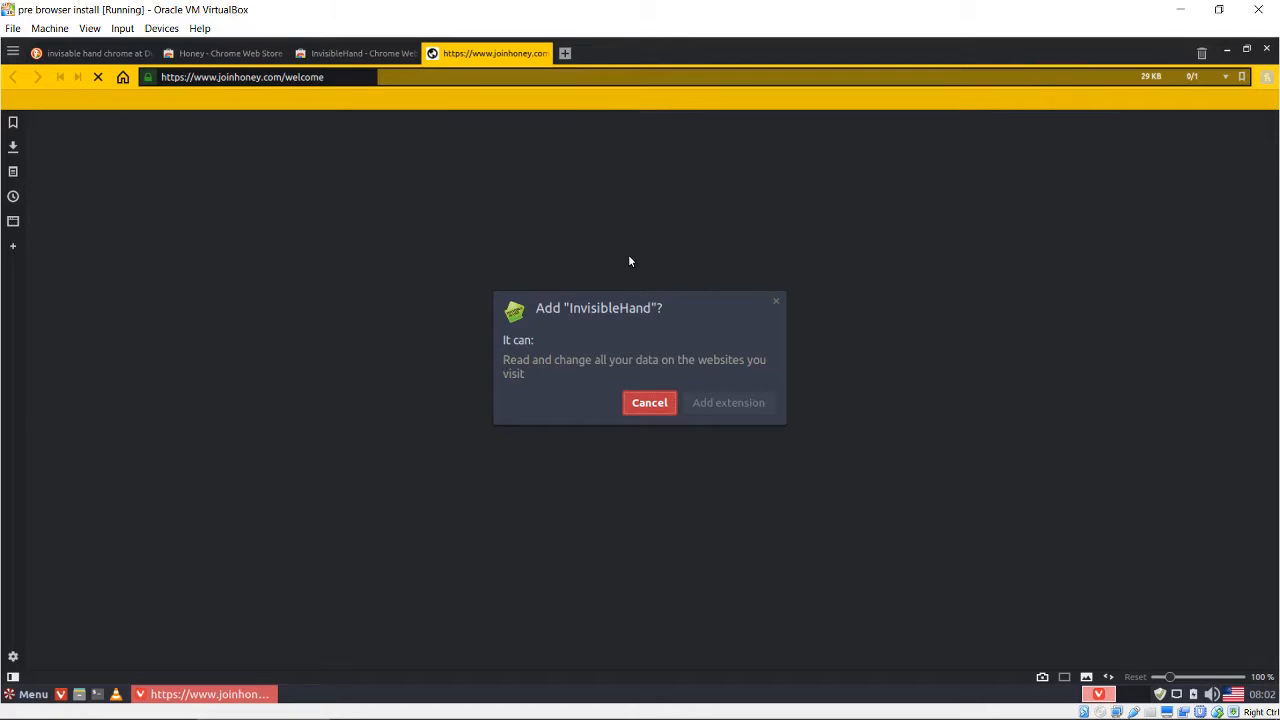
pyautogui.click(713, 403)
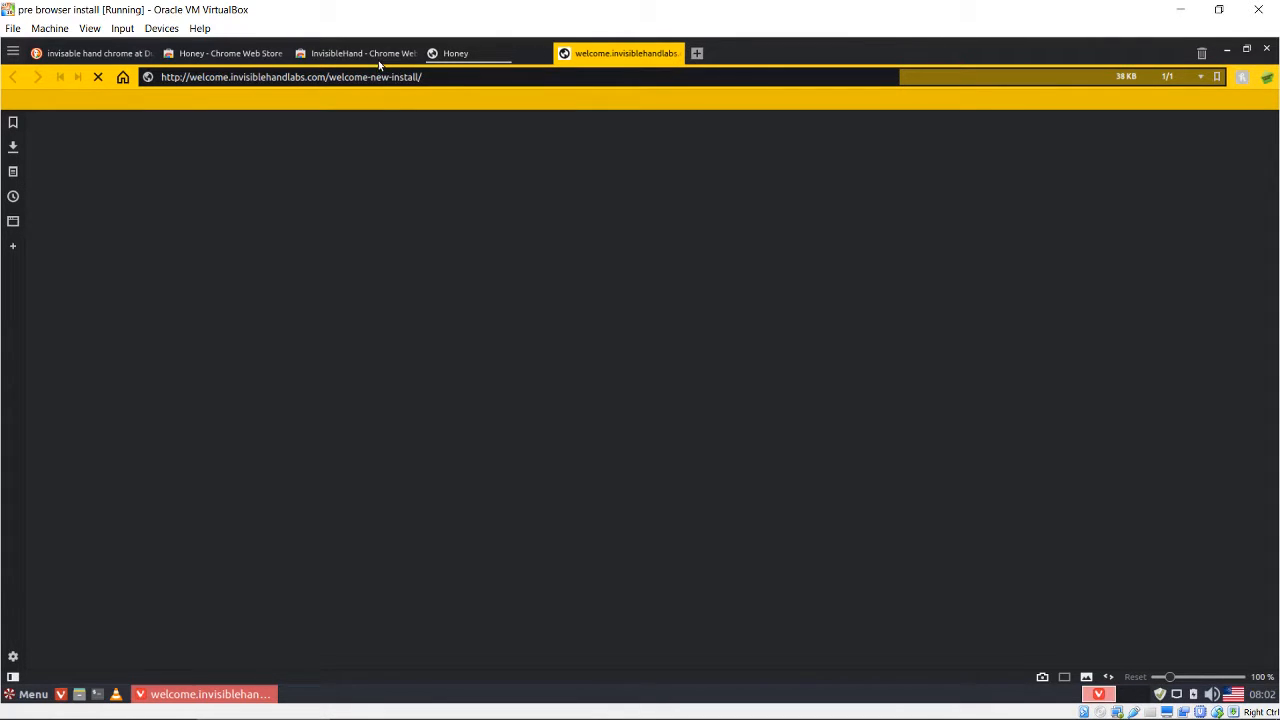
# Close the Honey and InvisibleHand welcome and Chrome Web Store tabs, keeping the DuckDuckGo results open.
pyautogui.middleClick(468, 56)
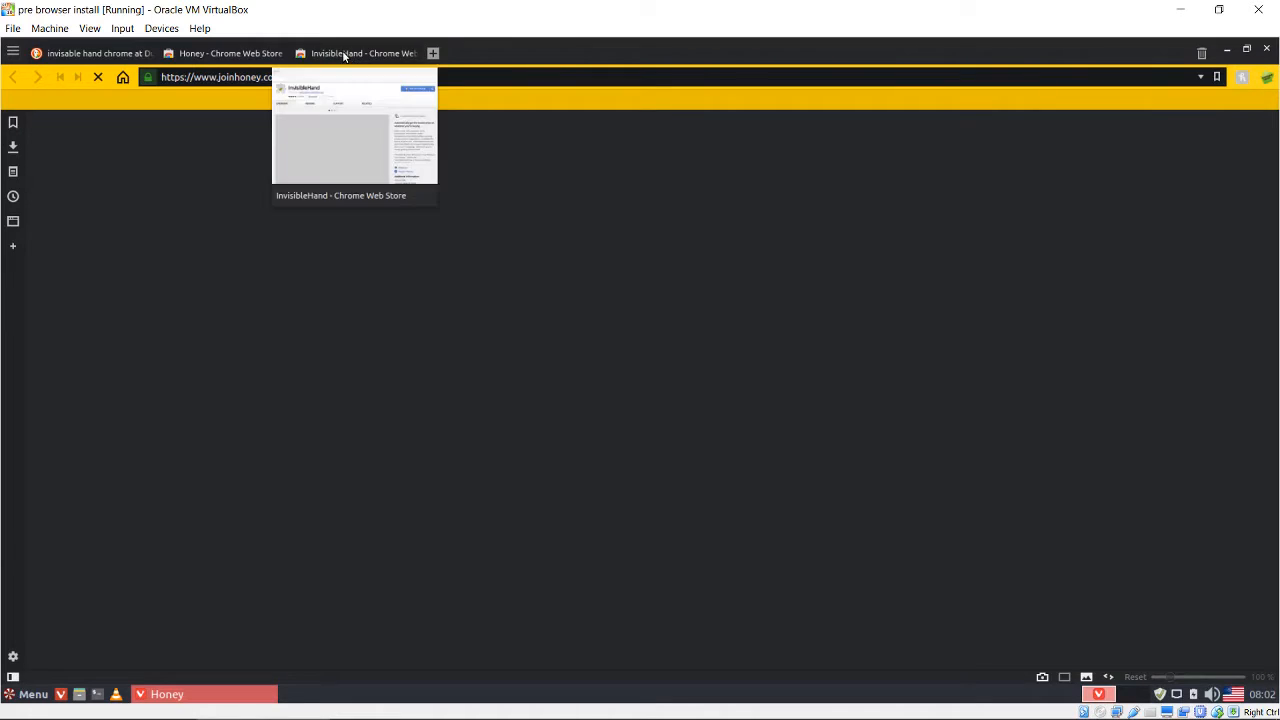
pyautogui.middleClick(345, 55)
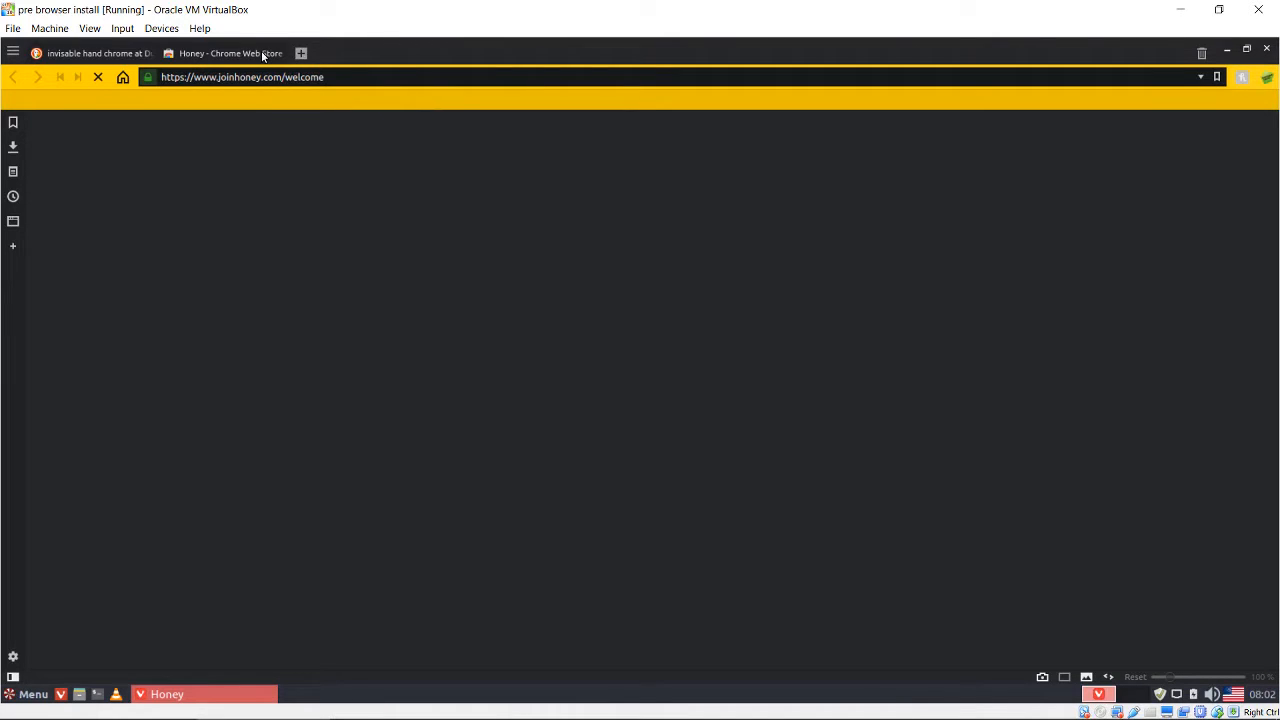
pyautogui.middleClick(263, 56)
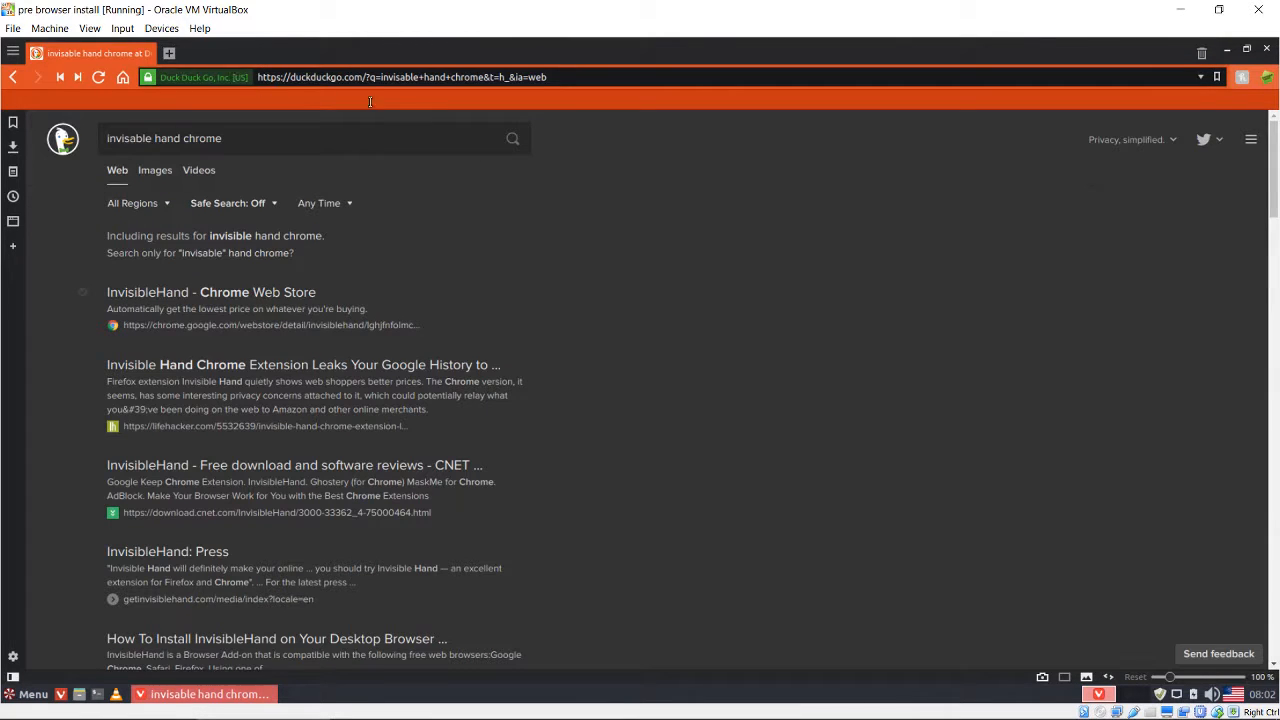
# Hide the Honey and InvisibleHand extension buttons beside the address bar.
pyautogui.rightClick(1247, 78)
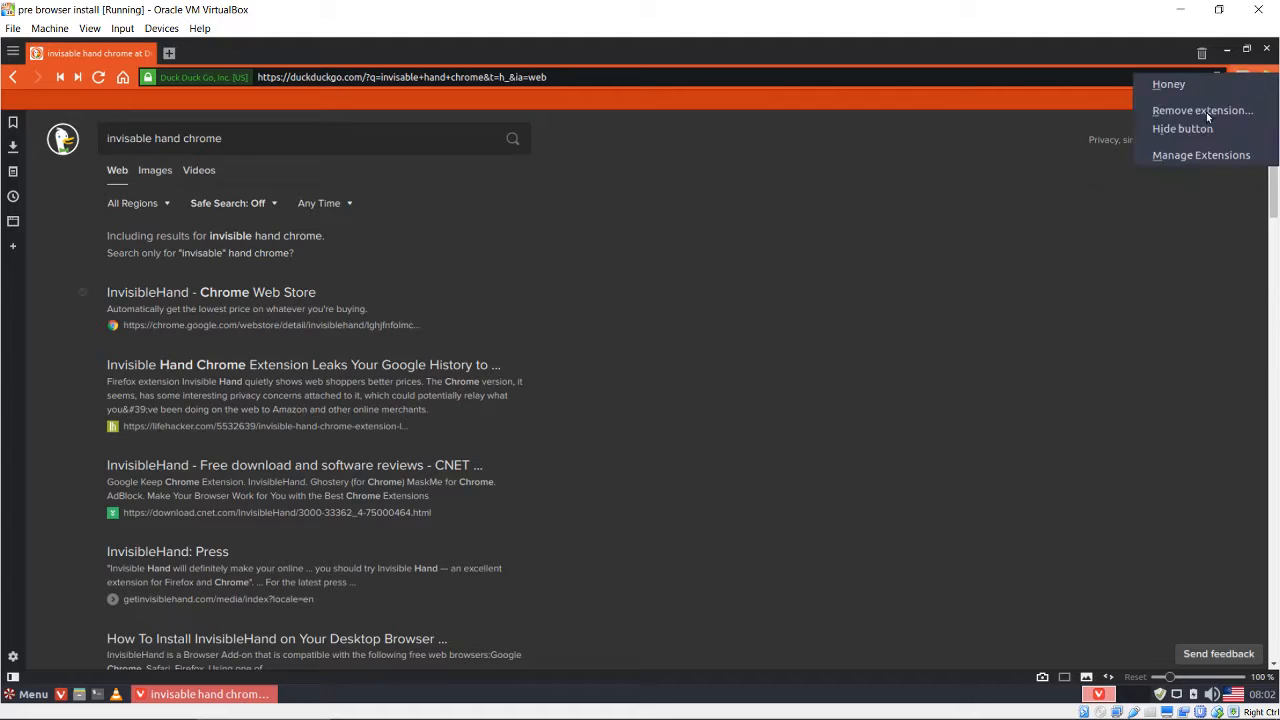
pyautogui.click(1150, 128)
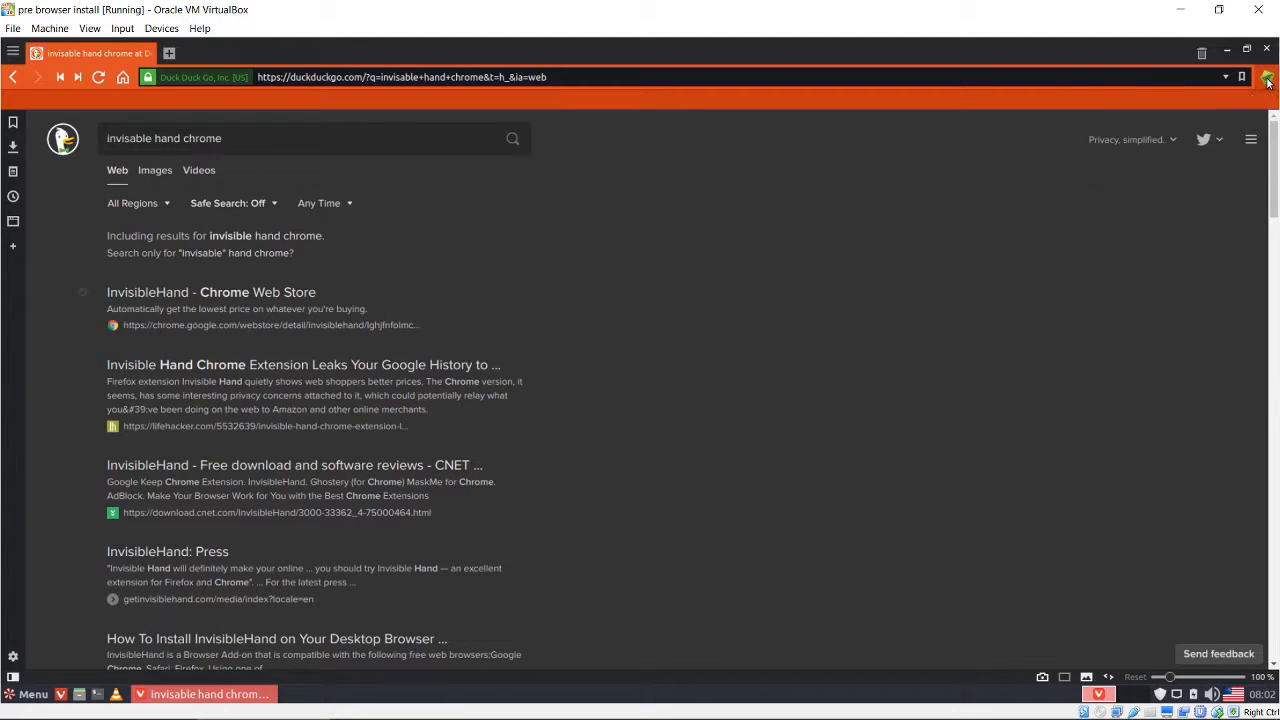
pyautogui.rightClick(1267, 82)
pyautogui.click(1174, 133)
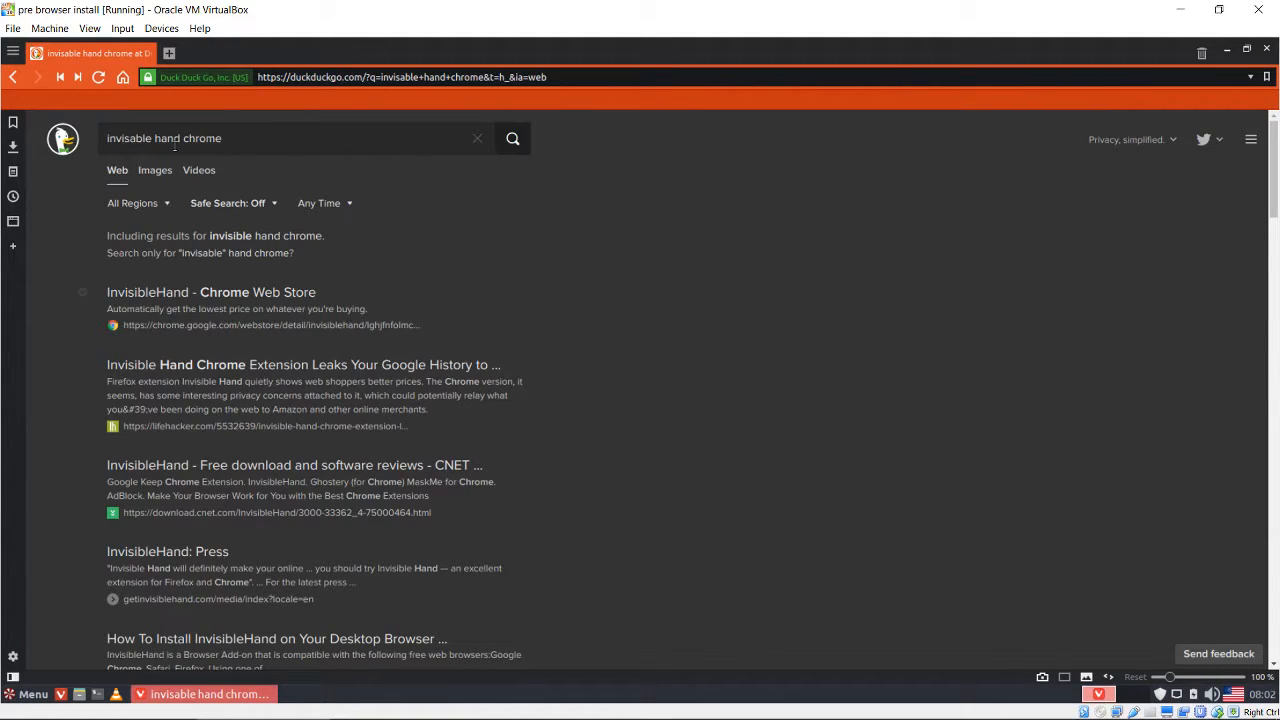
# Search DuckDuckGo for "last pass chrome" and open the LastPass: Free Password Manager - Chrome Web Store result in a new tab.
pyautogui.moveTo(180, 140); pyautogui.dragTo(90, 132)
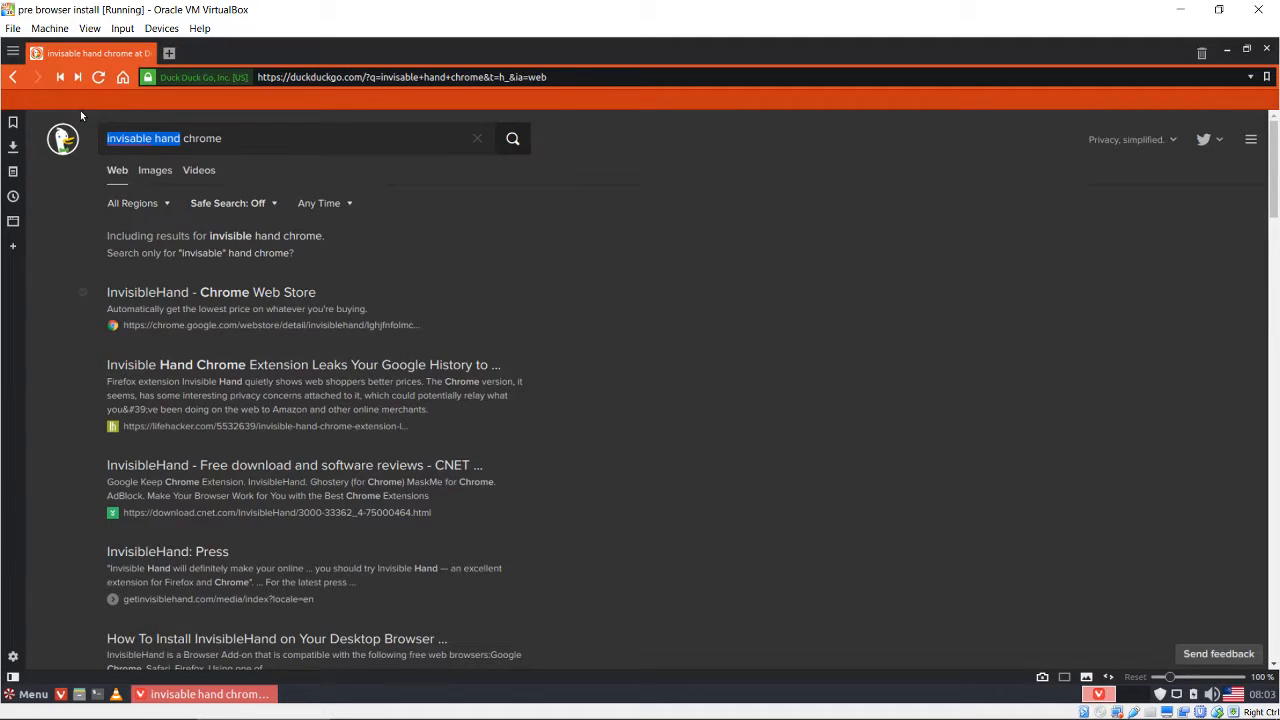
pyautogui.write('last pa')
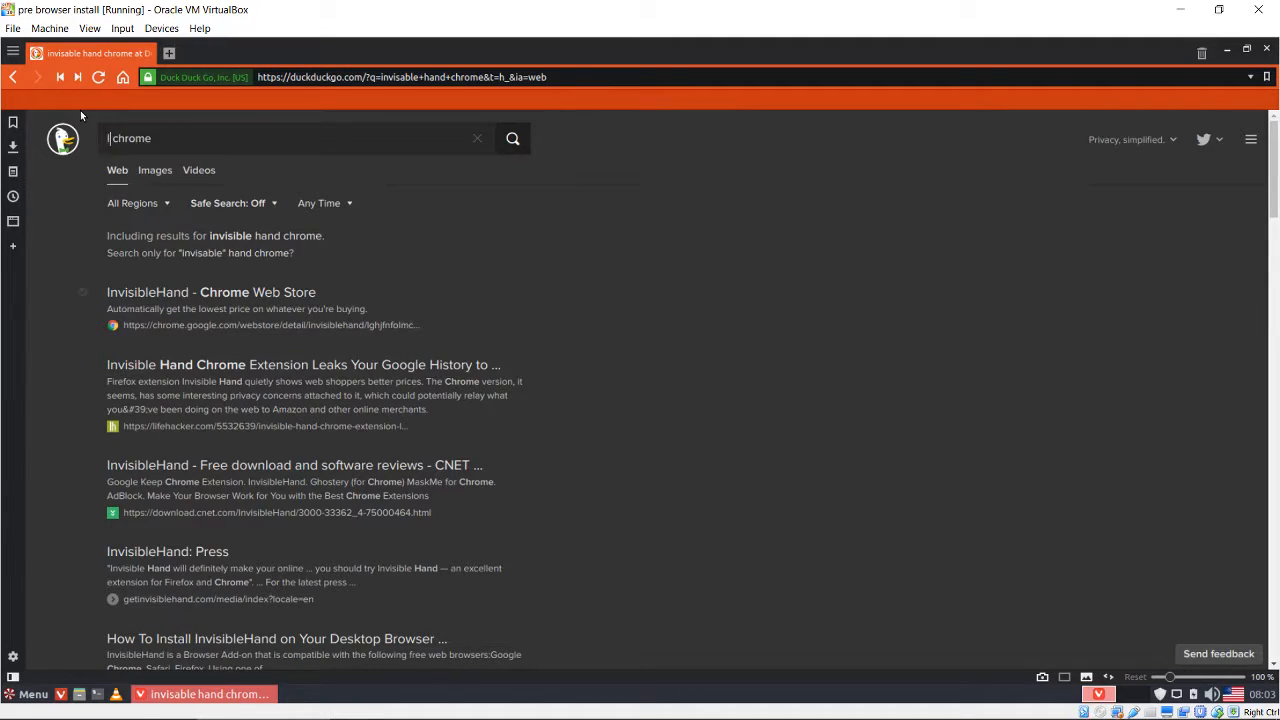
pyautogui.write('ss')
pyautogui.press('Return')
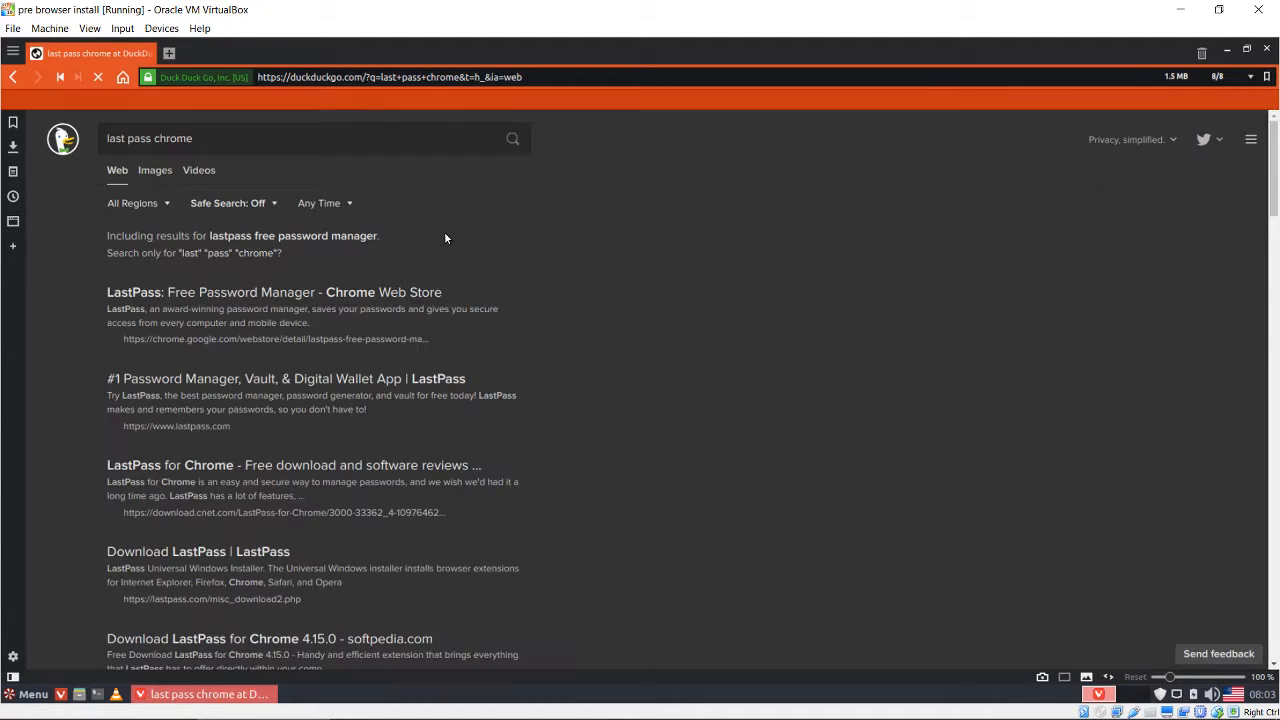
pyautogui.middleClick(255, 292)
pyautogui.click(215, 55)
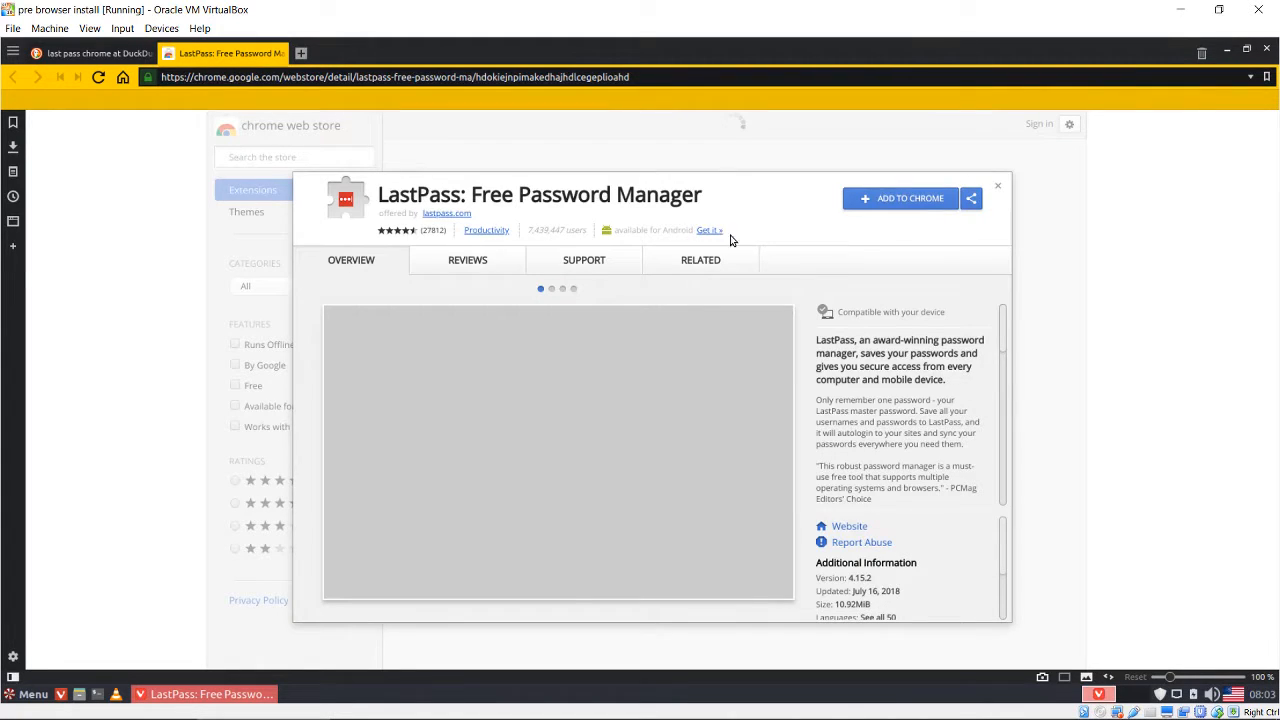
# Add the LastPass: Free Password Manager extension and close its How It Works and Chrome Web Store tabs.
pyautogui.click(901, 199)
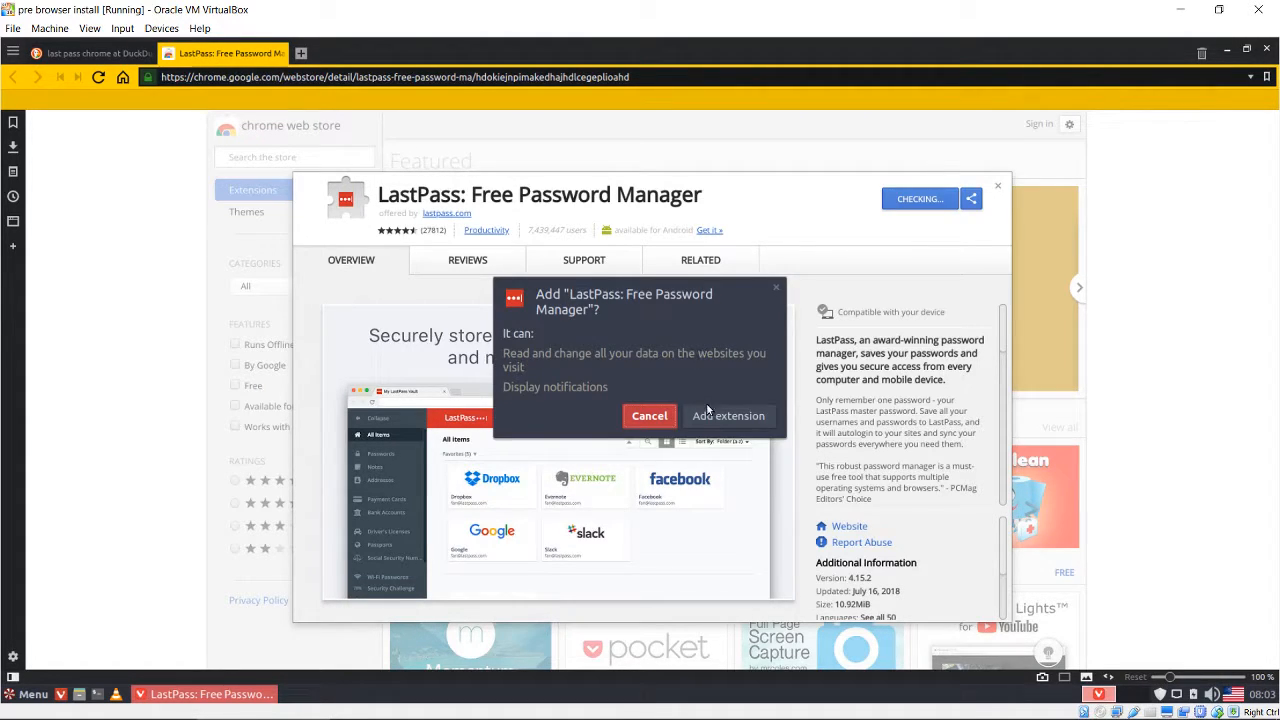
pyautogui.click(707, 412)
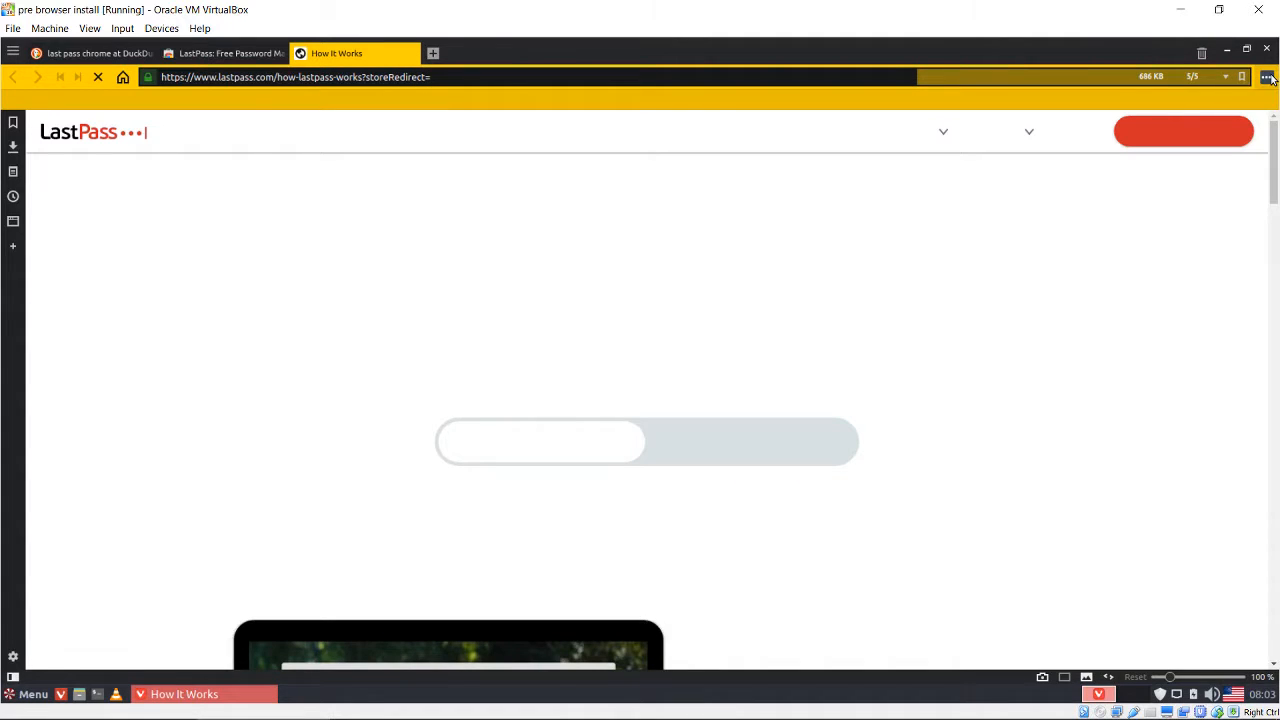
pyautogui.click(1268, 78)
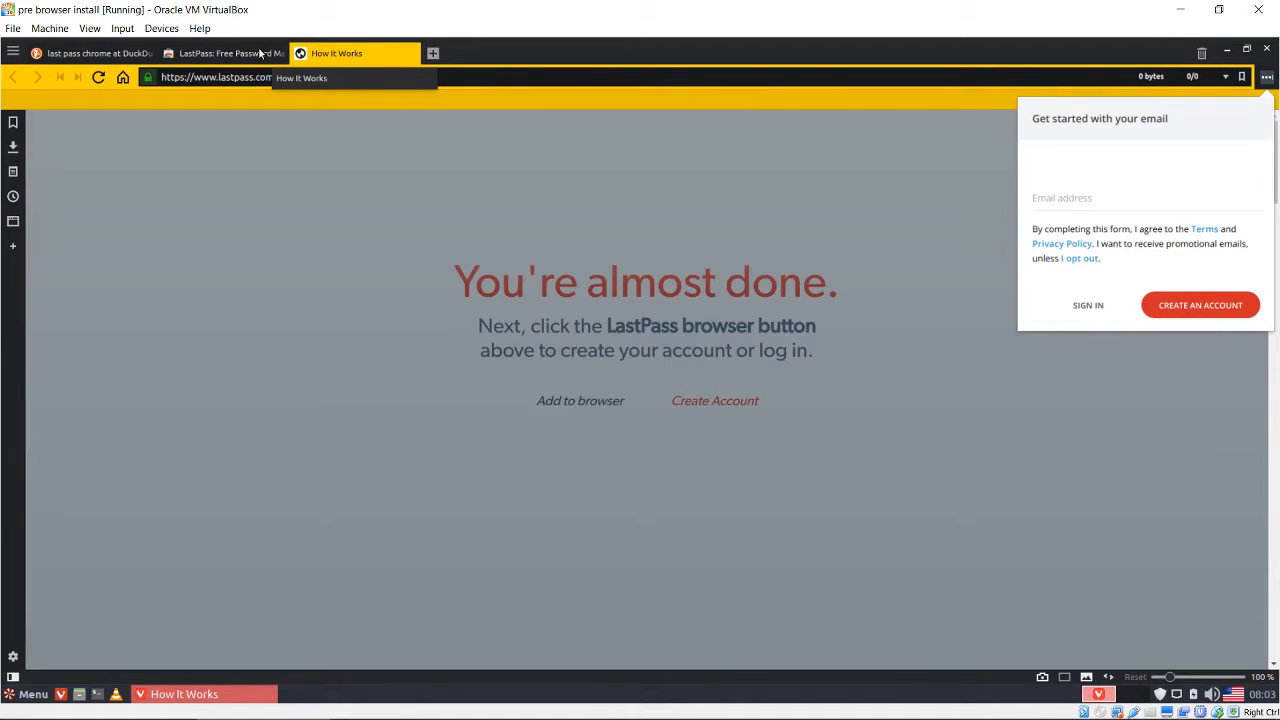
pyautogui.middleClick(334, 48)
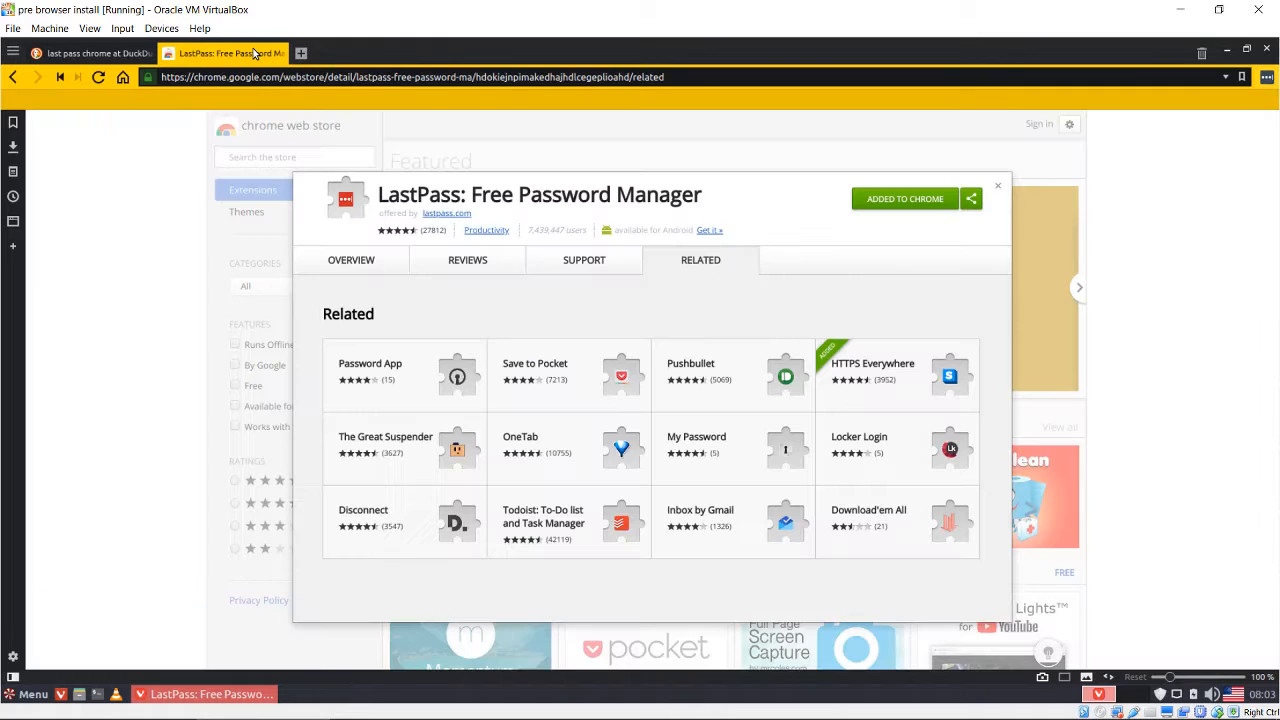
pyautogui.middleClick(255, 53)
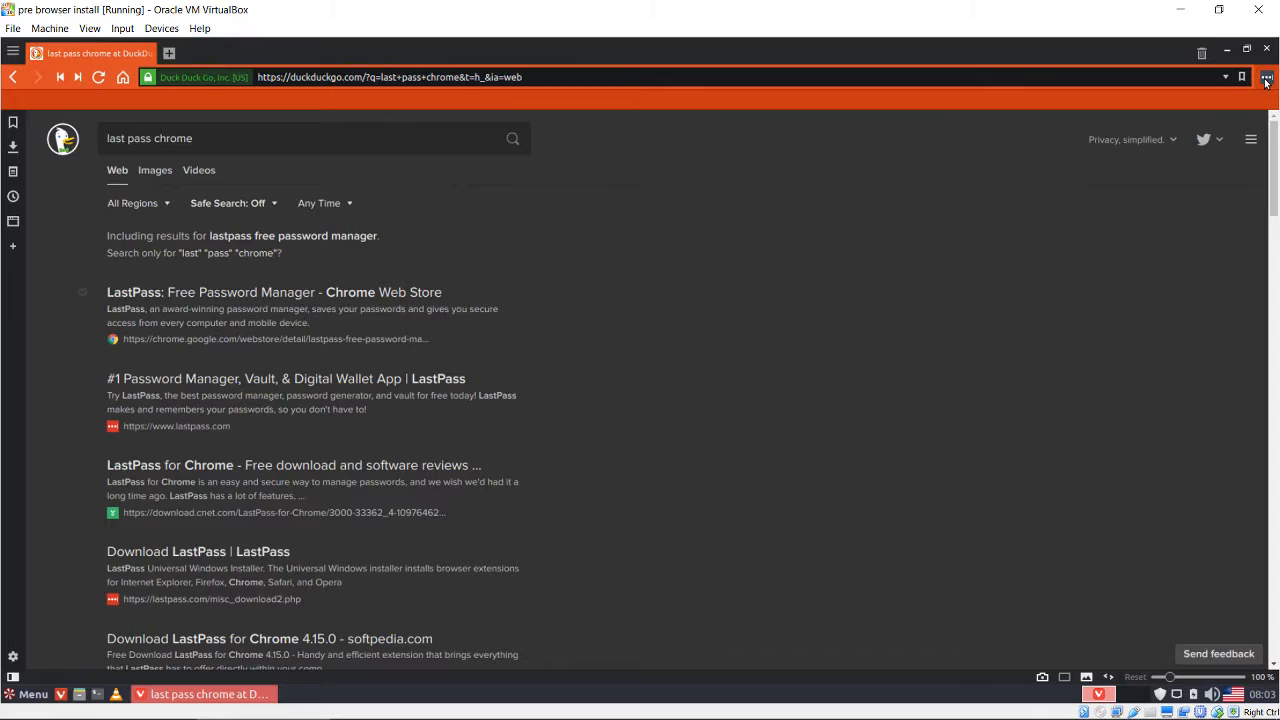
# View the LastPass extension's sign-in form and close it without logging in.
pyautogui.click(1266, 79)
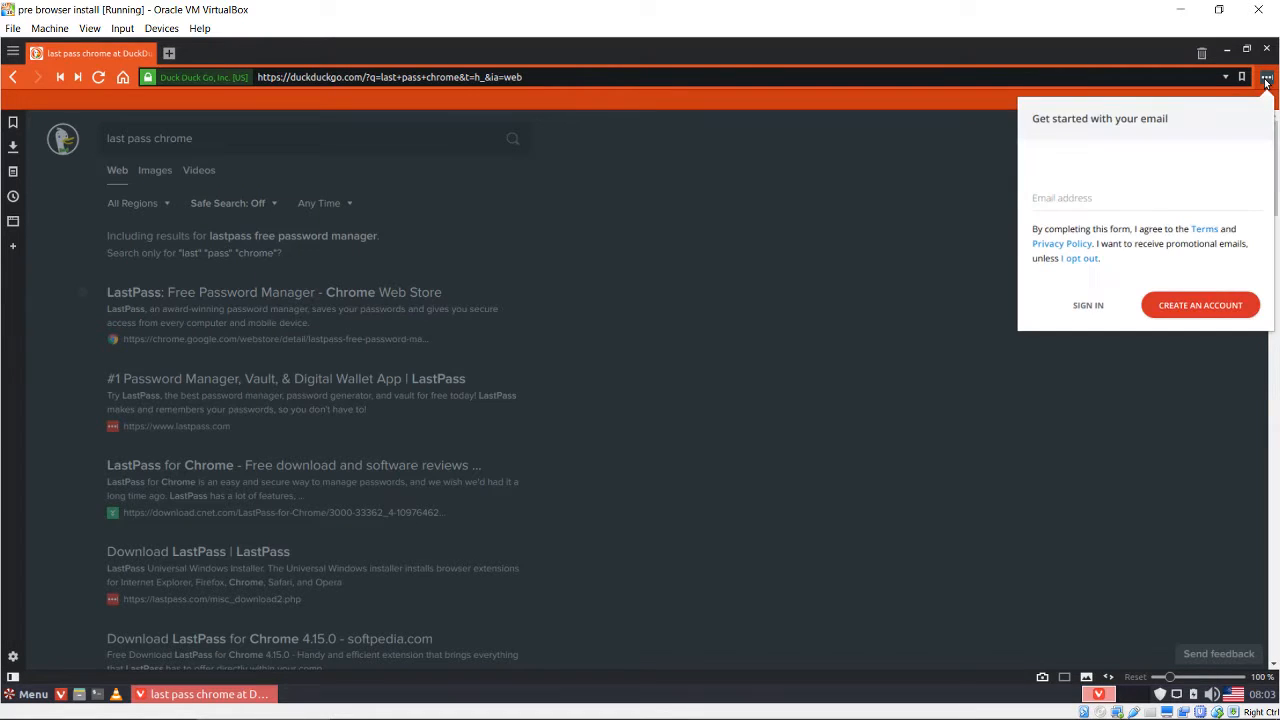
pyautogui.click(1082, 306)
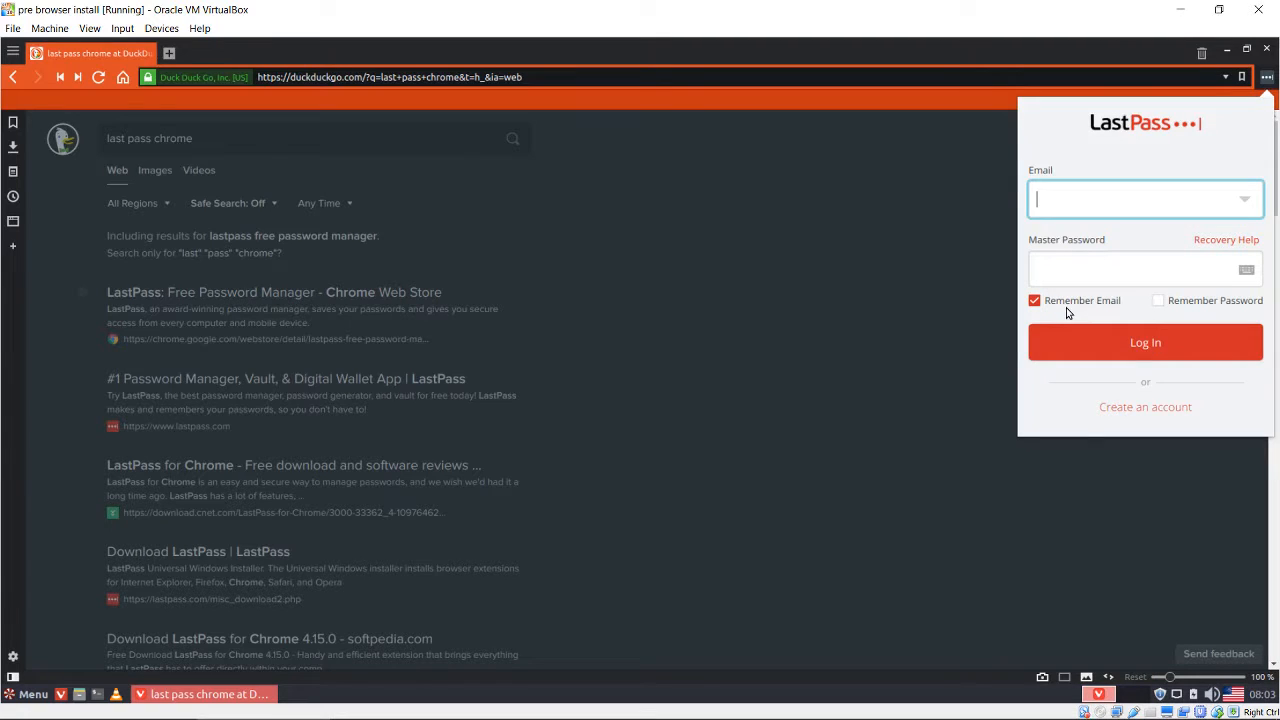
pyautogui.click(80, 49)
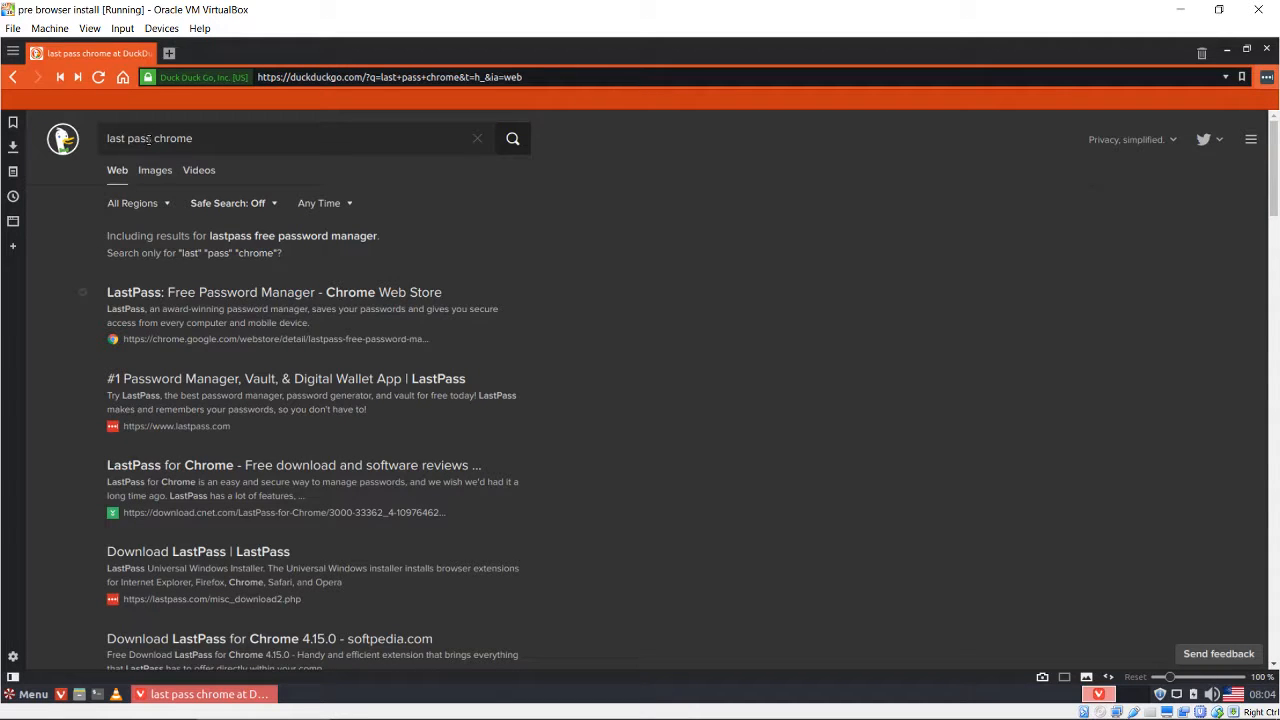
# Search DuckDuckGo for "eversync chrome" and open the chrome.google.com result in a new tab.
pyautogui.moveTo(148, 140); pyautogui.dragTo(99, 146)
pyautogui.press('Delete')
pyautogui.press('Delete')
pyautogui.write('eversync')
pyautogui.press('Return')
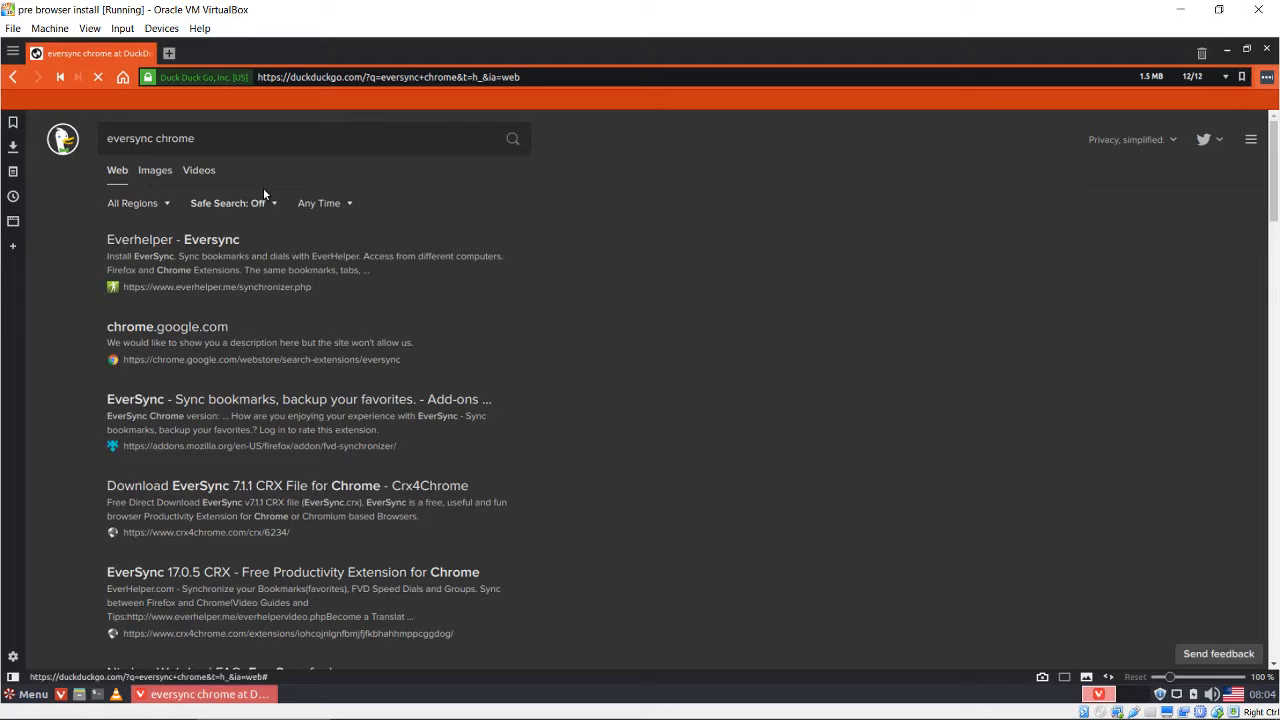
pyautogui.middleClick(166, 326)
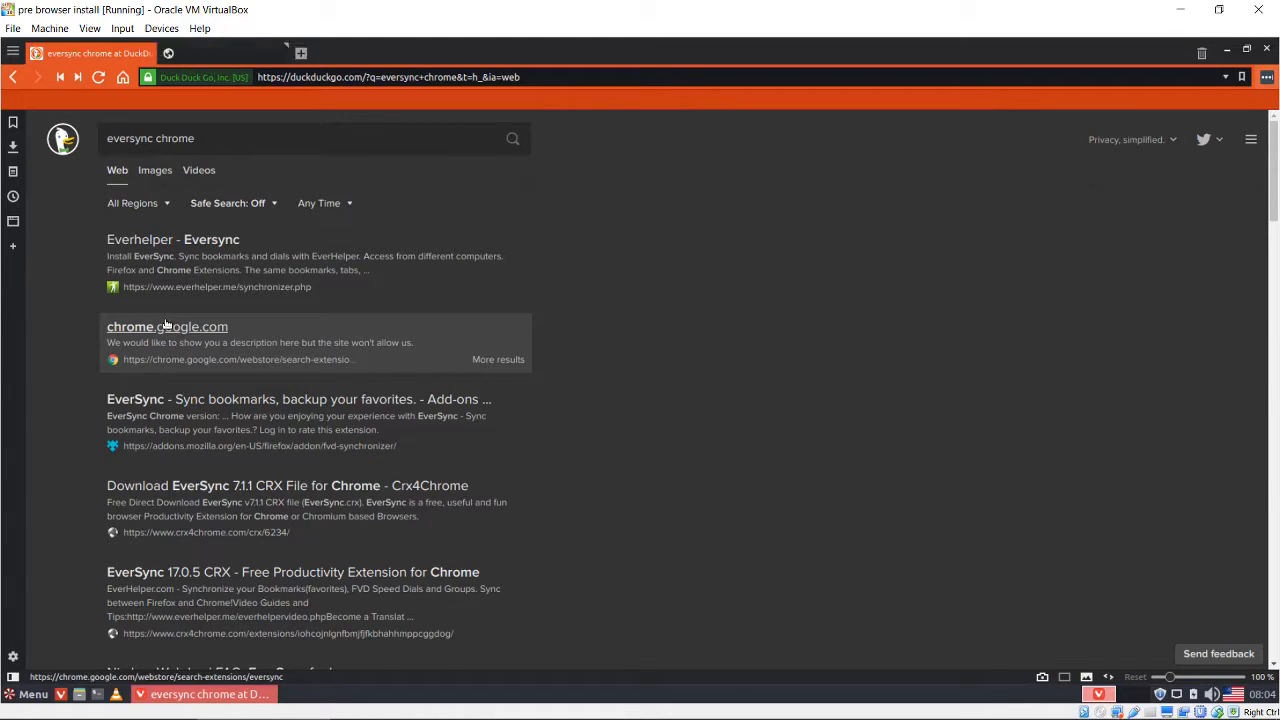
pyautogui.click(213, 56)
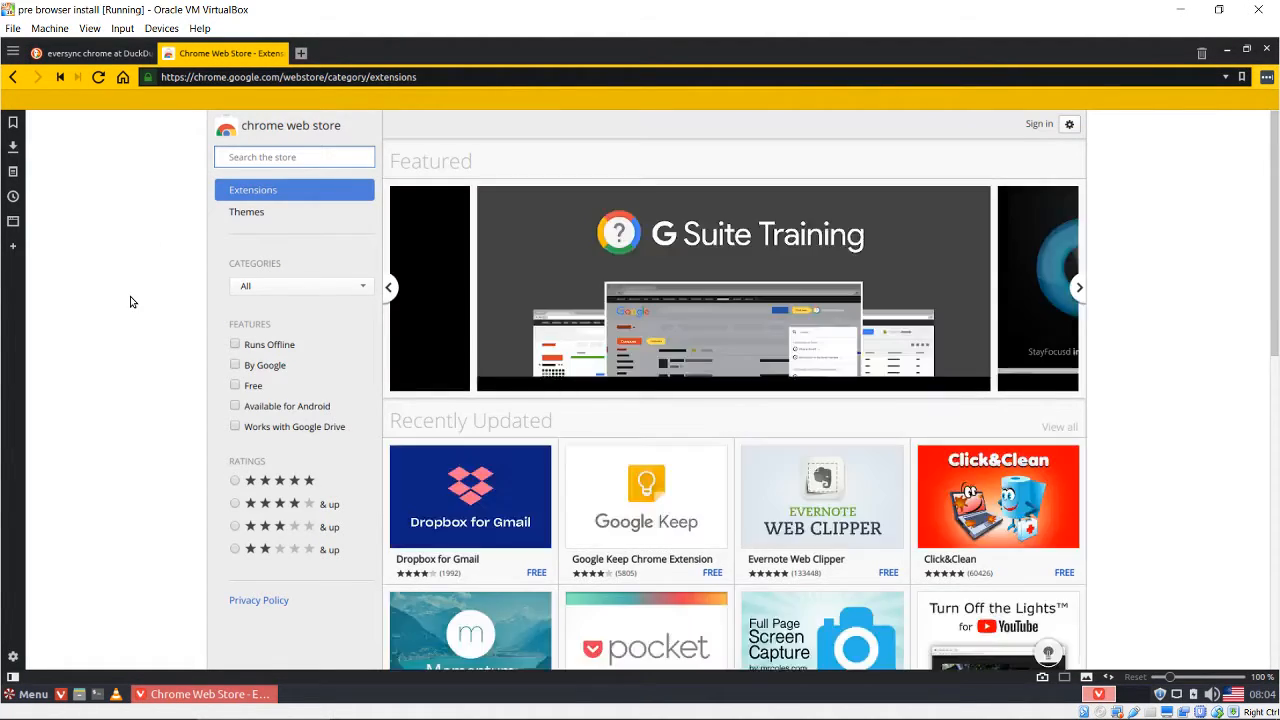
# Search the Chrome Web Store for "eversync".
pyautogui.click(259, 163)
pyautogui.write('ever')
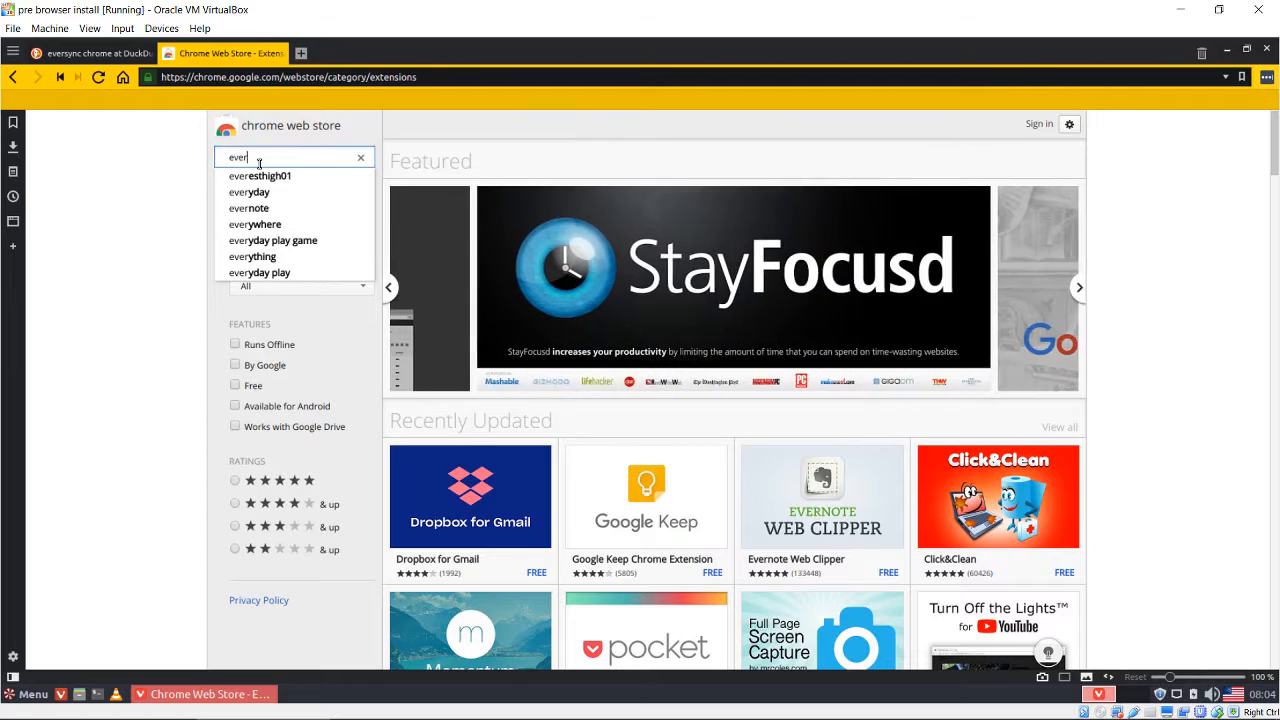
pyautogui.write('syc')
pyautogui.press('Return')
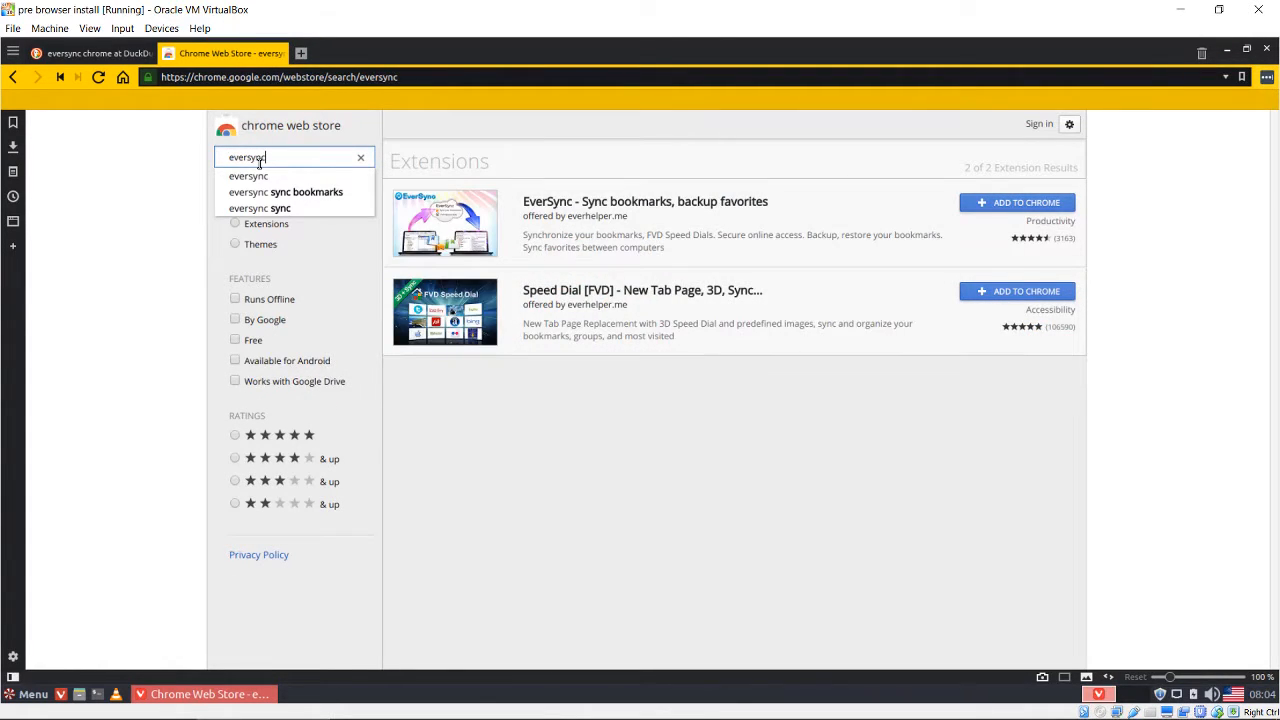
# Add the EverSync - Sync bookmarks, backup favorites extension and close its Chrome Web Store tab.
pyautogui.click(490, 217)
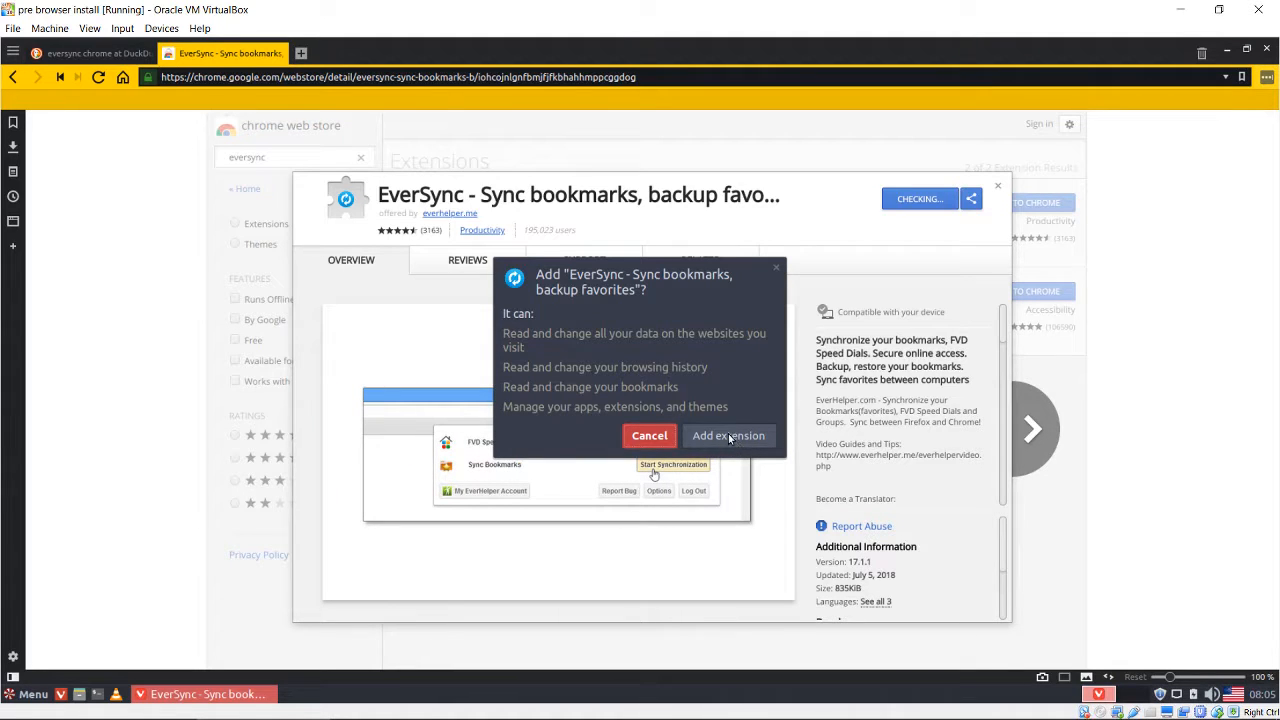
pyautogui.click(735, 439)
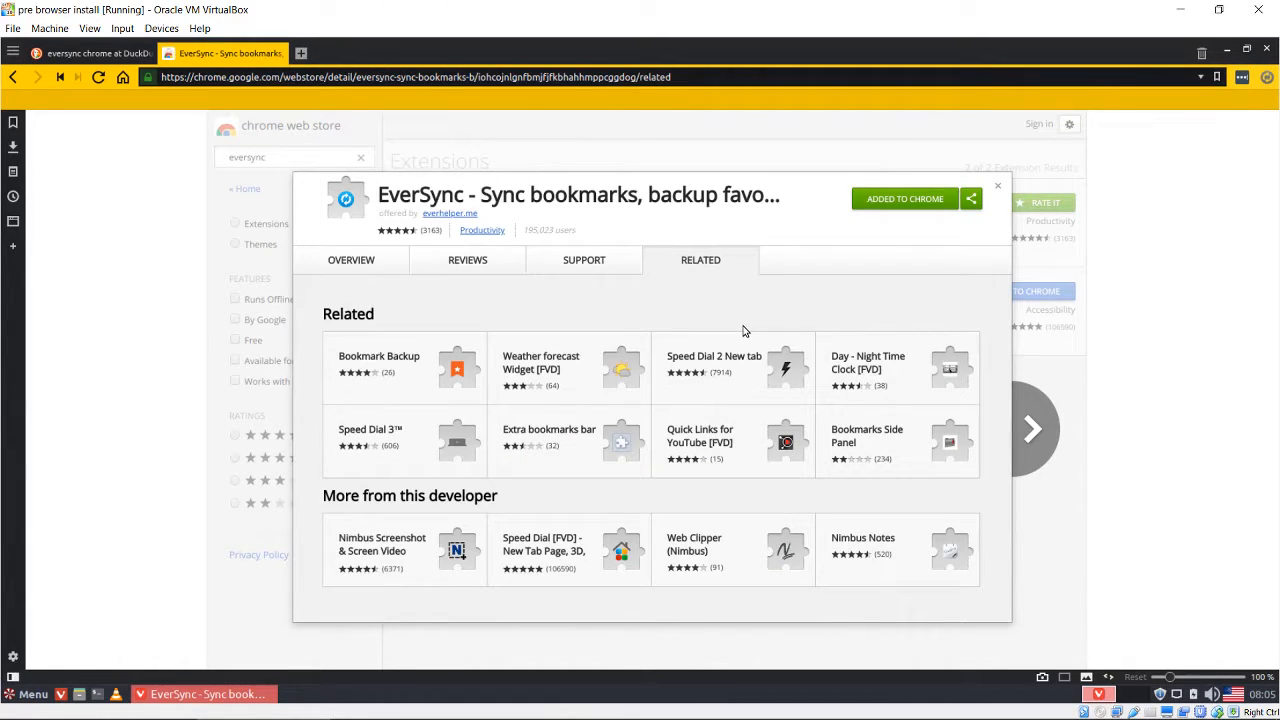
pyautogui.moveTo(729, 363)
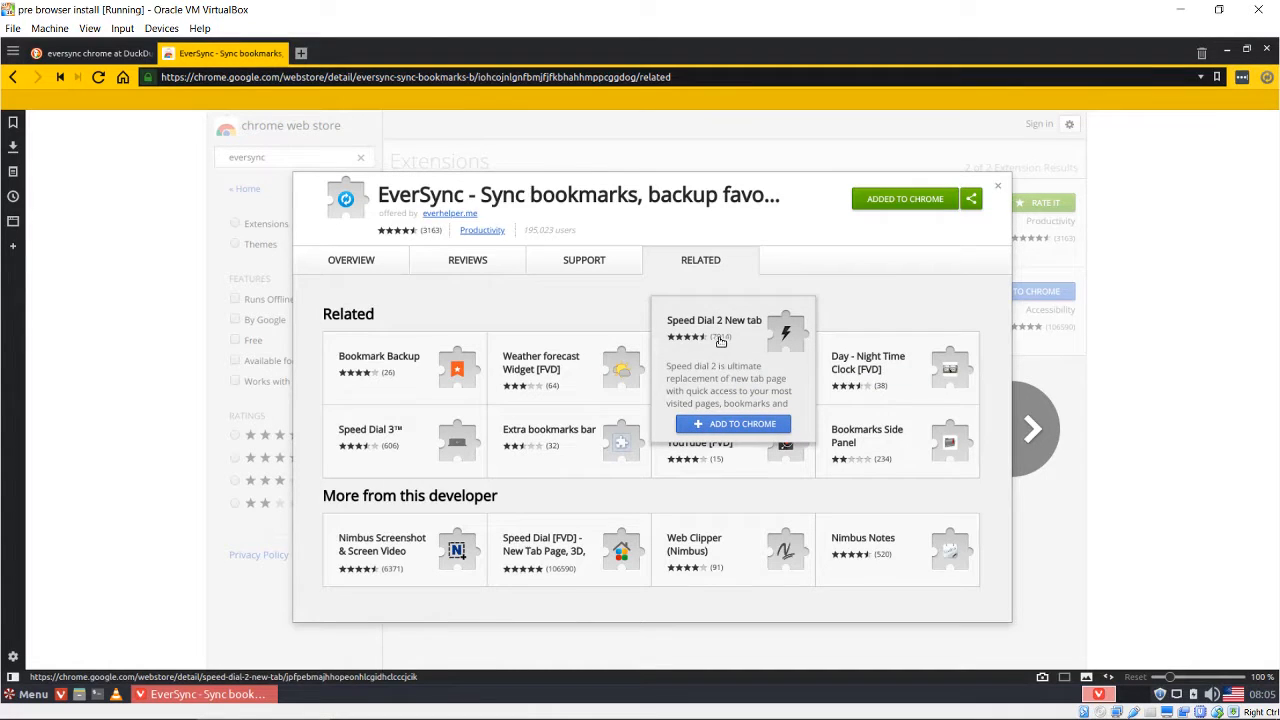
pyautogui.middleClick(250, 57)
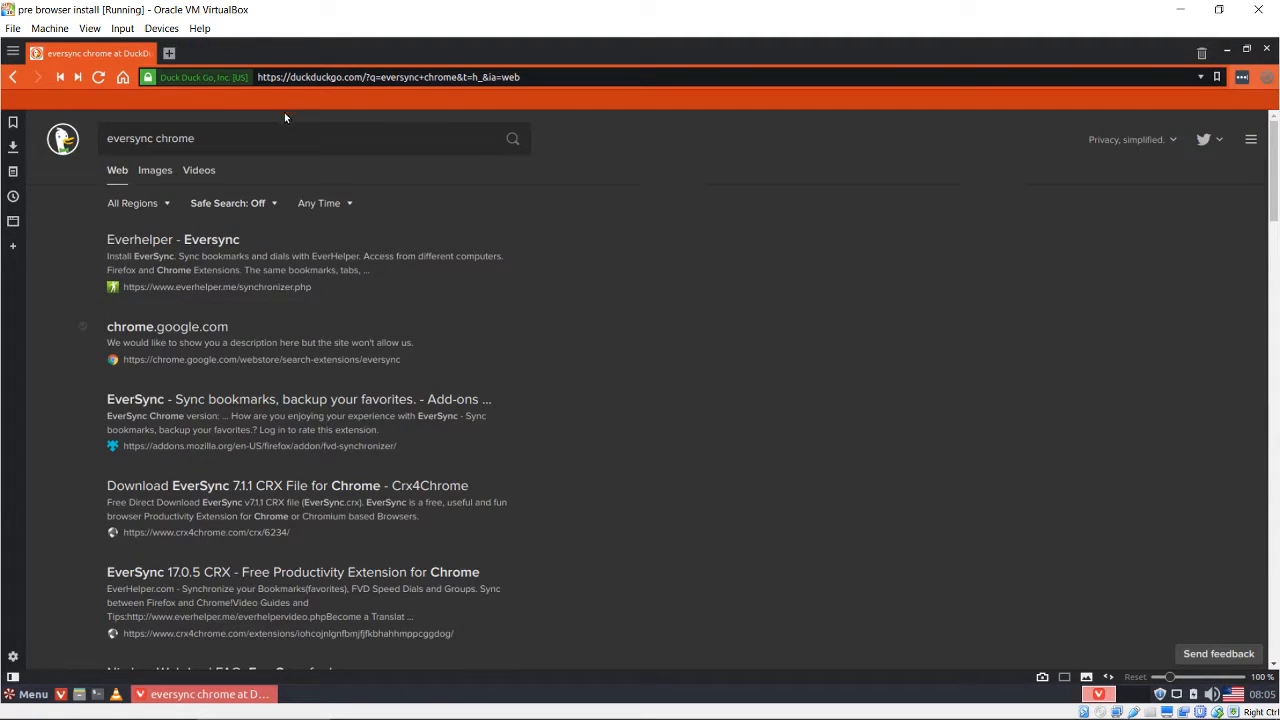
# Return to the DuckDuckGo home page, then disable the EverSync extension on the Extensions page and close that page.
pyautogui.click(125, 84)
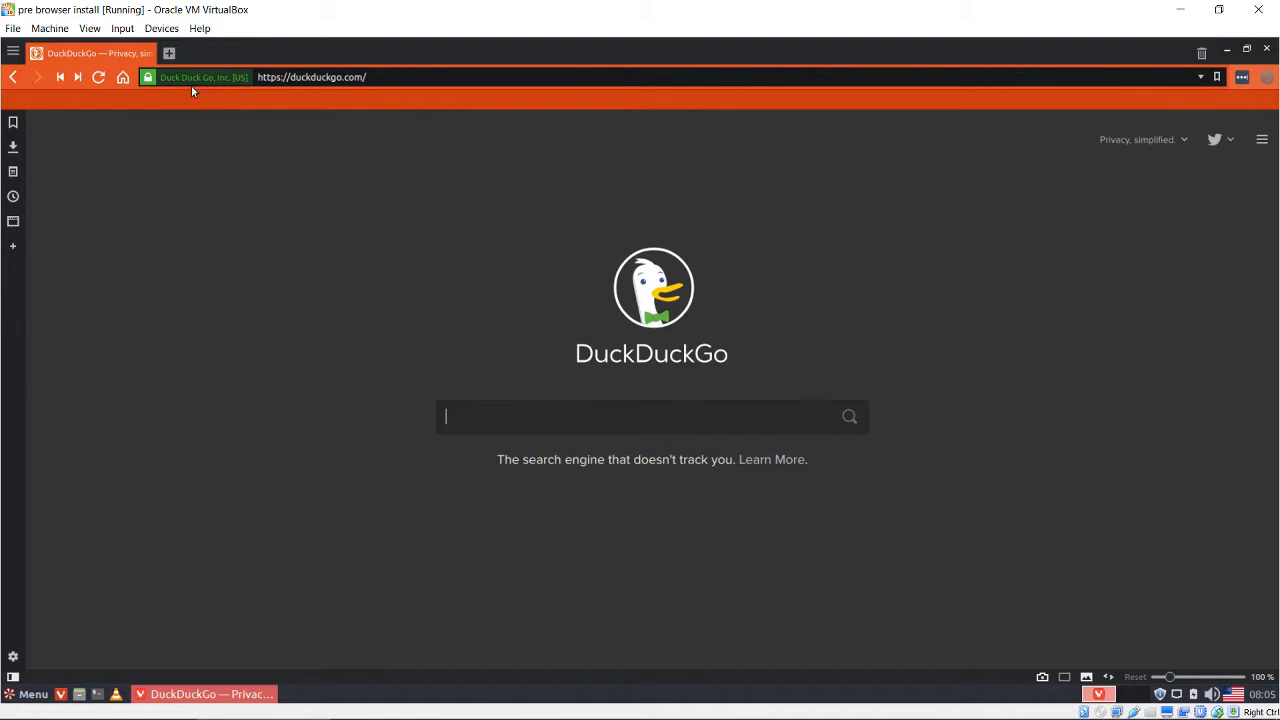
pyautogui.click(12, 51)
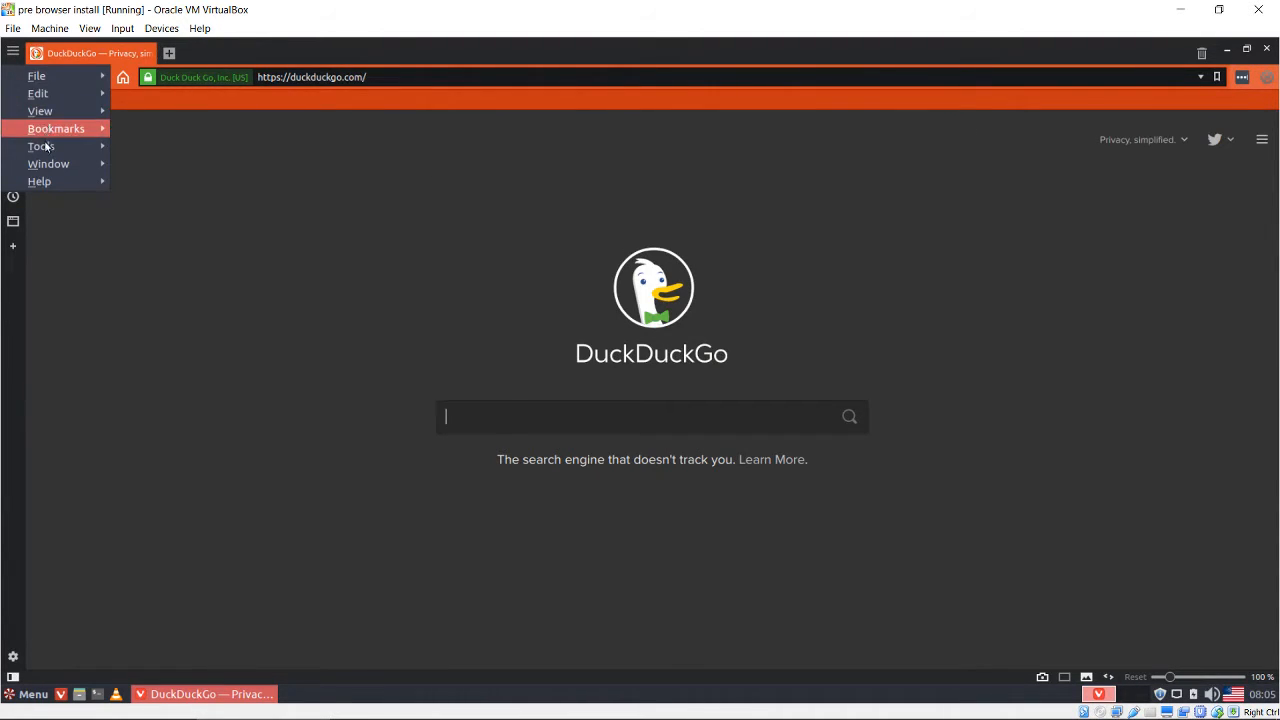
pyautogui.moveTo(45, 150)
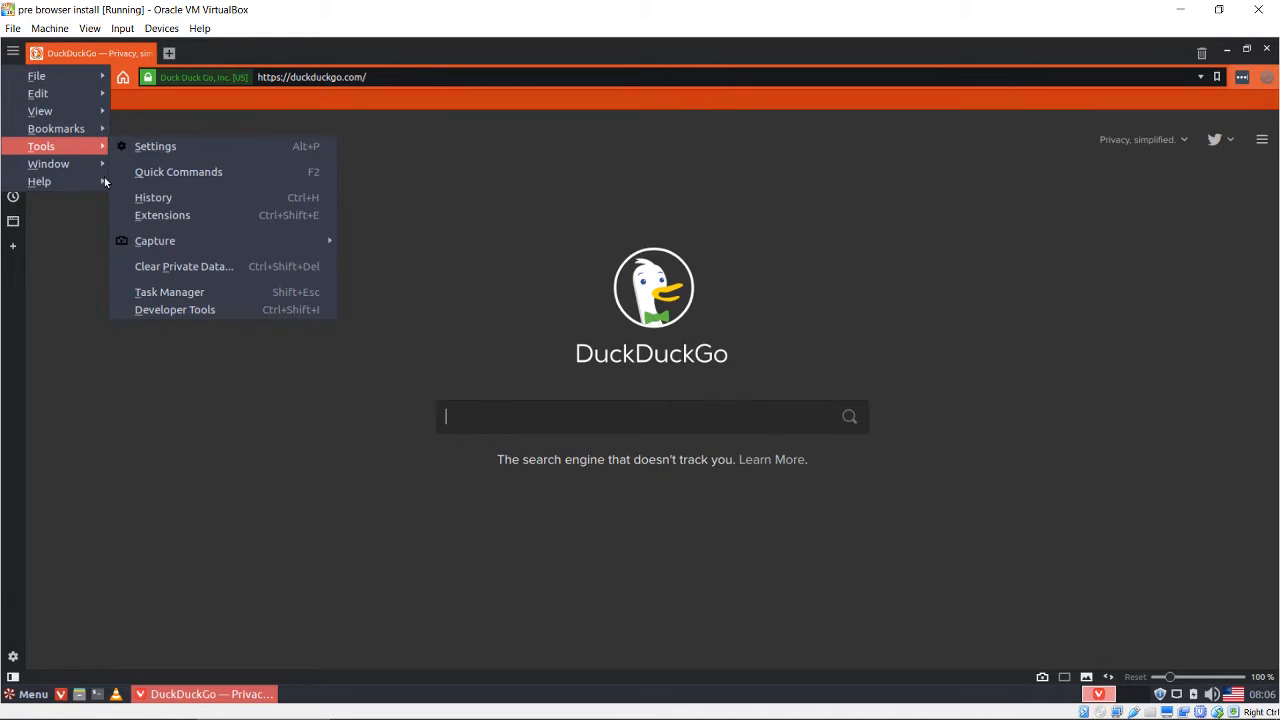
pyautogui.click(160, 214)
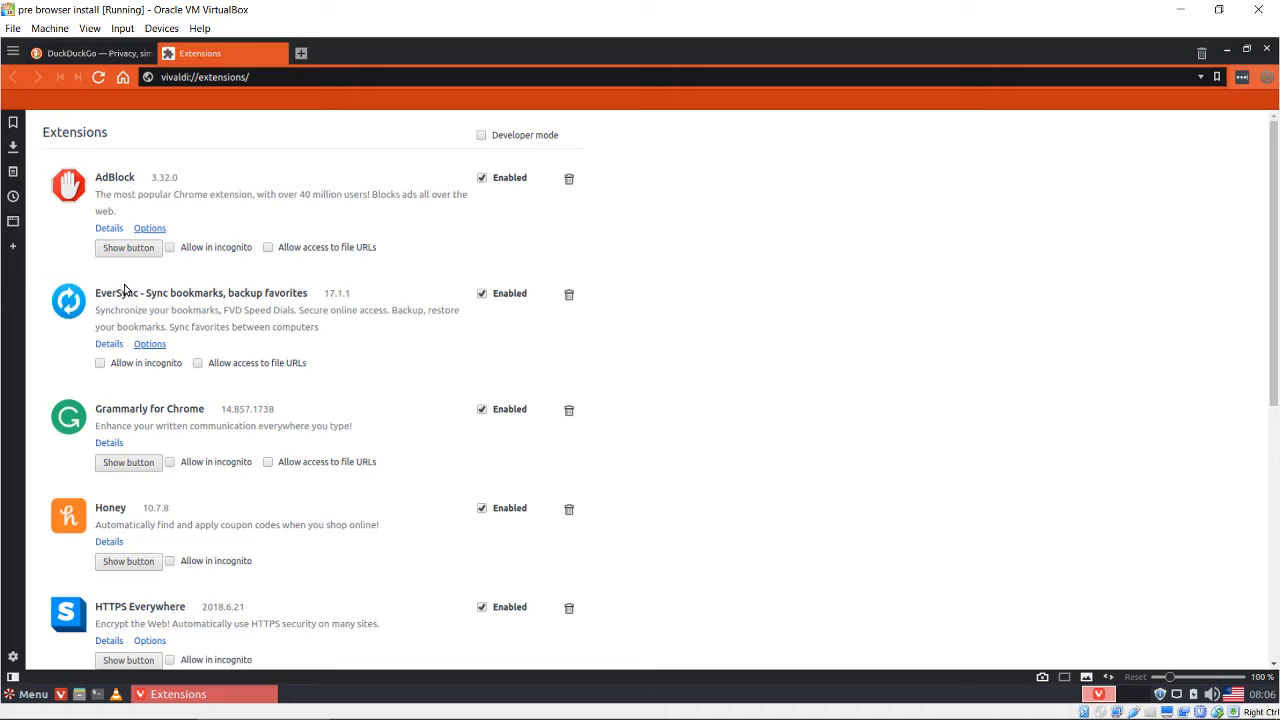
pyautogui.click(481, 296)
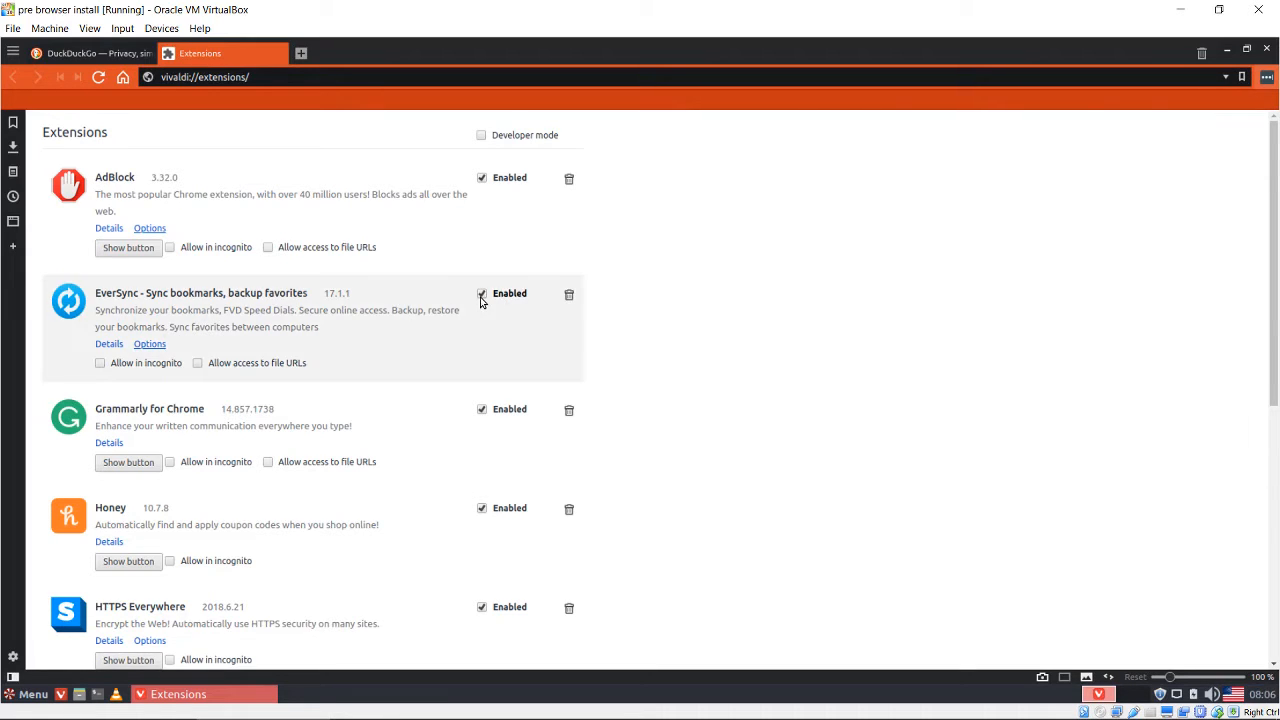
pyautogui.middleClick(199, 57)
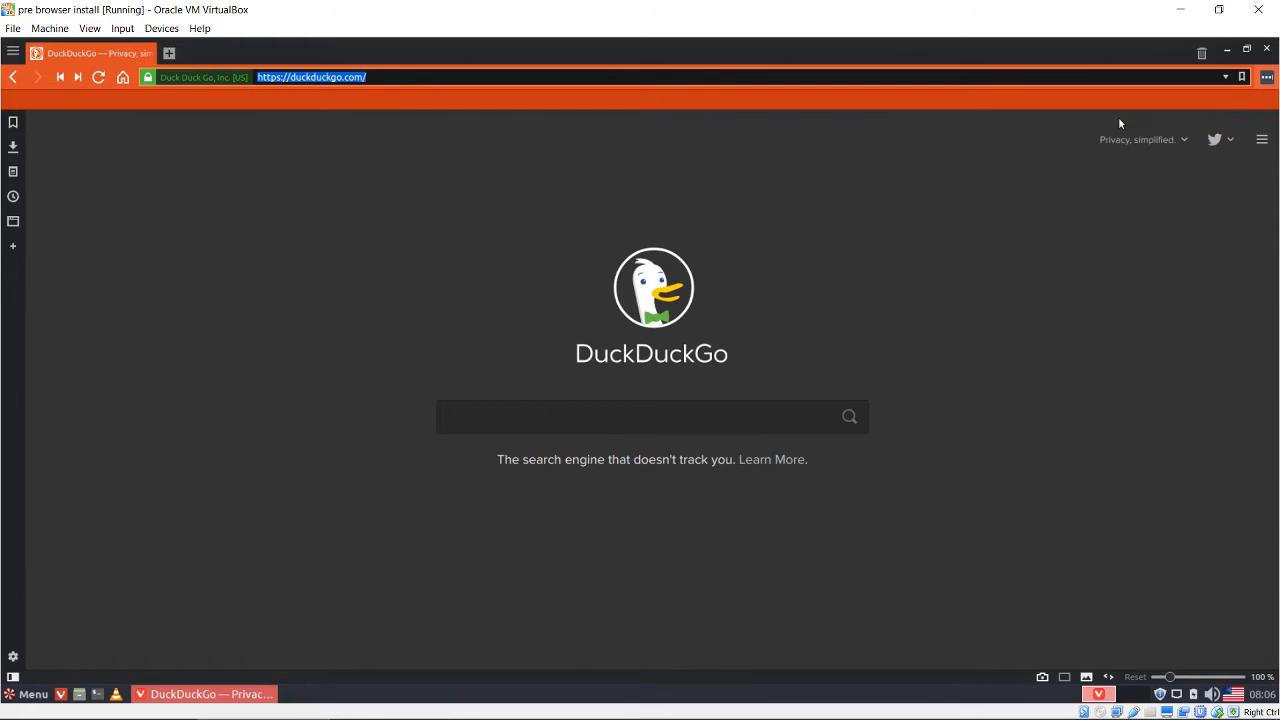